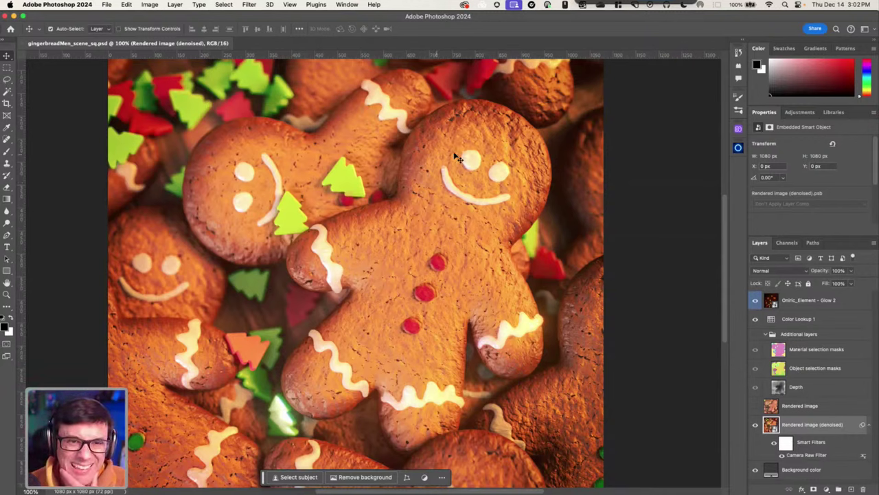
Switch to Illustrator and bring the brown gingerbread figure of gingerbread_man.ai into view at 100%.
mouse_move(439, 484)
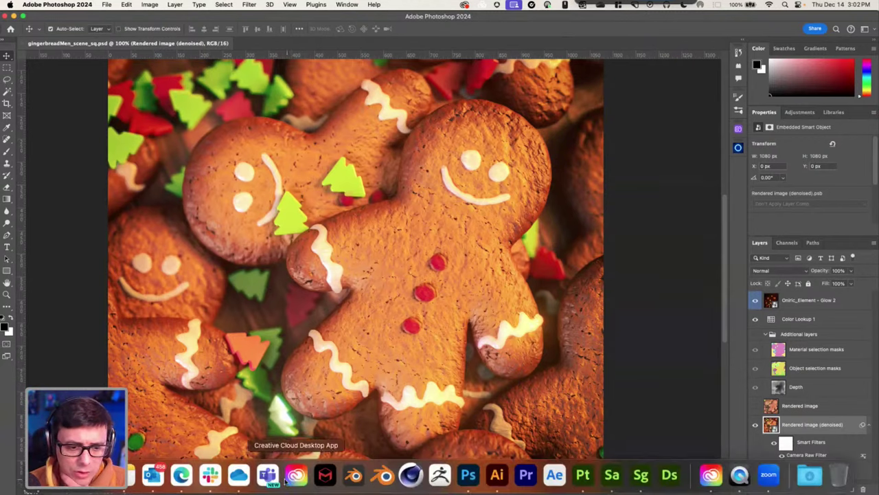
click(497, 476)
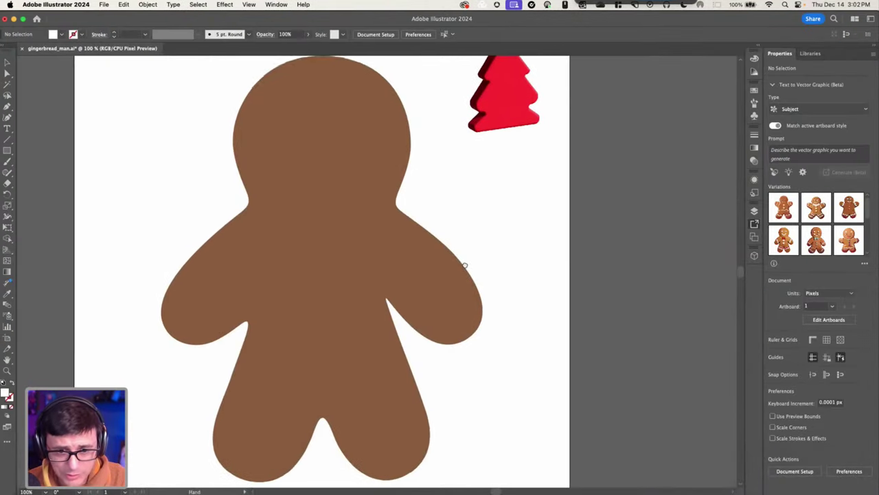
scroll(462, 271, left, 2)
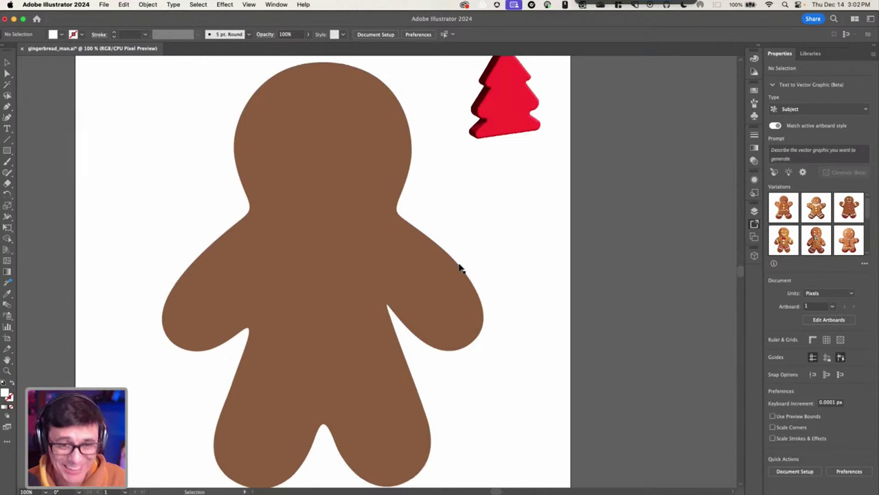
key(a)
key(super+minus)
key(super+minus)
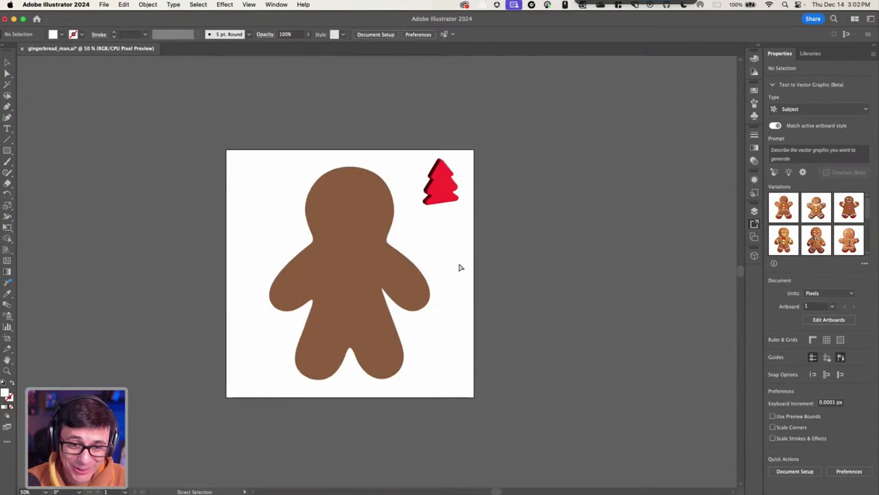
key(super+equal)
key(super+equal)
drag(445, 279, 501, 269)
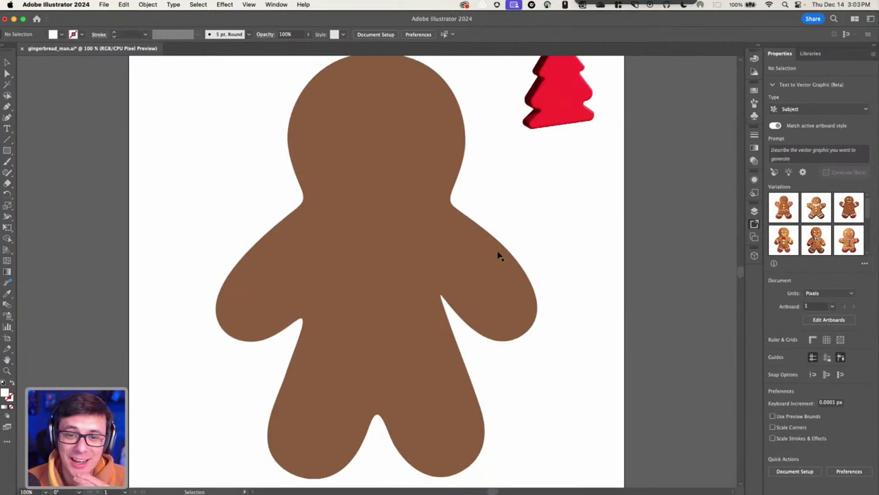
Scale the gingerbread shape down proportionally to about 567 × 751 px and place it at about X 540 px, Y 461.5 px.
click(500, 255)
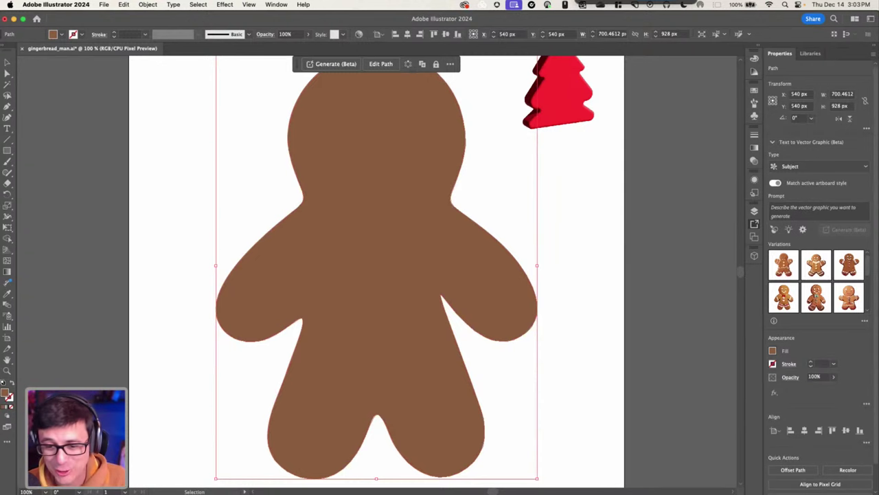
shift+drag(537, 476, 481, 399)
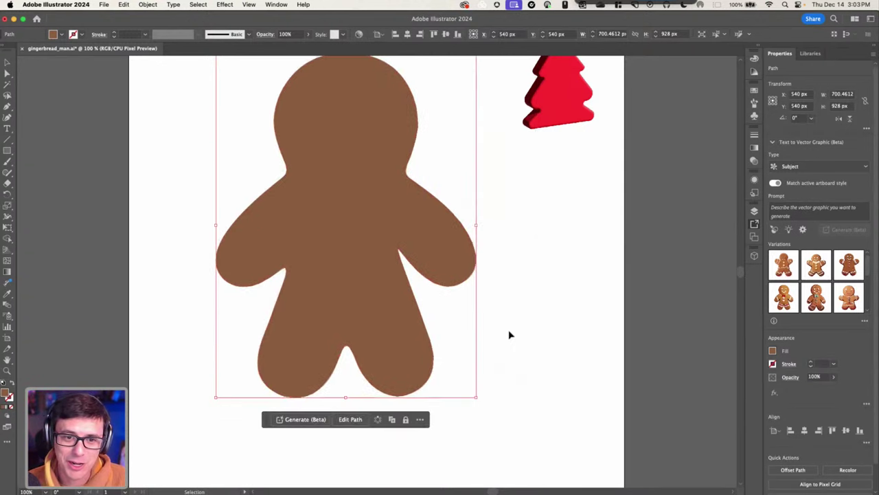
scroll(526, 239, up, 1)
scroll(526, 239, up, 1)
drag(460, 294, 490, 298)
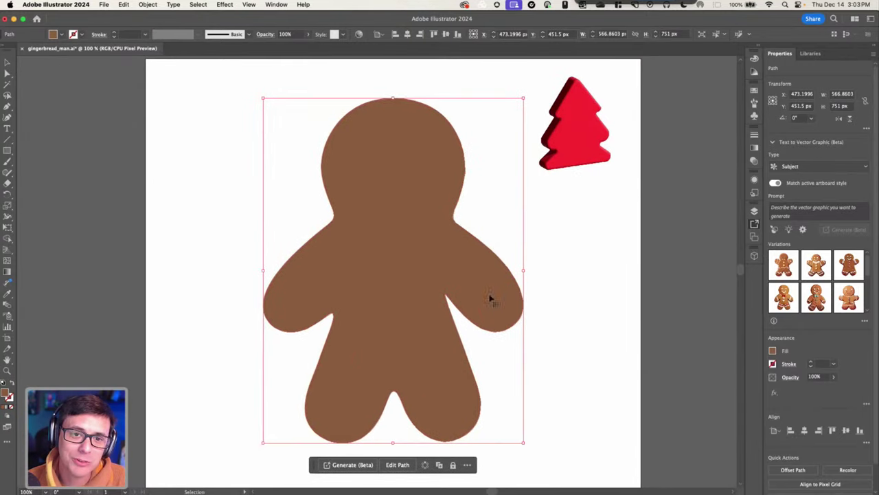
click(601, 303)
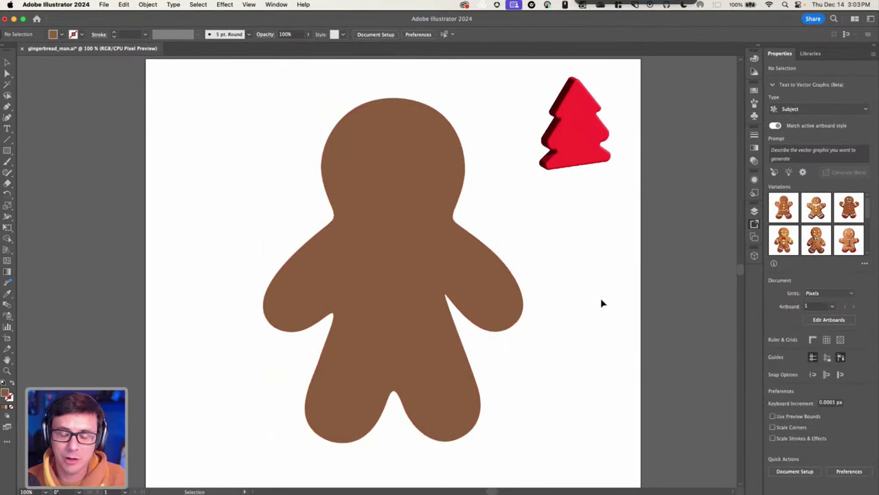
Shift the gingerbread shape slightly to about X 499 px, Y 453.5 px and inspect its anchor points.
click(467, 269)
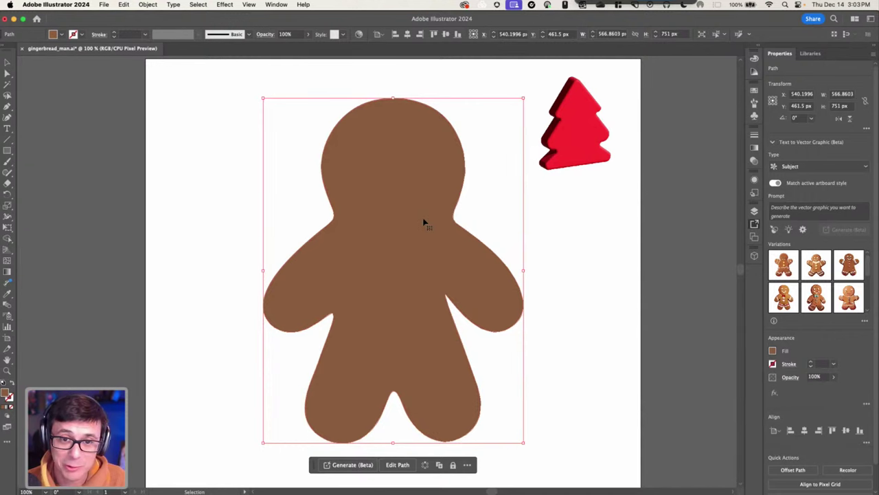
key(a)
drag(394, 216, 375, 213)
key(v)
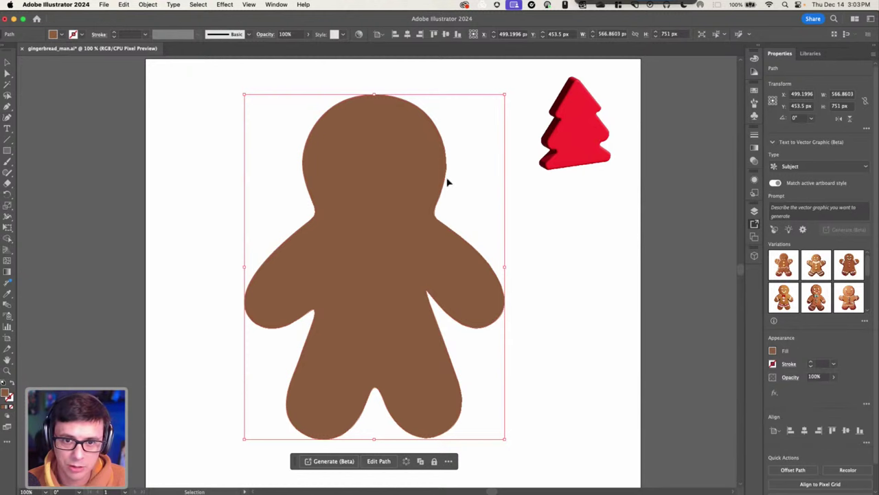
key(a)
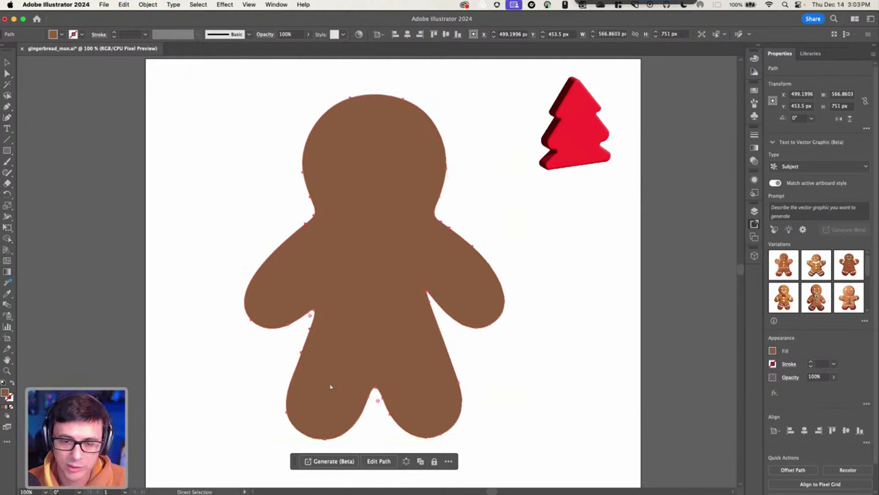
key(v)
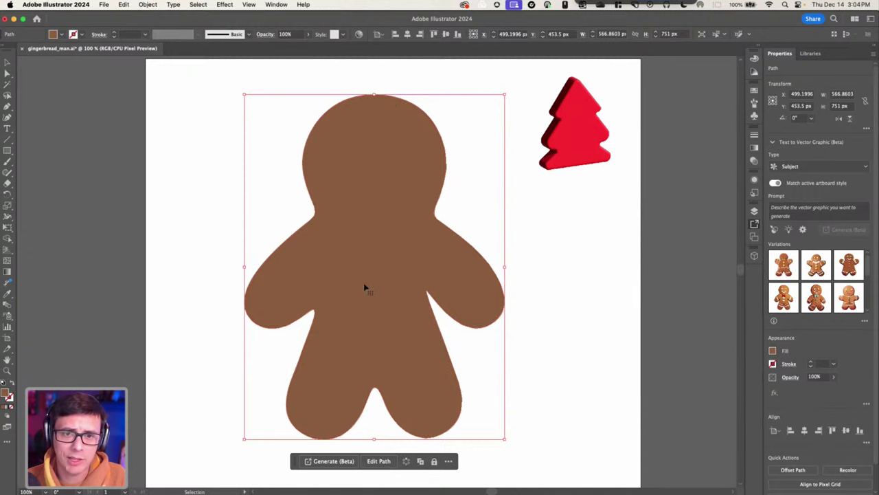
Look over the 3D material and lighting options and apply a 3D Extrude to the gingerbread shape.
click(276, 5)
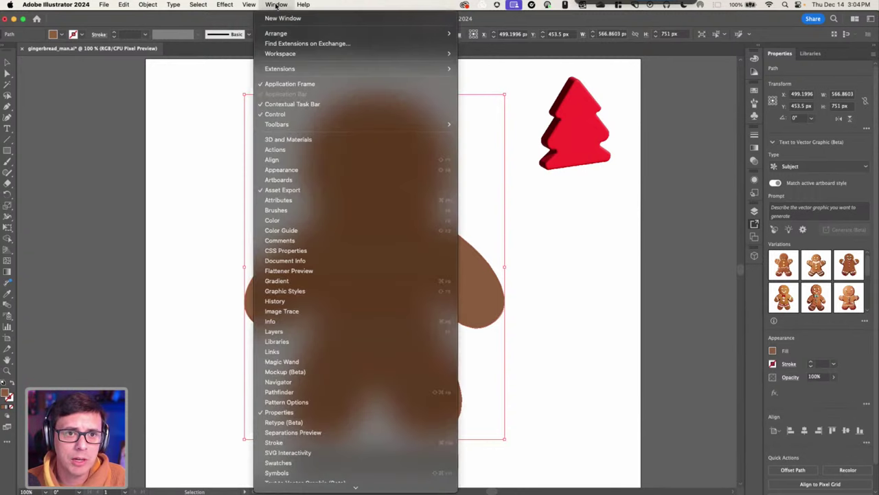
click(275, 140)
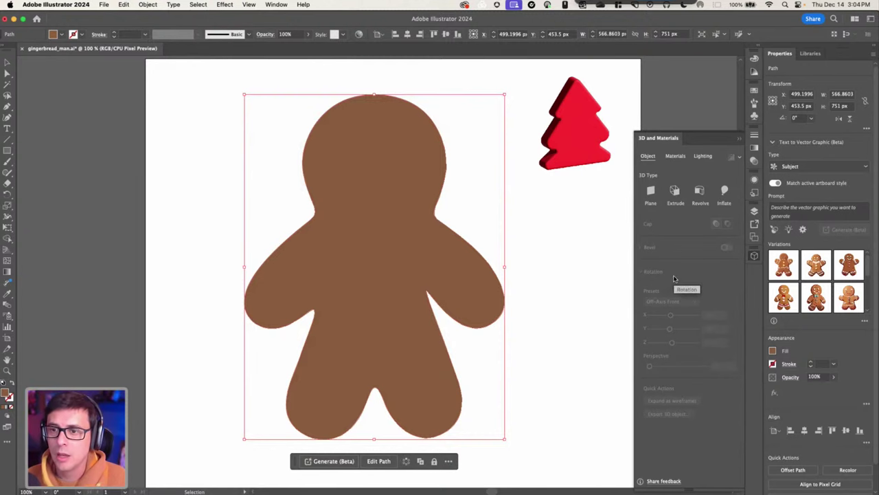
click(676, 156)
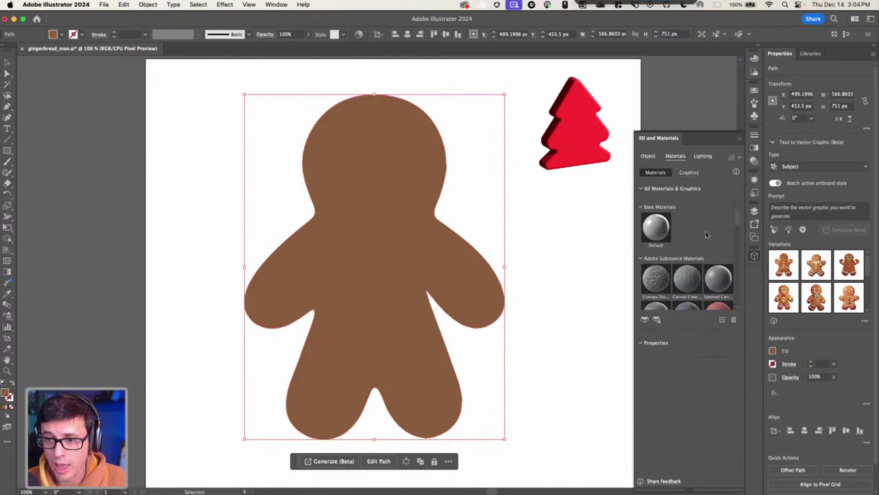
scroll(706, 234, down, 3)
scroll(706, 227, up, 3)
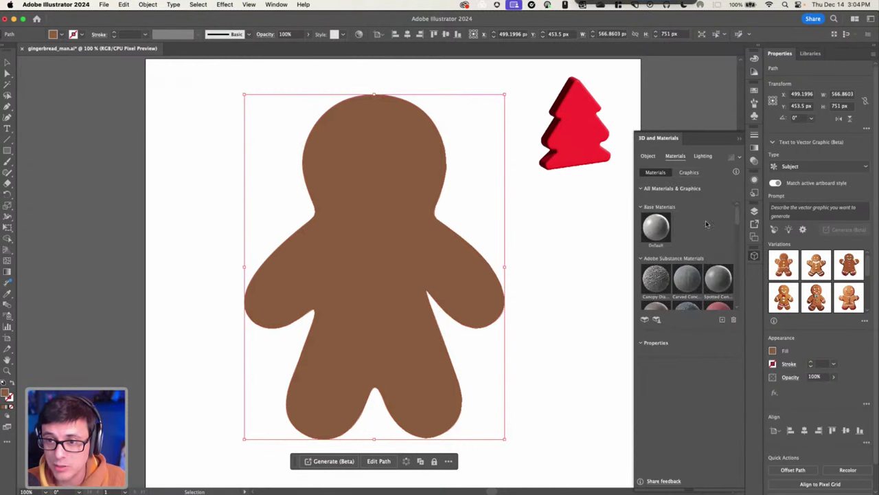
click(703, 156)
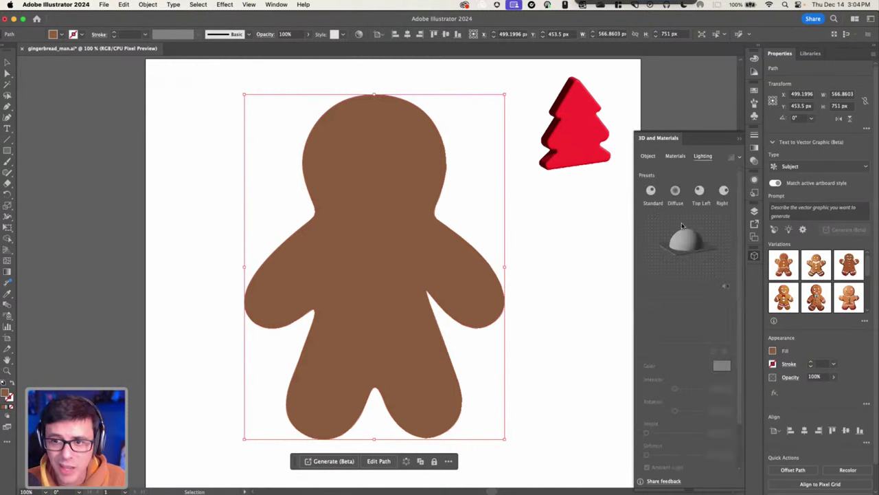
click(676, 157)
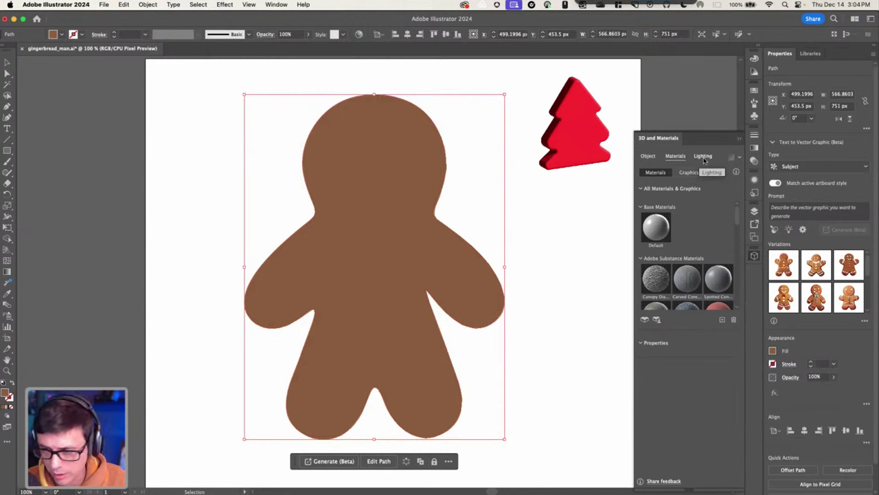
click(648, 155)
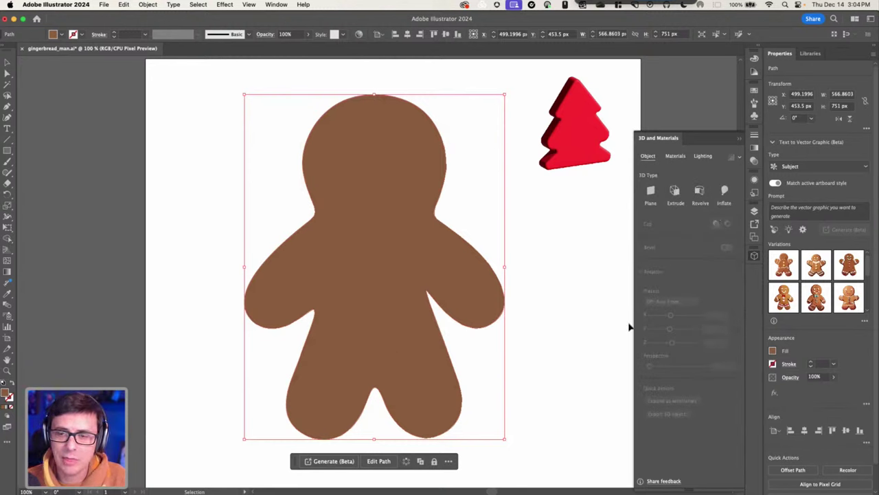
click(675, 191)
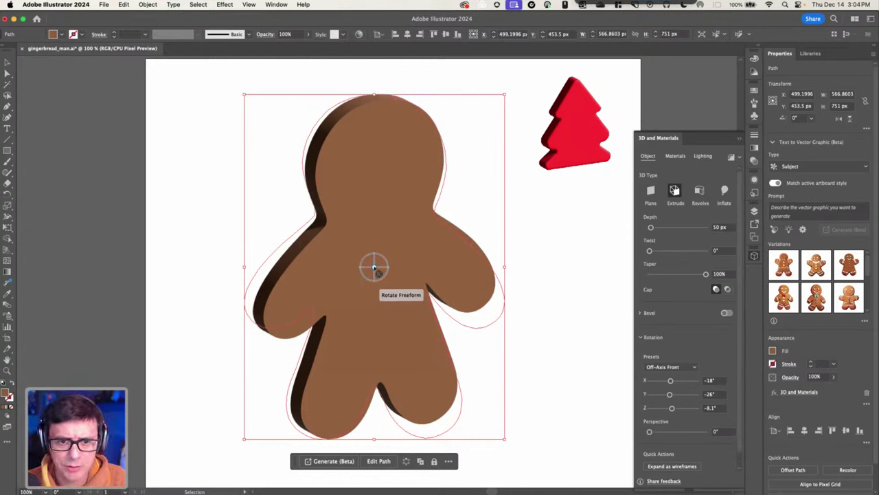
Try free rotations of the extruded gingerbread figure in 3D, and restore the Off-Axis Front rotation preset.
drag(375, 270, 395, 277)
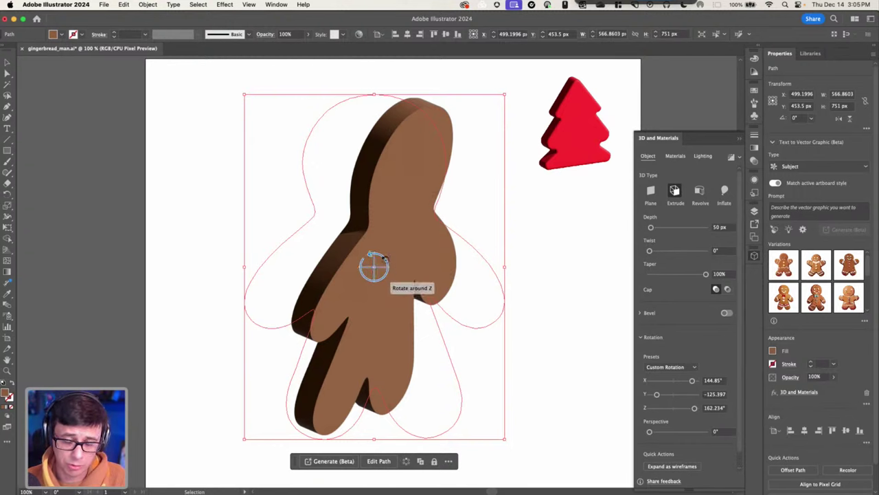
mouse_move(384, 264)
mouse_down()
mouse_move(384, 255)
mouse_move(396, 283)
mouse_move(369, 271)
mouse_move(384, 262)
mouse_move(378, 273)
mouse_up()
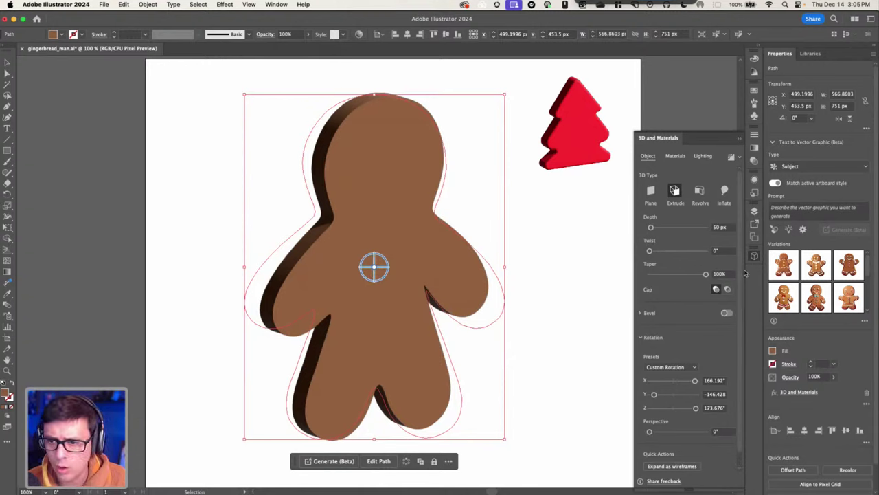
scroll(741, 272, down, 2)
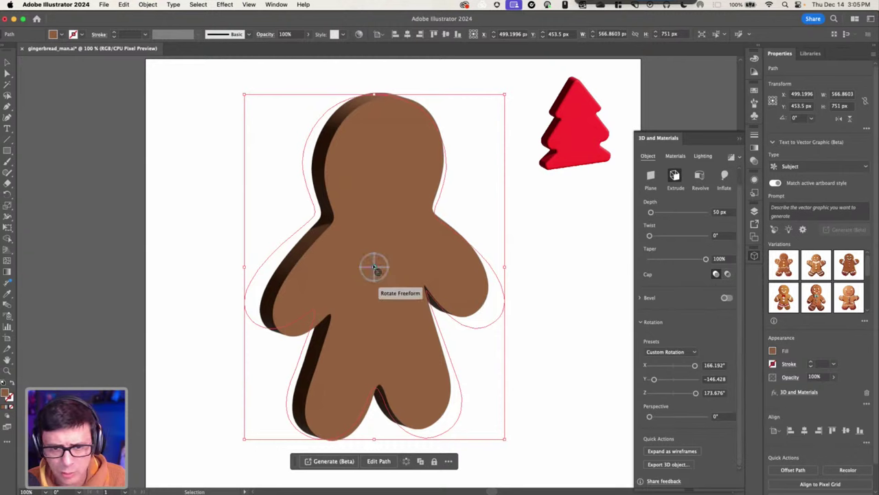
mouse_move(373, 267)
mouse_down()
mouse_move(392, 281)
mouse_move(369, 265)
mouse_move(382, 273)
mouse_up()
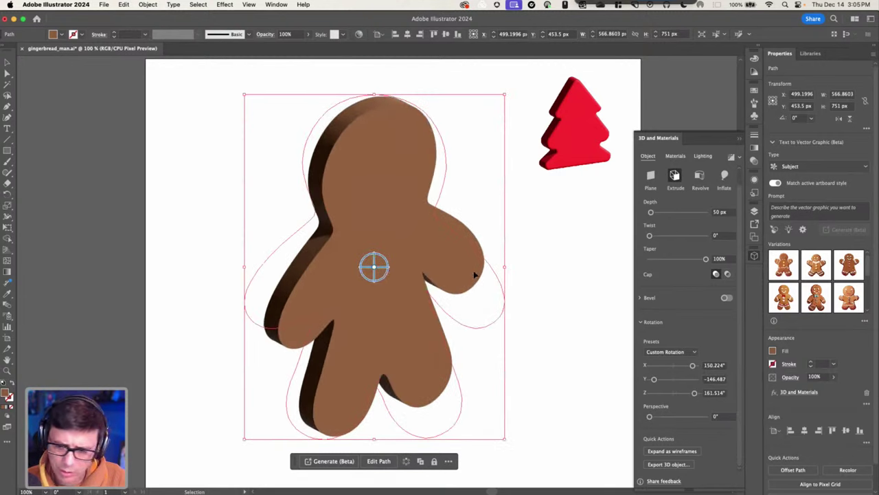
click(682, 354)
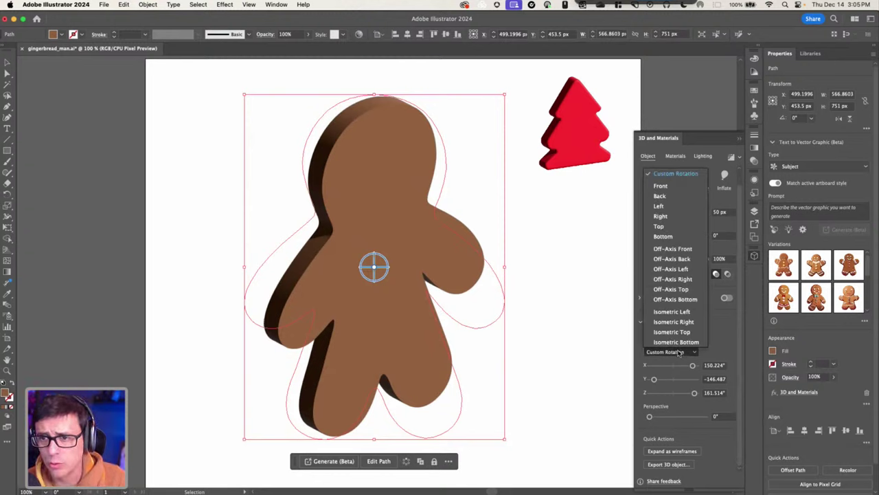
click(672, 249)
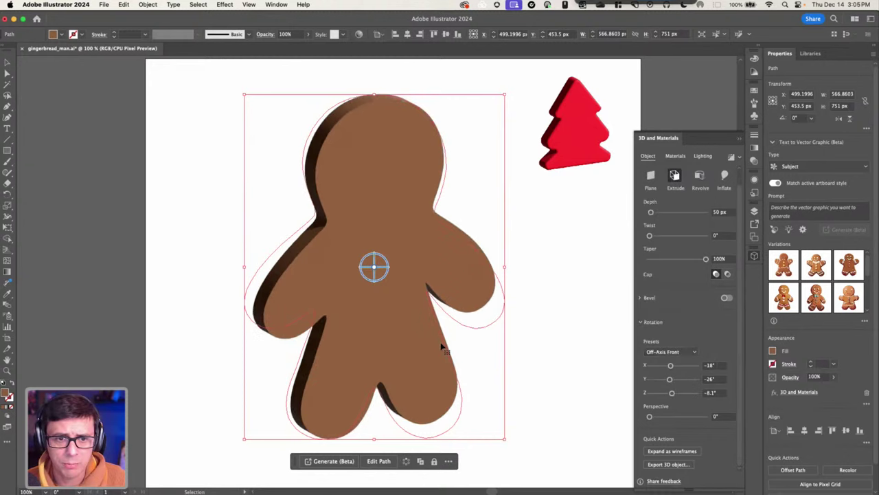
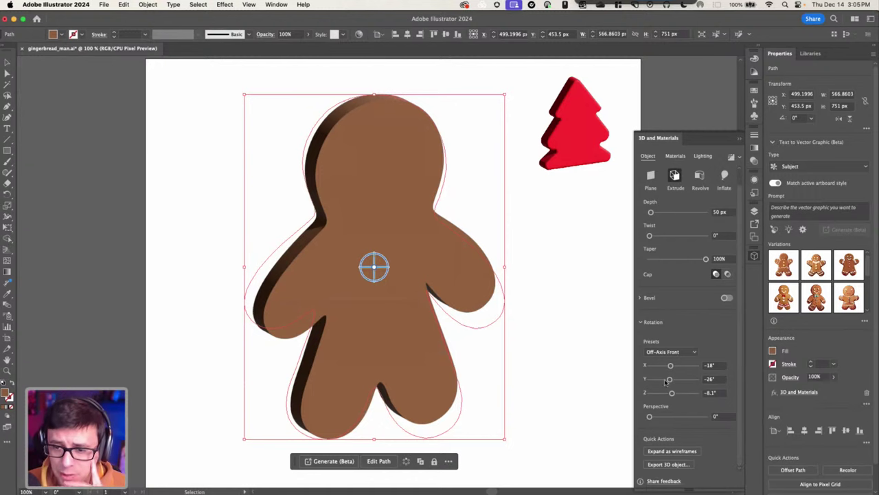
Set the figure's extrusion depth to 25 px and add a bevel with the Round shape.
scroll(686, 314, up, 1)
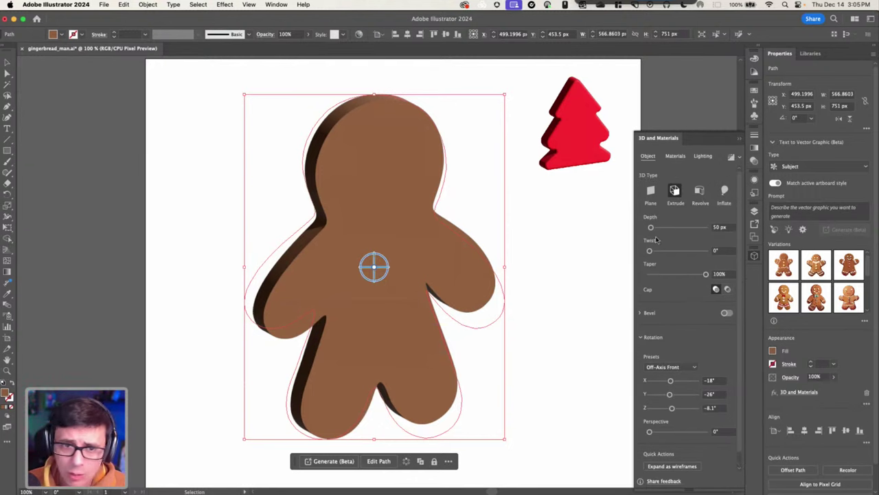
click(719, 227)
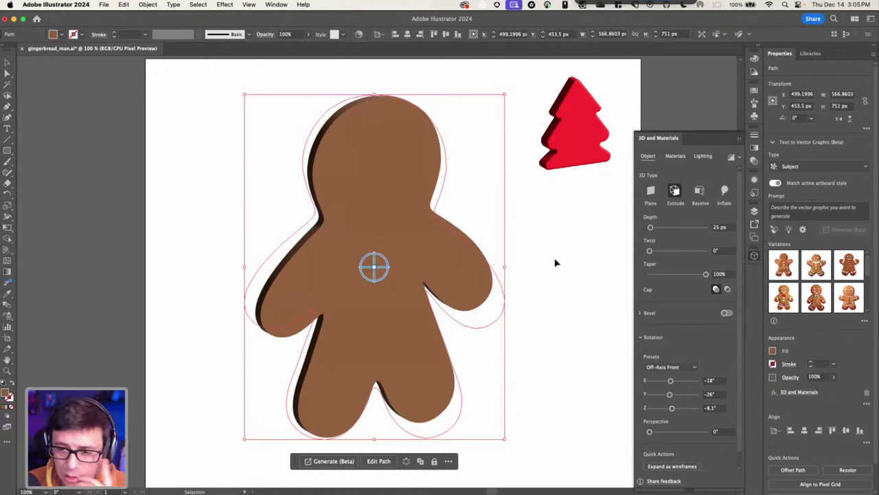
click(727, 313)
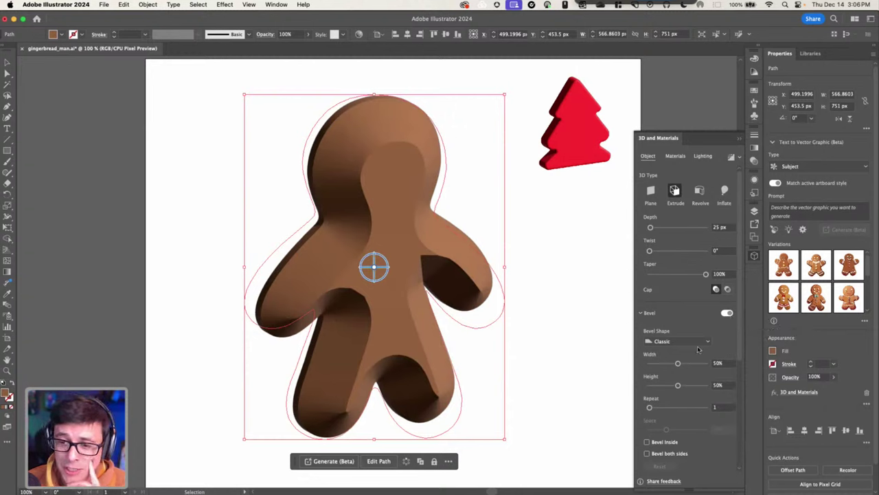
click(677, 340)
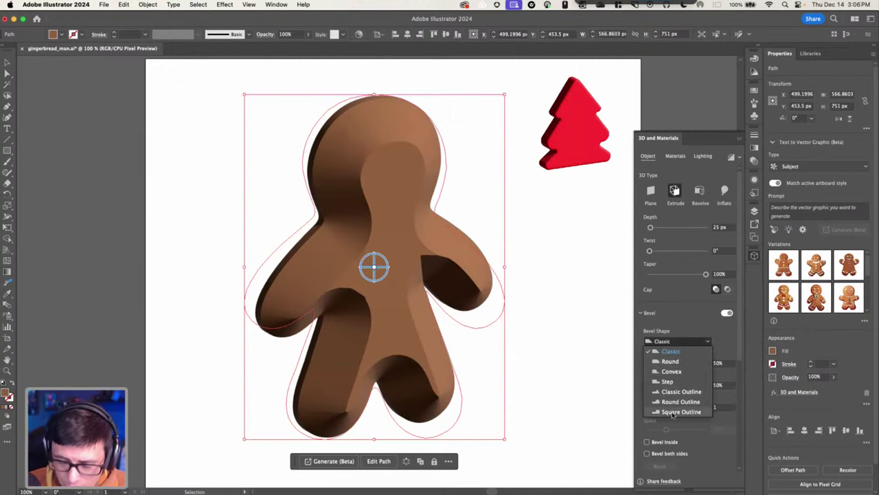
click(687, 362)
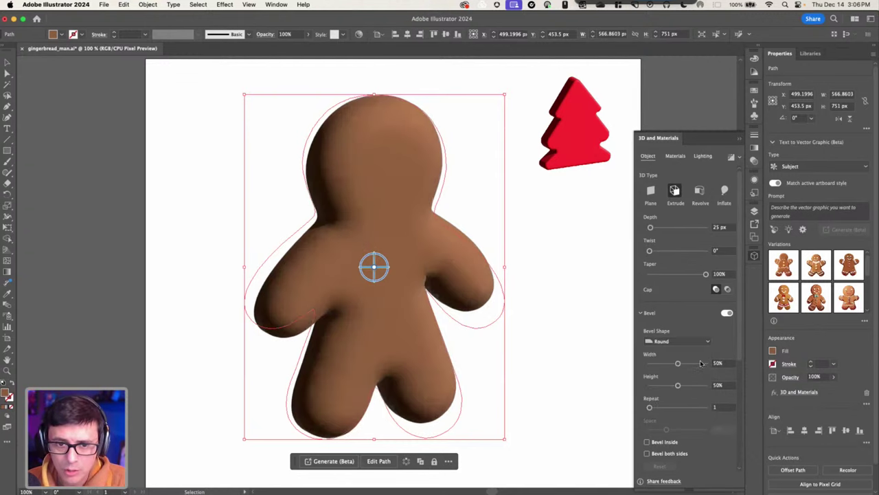
Rotate the gingerbread figure nearly side-on and set its bevel width to 97% and bevel height to 19%.
drag(375, 268, 522, 314)
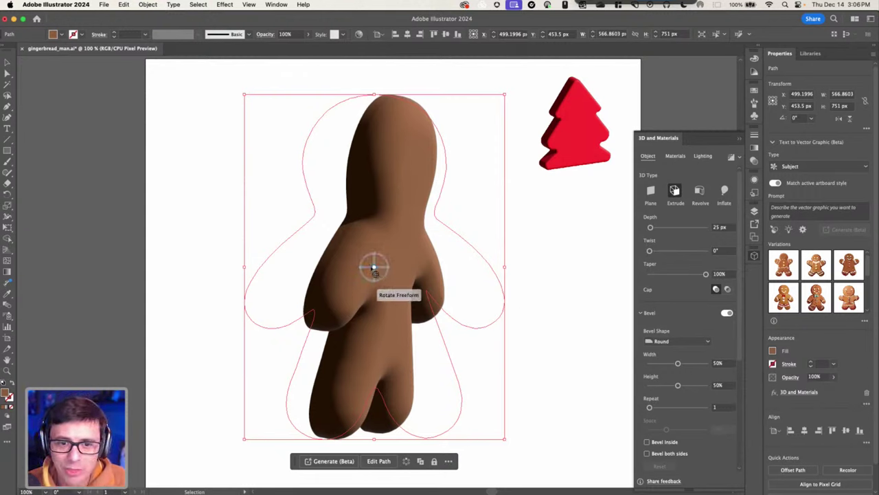
drag(375, 271, 404, 270)
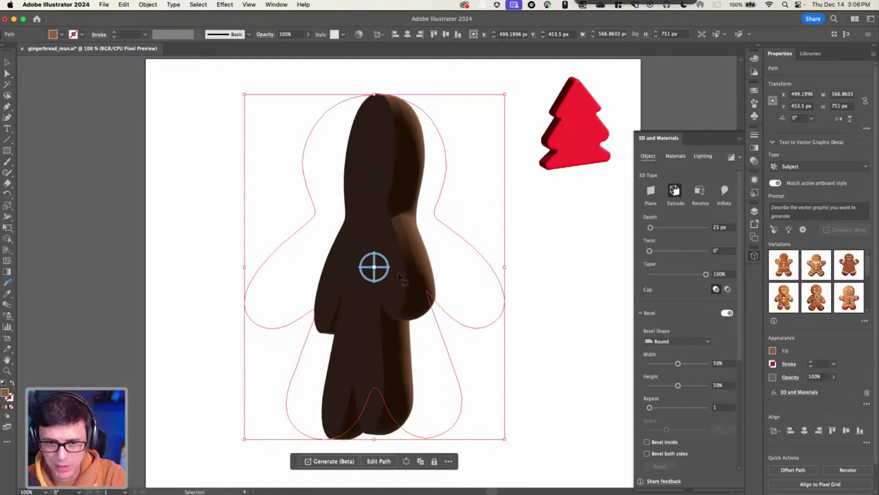
drag(374, 266, 356, 273)
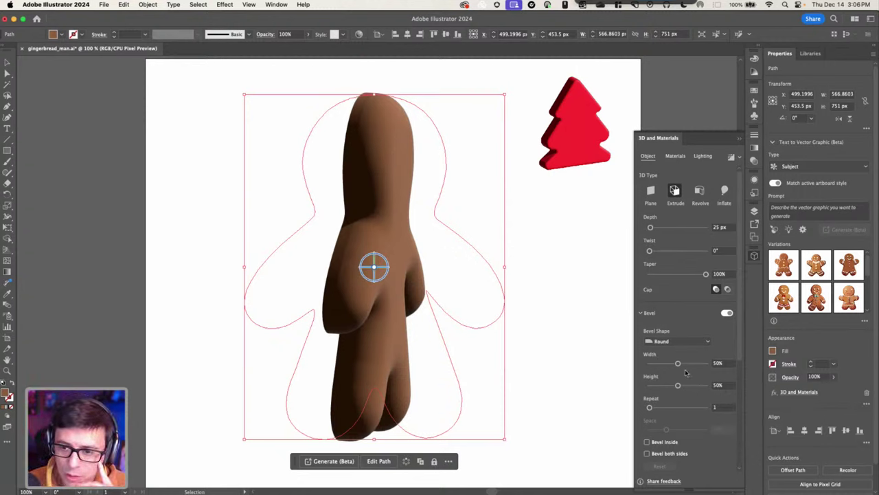
drag(678, 385, 708, 370)
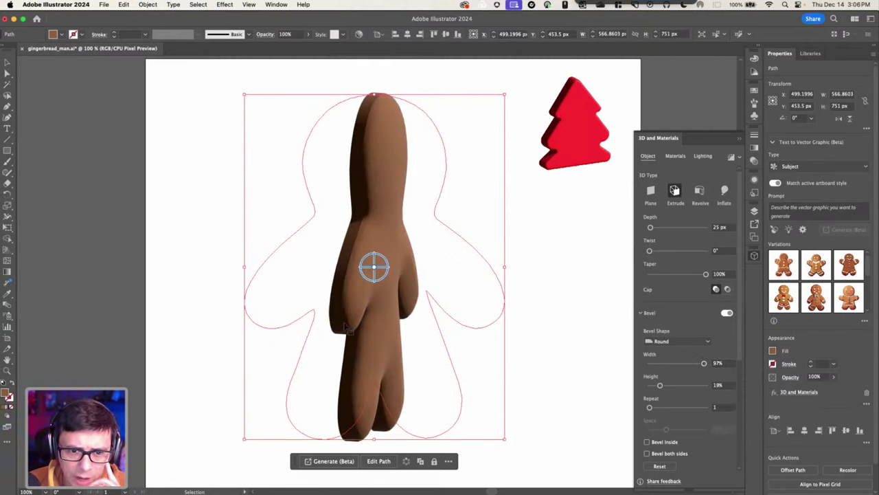
Try several rotations of the figure to inspect its edges, and shift it to about X 526 px, Y 458.5 px.
drag(373, 267, 402, 275)
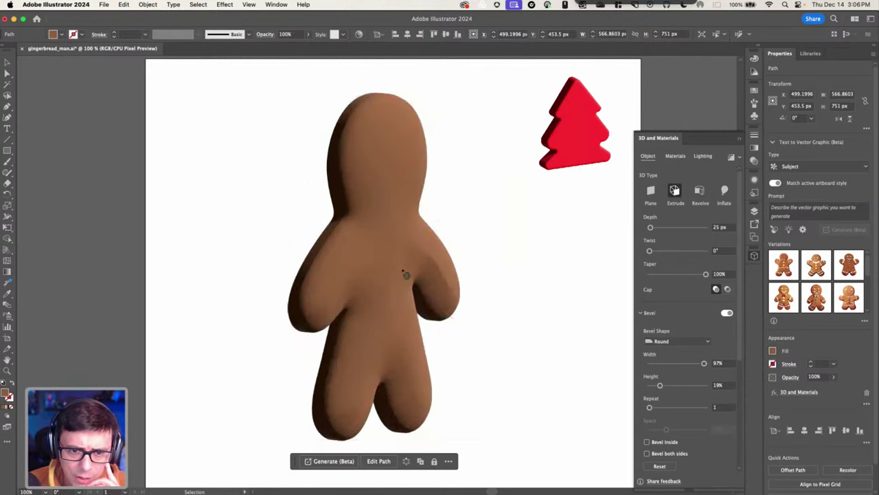
key(super+z)
key(super+z)
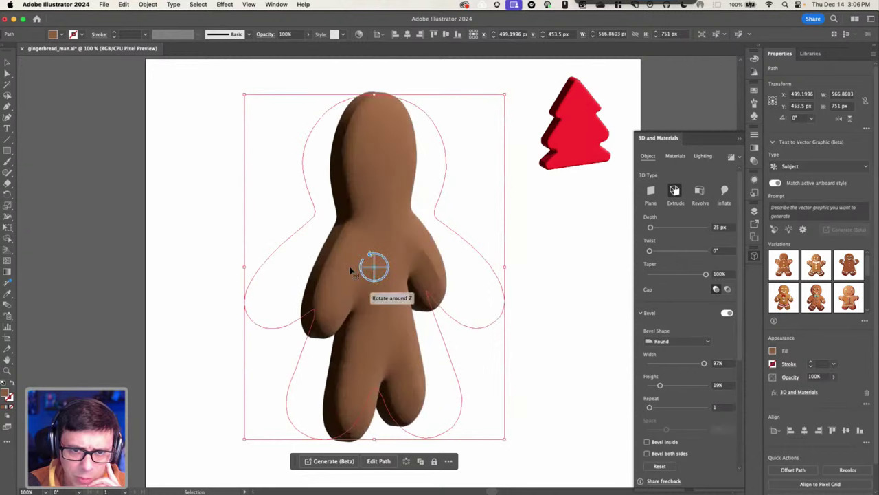
key(super+z)
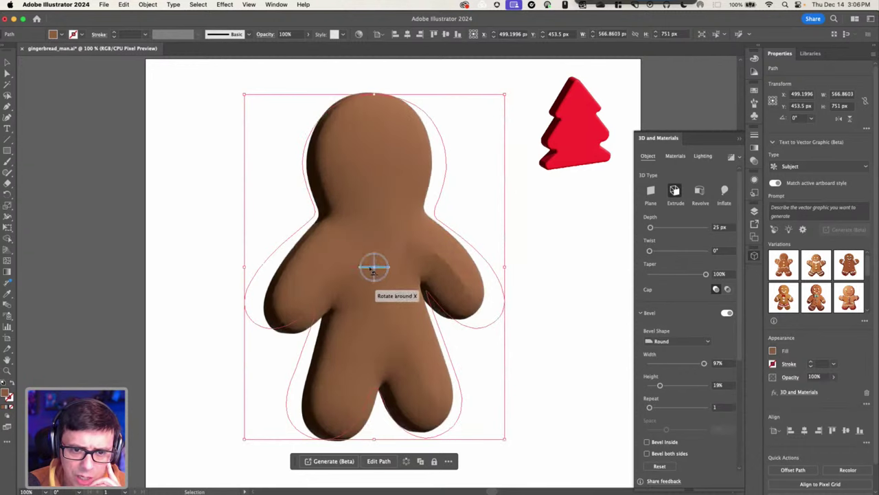
drag(412, 264, 352, 264)
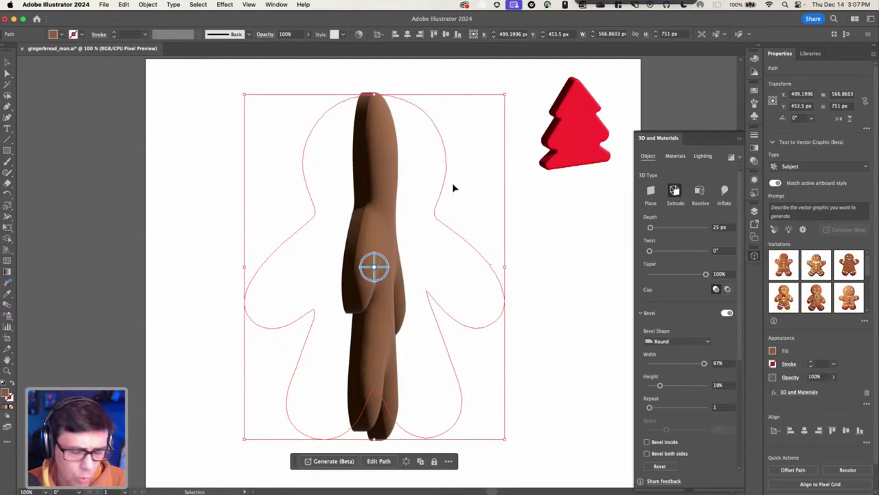
drag(377, 270, 390, 273)
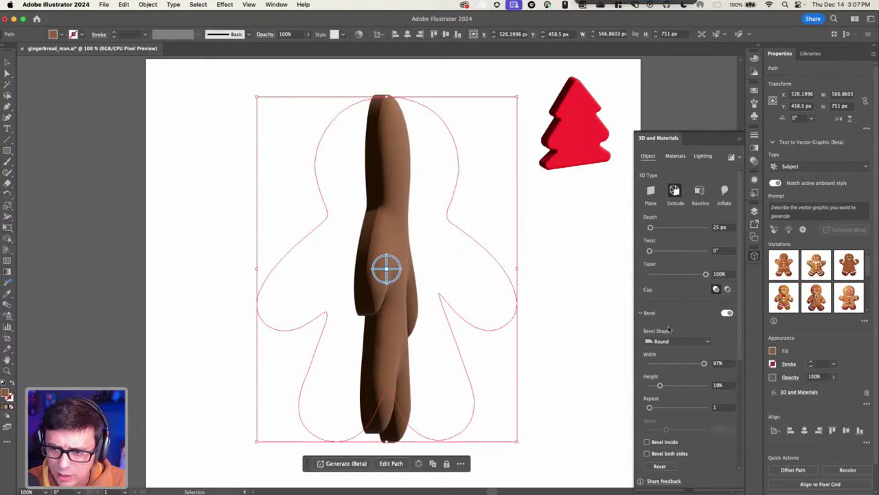
Bevel both sides of the figure with a width of 65% and turn it back toward the front.
click(647, 454)
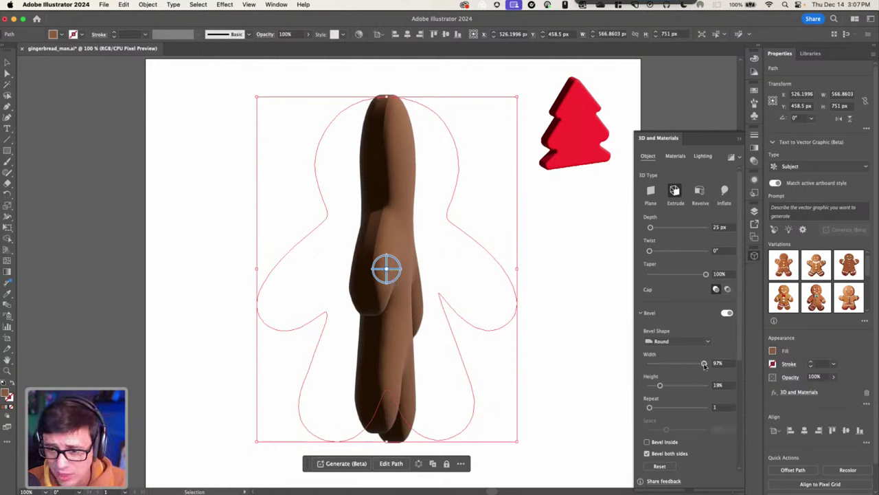
drag(703, 364, 686, 364)
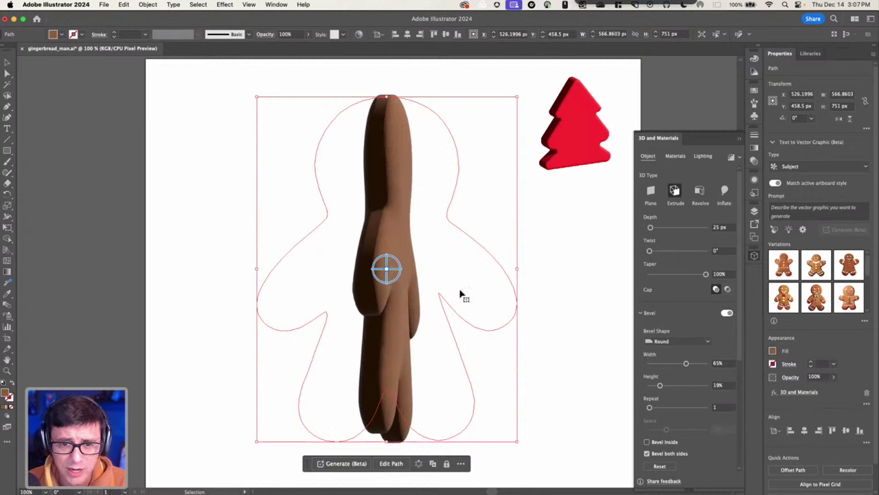
drag(387, 270, 364, 274)
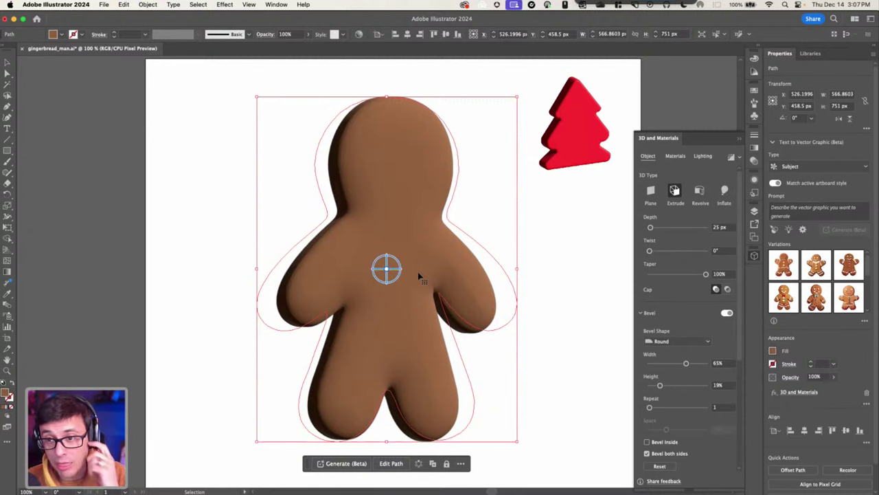
Add the 3D gingerbread figure to the export assets and remove the extra USDA format entry.
scroll(738, 312, down, 5)
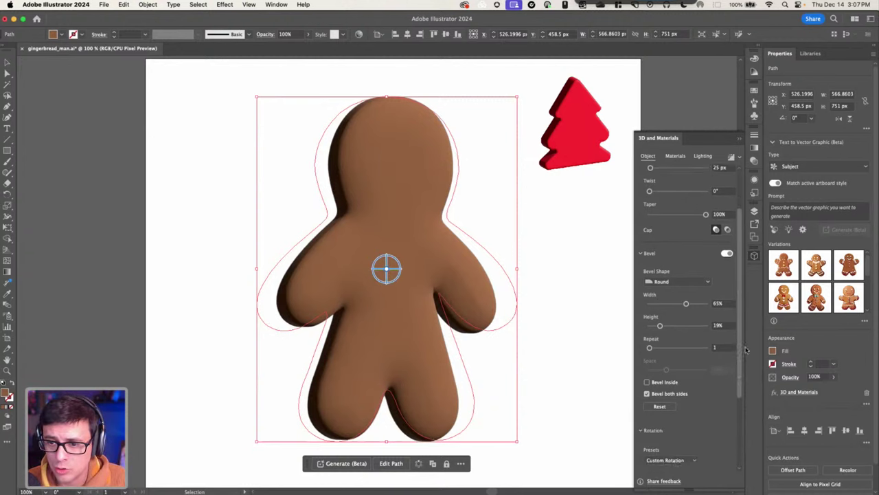
click(666, 464)
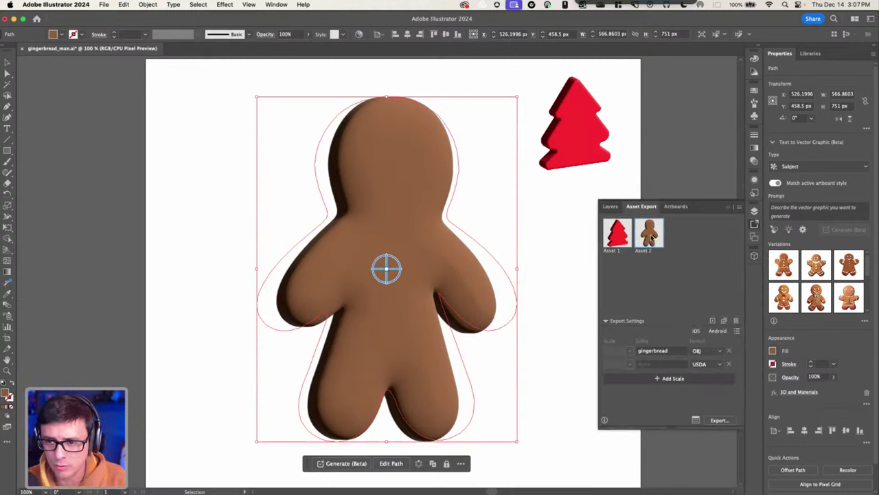
click(730, 364)
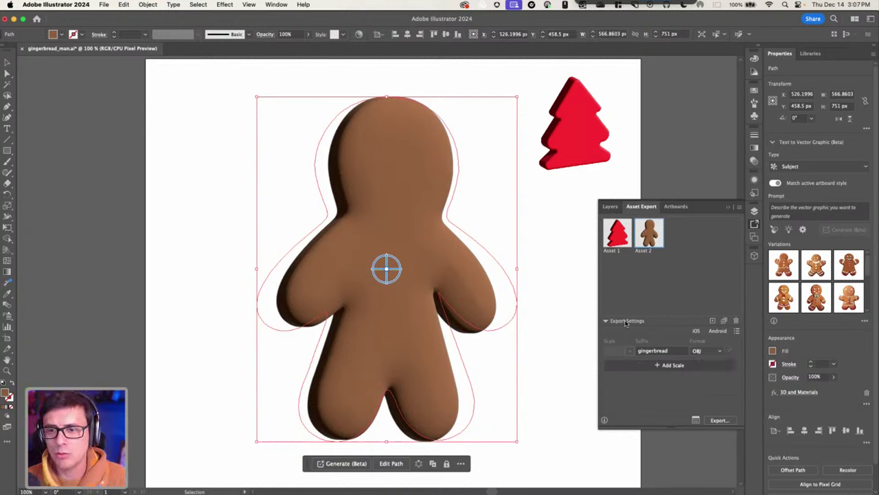
Try USDA and GLTF as the gingerbread asset's export format, and restore OBJ.
click(719, 351)
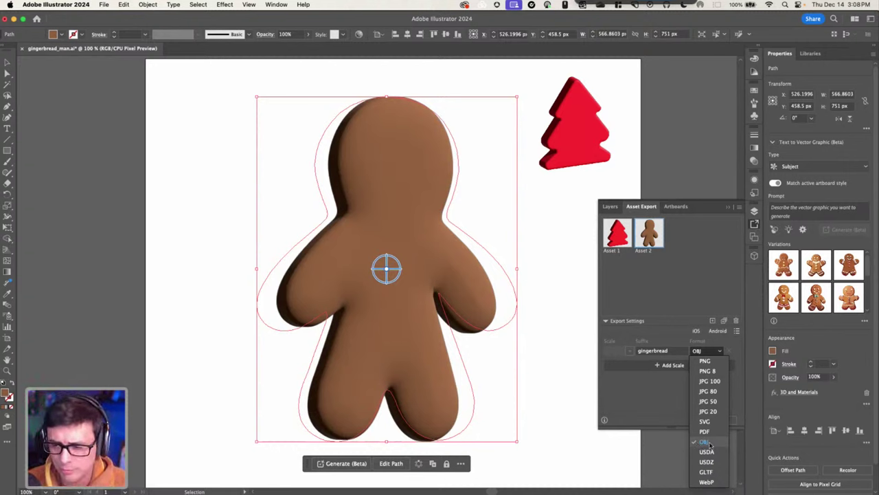
click(706, 451)
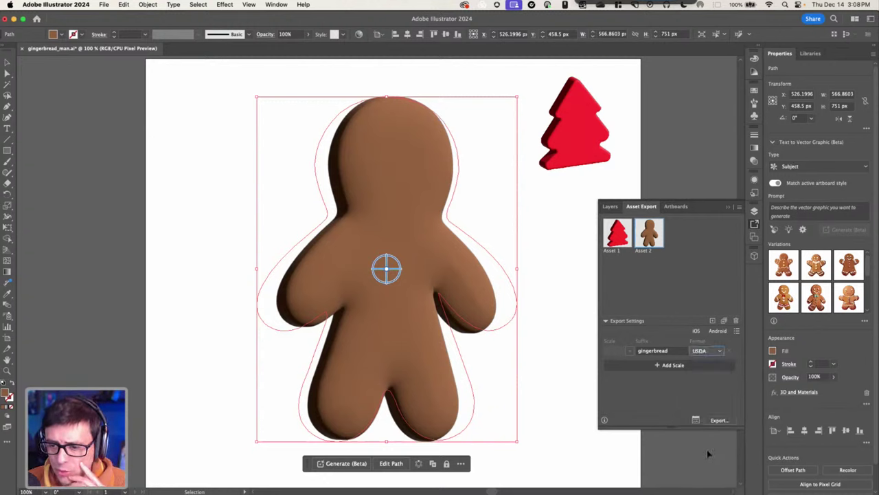
click(712, 352)
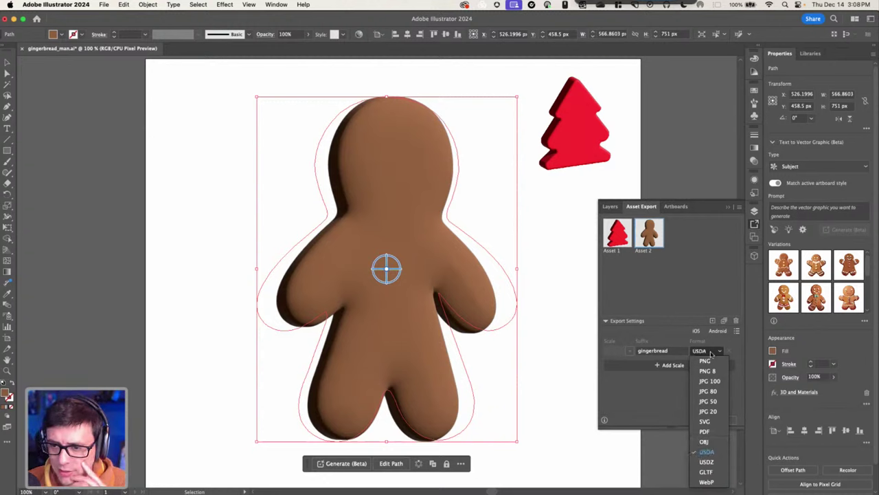
click(716, 472)
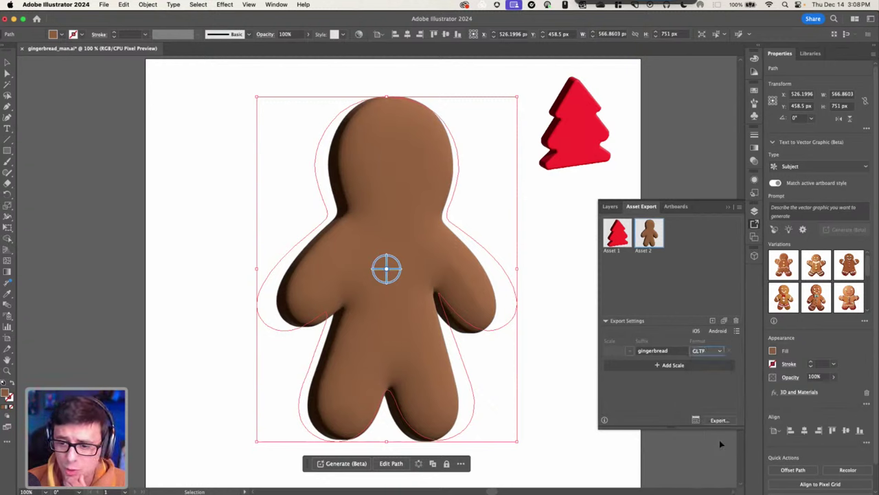
click(709, 351)
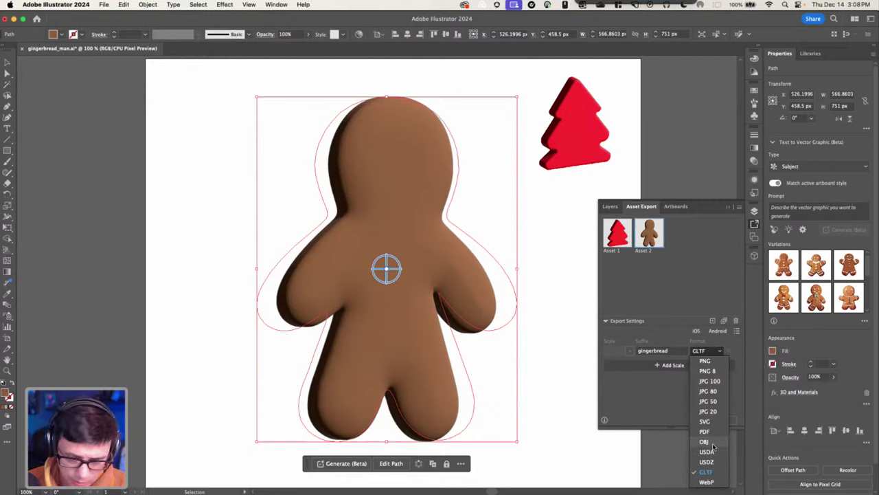
click(710, 442)
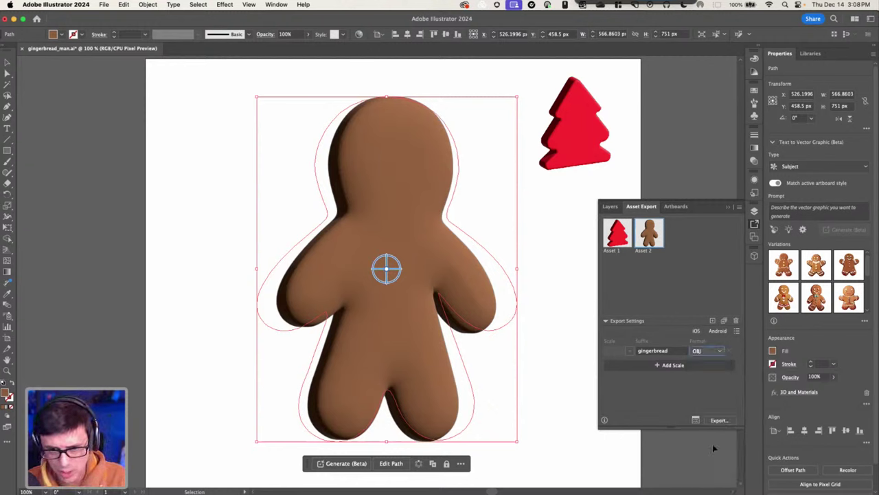
click(715, 351)
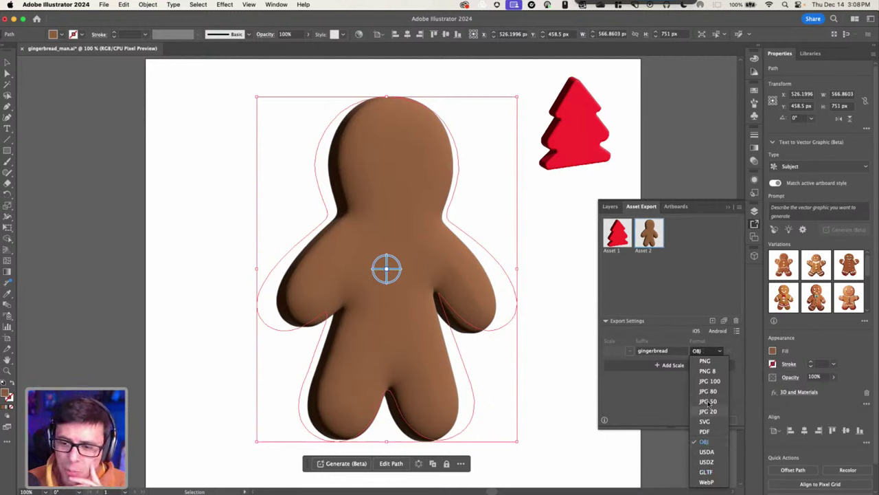
click(699, 441)
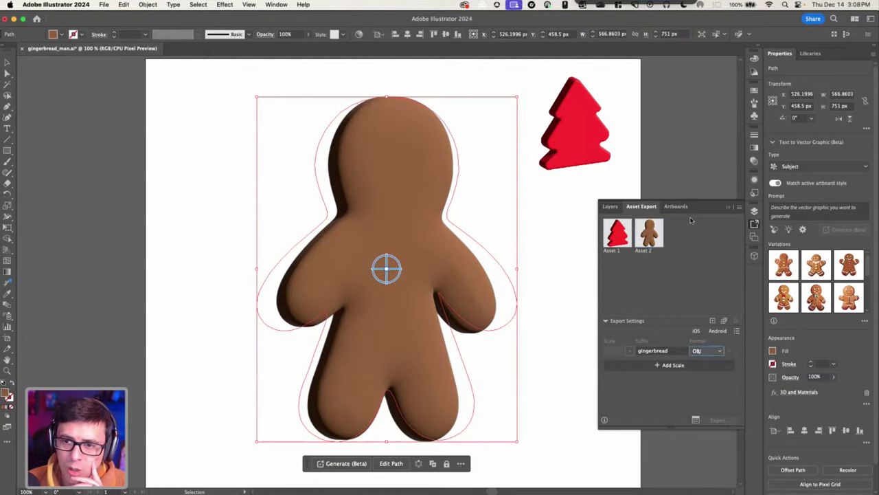
Apply the Sand Step Dunes material to the gingerbread figure and rotate it further toward its side.
click(610, 207)
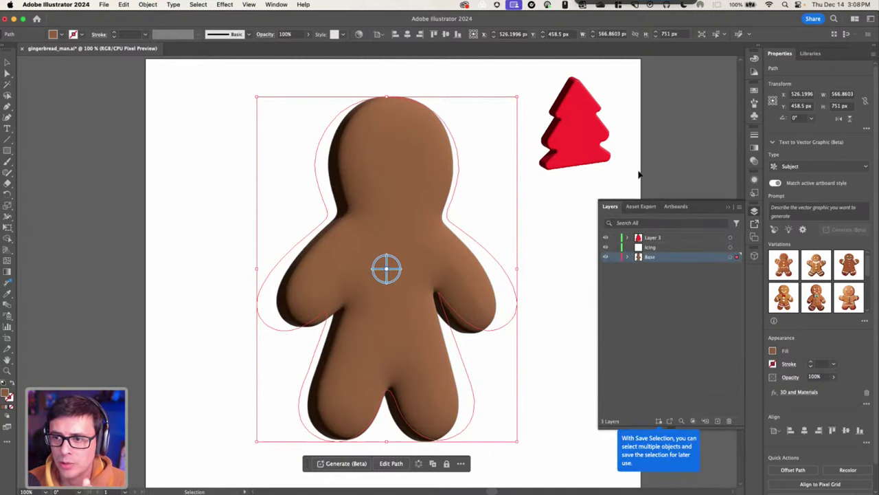
click(276, 4)
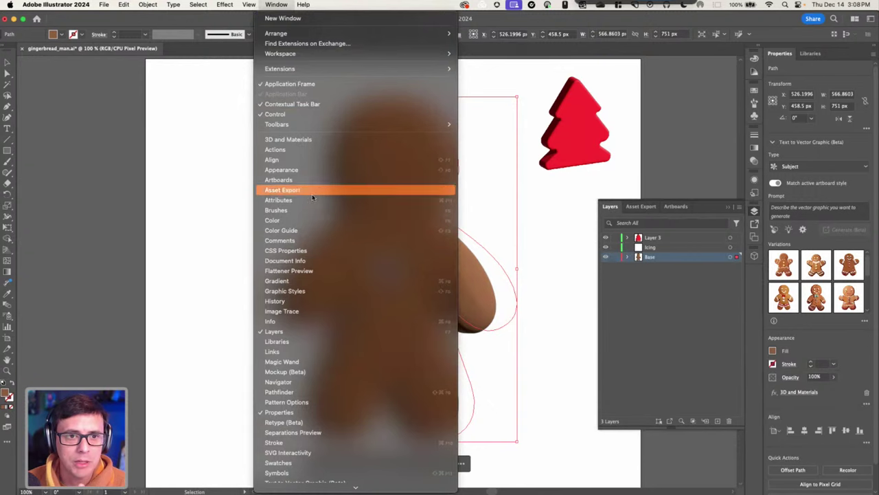
click(312, 139)
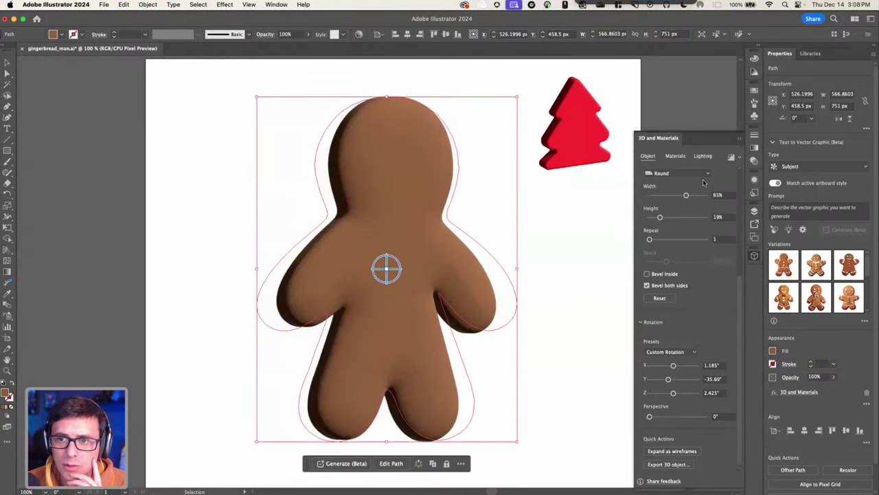
click(675, 156)
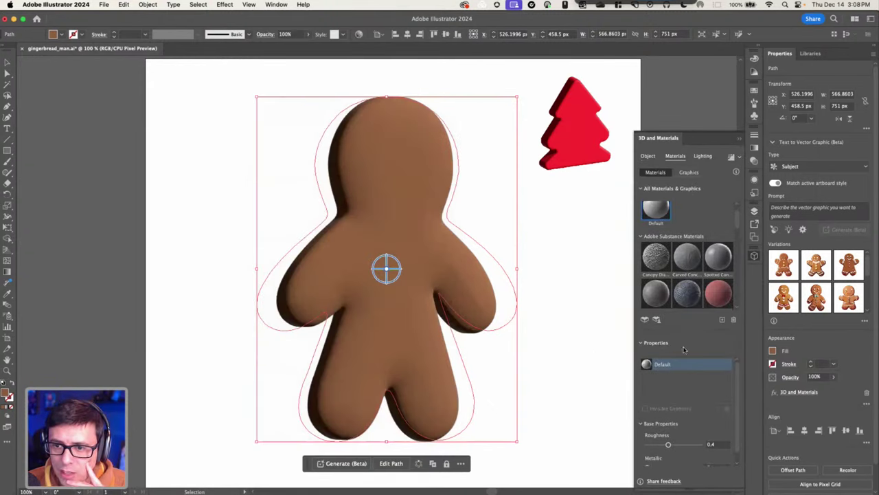
scroll(686, 261, down, 6)
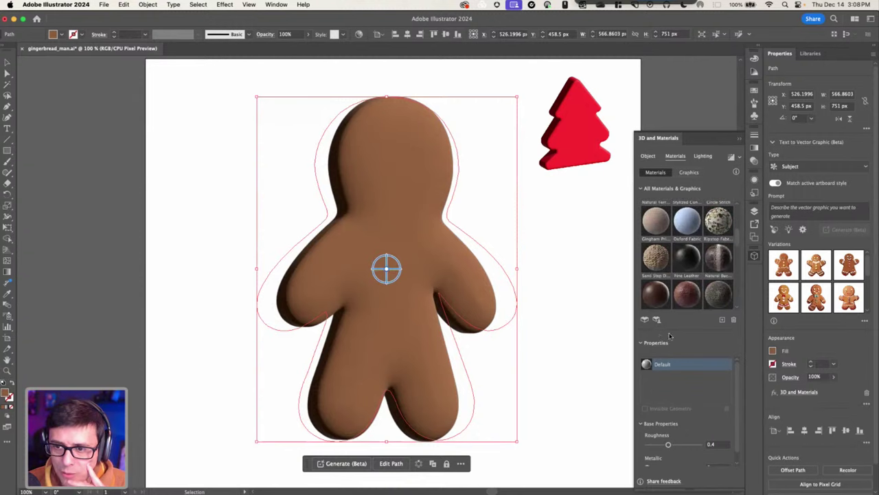
click(658, 260)
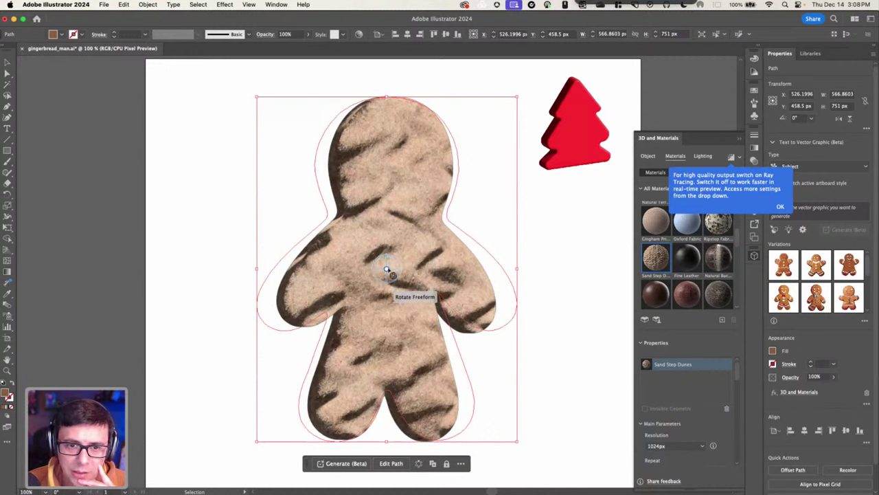
drag(387, 268, 405, 275)
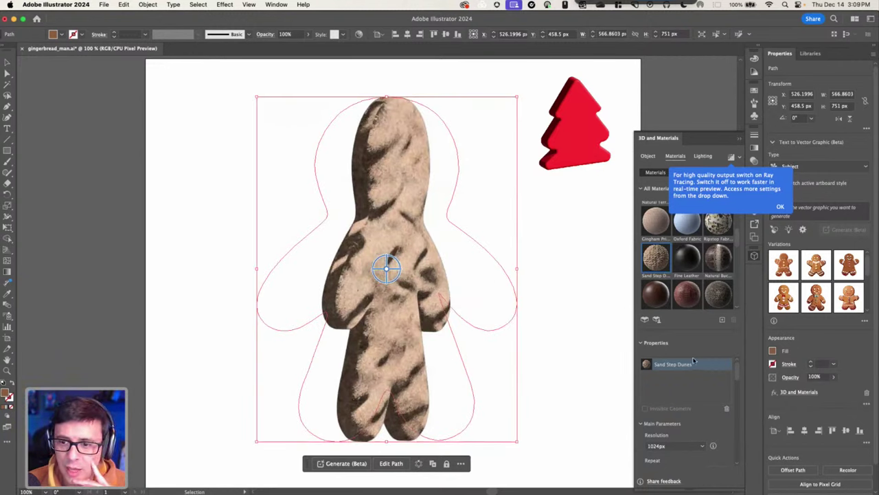
Add the textured figure to the export assets, remove the USDA entry, and choose OBJ as its format after trying GLTF.
click(650, 156)
scroll(717, 398, down, 5)
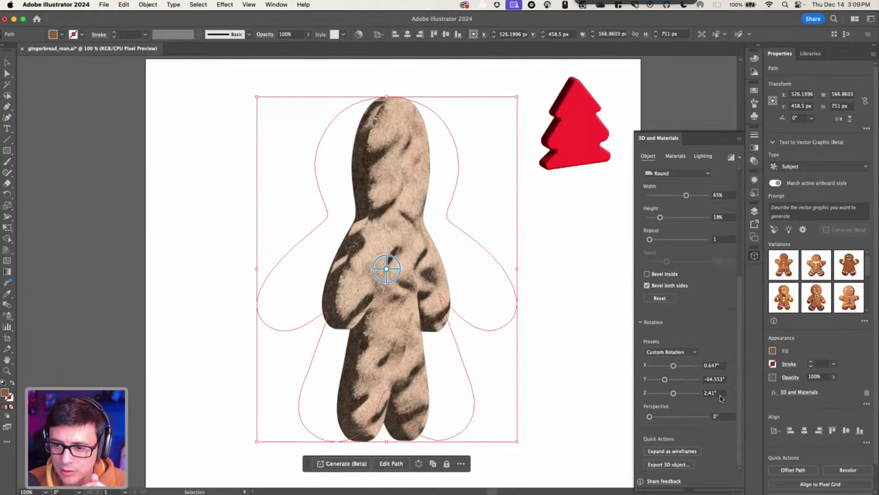
click(670, 466)
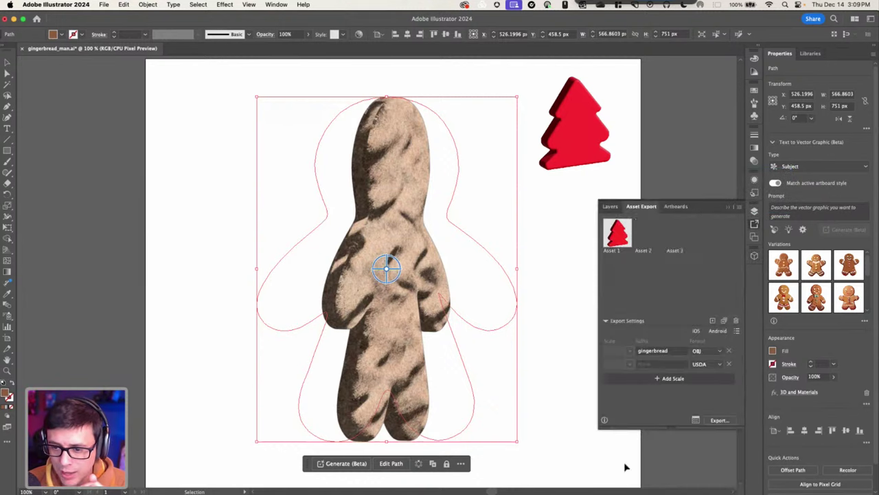
click(714, 351)
click(708, 472)
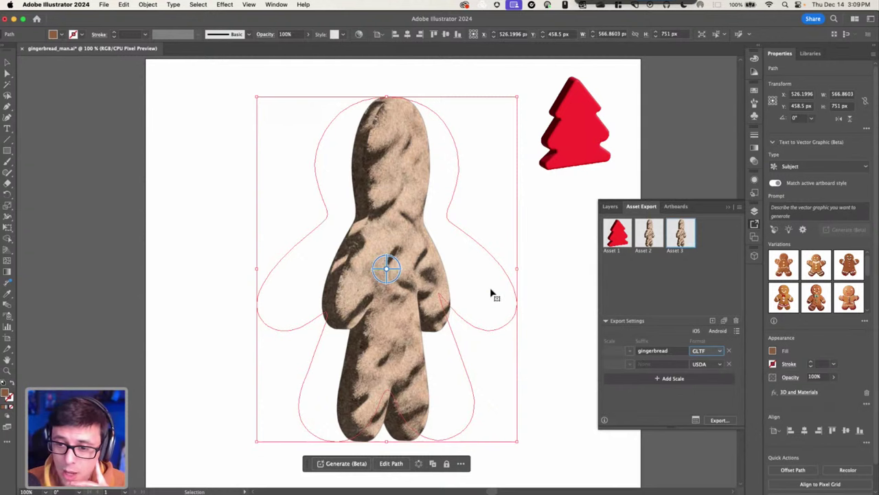
click(729, 364)
click(719, 351)
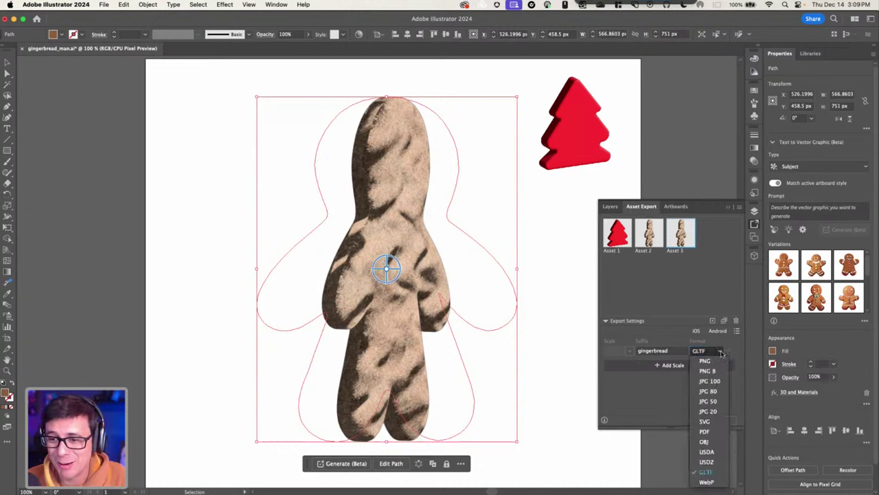
click(713, 441)
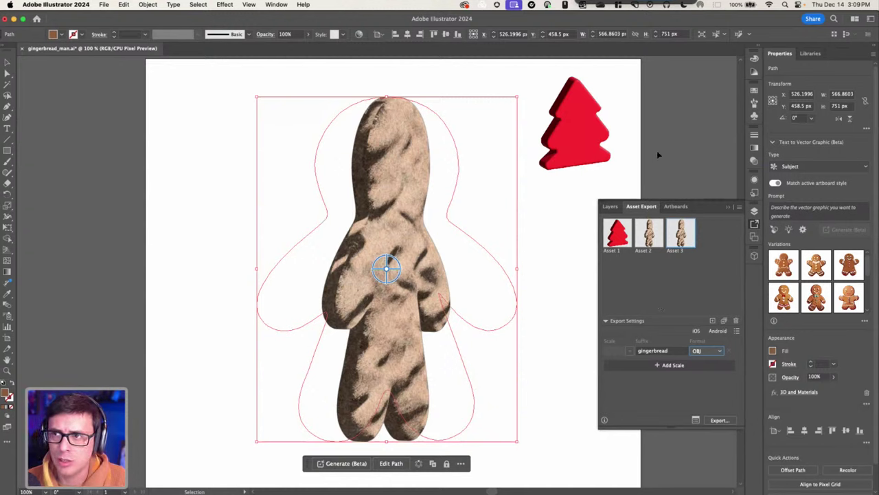
Rotate the red 3D tree slightly and turn the textured gingerbread figure back toward the front.
click(574, 124)
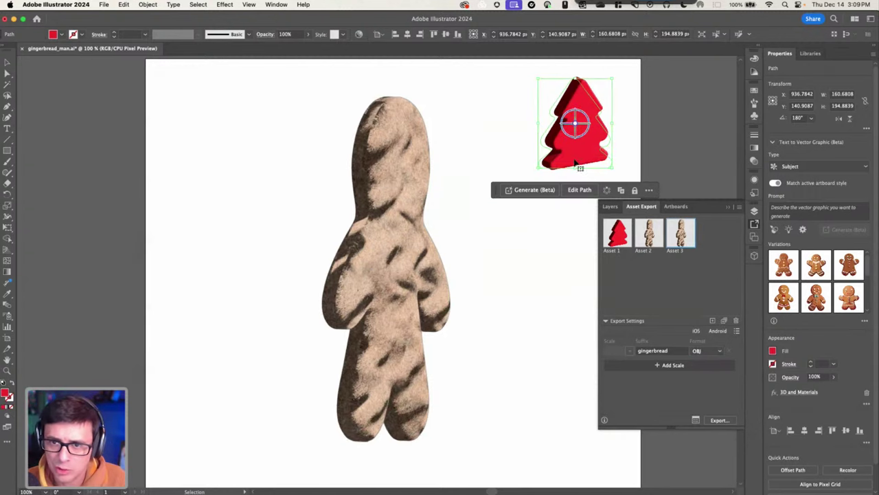
mouse_move(575, 126)
mouse_down()
mouse_move(562, 129)
mouse_move(576, 125)
mouse_up()
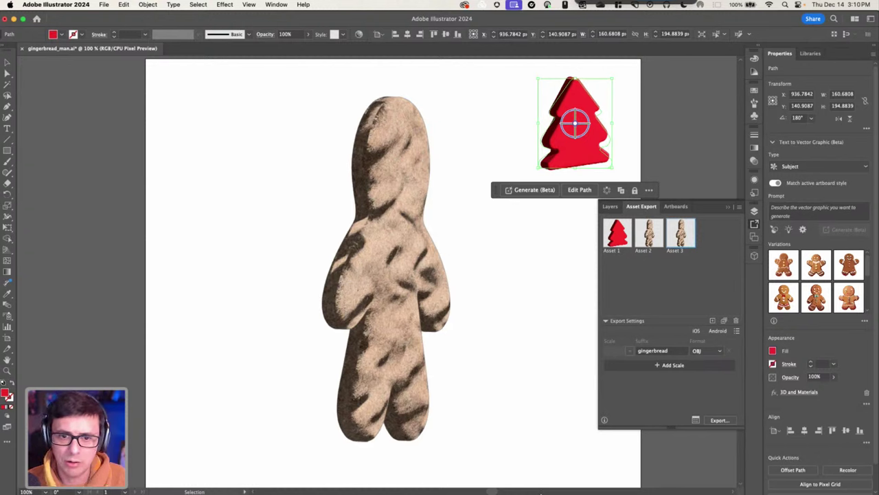
click(420, 277)
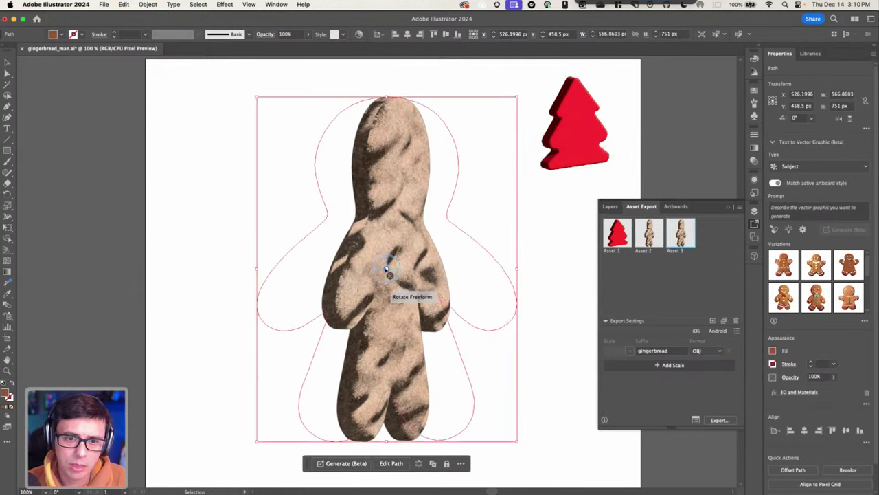
drag(377, 271, 368, 270)
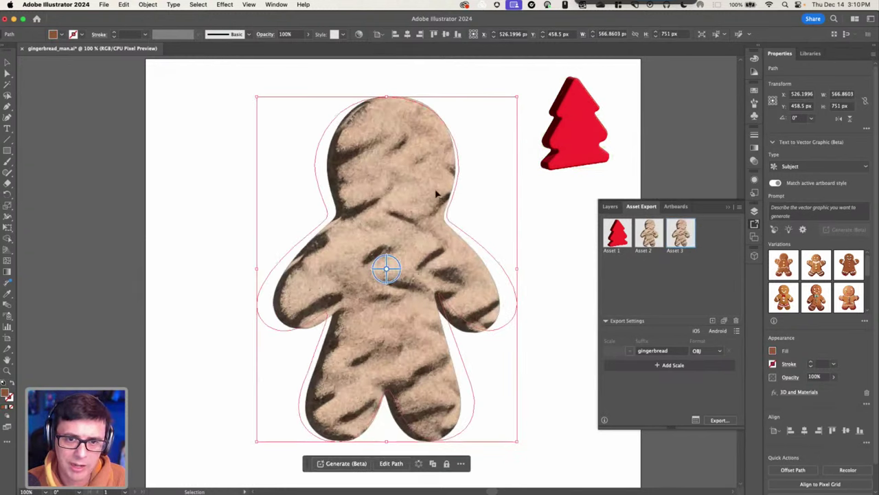
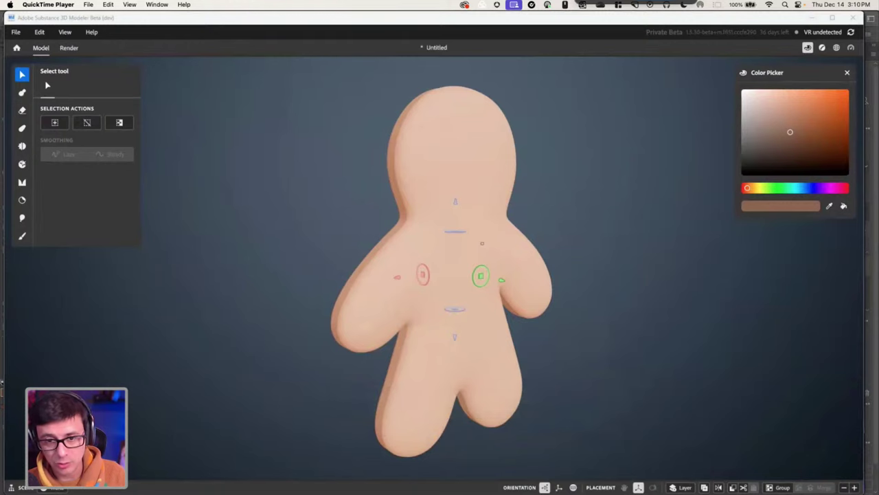
Switch to QuickTime Player and watch the Substance 3D Modeler recording of the gingerbread mesh's conversion to clay.
mouse_move(384, 145)
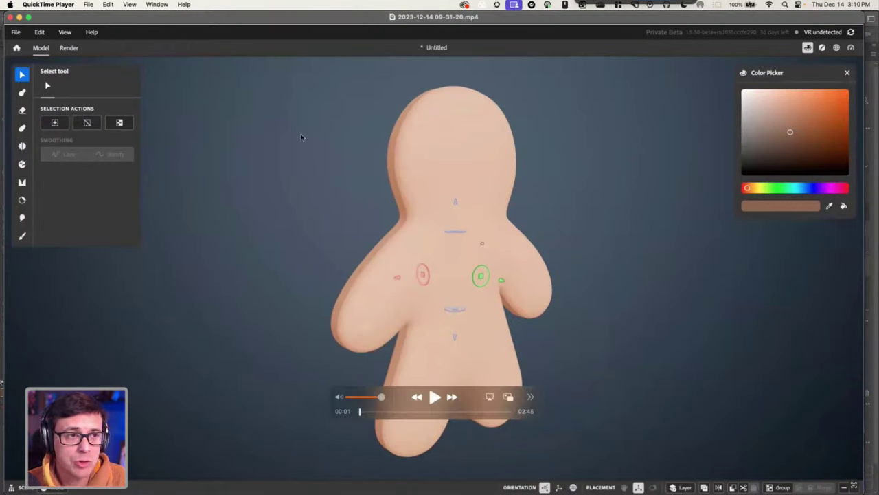
click(435, 397)
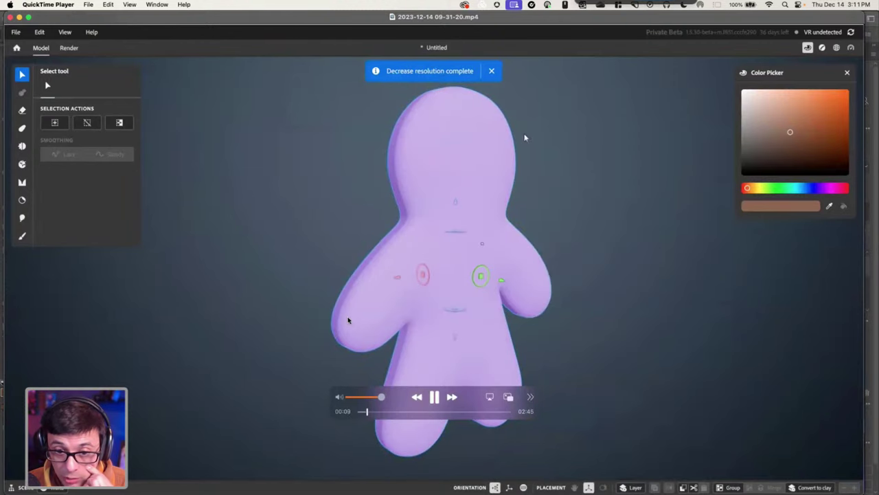
click(435, 397)
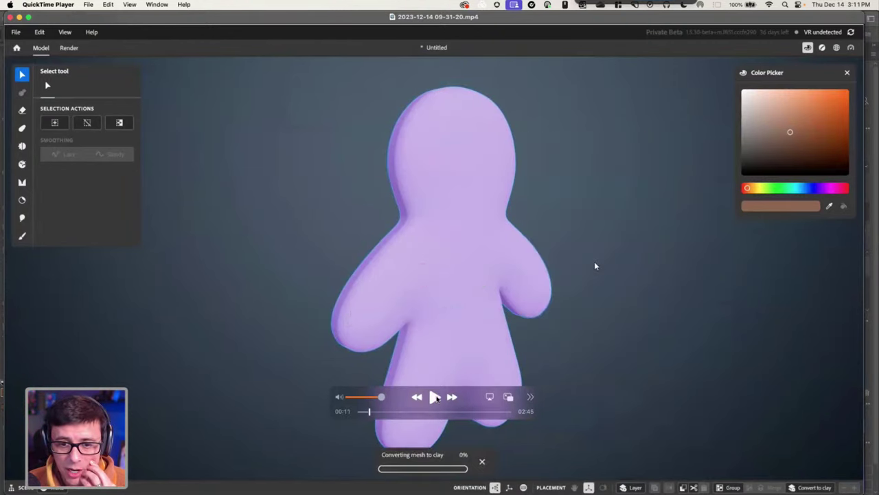
click(432, 398)
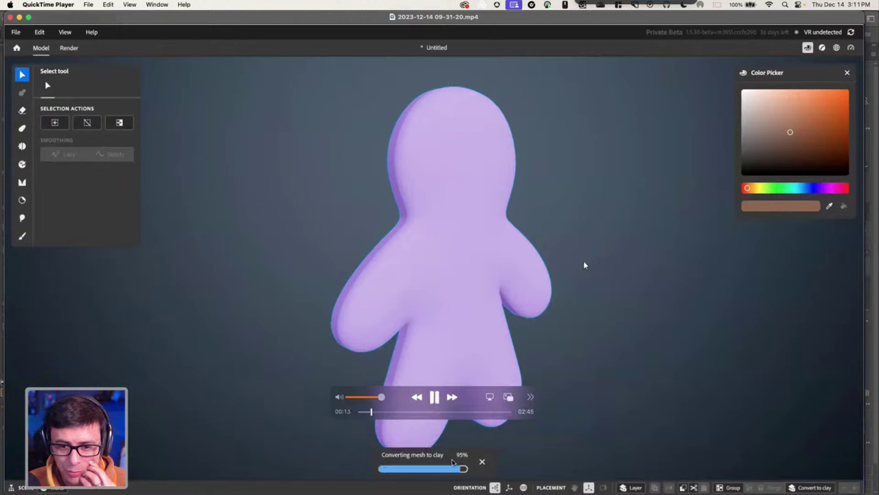
click(435, 397)
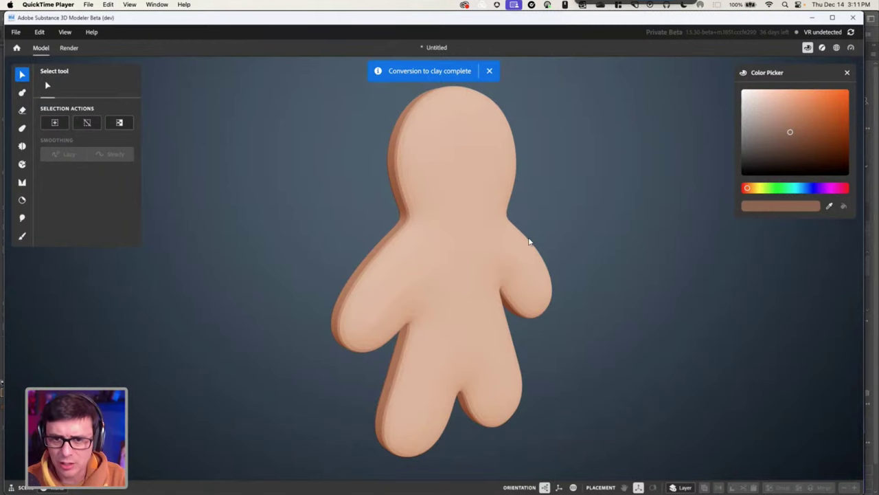
mouse_move(494, 138)
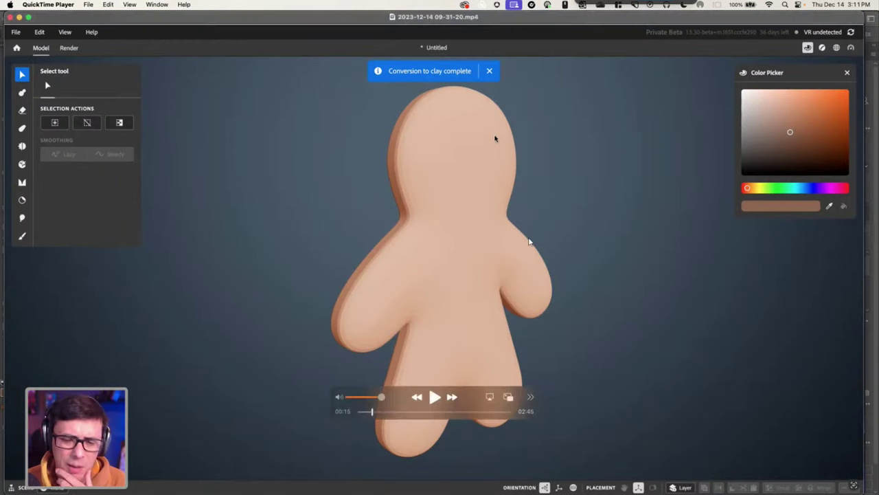
click(434, 397)
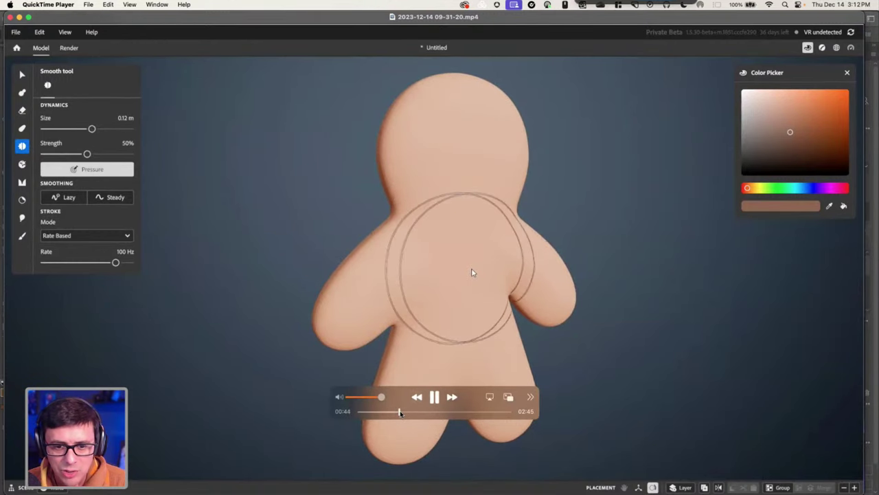
Skip ahead in the recording to the Erase tool section at about 01:15 and examine the box cut through the figure.
click(406, 411)
drag(406, 412, 426, 417)
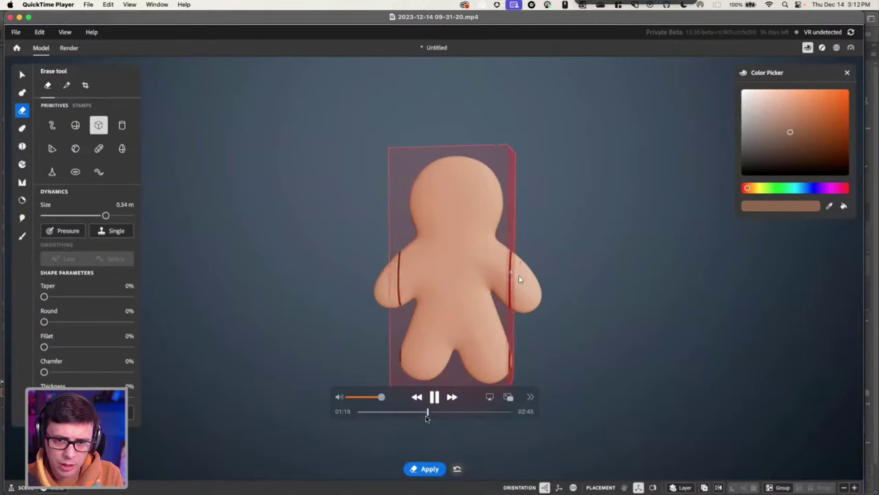
key(space)
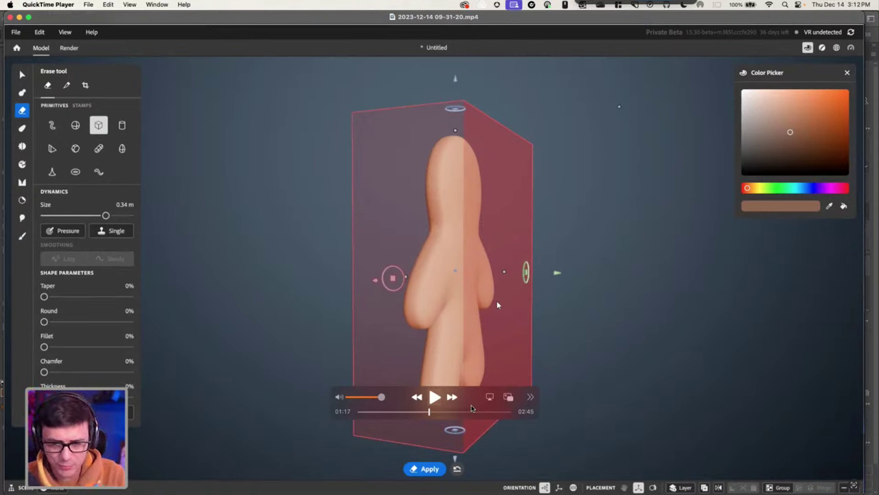
click(436, 397)
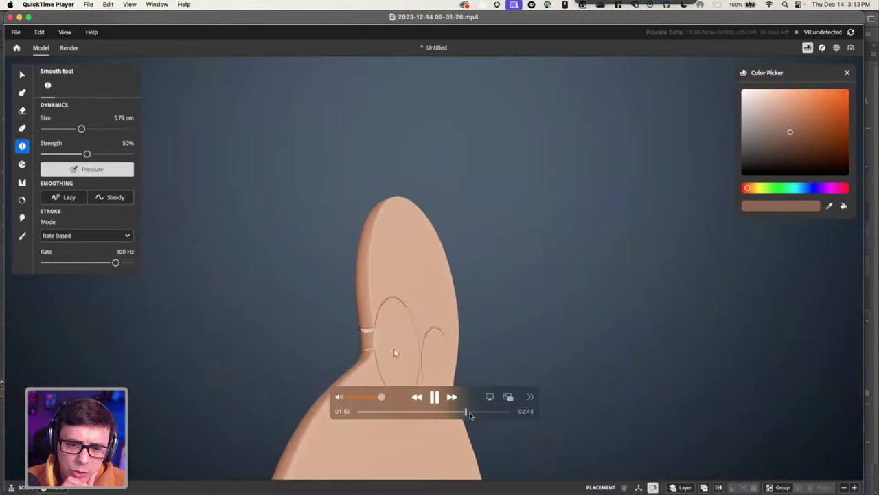
Skip to the recording's Export dialog and examine the Painter preset and target polygon count settings through about 02:43.
drag(477, 413, 489, 415)
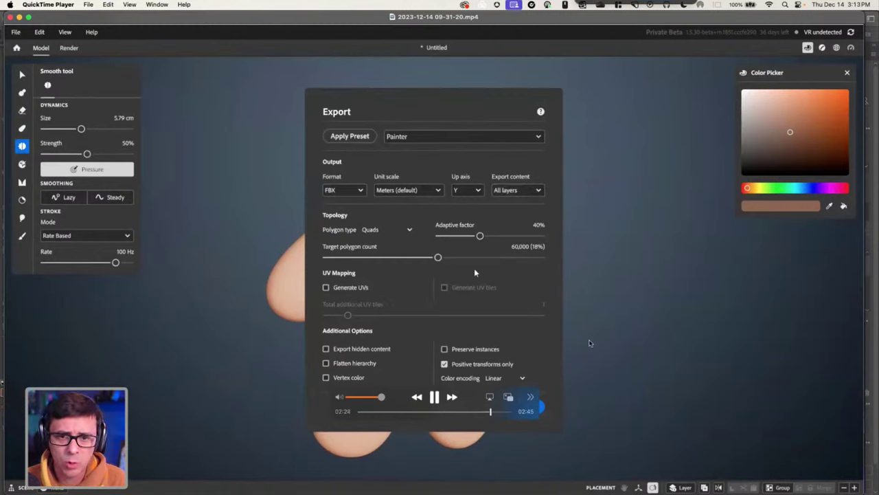
click(435, 400)
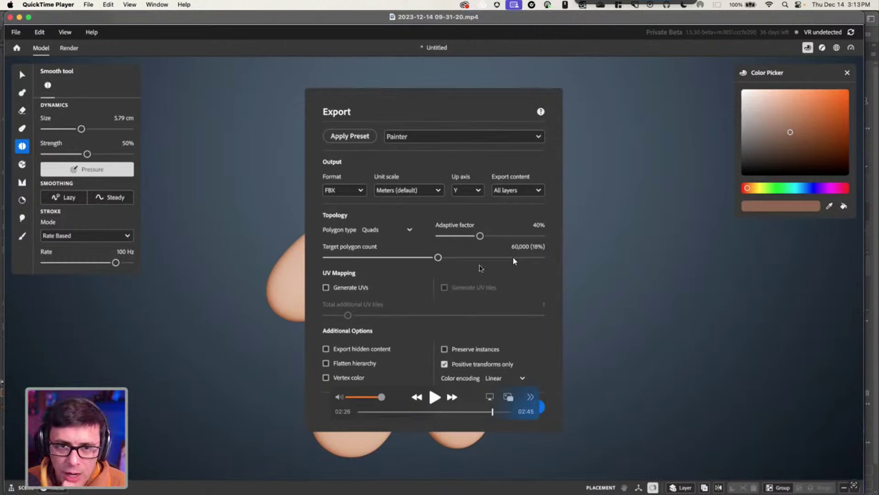
click(435, 397)
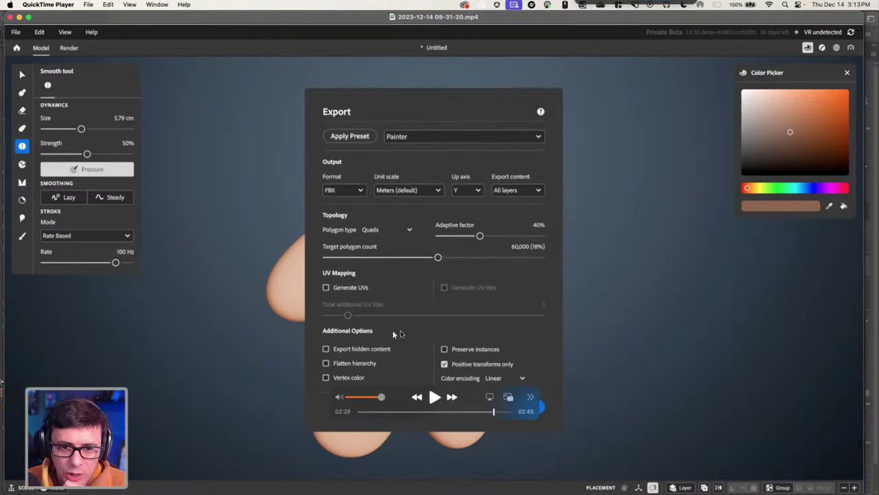
click(438, 398)
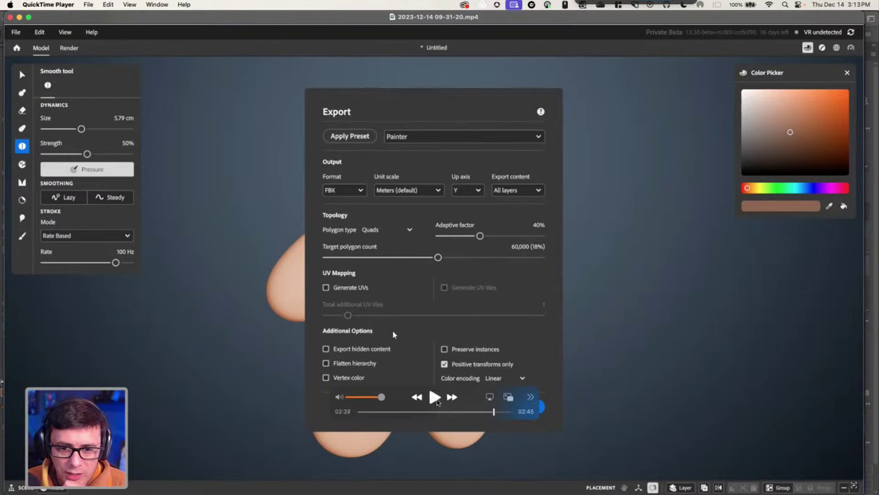
click(436, 398)
click(436, 398)
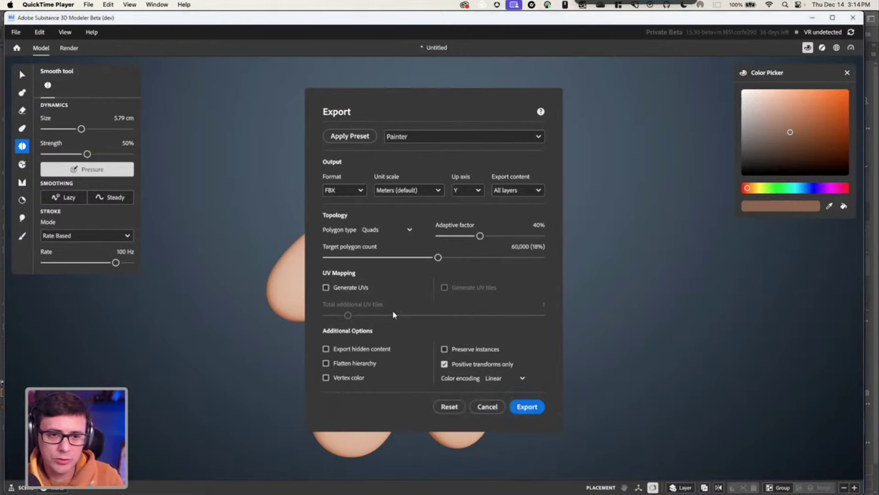
mouse_move(471, 281)
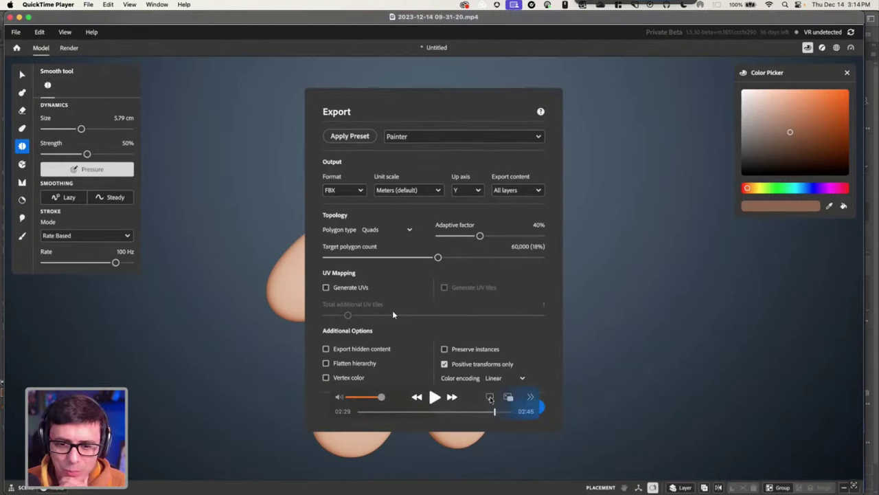
drag(498, 413, 509, 417)
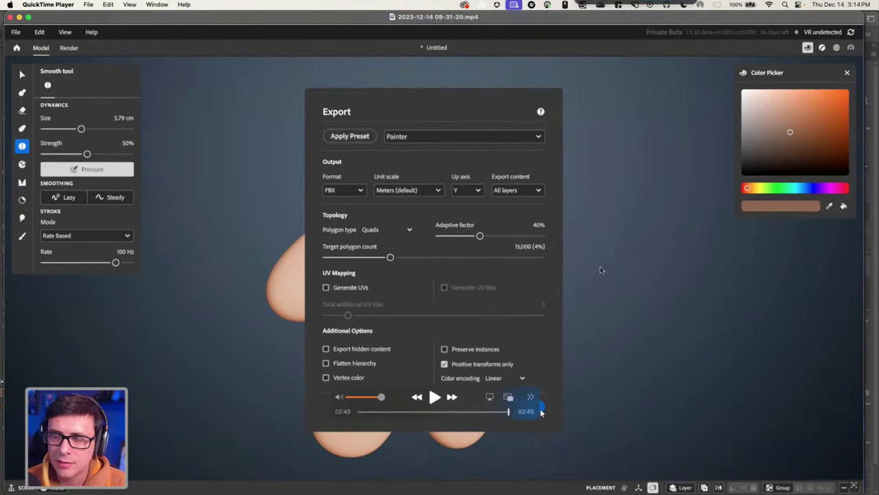
Close the recording and switch to Substance 3D Painter, bringing the decorated gingerbread man into a closer, slightly turned view.
click(9, 17)
mouse_move(398, 484)
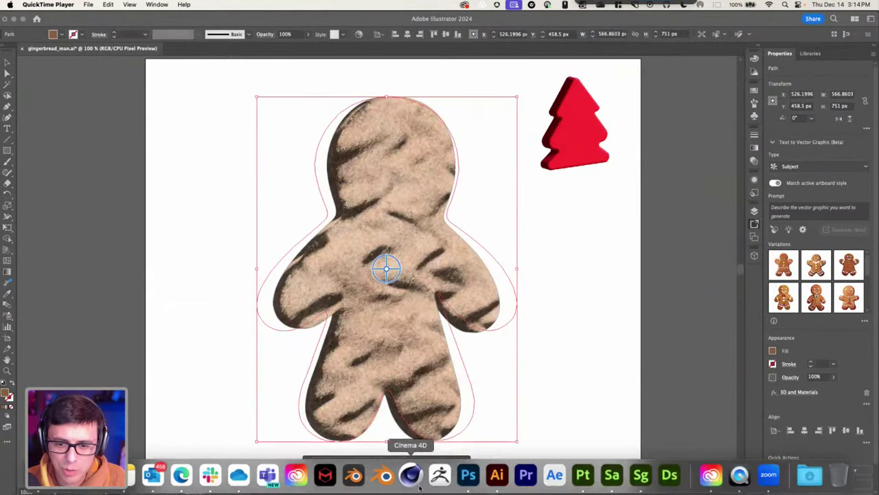
click(583, 475)
alt+right_drag(455, 271, 365, 231)
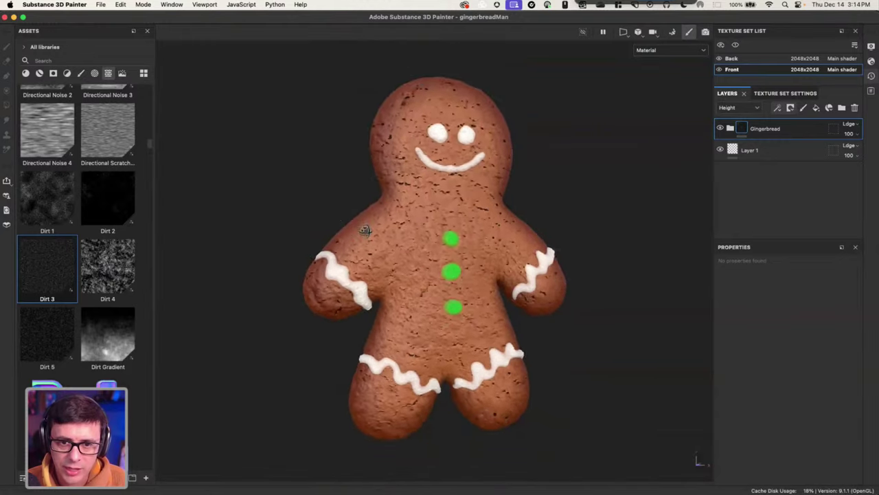
alt+drag(365, 232, 450, 281)
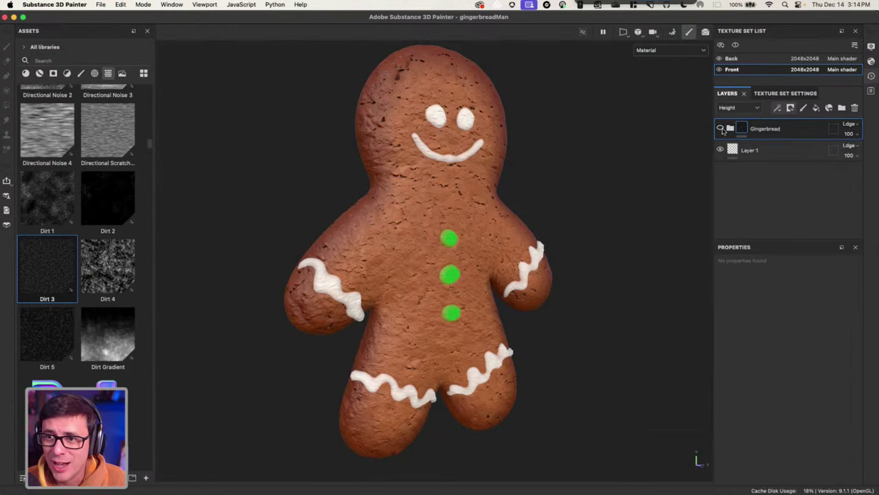
Hide the Gingerbread layer group in the Front texture set and inspect the untextured figure from the side.
click(720, 128)
alt+drag(514, 294, 475, 208)
alt+drag(628, 126, 418, 220)
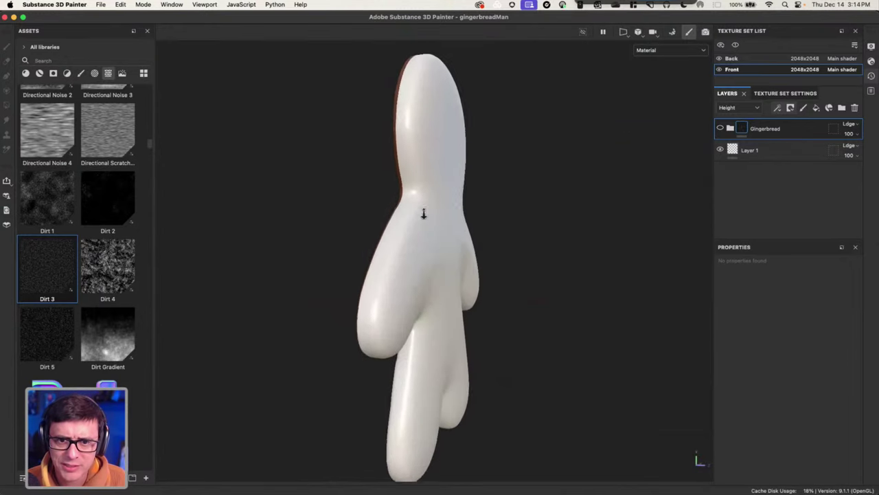
Hide the Back texture set to inspect the front geometry alone, show it again, and reselect the Front texture set.
click(720, 59)
alt+drag(566, 217, 599, 98)
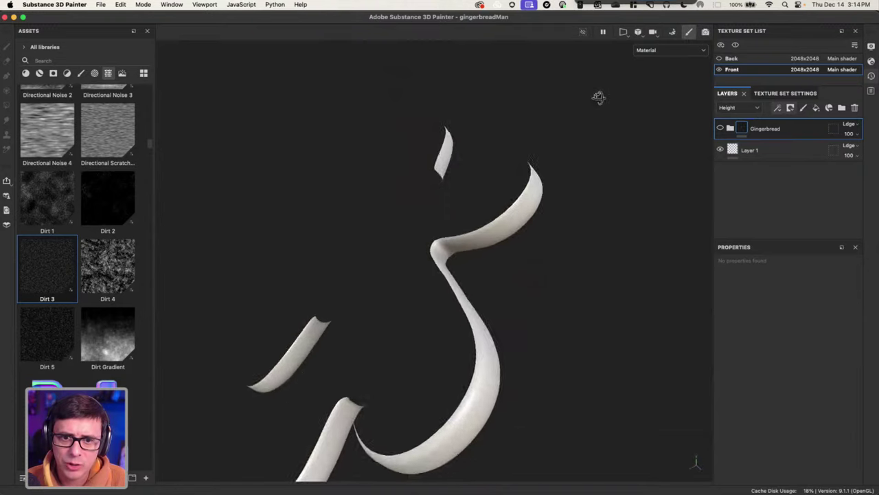
alt+right_drag(599, 96, 544, 175)
click(722, 61)
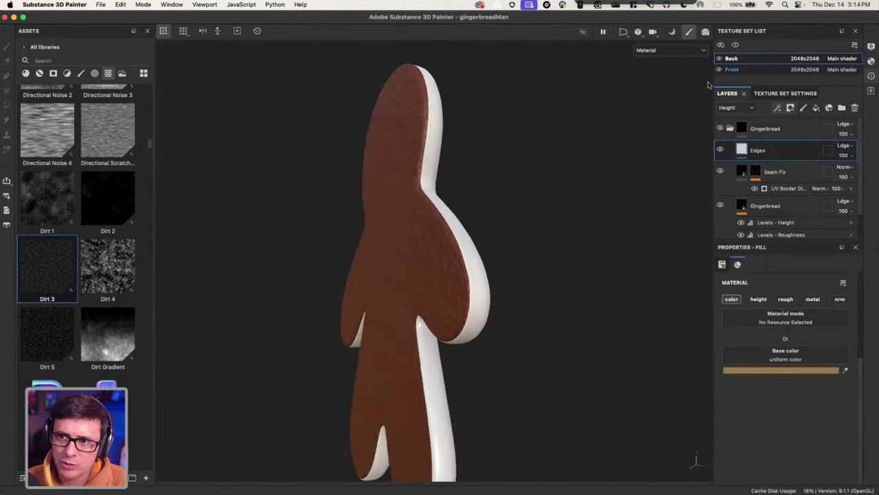
click(731, 69)
alt+drag(378, 230, 457, 219)
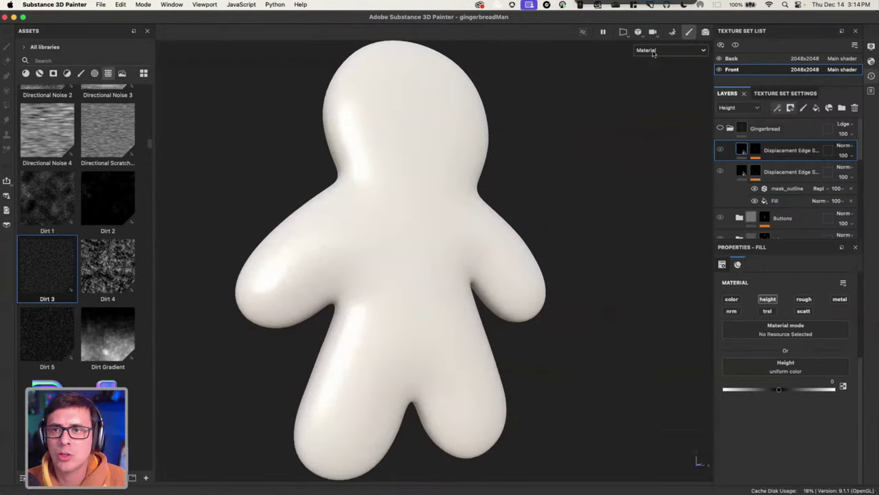
Switch to the split 3D/2D view and frame the figure and its UV layout side by side.
click(624, 32)
click(637, 43)
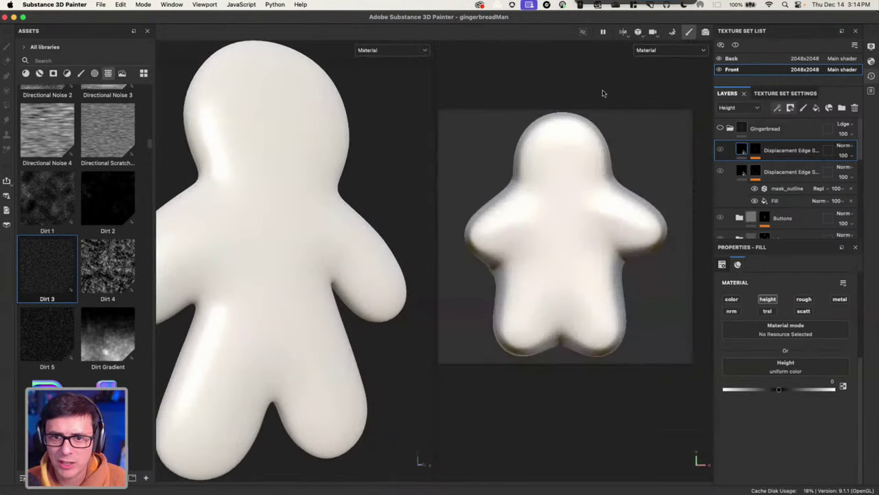
alt+right_drag(342, 249, 323, 186)
alt+middle_drag(324, 186, 375, 203)
alt+right_drag(555, 223, 539, 209)
alt+middle_drag(555, 200, 575, 217)
alt+right_drag(575, 218, 609, 246)
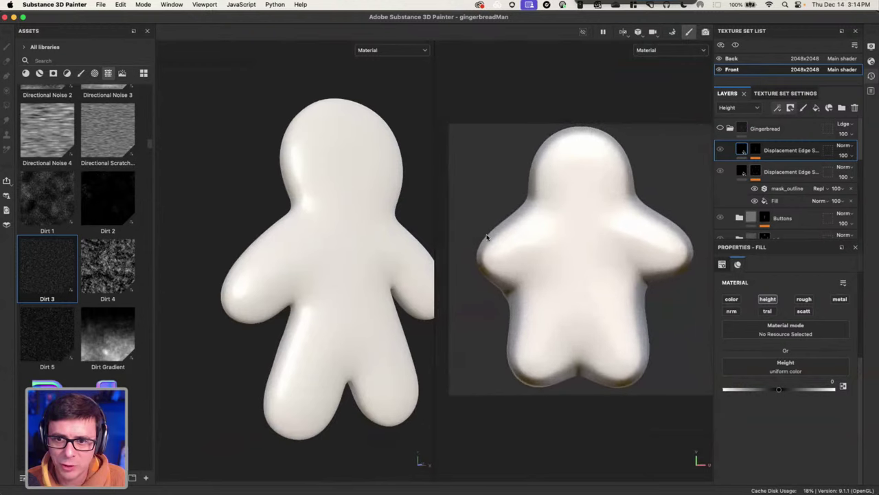
Examine the untextured figure in 3D from several angles against its flat front UV layout.
alt+drag(427, 208, 333, 205)
middle_drag(634, 231, 618, 210)
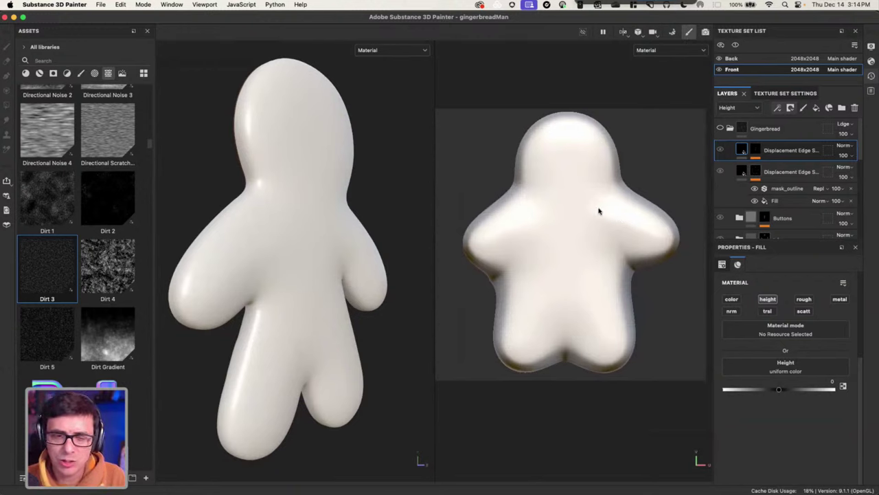
alt+right_drag(255, 165, 292, 206)
alt+drag(291, 206, 325, 244)
alt+right_drag(325, 244, 324, 213)
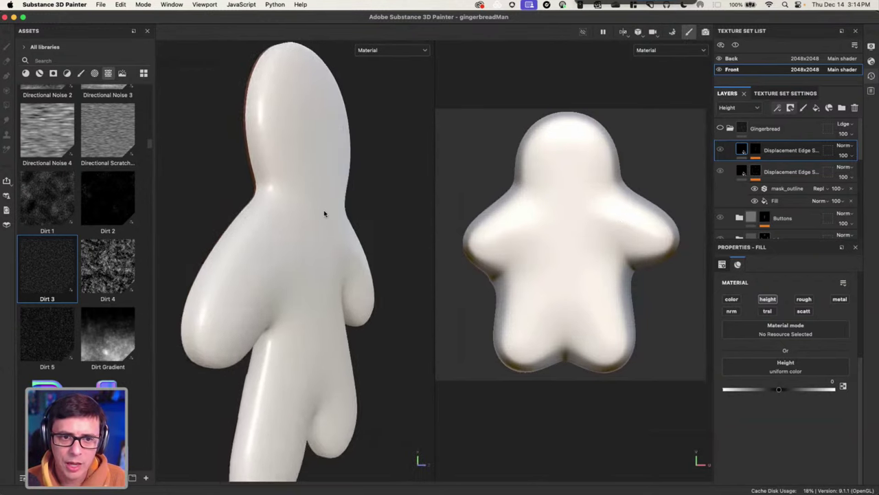
alt+drag(323, 214, 265, 214)
alt+right_drag(571, 219, 639, 250)
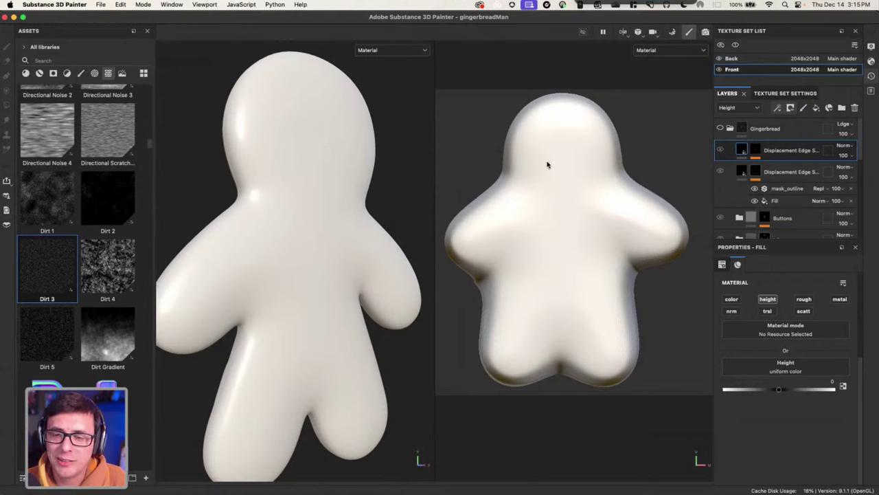
scroll(570, 190, up, 2)
mouse_move(575, 248)
alt+mouse_down()
mouse_move(559, 233)
mouse_move(573, 235)
alt+mouse_up()
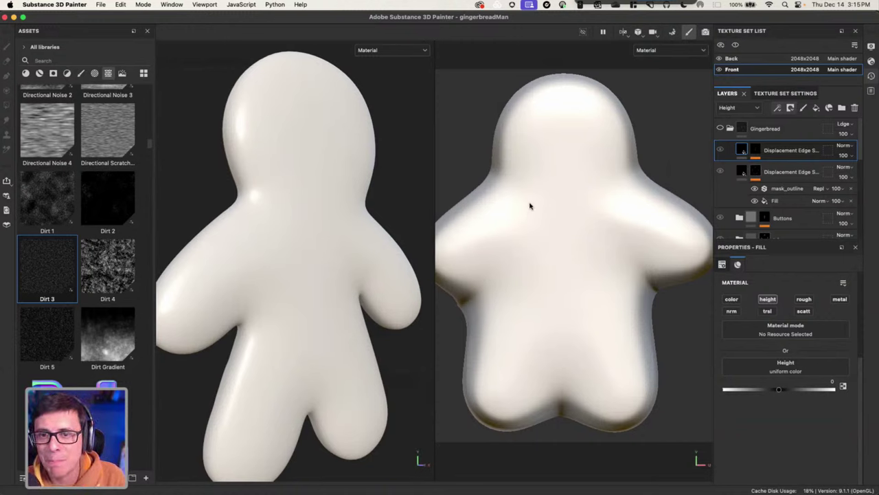
Review the auto-unwrap options for a new project and leave both dialogs without creating one.
scroll(300, 232, down, 2)
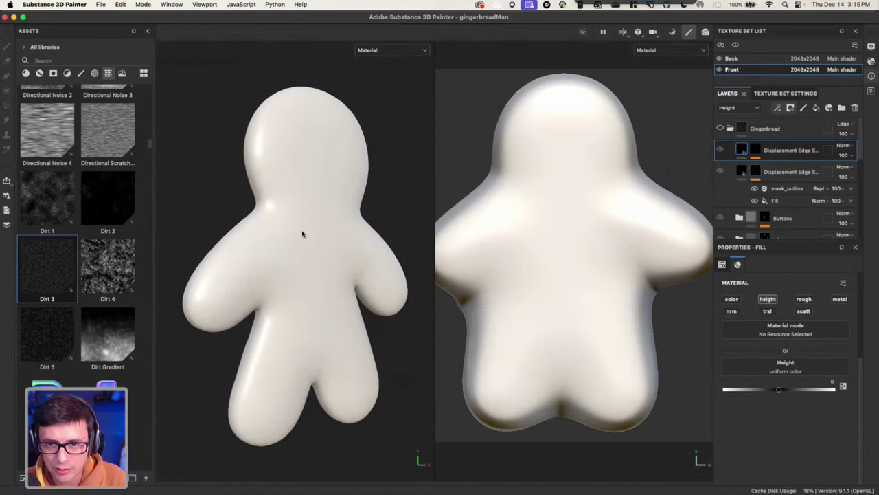
scroll(546, 250, down, 2)
scroll(546, 250, down, 2)
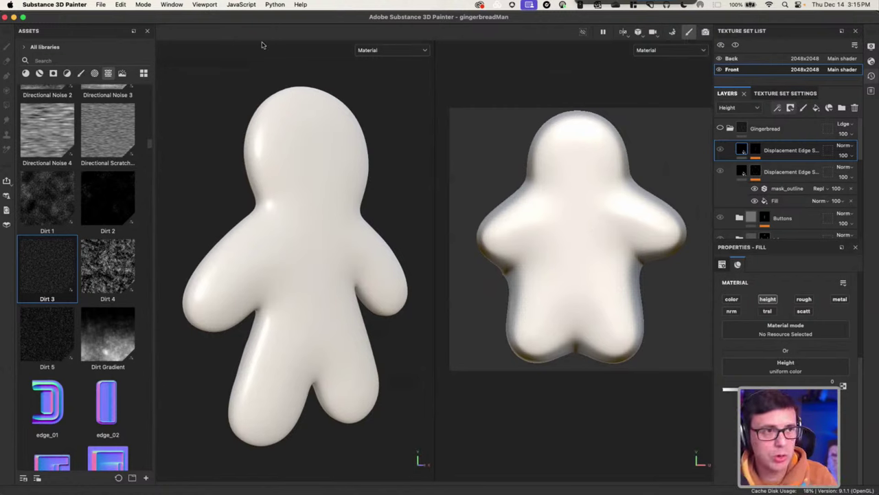
click(101, 4)
click(395, 206)
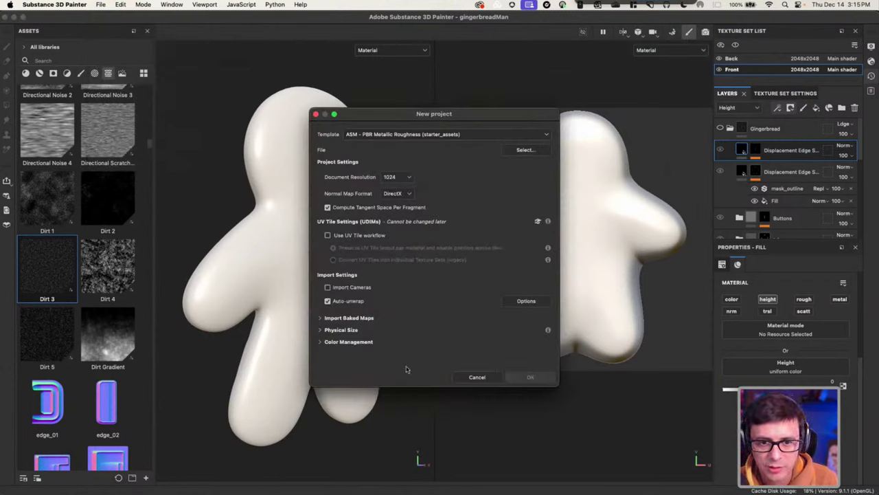
click(526, 301)
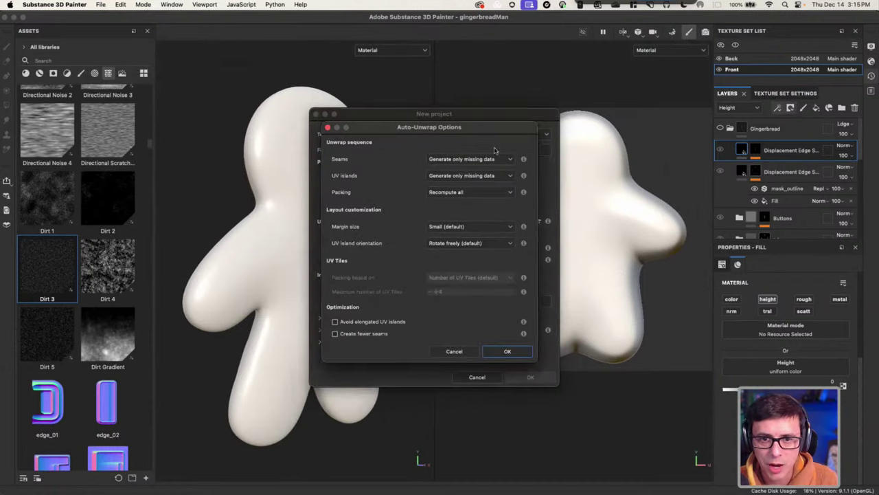
click(454, 351)
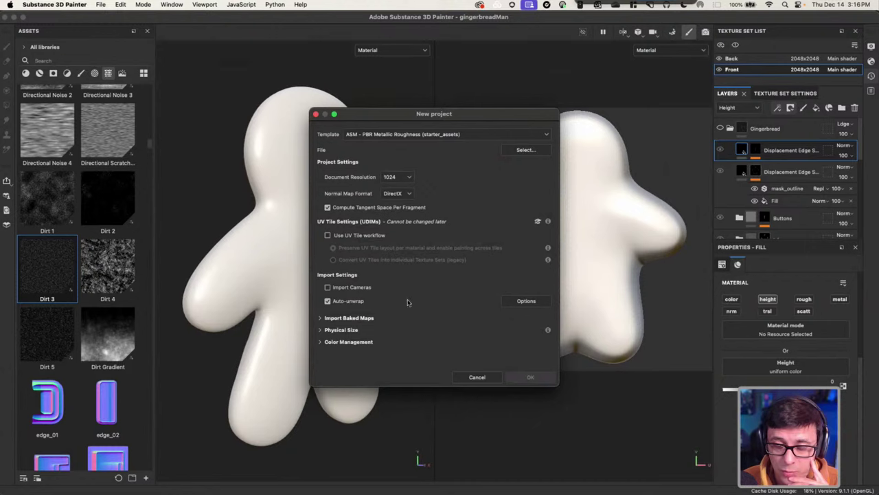
click(477, 377)
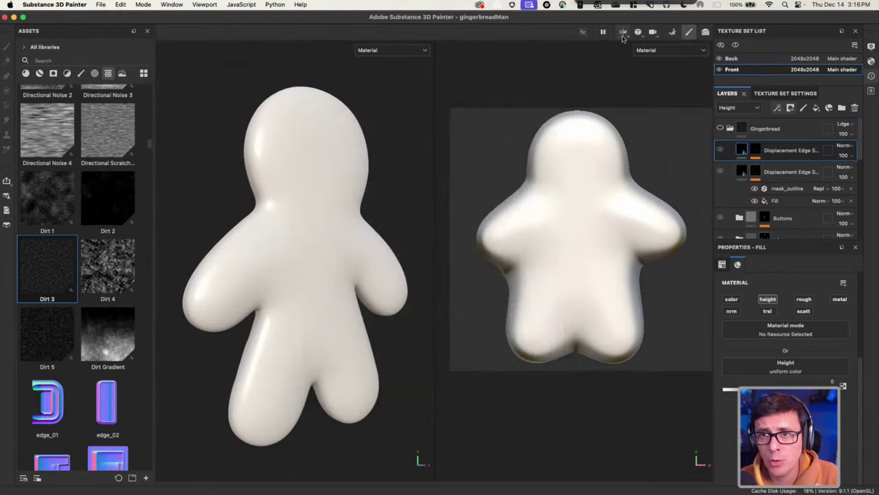
Switch the viewport from the split view to 3D only.
click(623, 32)
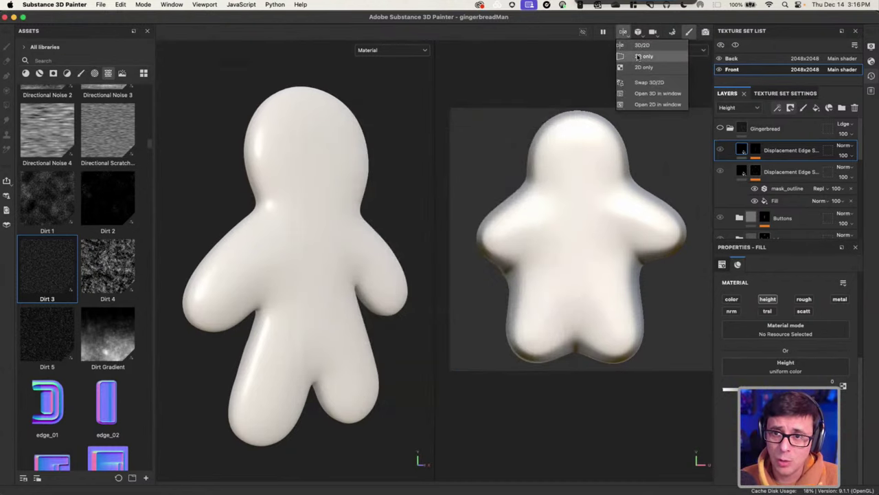
click(640, 56)
alt+drag(440, 258, 446, 292)
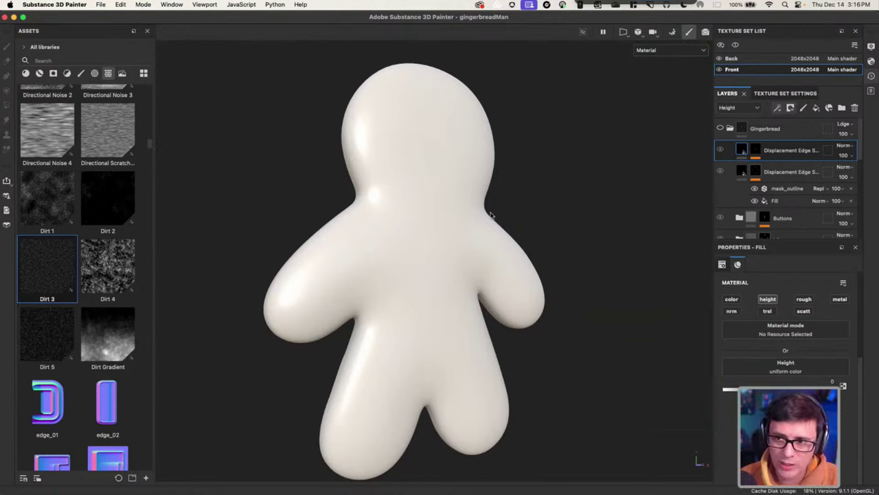
Collapse the Gingerbread layer group and inspect the untextured figure up close from several angles.
click(729, 129)
alt+drag(577, 186, 514, 175)
alt+right_drag(375, 189, 489, 252)
alt+drag(489, 252, 281, 255)
scroll(439, 275, up, 3)
alt+drag(439, 275, 527, 215)
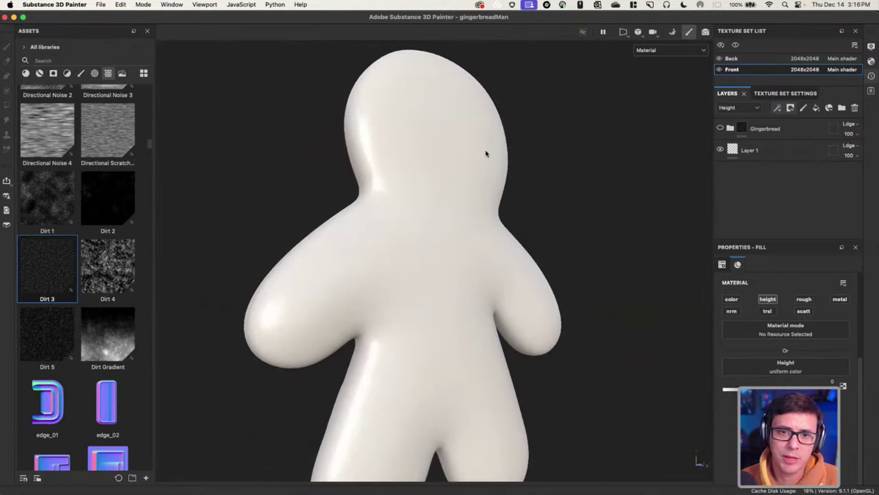
alt+drag(435, 198, 424, 231)
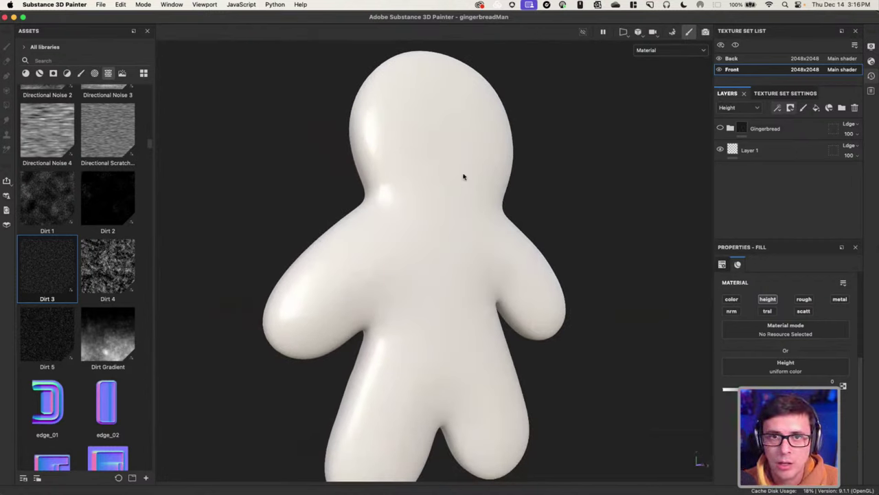
Switch to Creative Cloud and search all Substance 3D assets for "cookie" instead of plastic.
click(481, 5)
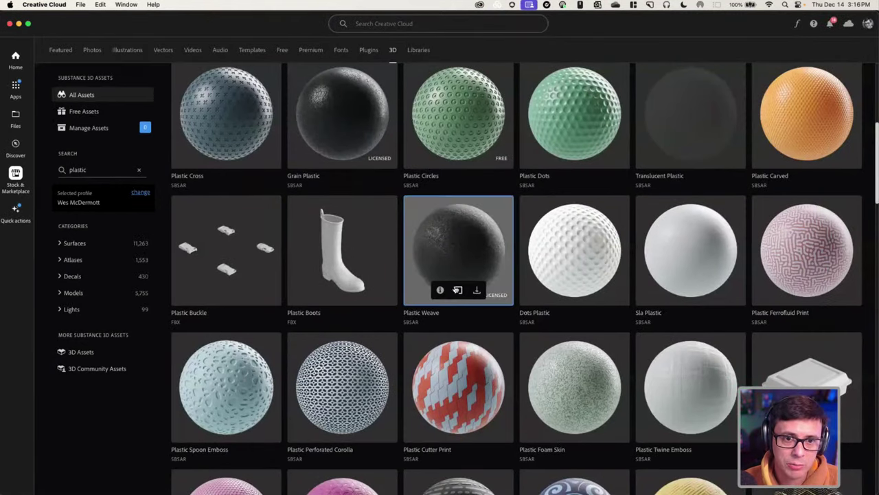
scroll(419, 138, up, 3)
scroll(422, 236, up, 3)
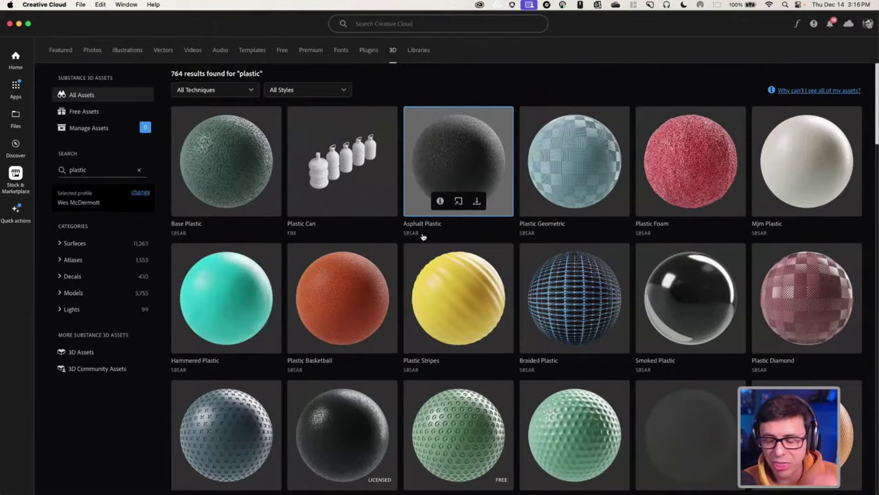
click(415, 23)
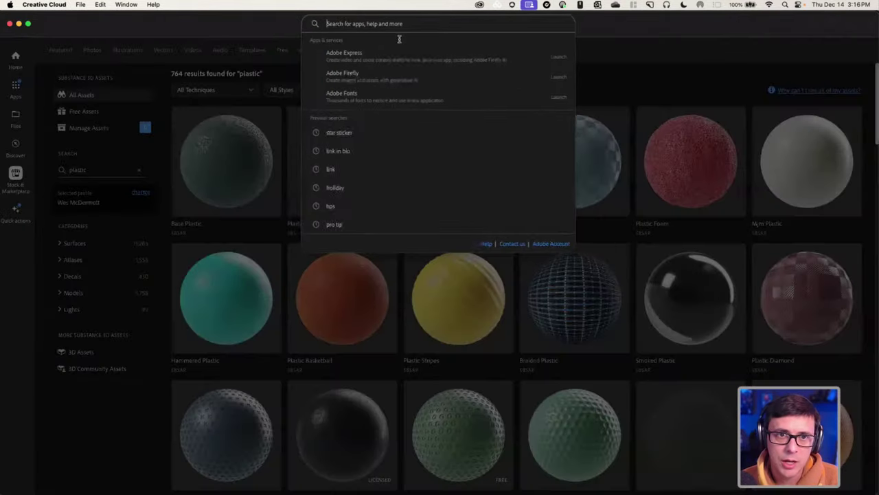
click(631, 26)
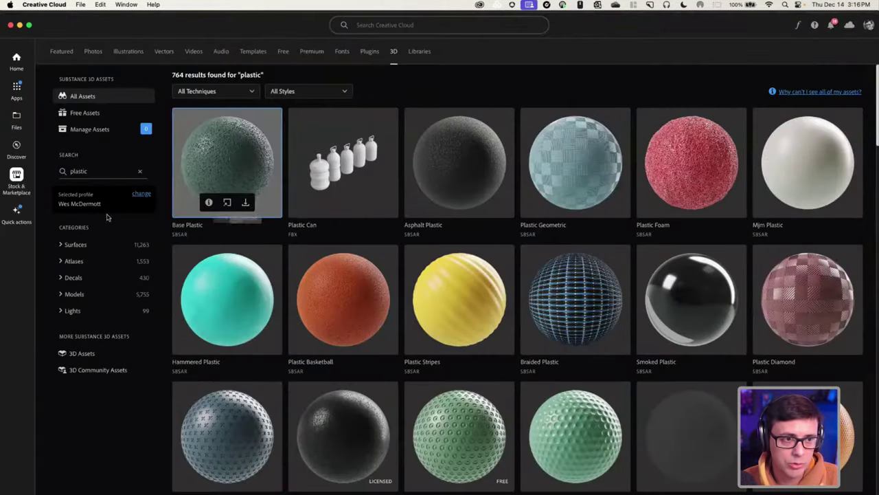
click(141, 171)
click(121, 171)
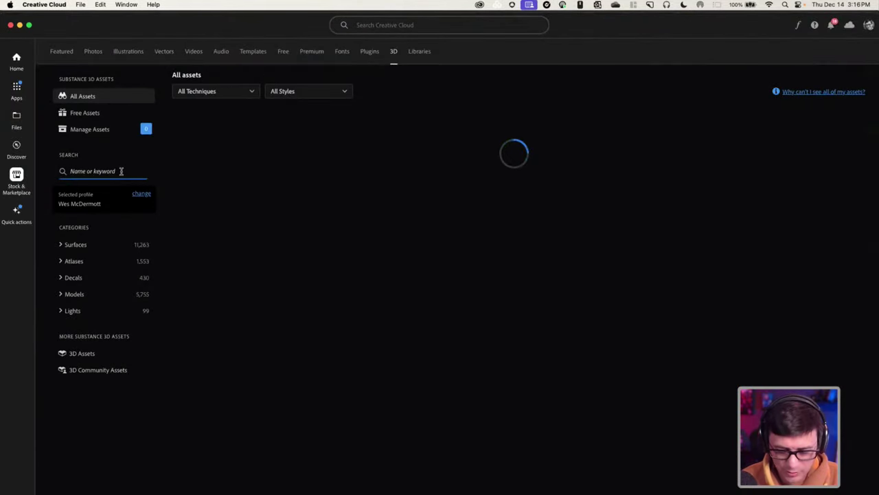
text(cookie)
key(Return)
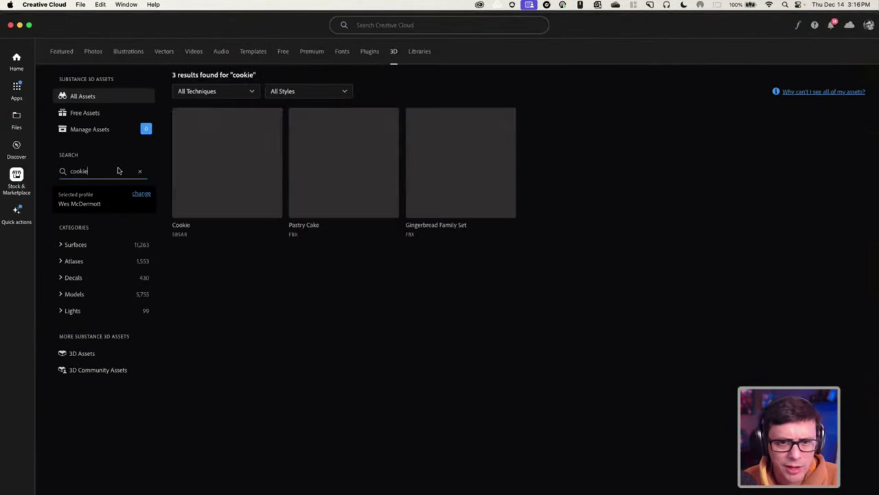
Preview the Cookie material and the Gingerbread Family Set model, closing each preview.
click(231, 151)
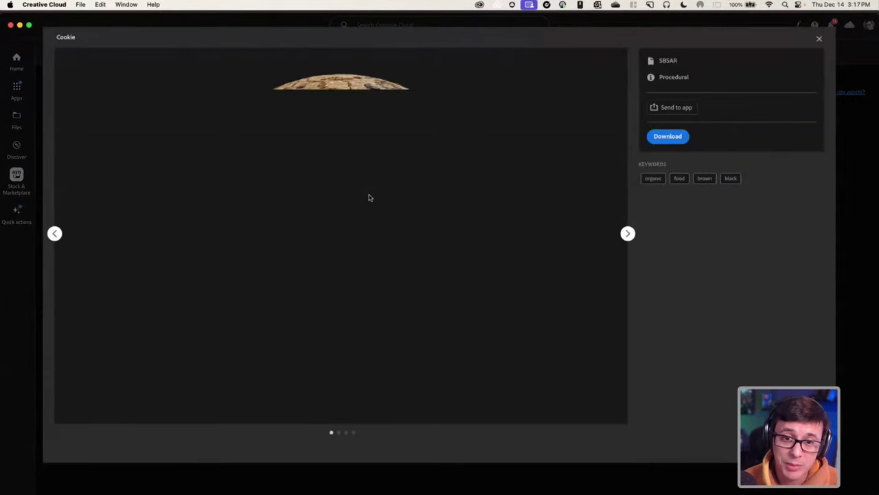
click(820, 39)
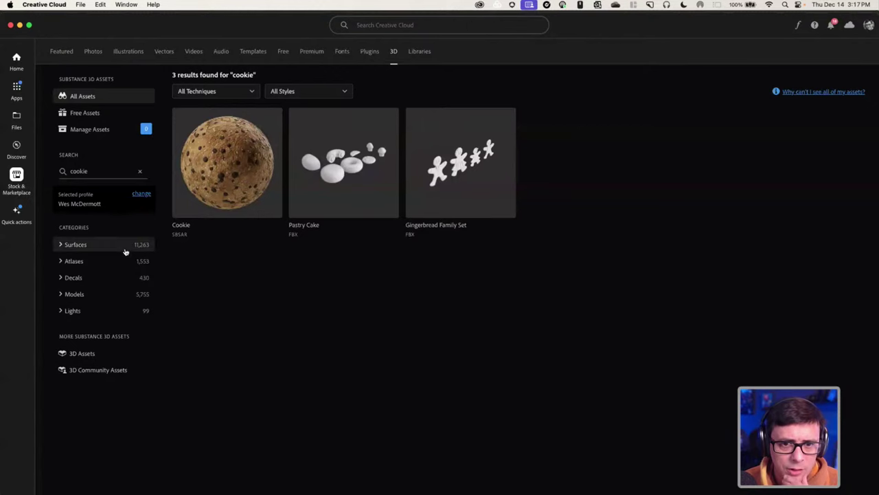
click(457, 186)
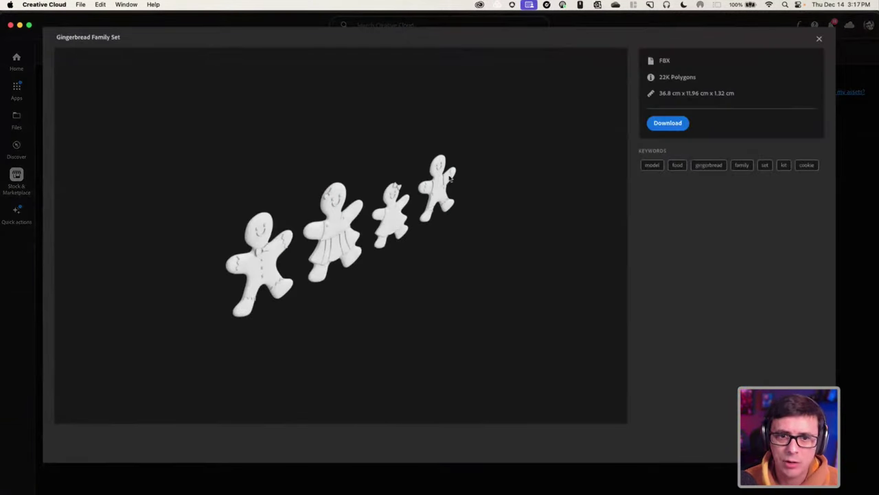
click(820, 39)
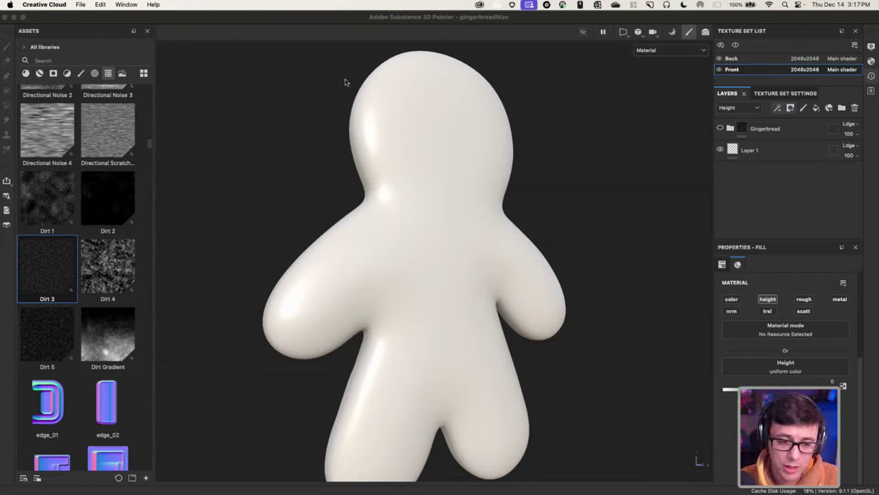
Switch to Substance 3D Sampler and examine the Gingerbread material on the 3D model and as a flat base color texture.
mouse_move(411, 473)
click(610, 474)
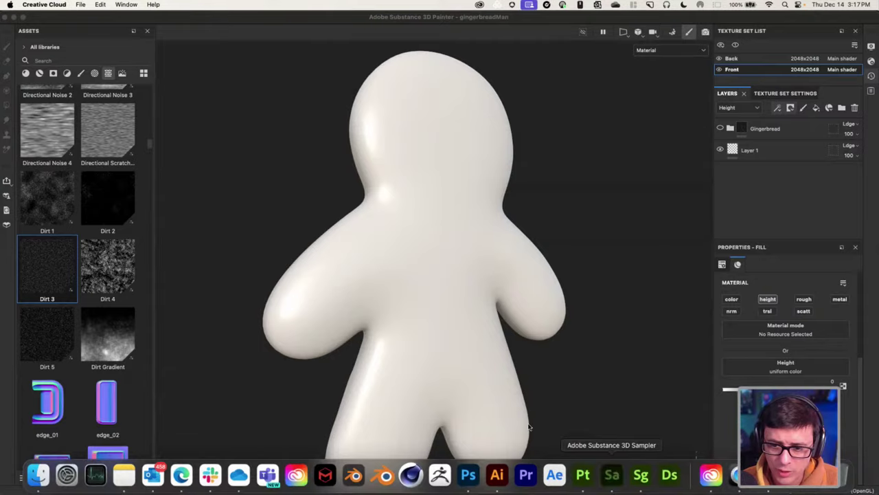
scroll(568, 278, down, 2)
scroll(545, 268, up, 1)
drag(175, 195, 221, 210)
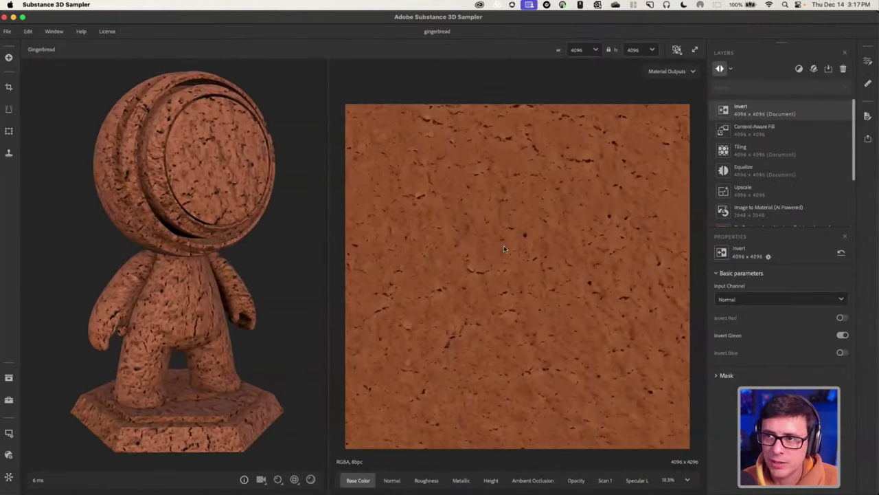
middle_drag(511, 279, 503, 273)
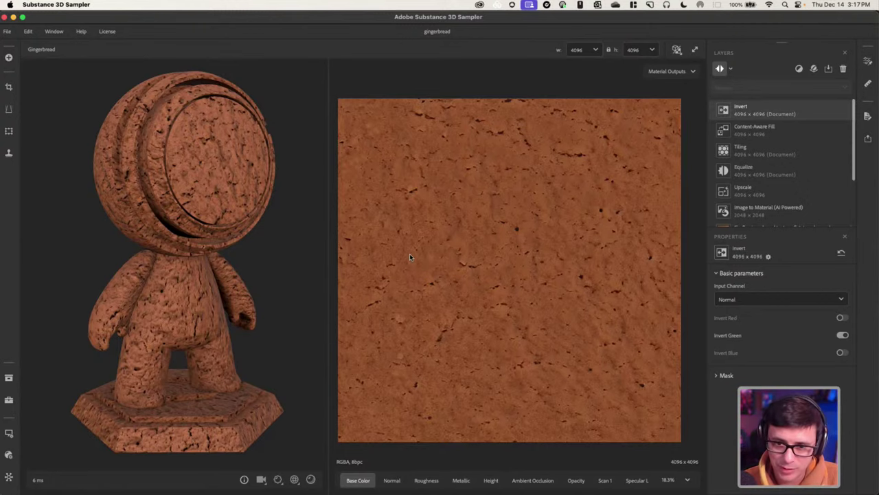
drag(329, 257, 341, 256)
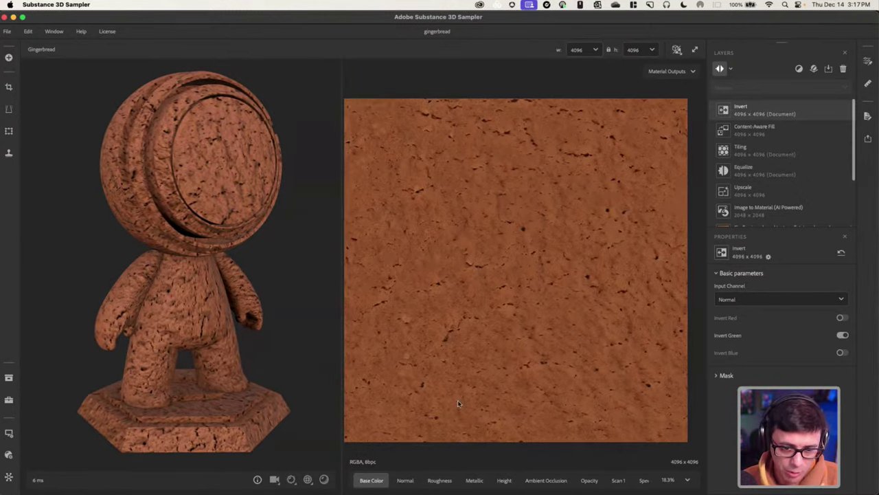
Switch to Adobe Firefly in Edge and generate images from "gingerbread texture, flat, top-down, close up with no icing and no cuts, high-quality photo".
click(173, 479)
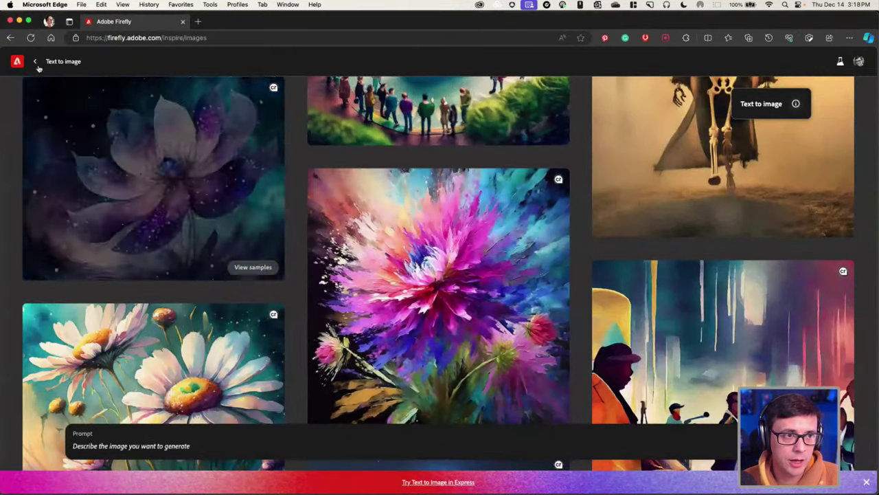
click(35, 61)
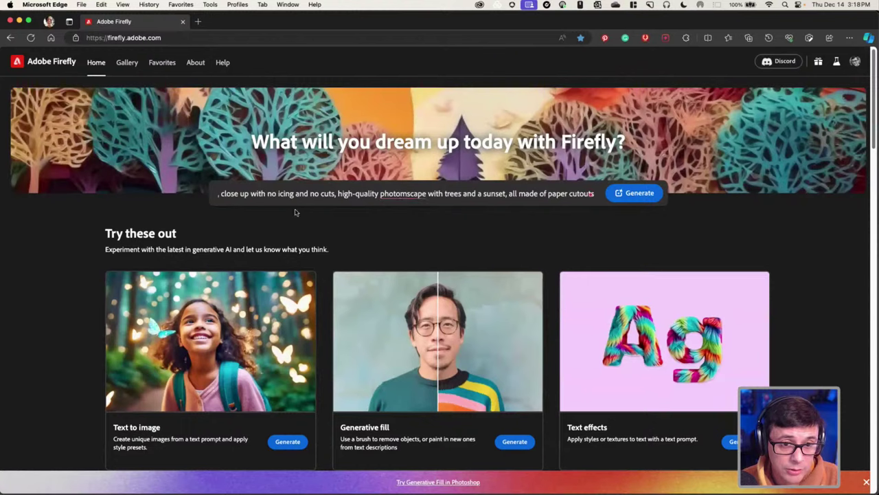
key(super+a)
key(XF86AudioRaiseVolume)
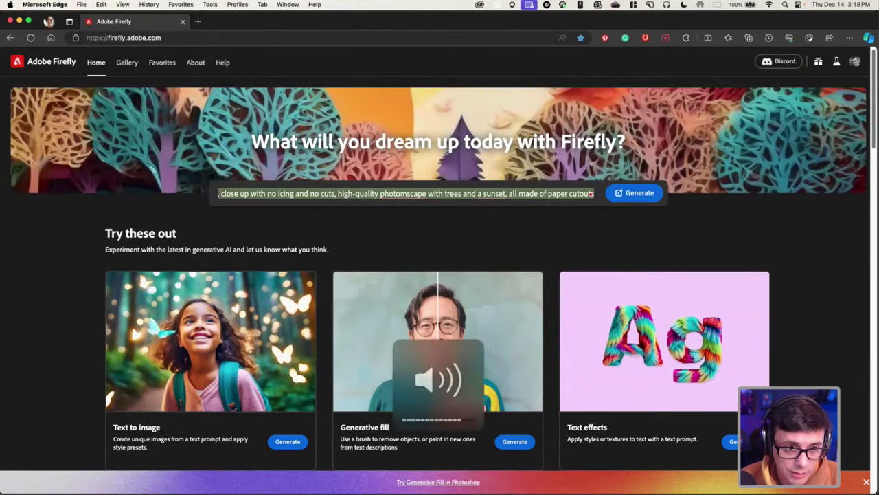
key(BackSpace)
text(gingerbread texture, flat, top-down, close up with no icing and no cuts, high-quality photo)
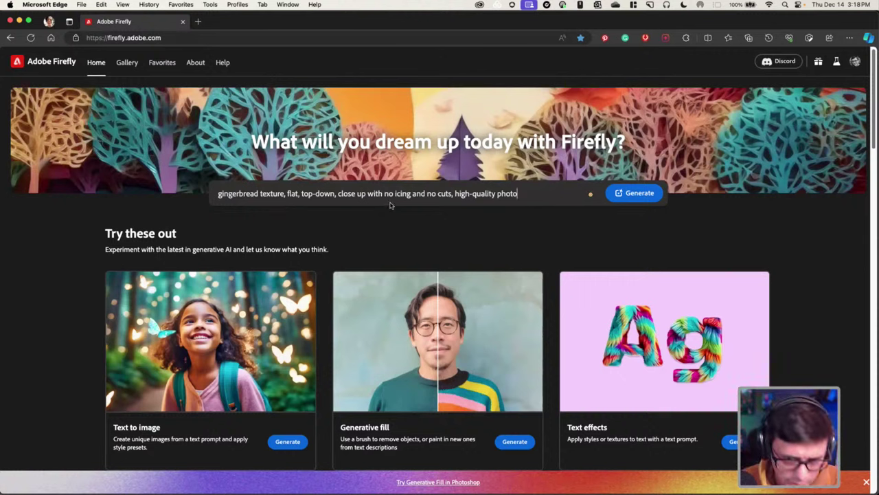
click(653, 196)
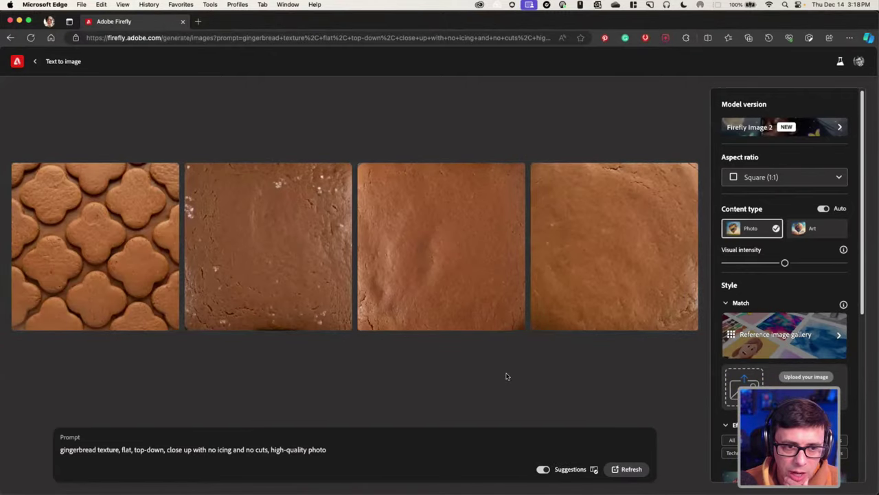
Enlarge the third generated gingerbread image and check its sharing options, enlarge the fourth image too, and return to the results.
click(468, 234)
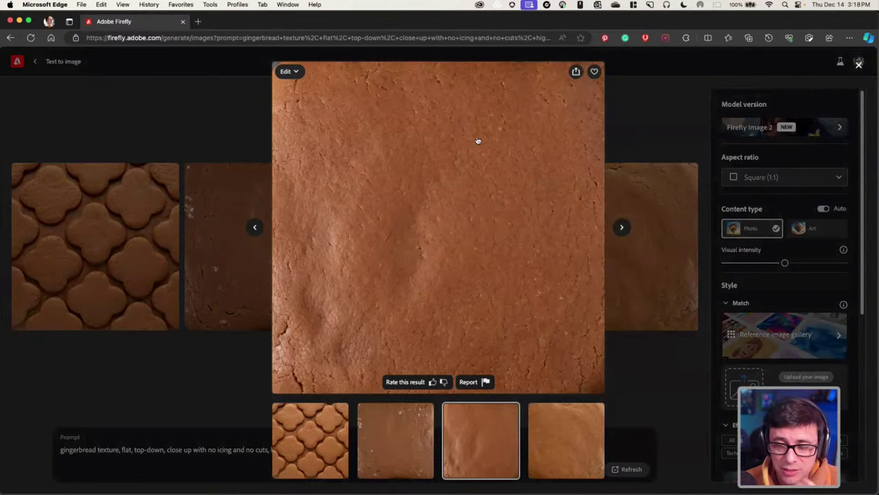
click(575, 72)
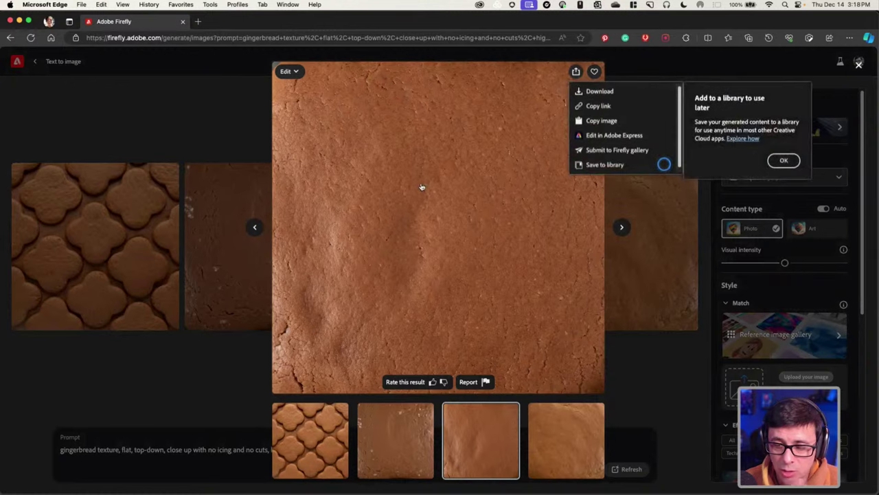
click(265, 279)
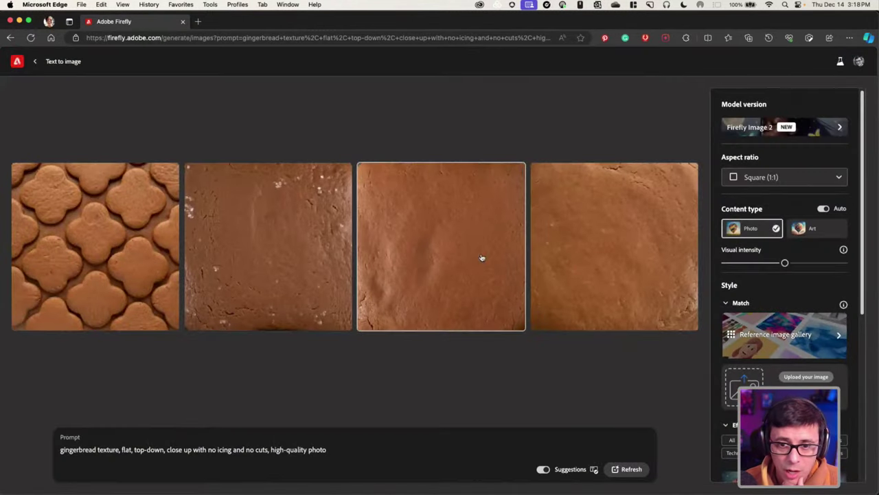
mouse_move(470, 226)
click(577, 226)
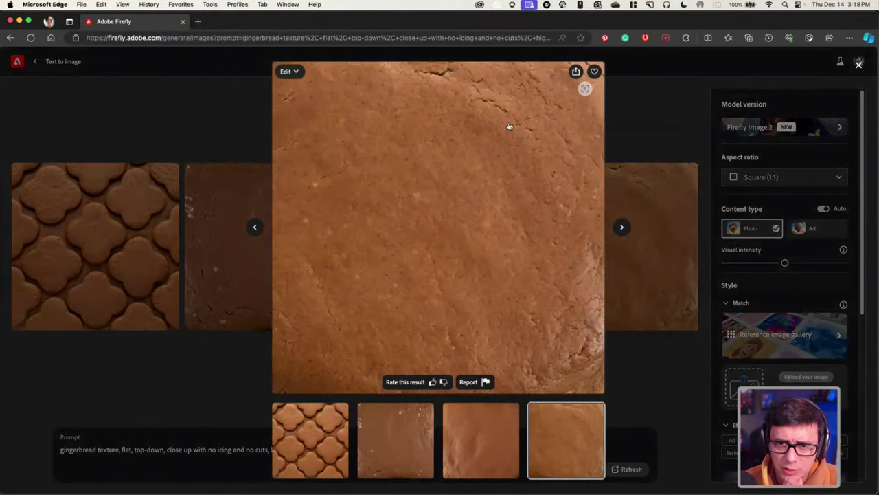
click(240, 117)
Switch back to Substance 3D Sampler.
mouse_move(449, 244)
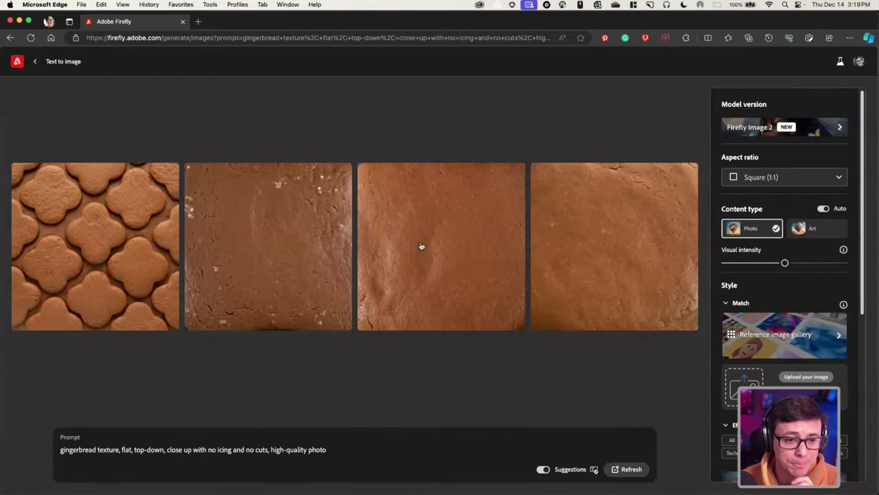
mouse_move(440, 483)
click(611, 482)
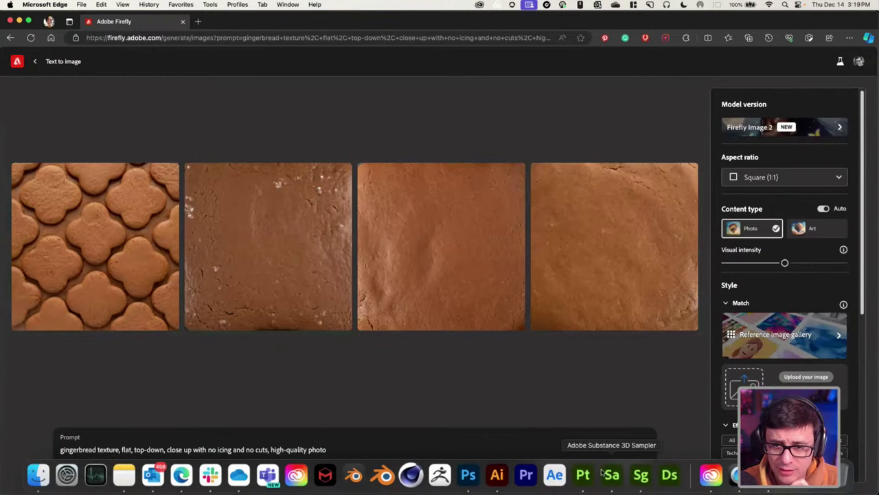
Add a new empty material to the gingerbread project.
click(9, 59)
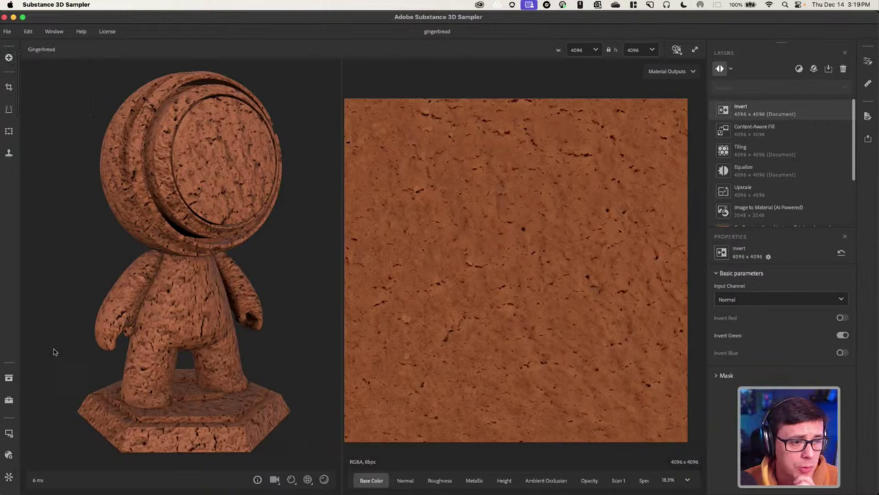
click(9, 400)
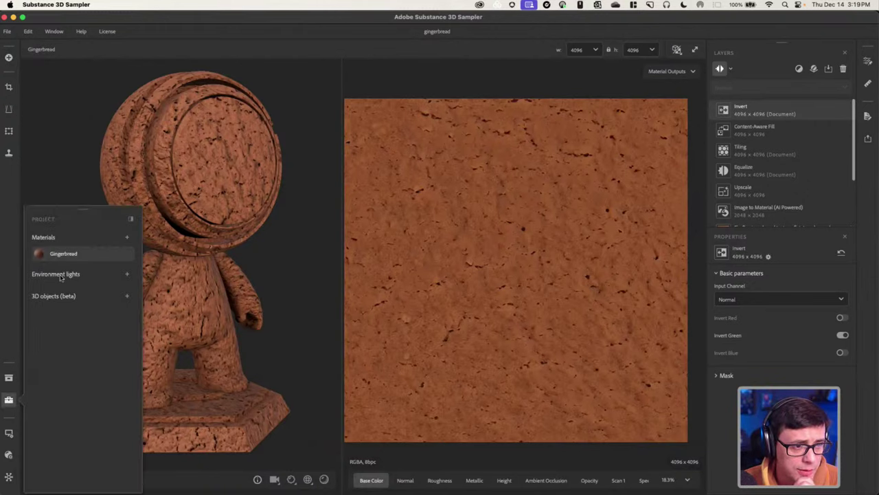
click(126, 237)
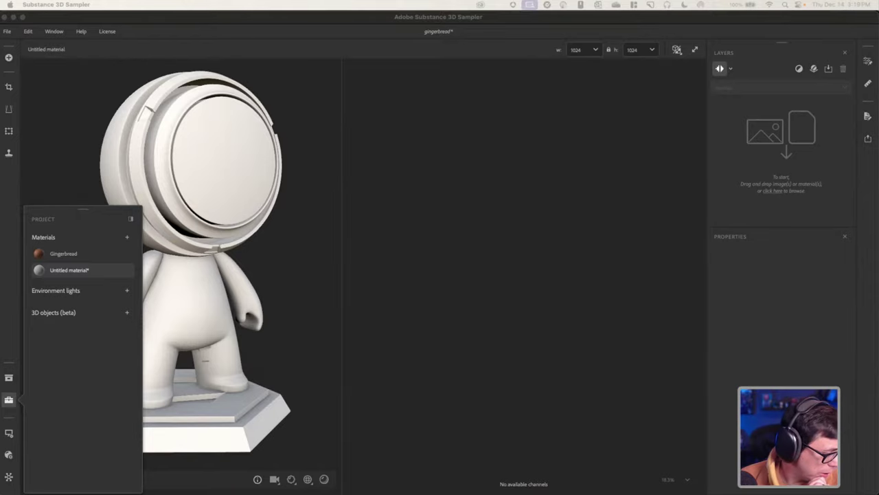
View the source Firefly gingerbread texture image in Preview, closing the unrelated PDF, and close the image.
click(14, 299)
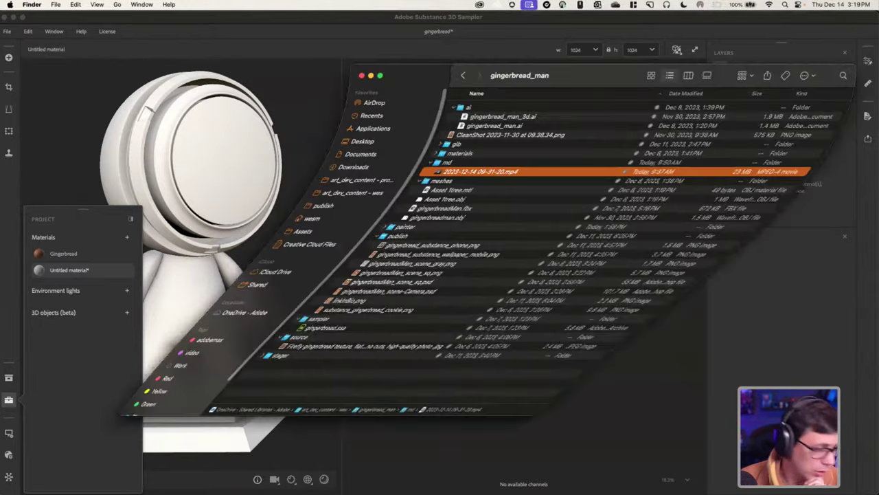
drag(595, 78, 1, 117)
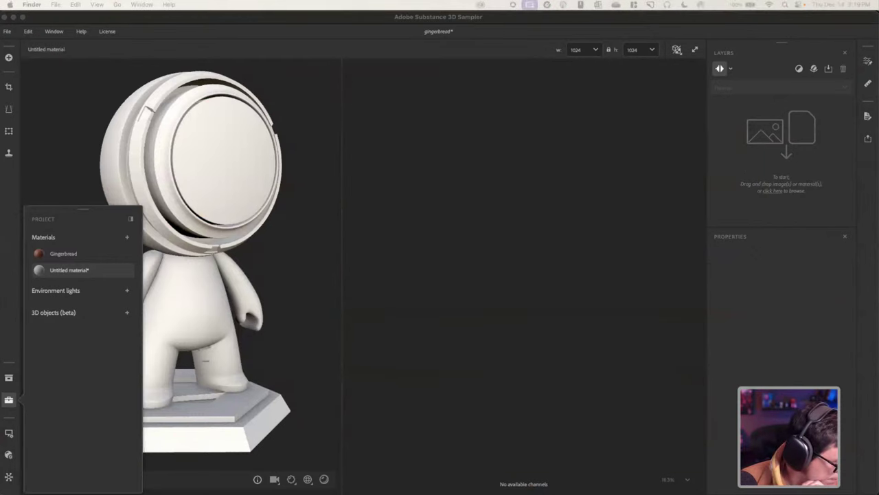
key(super+Tab)
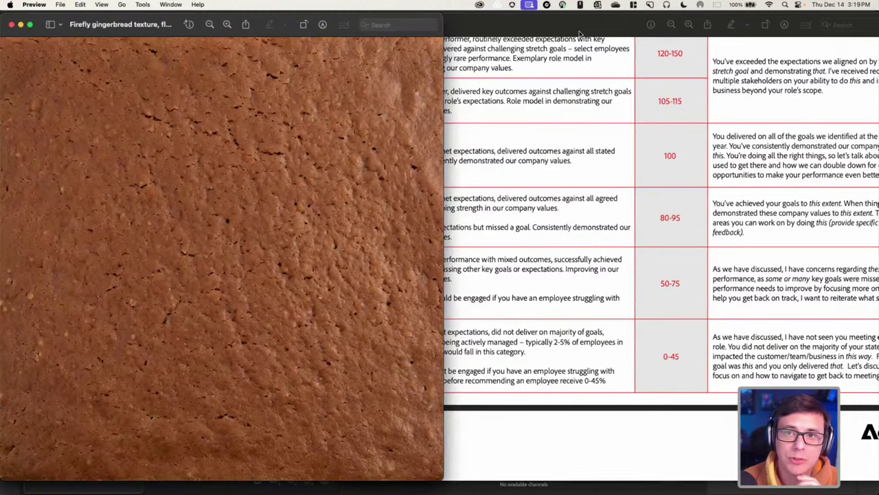
click(583, 31)
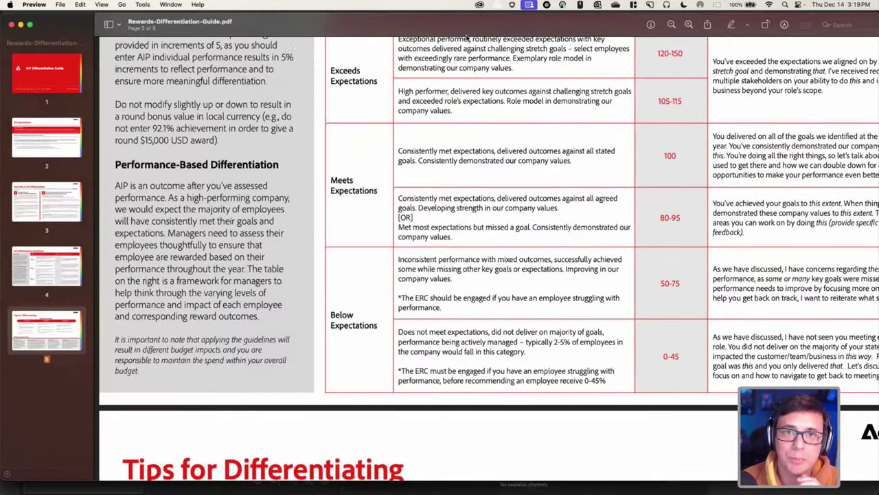
click(11, 26)
drag(176, 23, 518, 30)
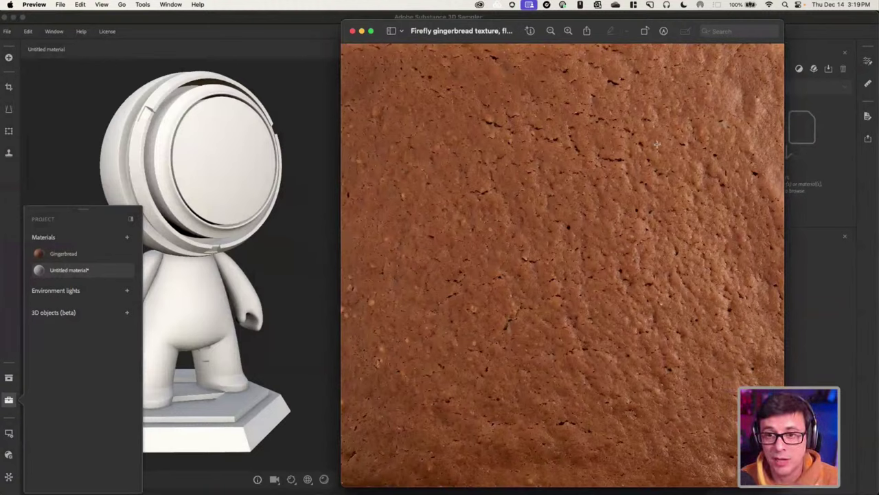
click(353, 32)
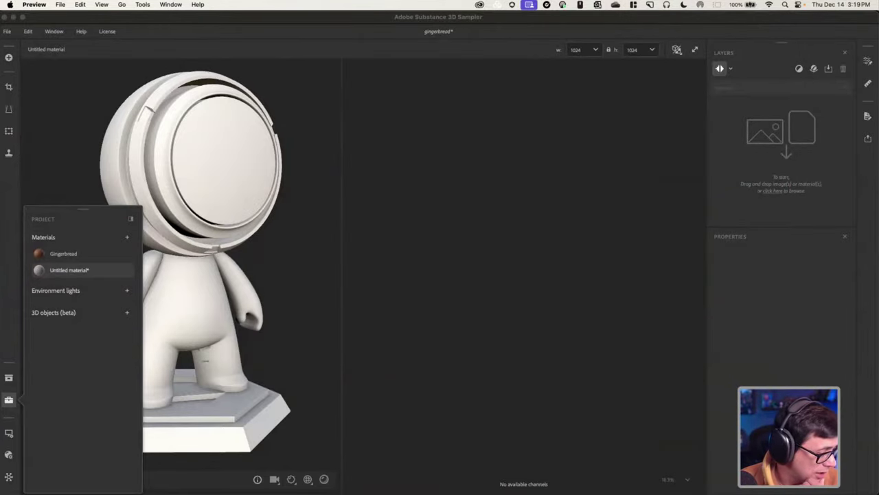
Import the Firefly gingerbread texture image into the new material with the AI-powered Image to material template, a base material and a 2048 × 2048 document size.
drag(236, 254, 762, 169)
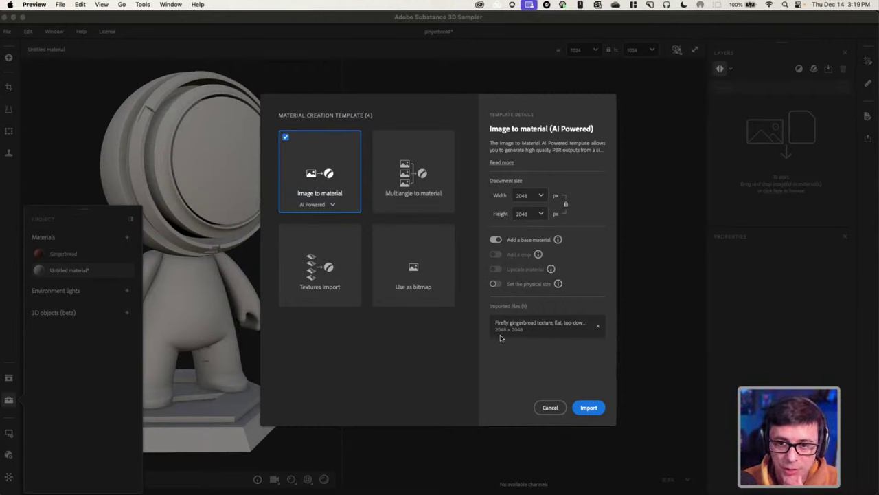
click(593, 408)
click(592, 409)
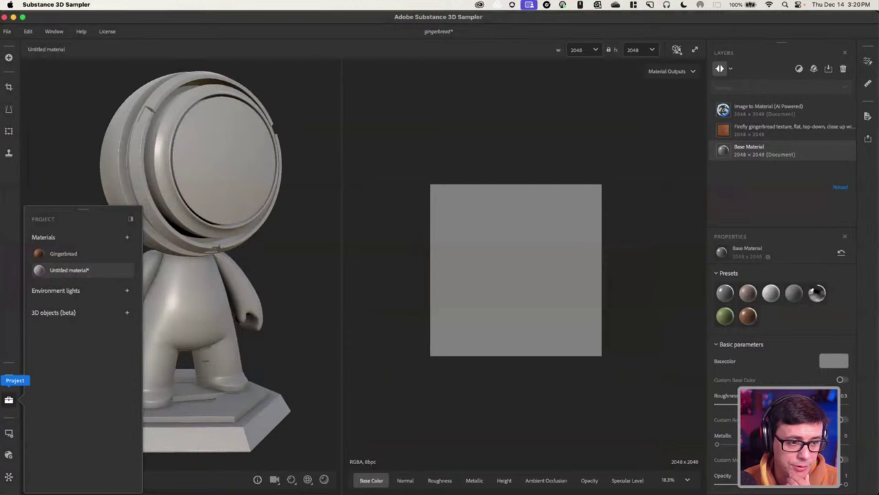
click(11, 402)
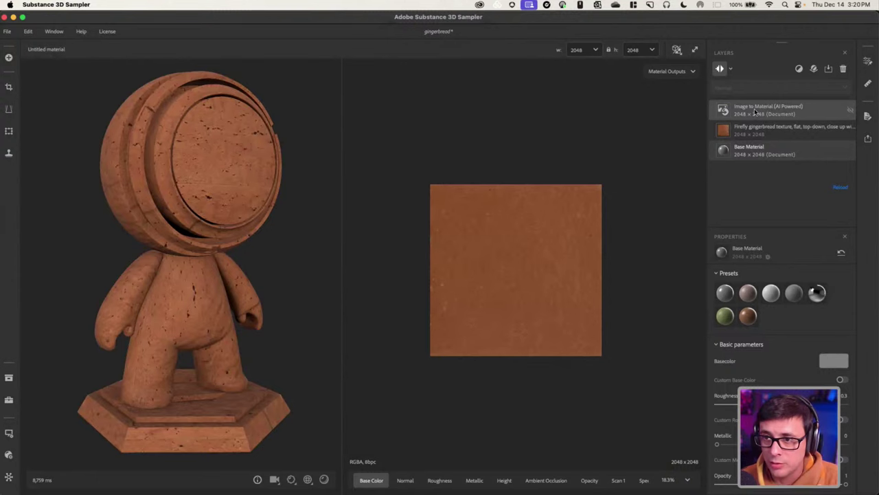
Examine the new material on the 3D model, and inspect its Base Color and Normal channels up close.
scroll(583, 297, up, 5)
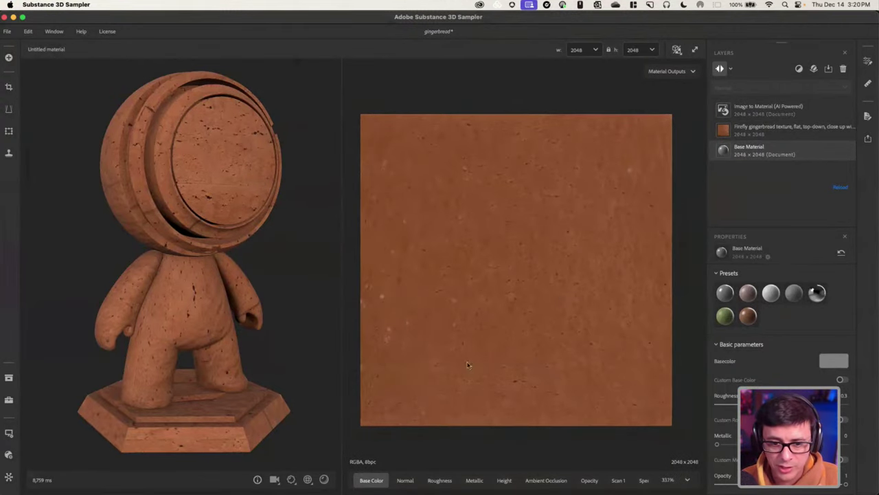
drag(242, 227, 169, 211)
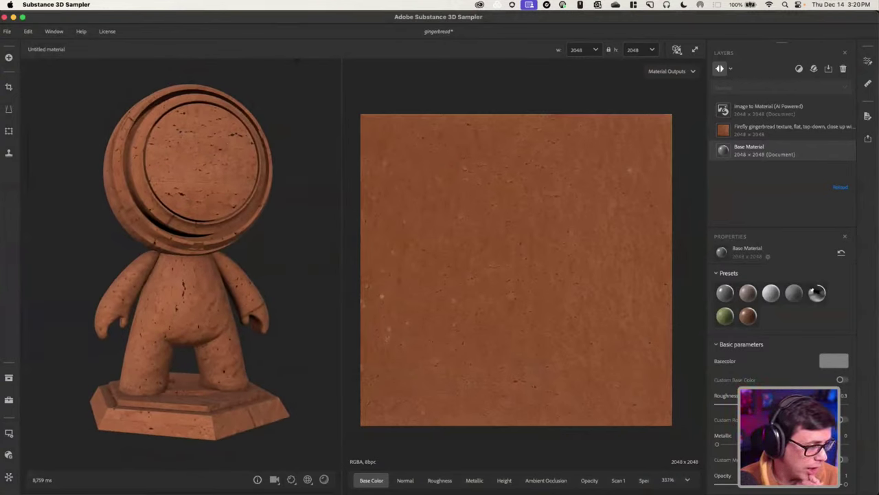
mouse_move(224, 187)
mouse_down()
mouse_move(263, 195)
mouse_move(256, 183)
mouse_move(225, 192)
mouse_up()
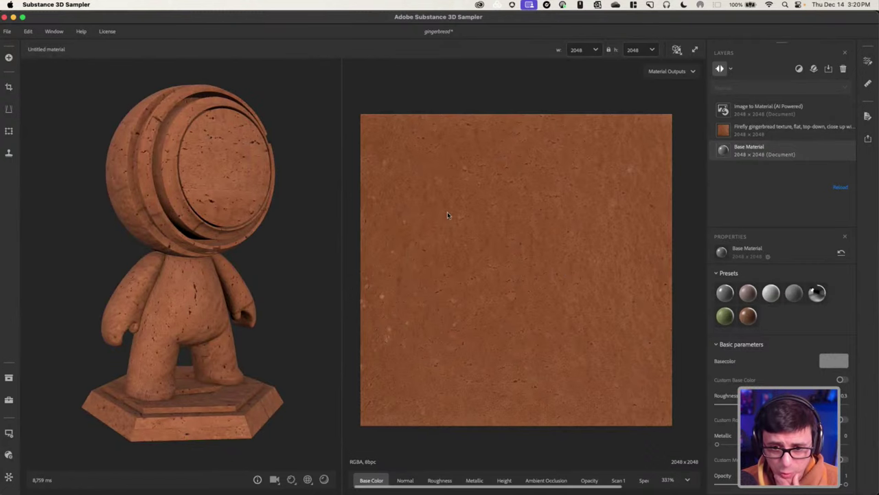
click(406, 481)
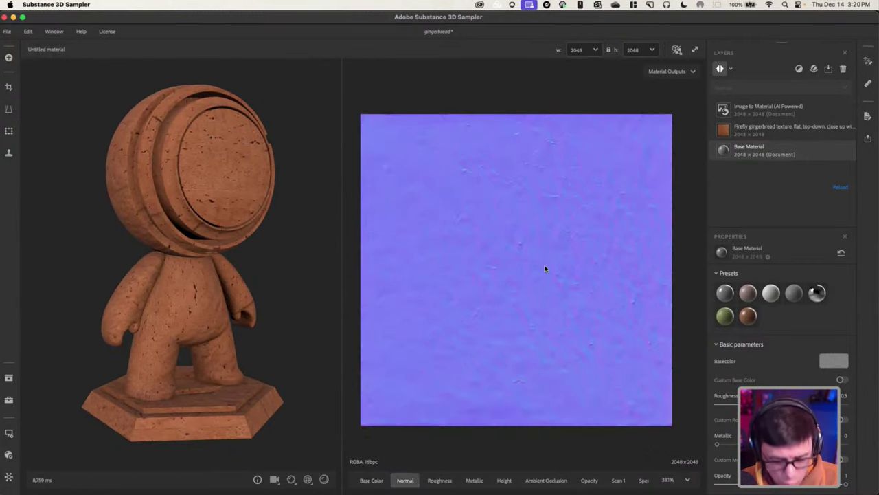
scroll(545, 268, up, 3)
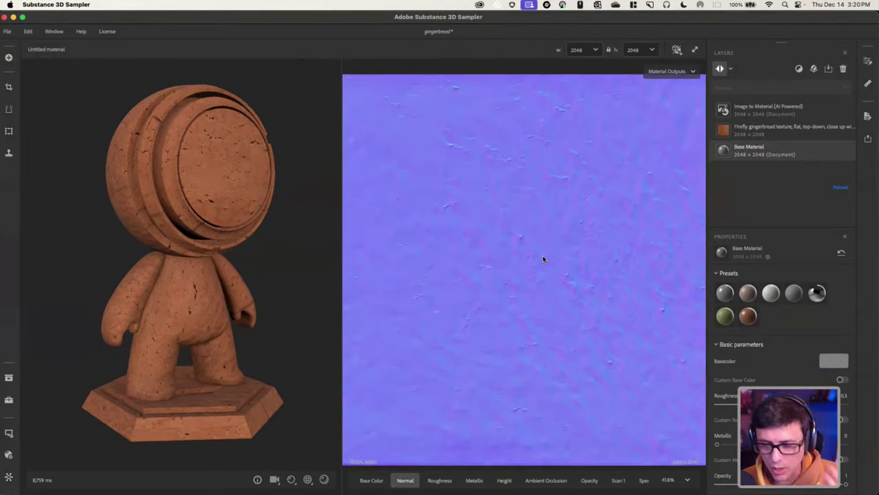
scroll(579, 272, up, 5)
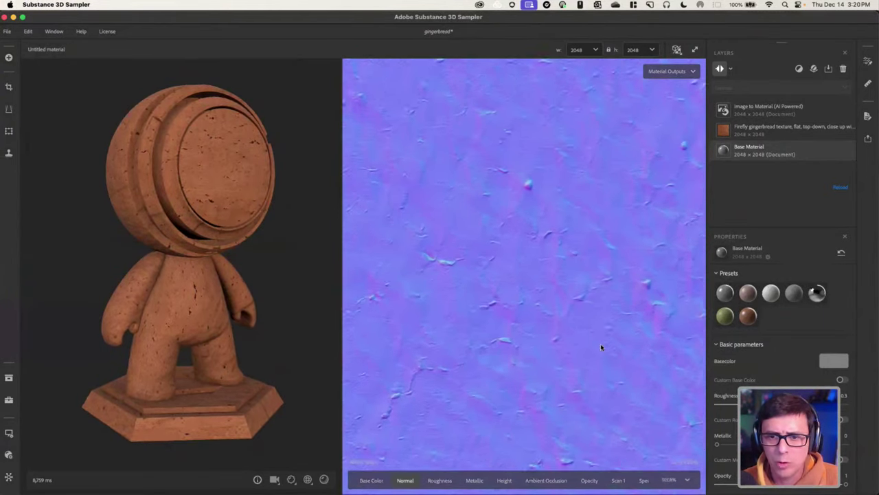
scroll(598, 360, down, 8)
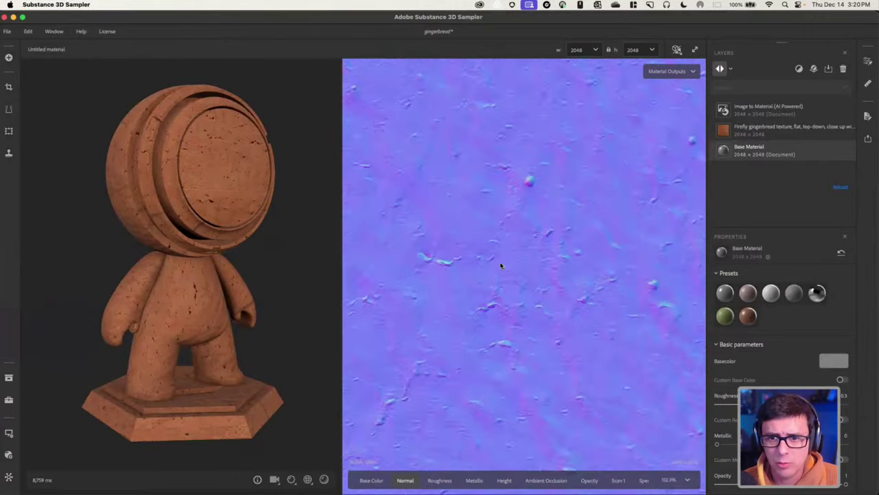
right_click(440, 481)
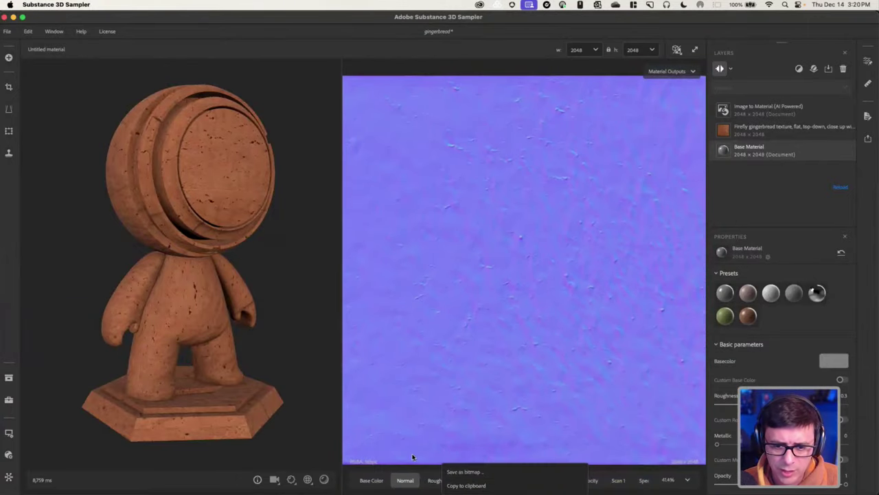
click(409, 481)
scroll(544, 233, up, 1)
scroll(544, 232, down, 2)
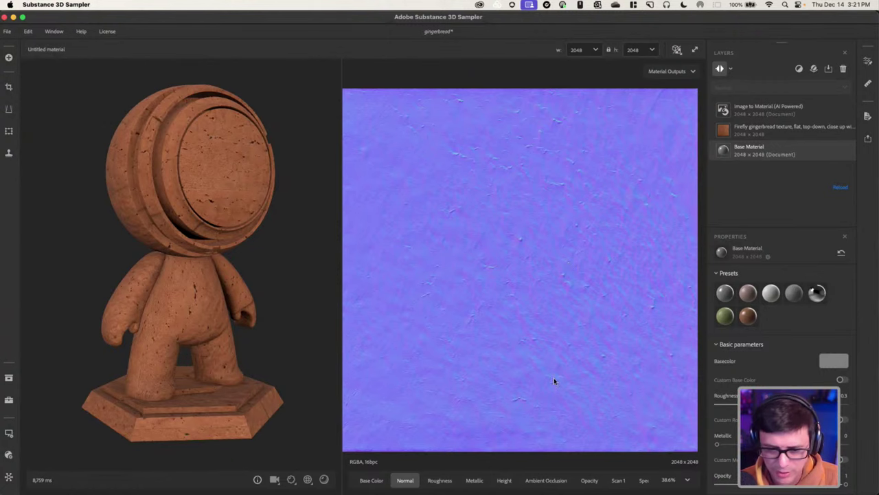
Inspect the material's Roughness, Metallic, Height and Ambient Occlusion channels in the 2D view.
click(437, 480)
scroll(528, 262, up, 1)
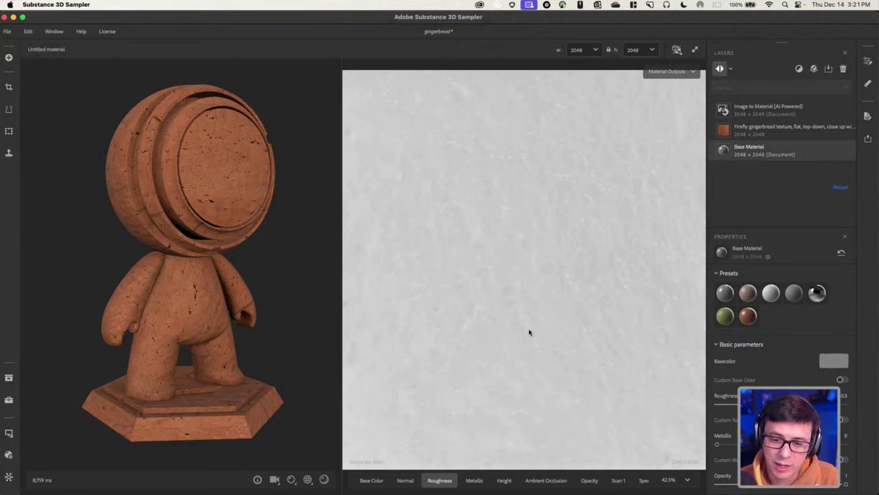
click(474, 480)
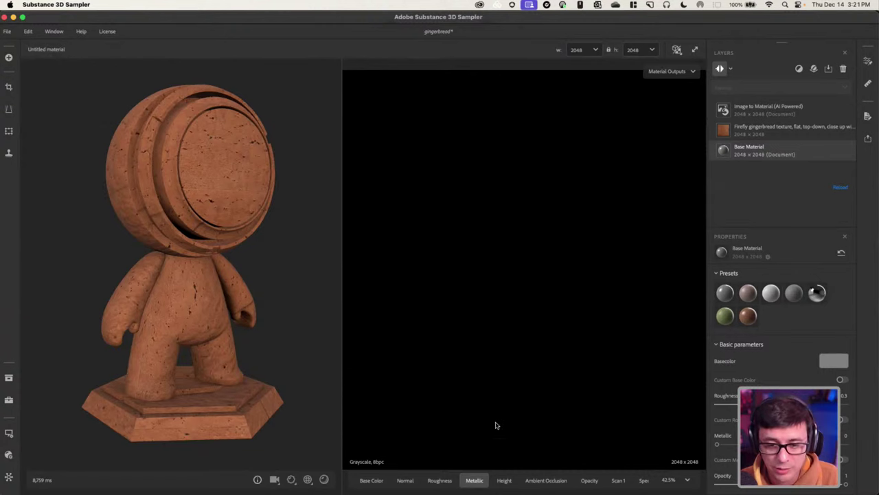
click(504, 480)
scroll(578, 288, down, 2)
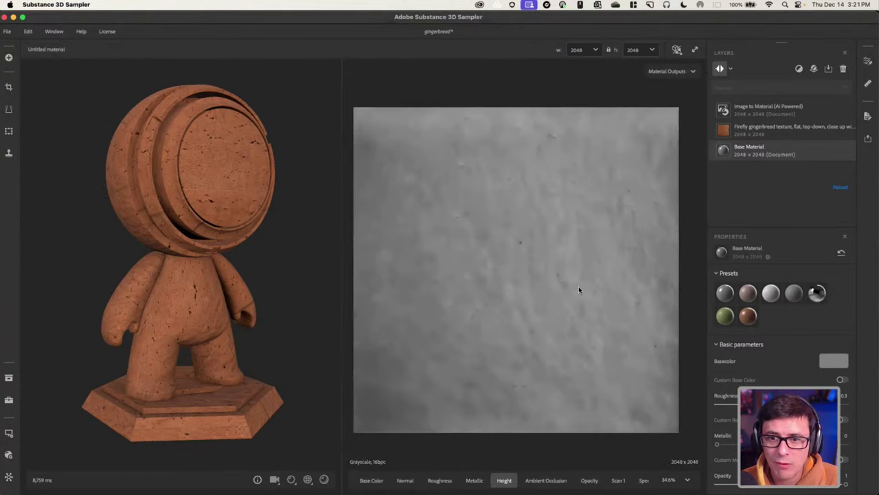
scroll(578, 288, up, 4)
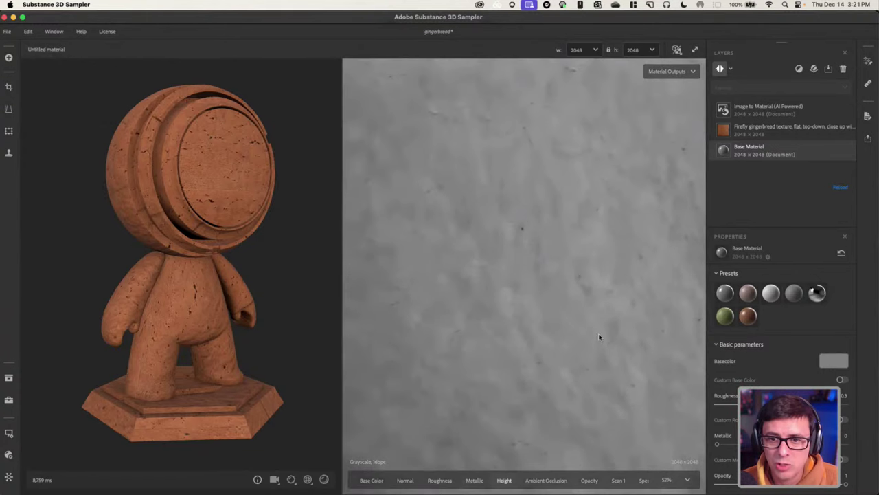
click(546, 480)
scroll(566, 365, up, 3)
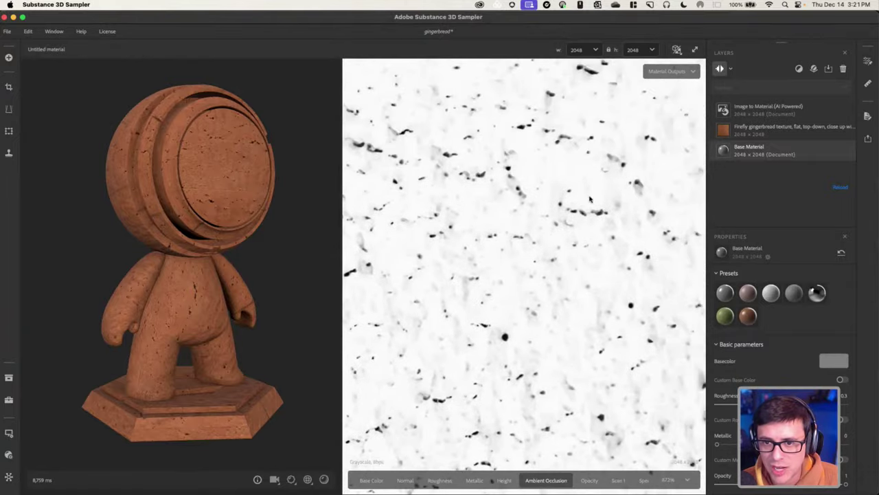
scroll(490, 331, down, 1)
Display the Base Color channel again and examine the whole texture for surface detail.
click(368, 479)
scroll(519, 327, down, 3)
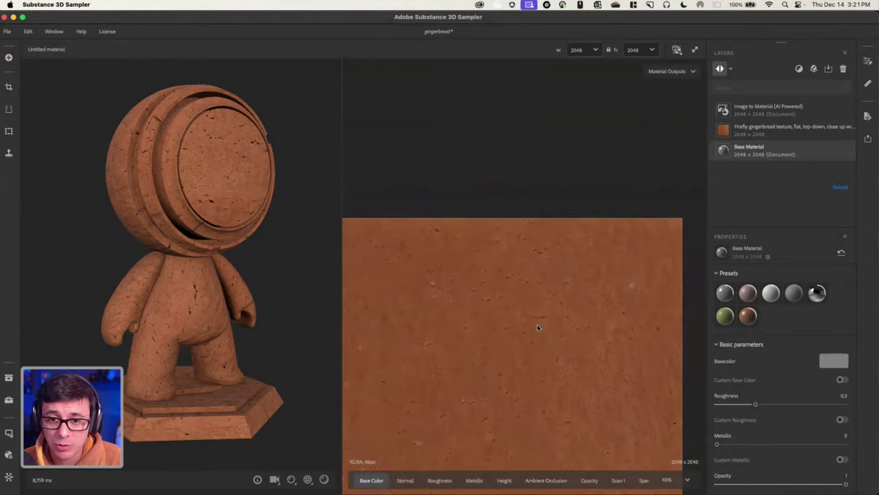
scroll(560, 274, down, 2)
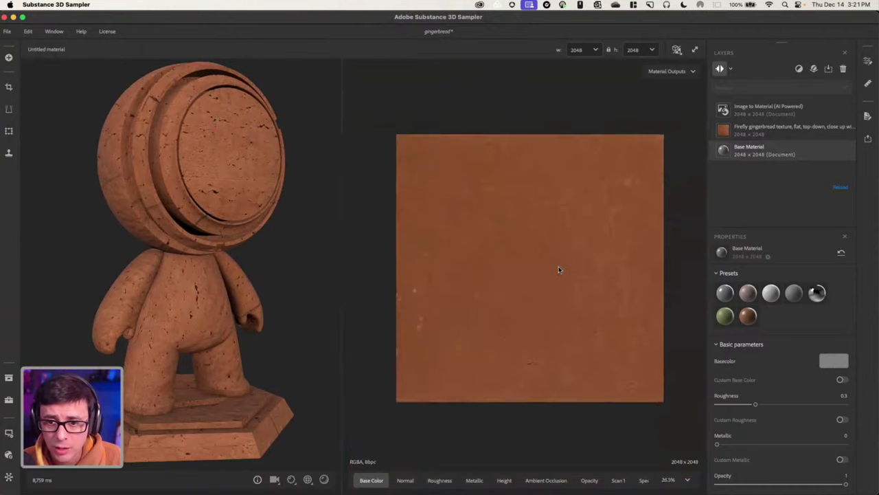
scroll(671, 209, up, 3)
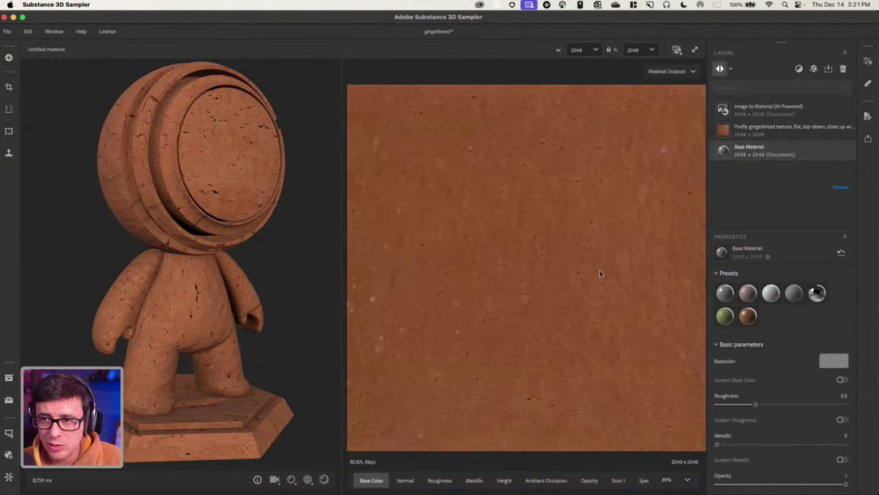
scroll(594, 273, down, 1)
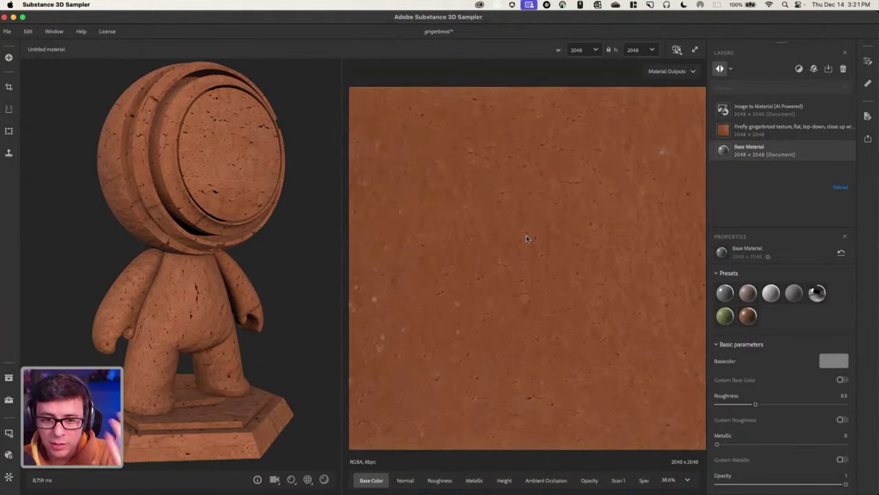
Show the base color as a repeating tiled pattern and examine the seams along the tile edges.
scroll(543, 292, down, 2)
key(space)
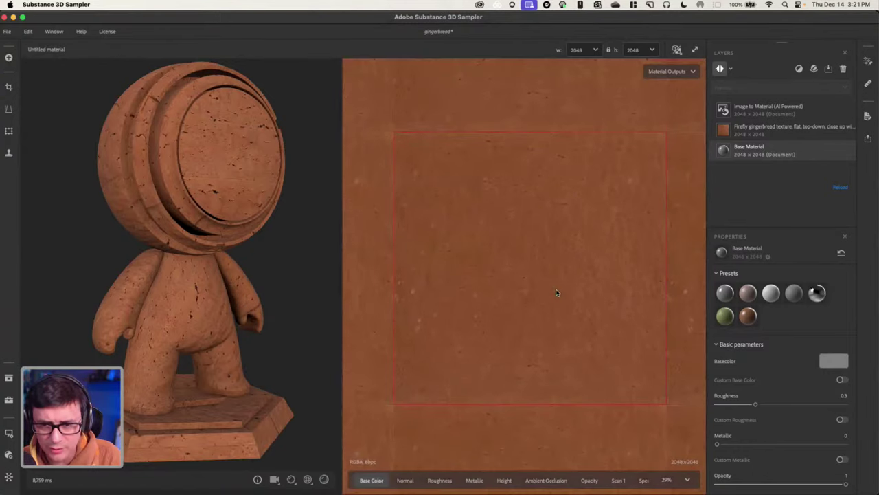
scroll(578, 298, down, 1)
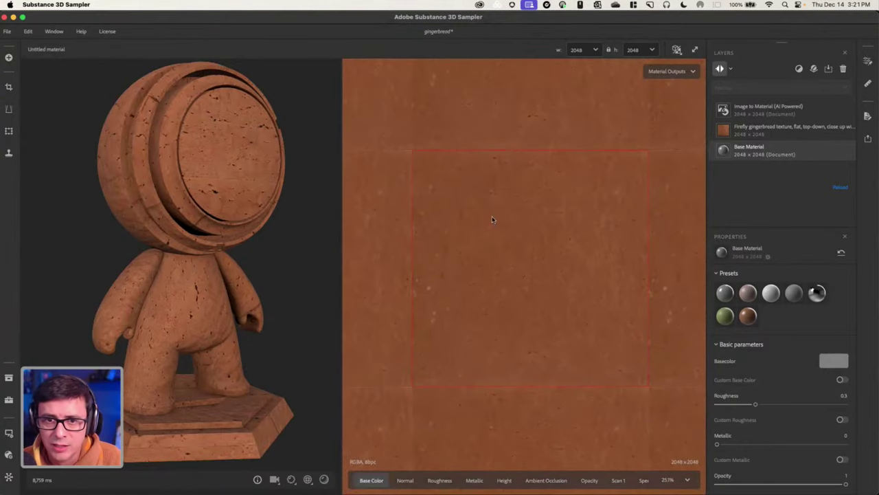
scroll(481, 261, up, 4)
middle_drag(504, 247, 547, 257)
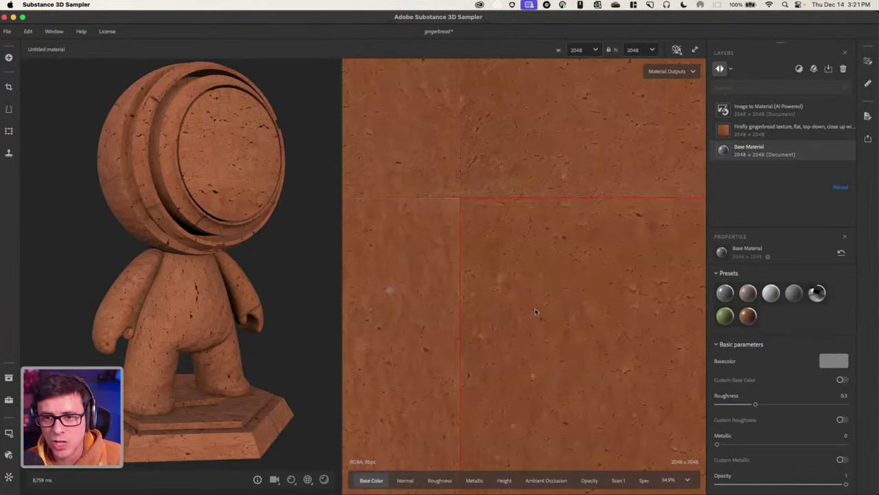
scroll(573, 324, down, 2)
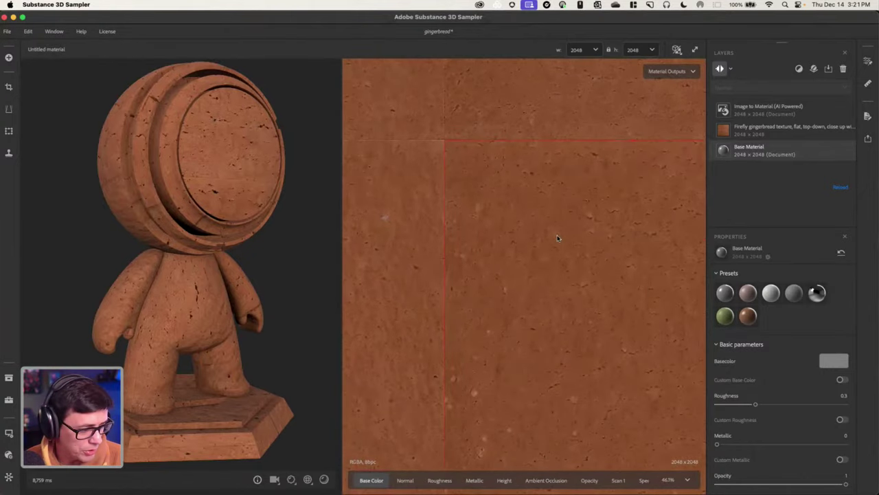
scroll(494, 234, up, 2)
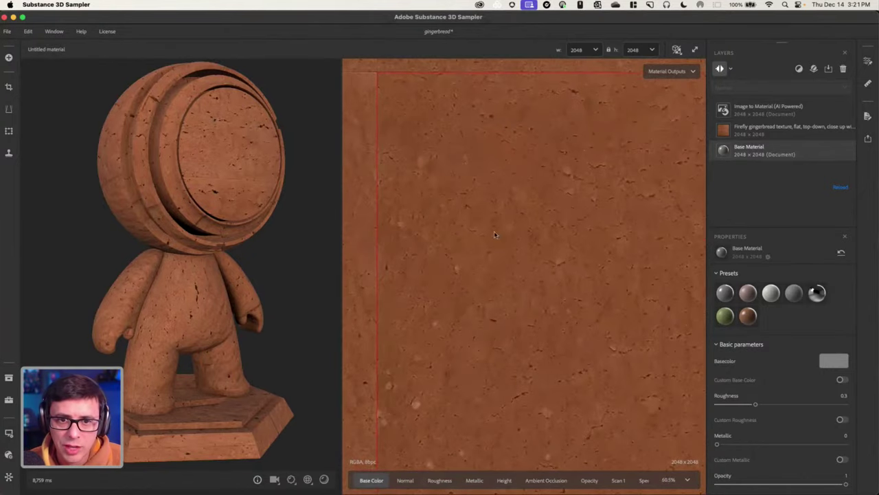
Examine the tile seams on the 3D model's legs and head and in the repeating base color.
scroll(669, 354, down, 1)
scroll(298, 232, up, 4)
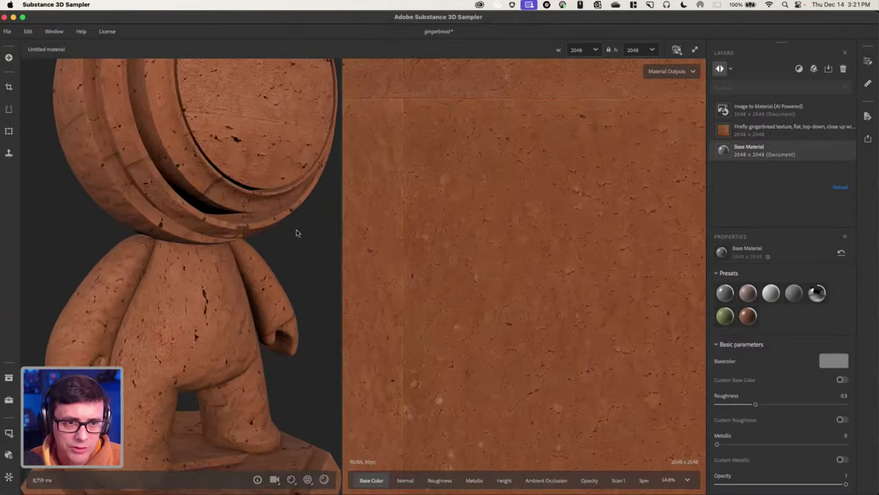
drag(202, 221, 204, 267)
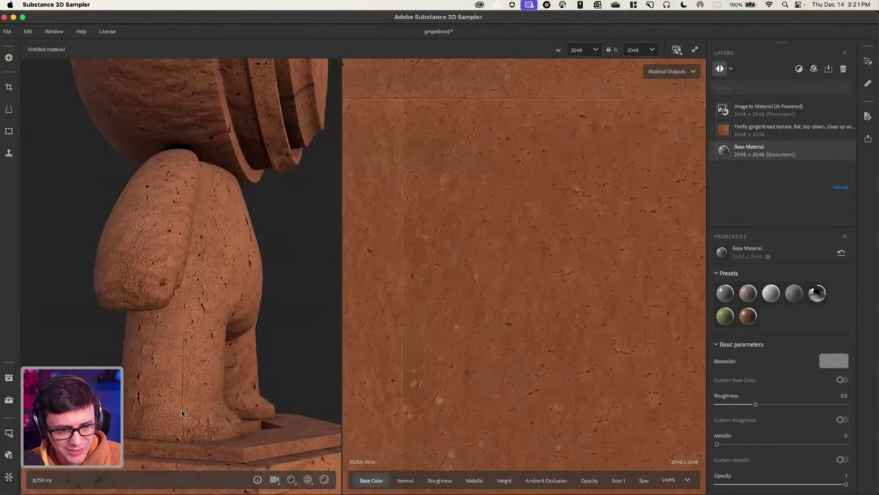
drag(181, 410, 220, 122)
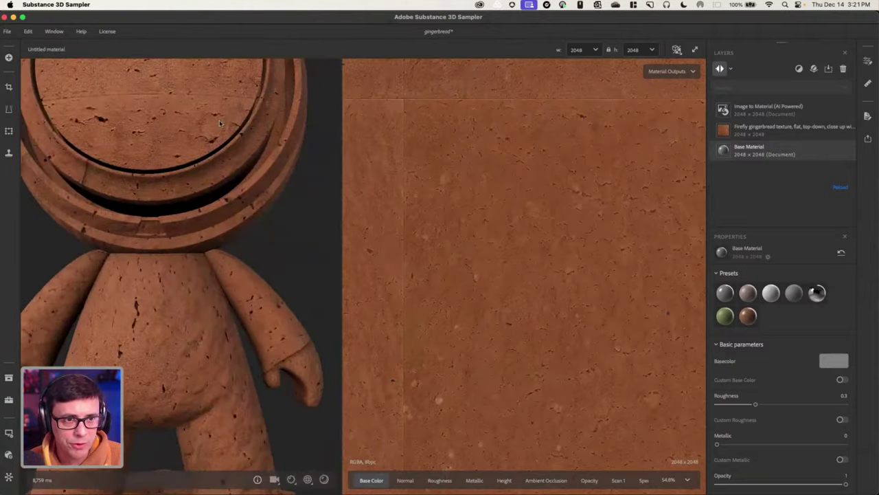
scroll(546, 316, down, 5)
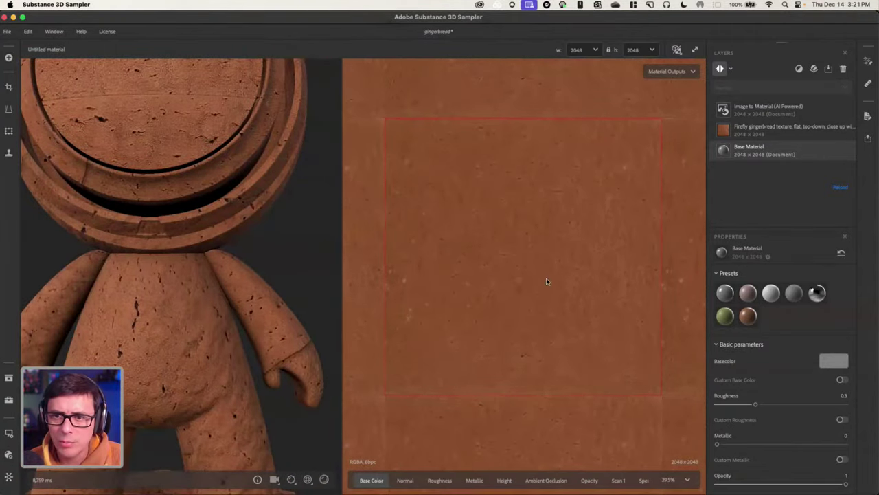
Add a Tiling filter above the Image to Material layer.
click(767, 110)
key(space)
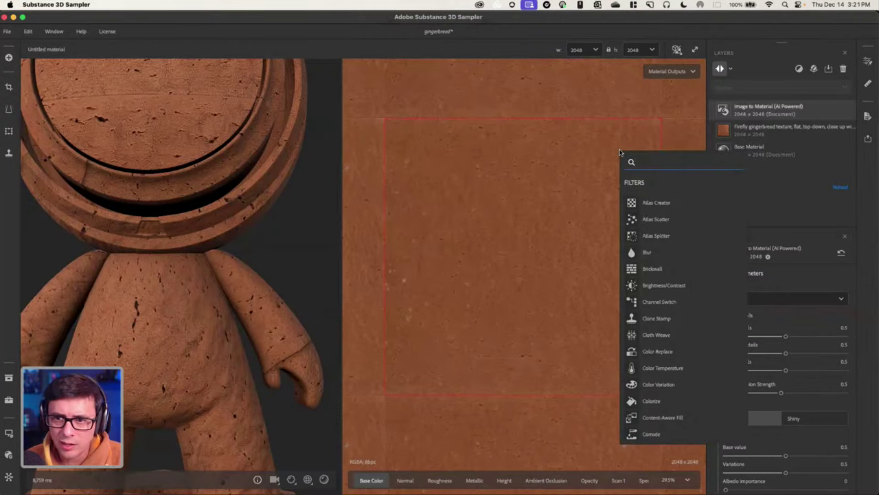
text(tilin)
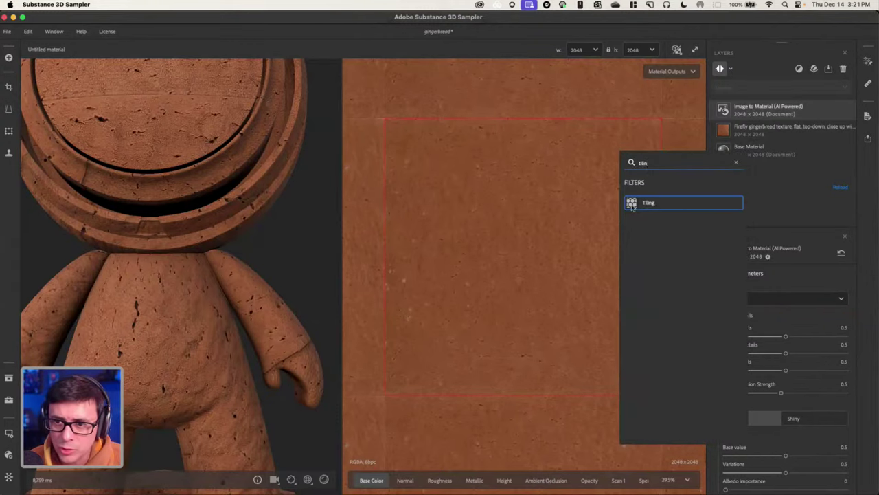
click(632, 204)
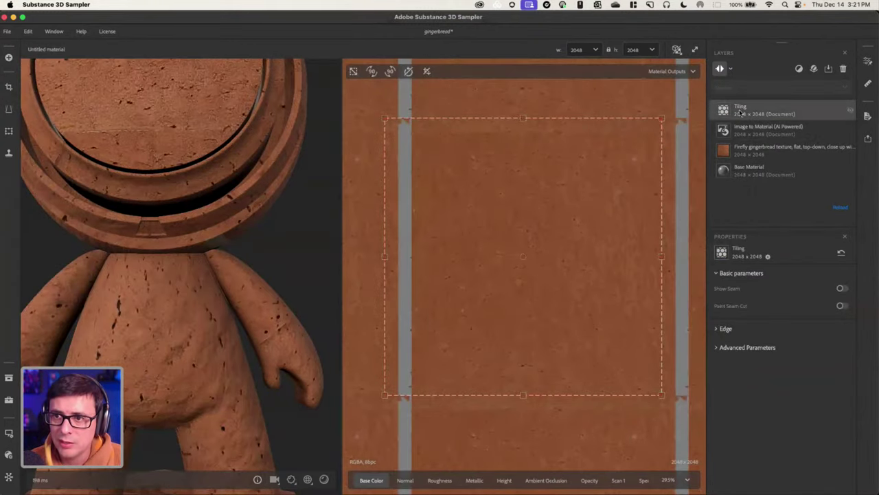
Shrink the Tiling filter's crop frame to overlap the texture edges, and recentre it within the tile.
scroll(528, 189, up, 2)
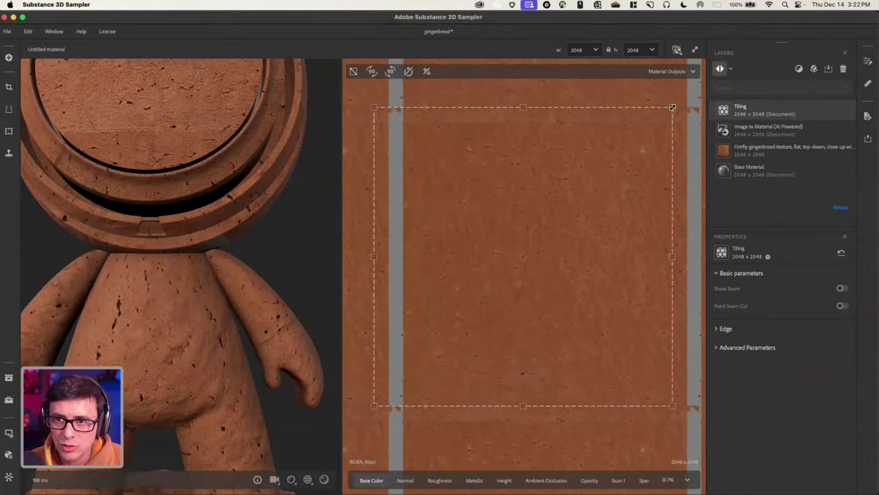
drag(672, 107, 614, 155)
drag(554, 257, 582, 242)
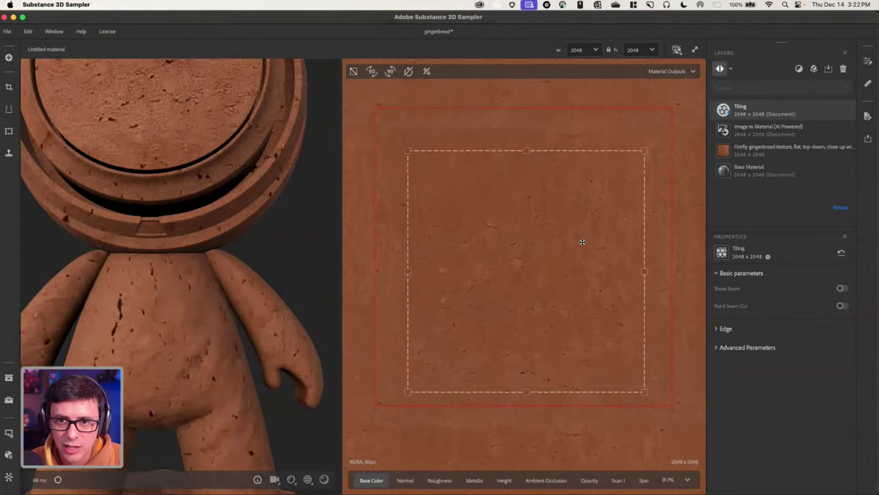
scroll(528, 228, up, 1)
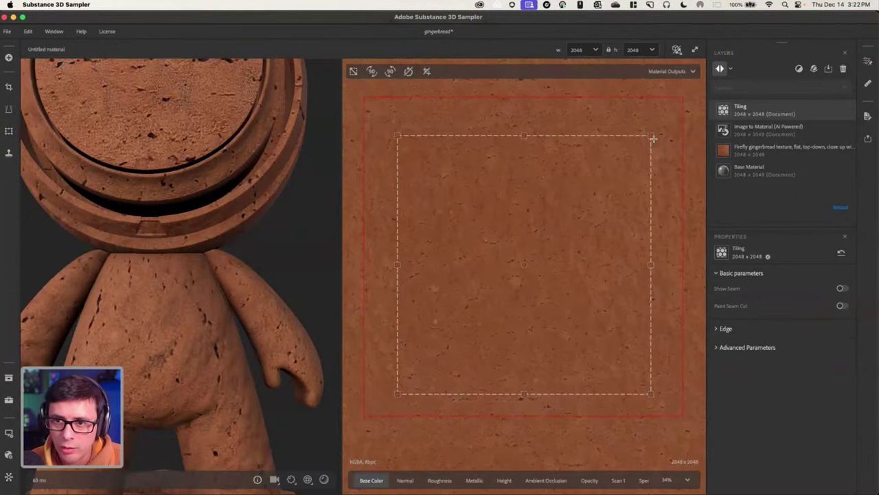
drag(650, 135, 634, 147)
drag(565, 232, 573, 223)
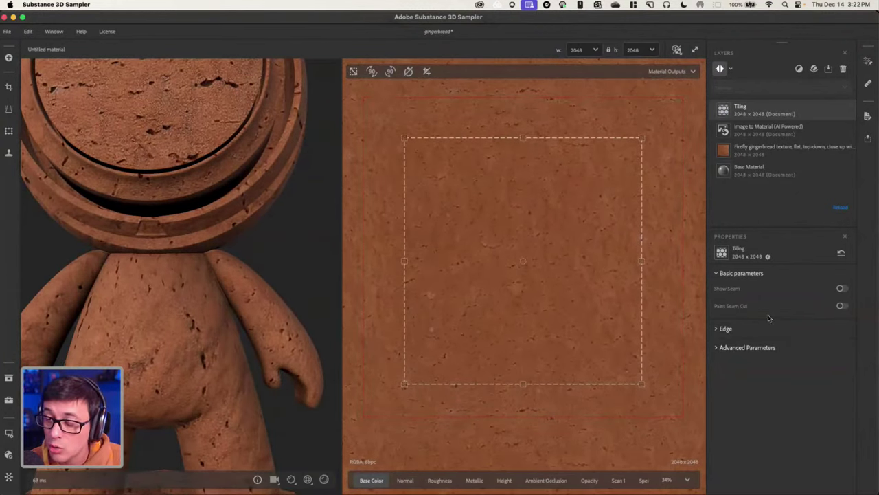
Show the Tiling filter's seam and examine its path along the tile edges up close.
click(841, 289)
scroll(535, 110, up, 3)
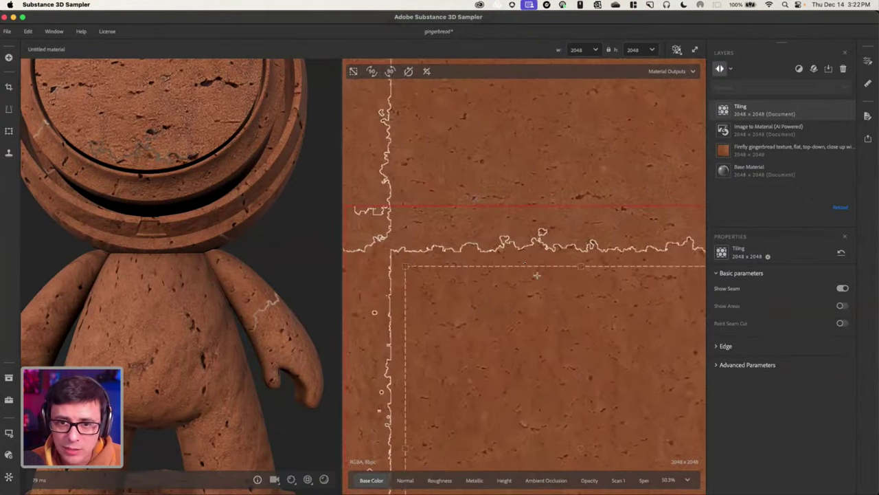
scroll(536, 275, up, 3)
middle_drag(436, 214, 575, 201)
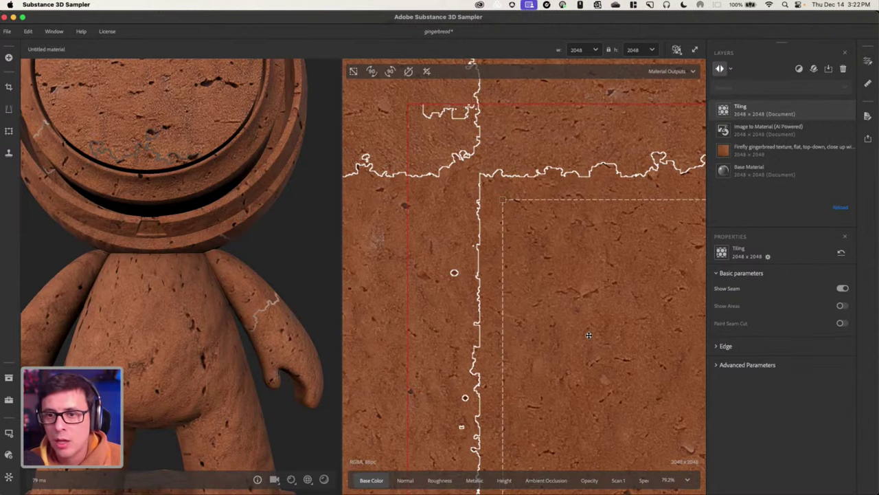
scroll(622, 329, down, 3)
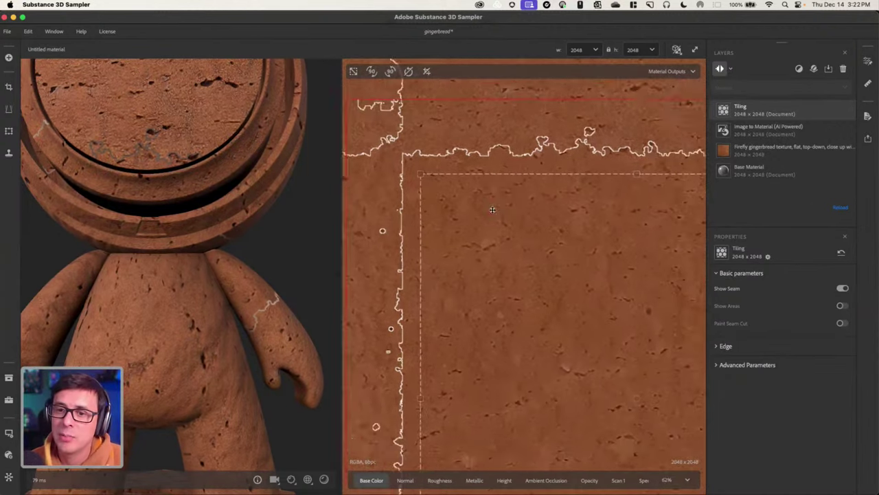
scroll(510, 142, up, 5)
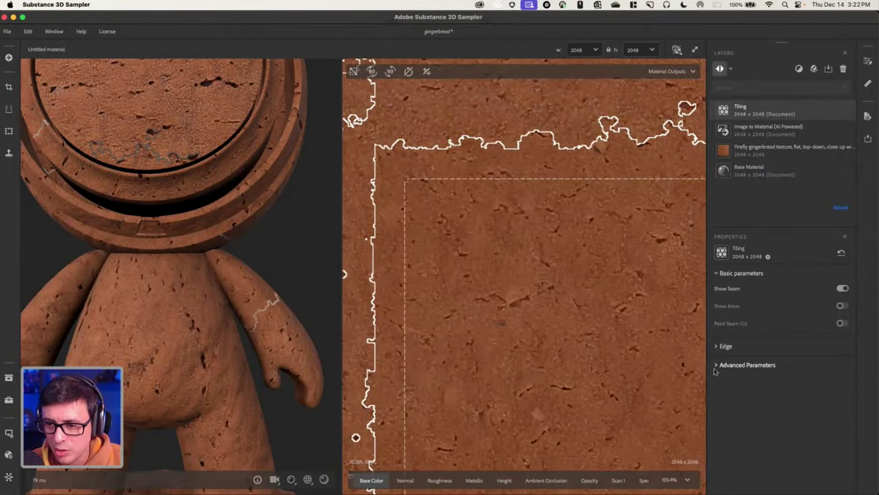
Set the Tiling filter's edge Threshold to 0.18 and check the reshaped seam.
click(726, 345)
mouse_move(745, 405)
mouse_down()
mouse_move(763, 406)
mouse_move(740, 407)
mouse_up()
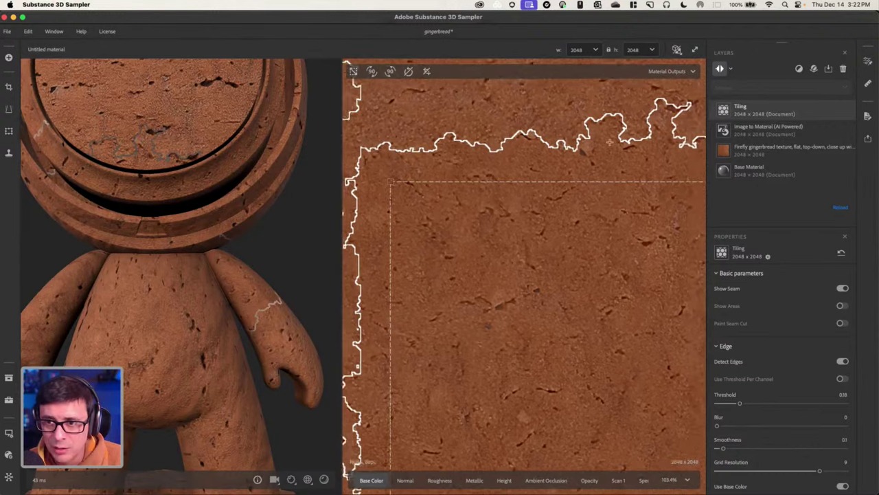
scroll(591, 143, up, 3)
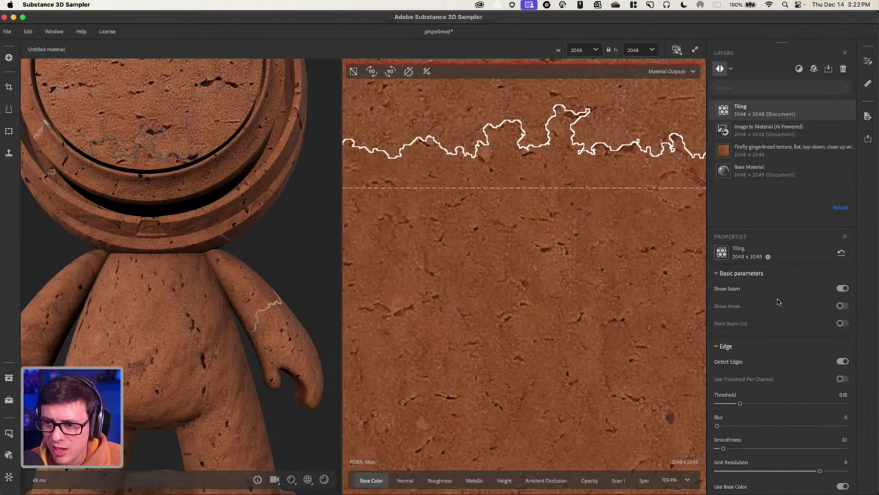
Hide the seam overlay and set the Tiling filter's edge Blur to 2.
click(842, 288)
middle_drag(561, 168, 617, 247)
scroll(617, 240, up, 2)
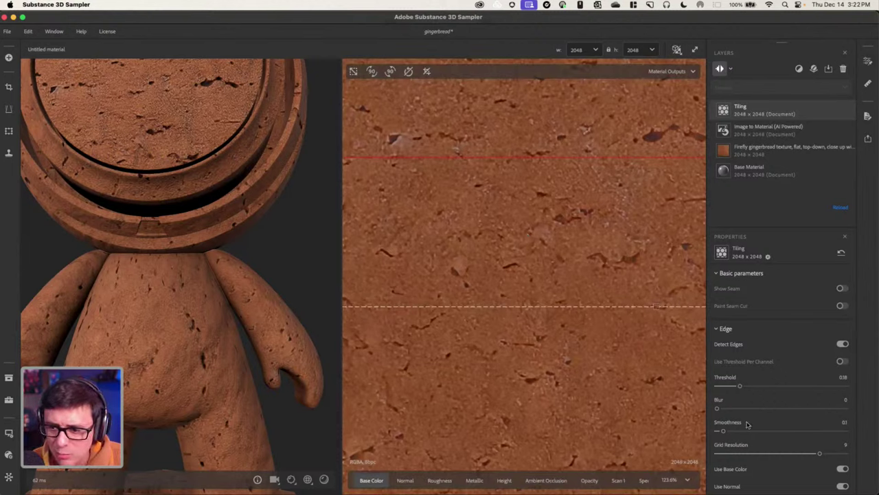
drag(718, 409, 851, 412)
scroll(549, 251, down, 6)
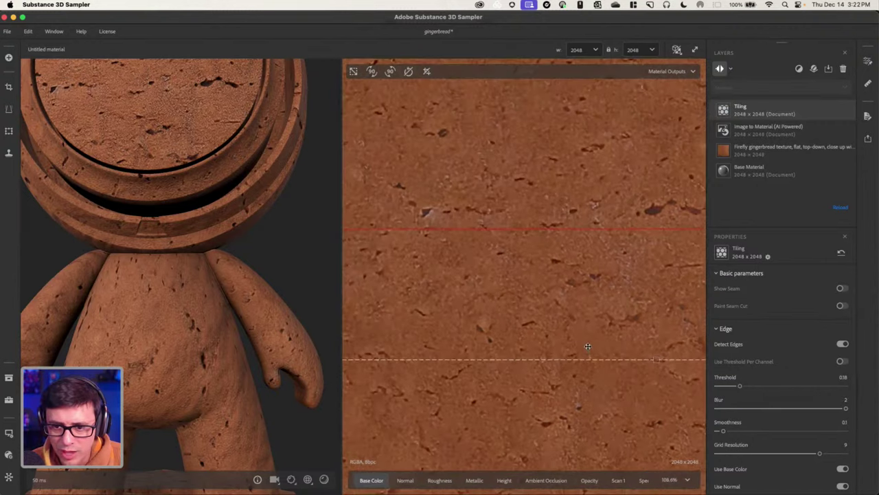
Examine the tiled material around the 3D model and in the 2D view for seams and visible repetition.
drag(161, 180, 215, 168)
scroll(194, 176, down, 2)
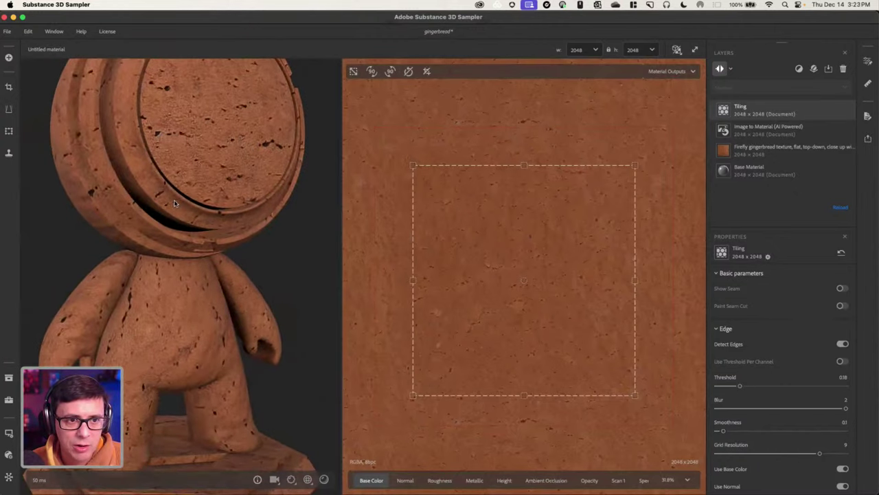
drag(175, 203, 241, 275)
drag(217, 322, 154, 254)
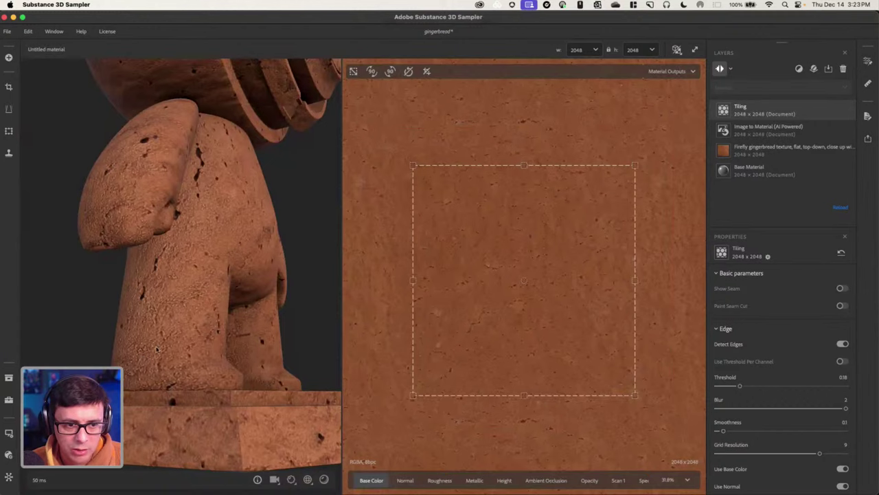
drag(206, 282, 239, 232)
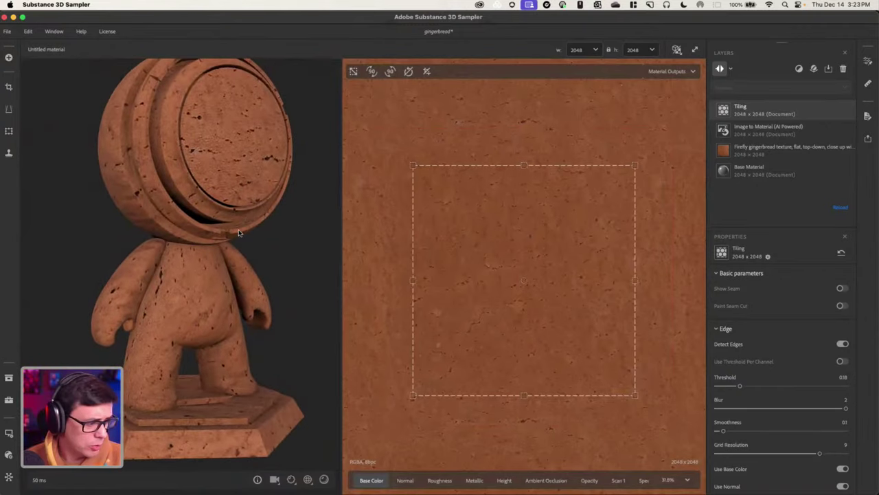
scroll(555, 261, down, 3)
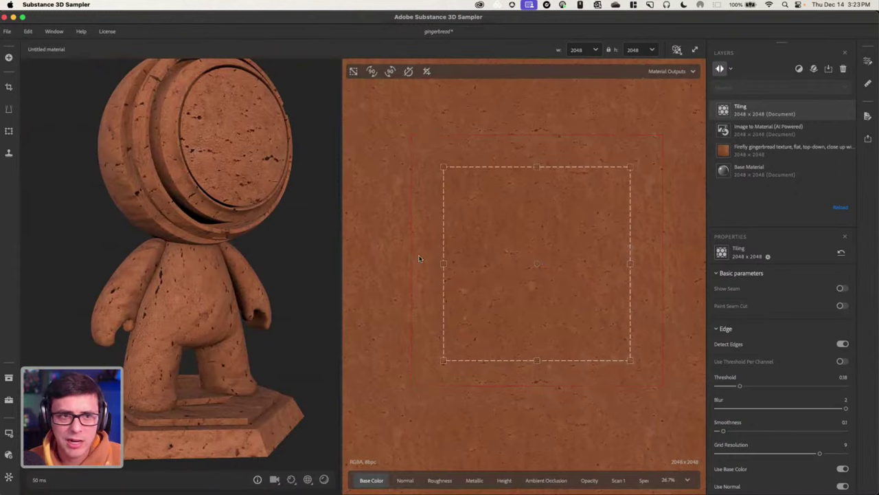
drag(279, 189, 226, 169)
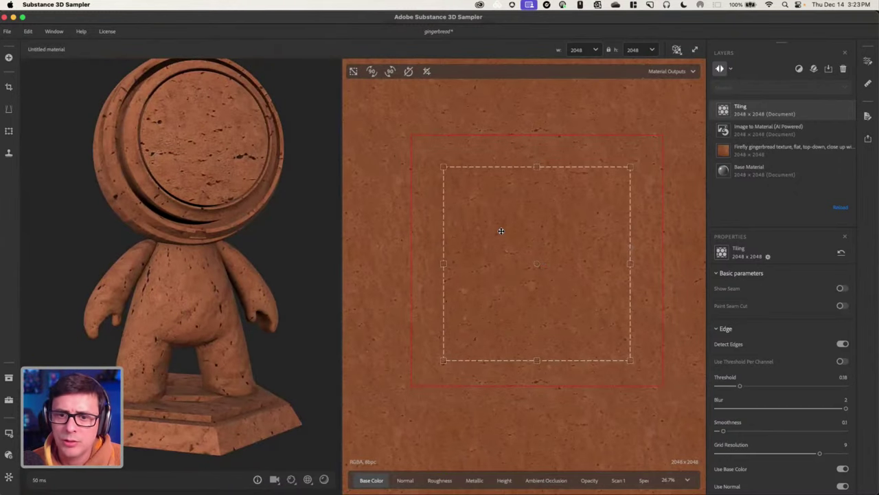
scroll(501, 231, down, 5)
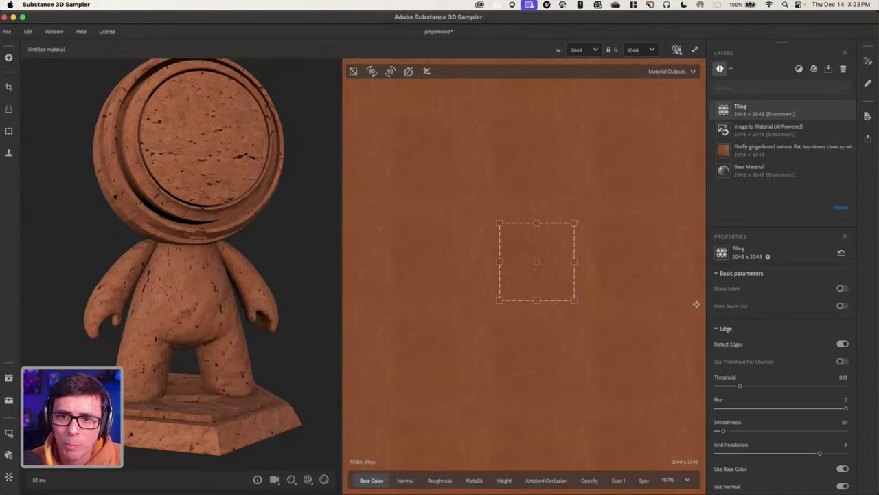
scroll(511, 266, up, 5)
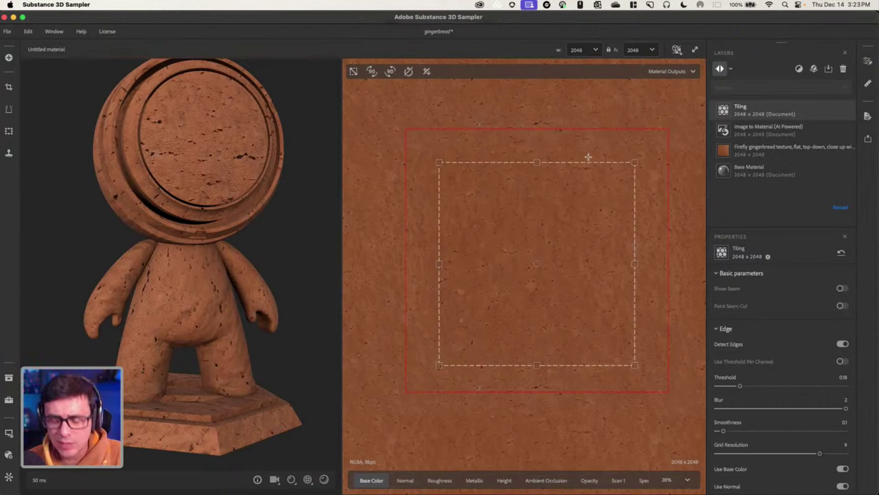
Add an Equalize filter above the Tiling layer and compare the base color with the filter off and on.
key(space)
text(eq)
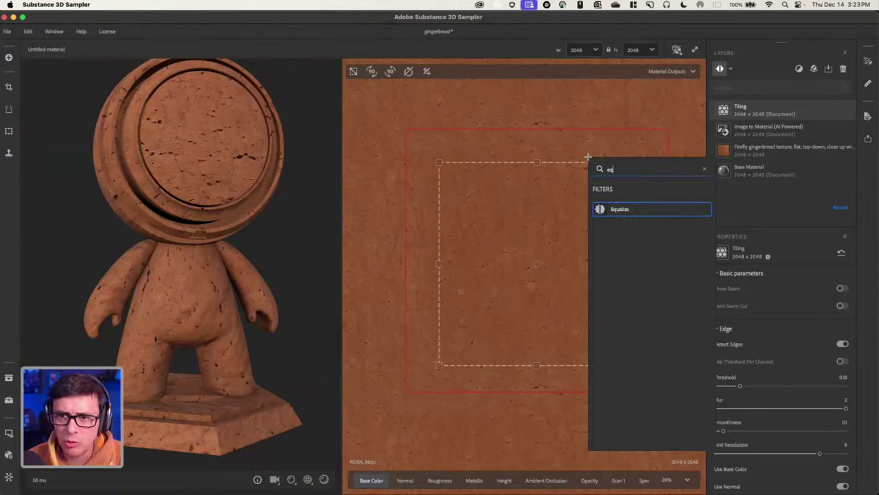
click(600, 209)
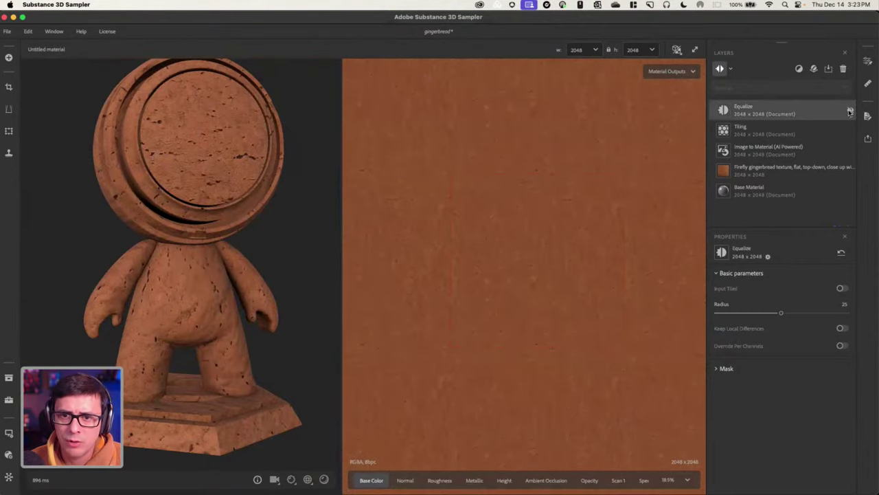
click(850, 111)
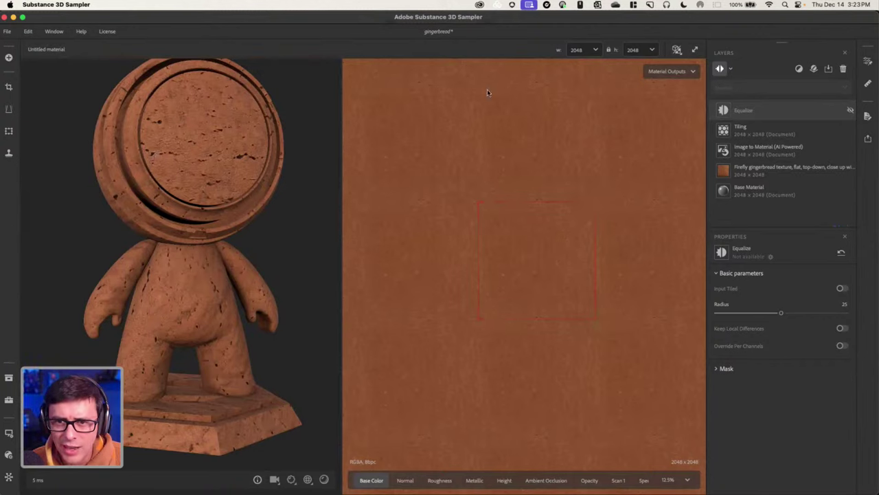
click(851, 111)
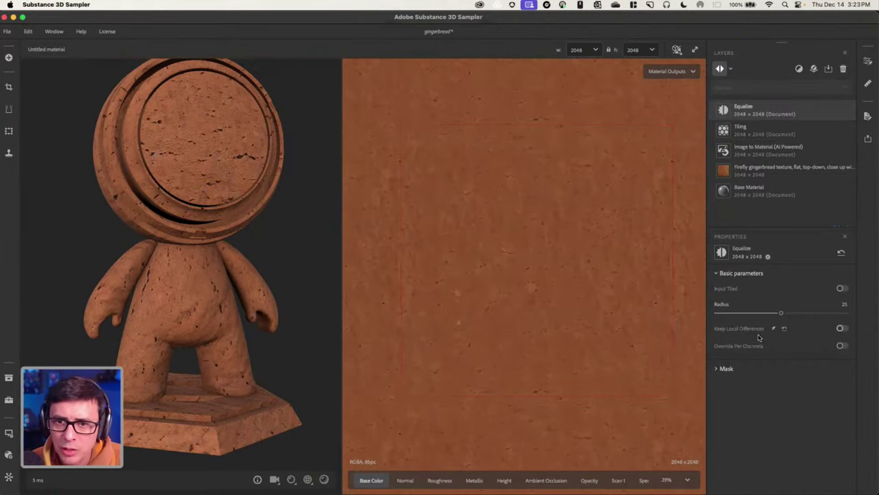
Set the Equalize filter's Radius to 9.63 and check the evenness of the base color near and far.
drag(781, 313, 742, 313)
scroll(500, 247, up, 3)
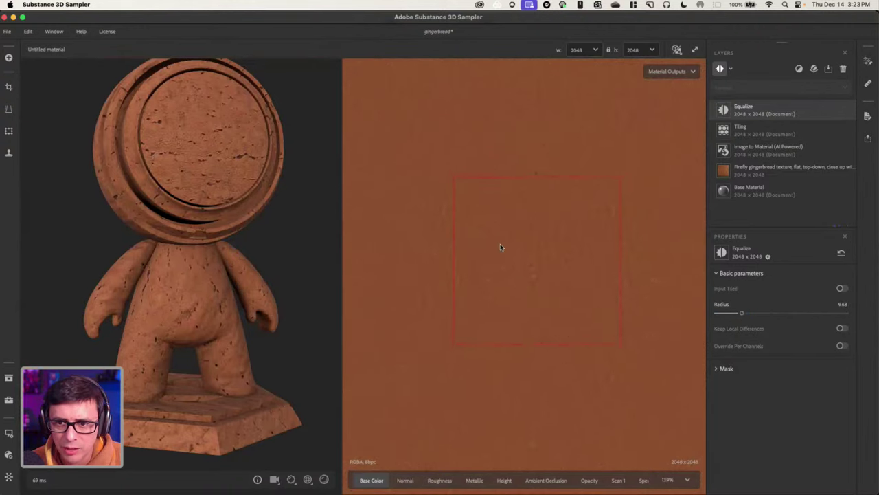
scroll(545, 275, up, 2)
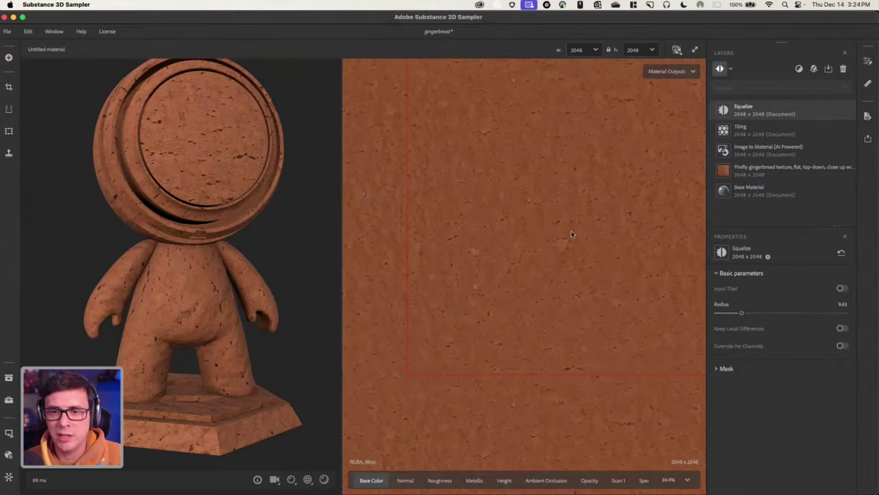
scroll(571, 230, up, 3)
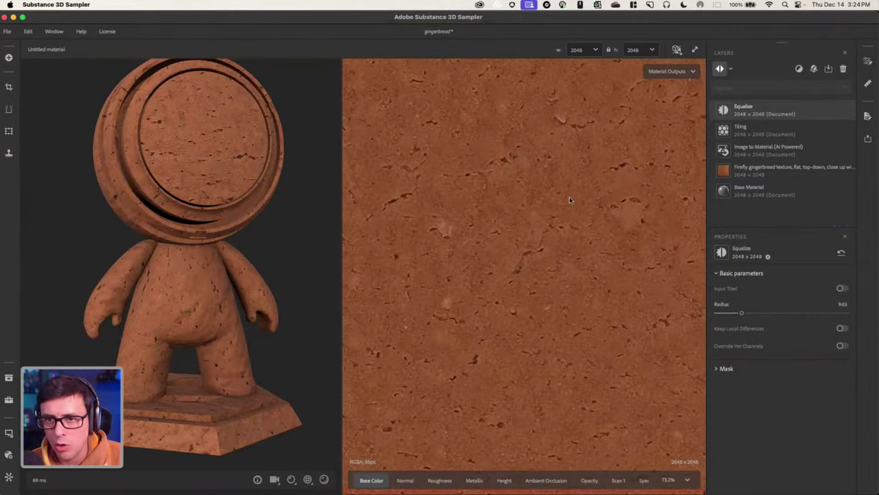
scroll(484, 256, down, 1)
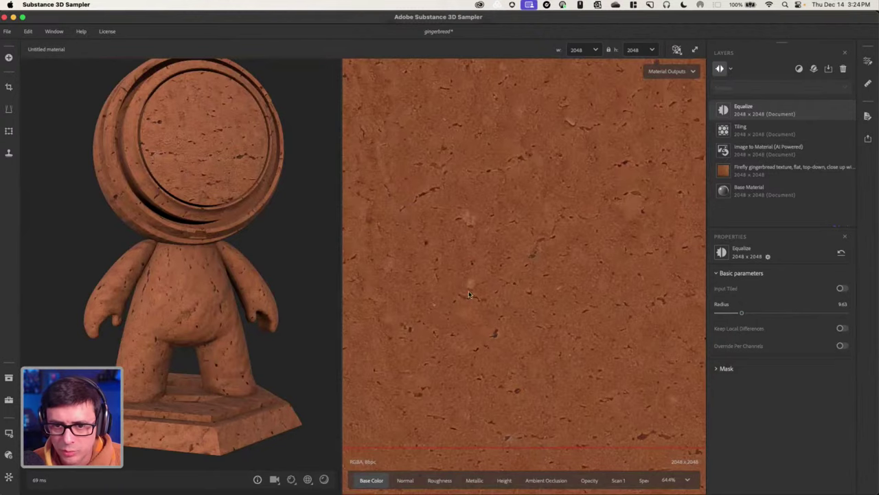
scroll(595, 233, down, 3)
scroll(516, 314, down, 2)
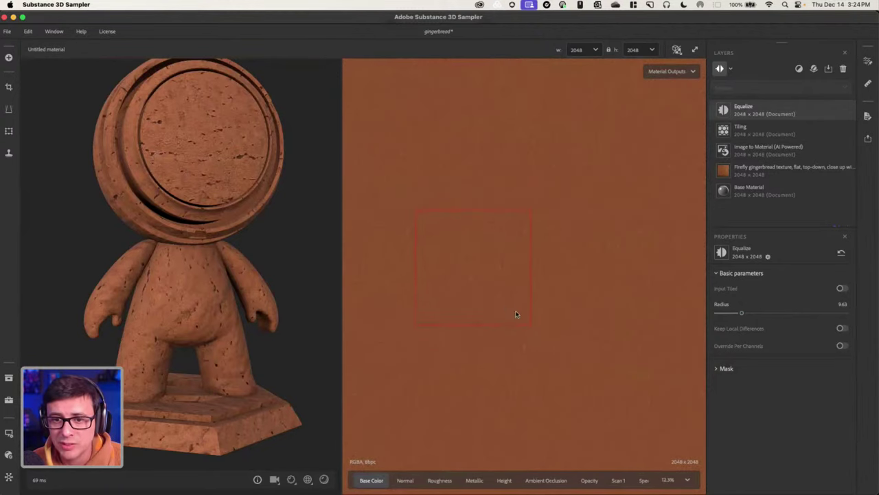
Add a Content-Aware Fill filter above the Equalize layer.
scroll(516, 310, down, 1)
scroll(578, 238, up, 2)
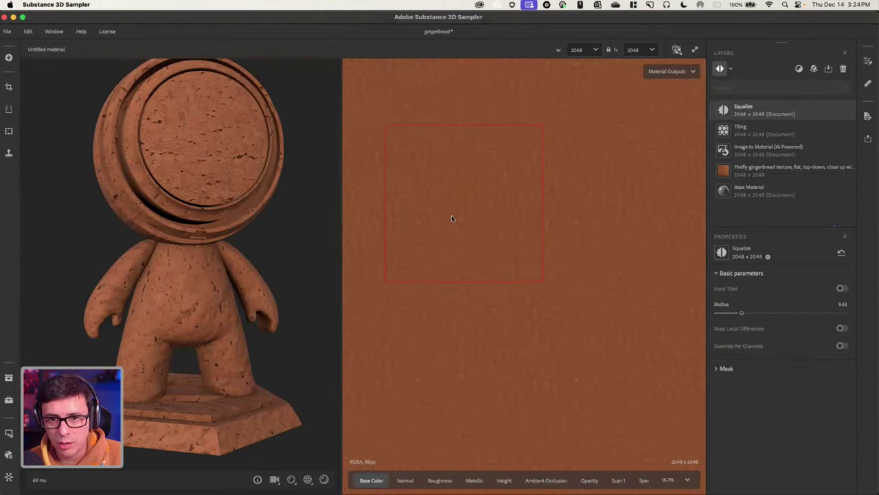
scroll(530, 297, up, 3)
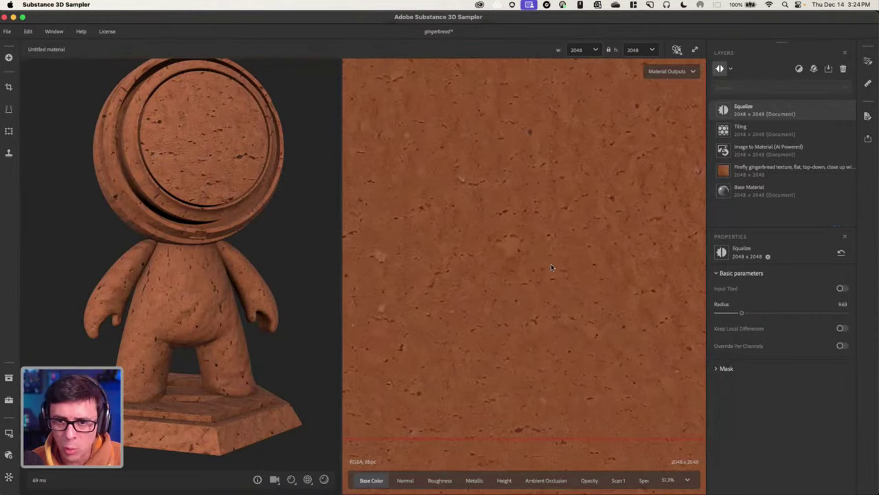
key(space)
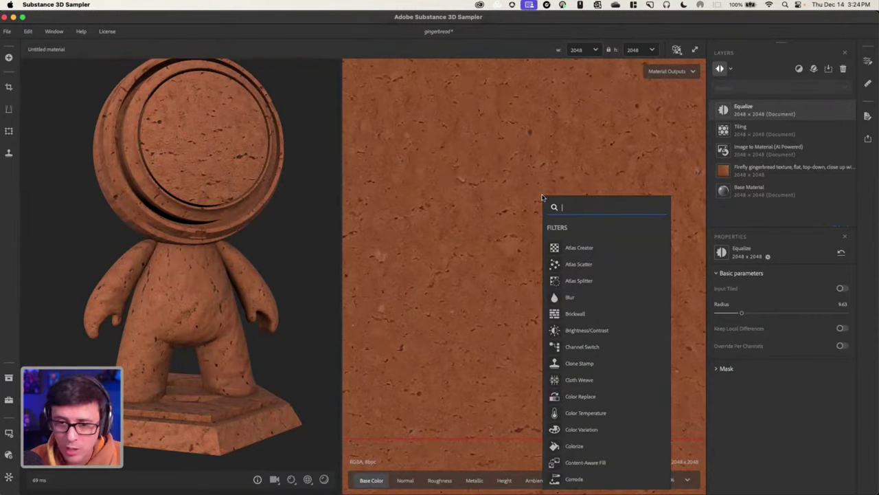
text(con)
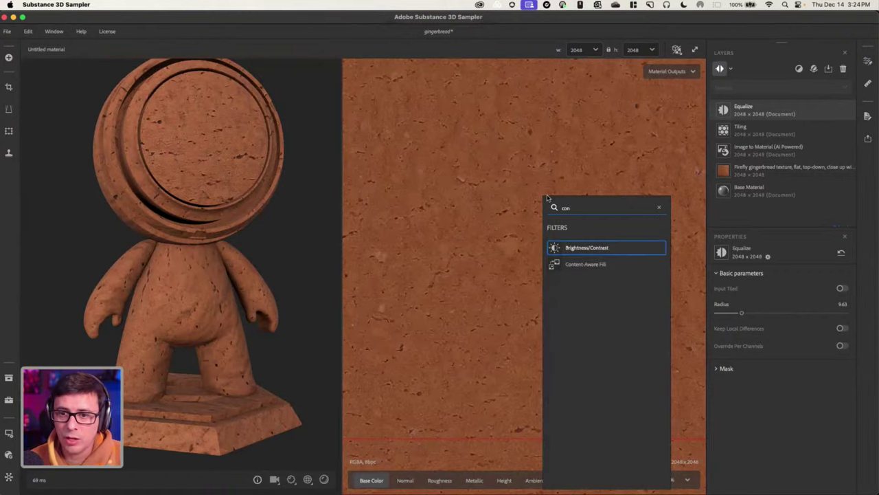
key(Down)
key(Return)
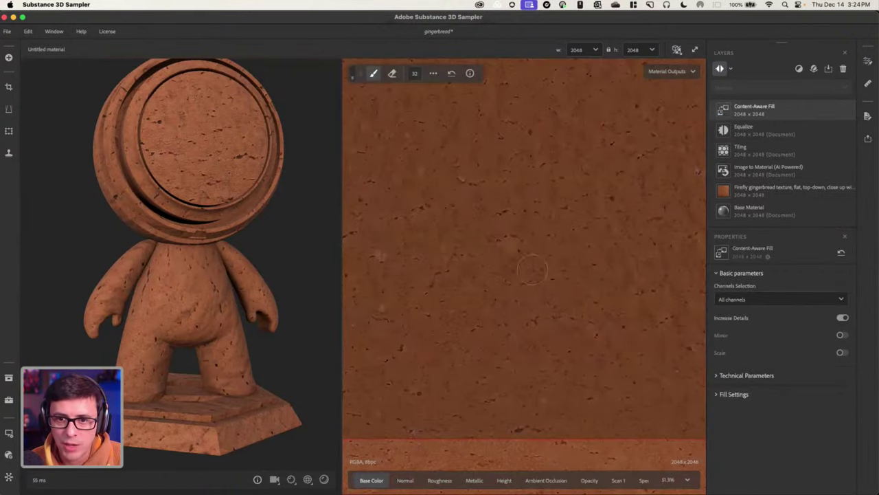
Paint over the light and distinctive spots across the base color tile with the Content-Aware Fill brush.
mouse_move(532, 270)
mouse_down()
mouse_move(507, 245)
mouse_move(514, 251)
mouse_up()
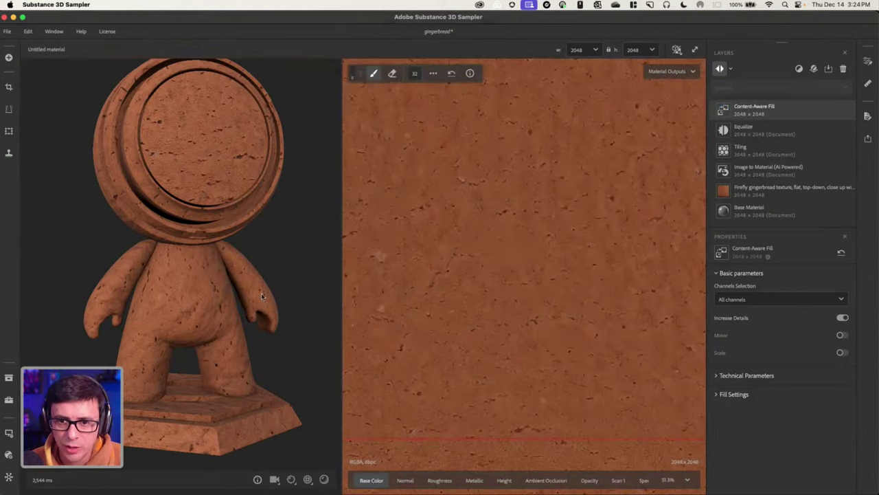
scroll(384, 268, down, 3)
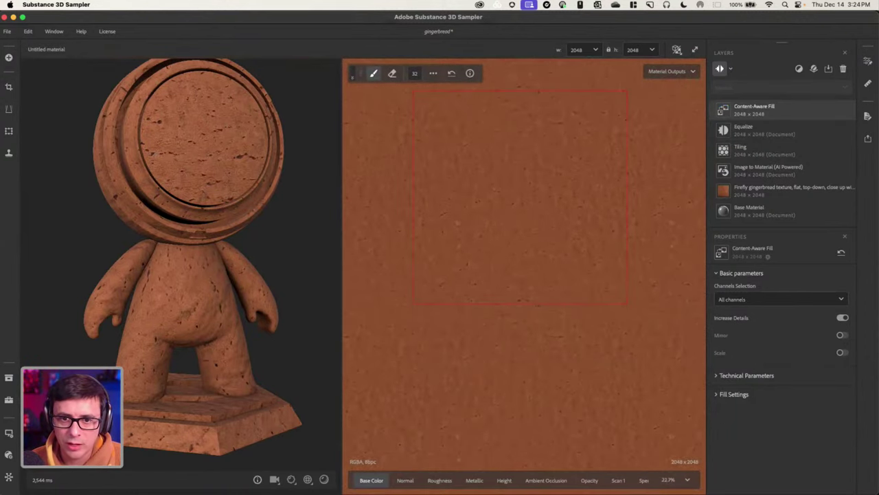
drag(459, 226, 455, 246)
click(530, 287)
click(600, 185)
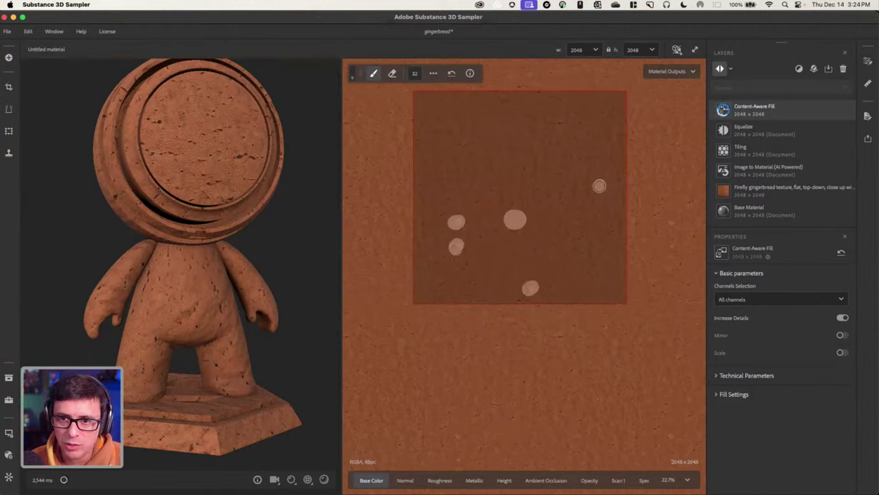
click(494, 190)
click(486, 109)
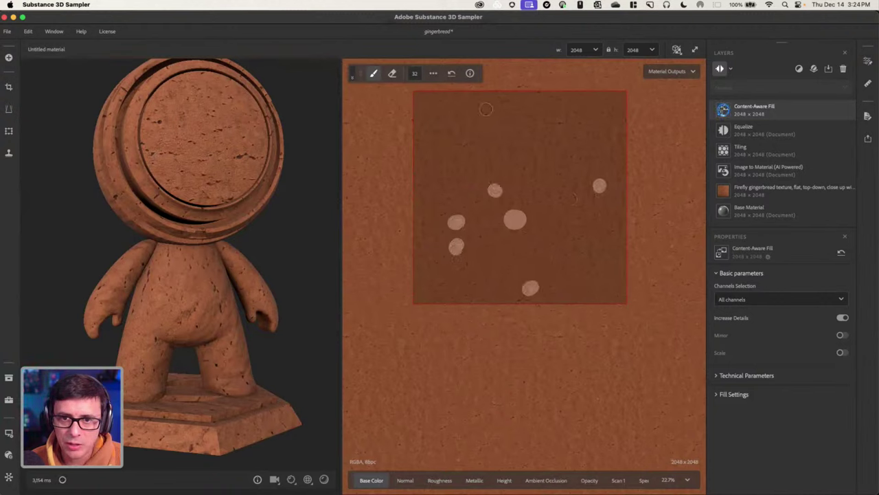
click(464, 144)
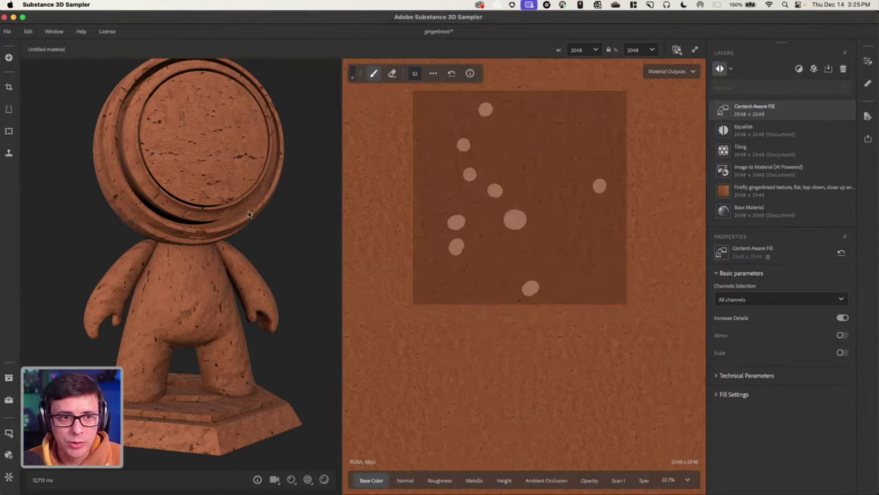
Set the 3D view's Texture tiling to 4 and examine the model and the tiled 2D view for repetition.
drag(248, 212, 298, 275)
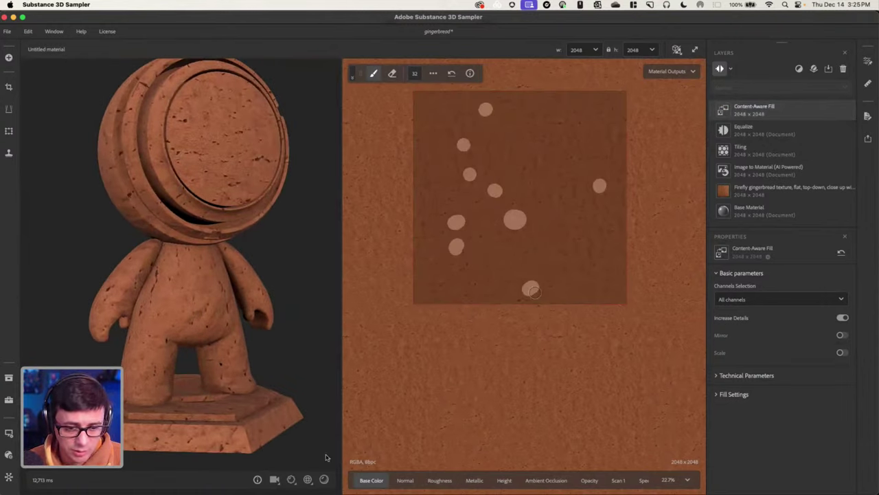
click(308, 478)
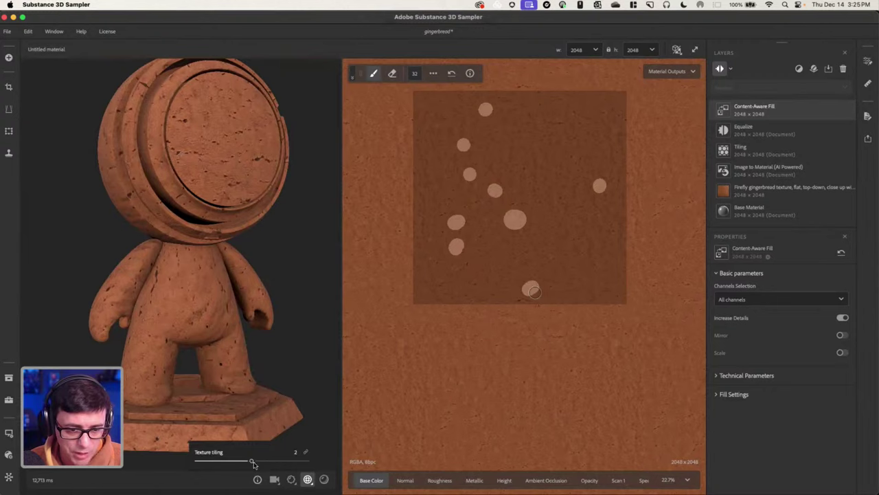
drag(253, 461, 306, 462)
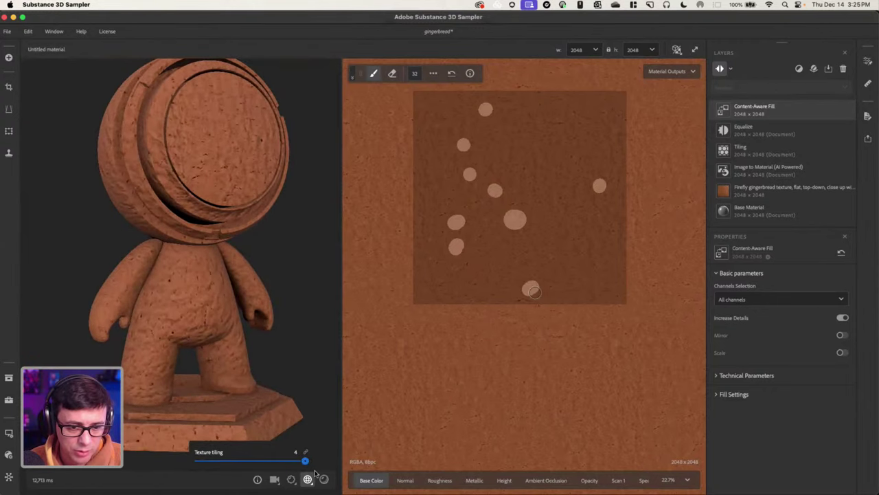
drag(154, 275, 254, 351)
shift+right_drag(253, 352, 259, 349)
scroll(100, 281, down, 3)
mouse_move(100, 281)
mouse_down()
mouse_move(142, 299)
mouse_move(255, 301)
mouse_move(210, 354)
mouse_move(291, 357)
mouse_move(147, 325)
mouse_move(163, 367)
mouse_up()
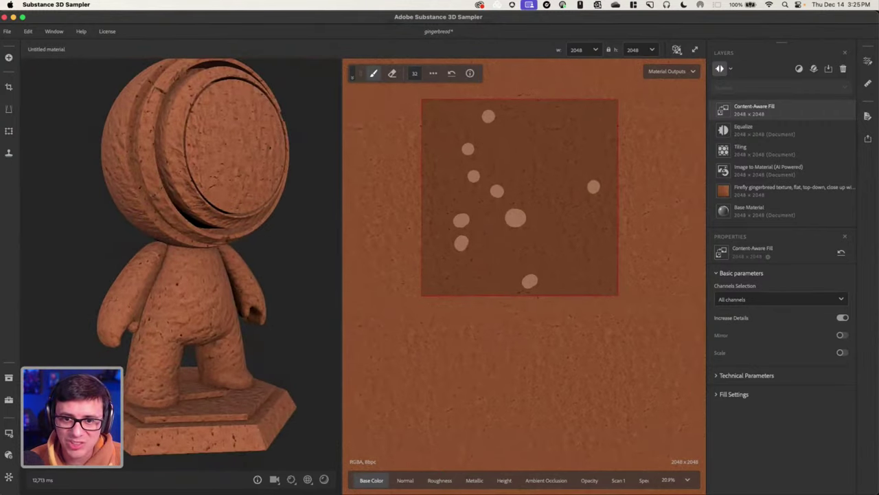
scroll(426, 307, up, 2)
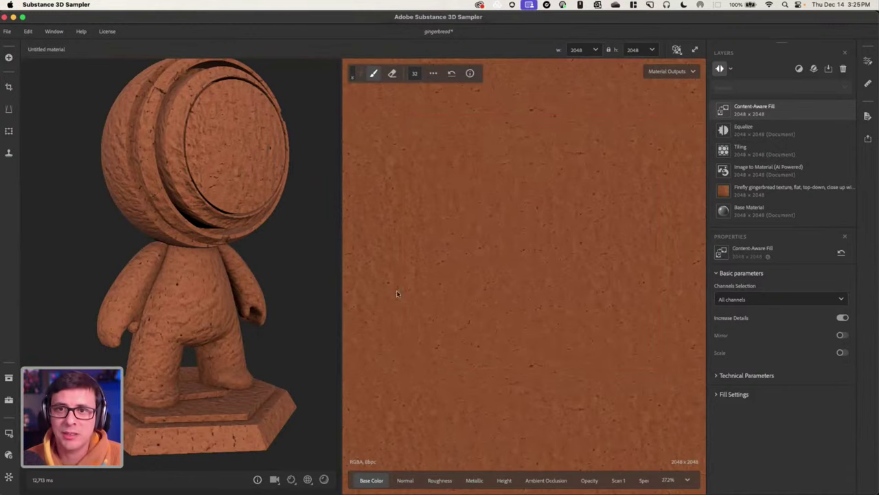
Open the export options for sending the material to Substance 3D Painter.
click(868, 139)
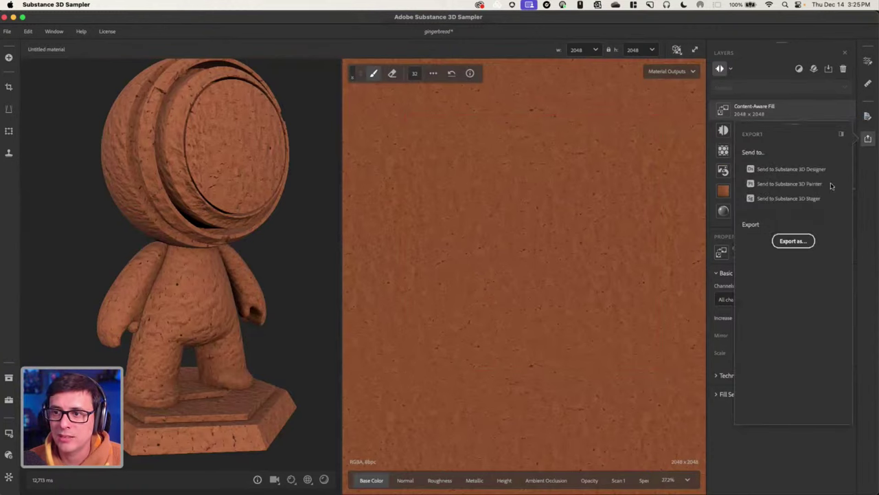
click(801, 184)
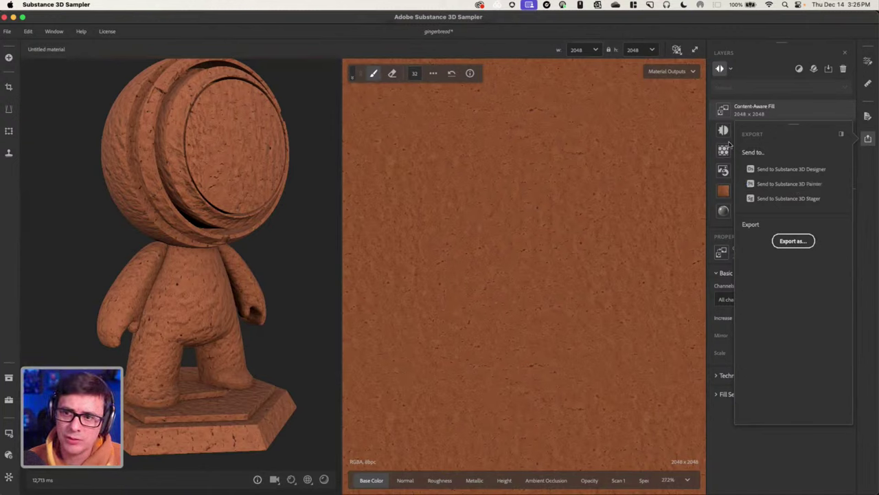
Set the document resolution to 128 × 128 and examine the texture detail on the 3D model up close.
click(587, 50)
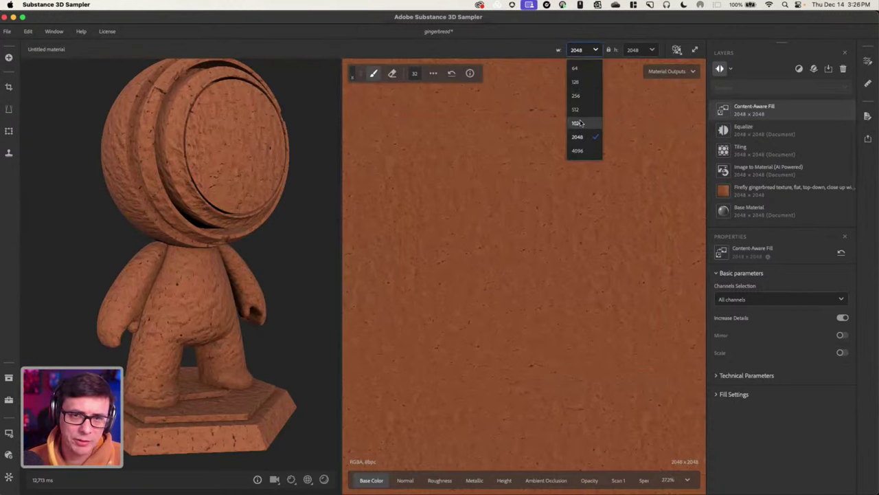
scroll(201, 167, up, 5)
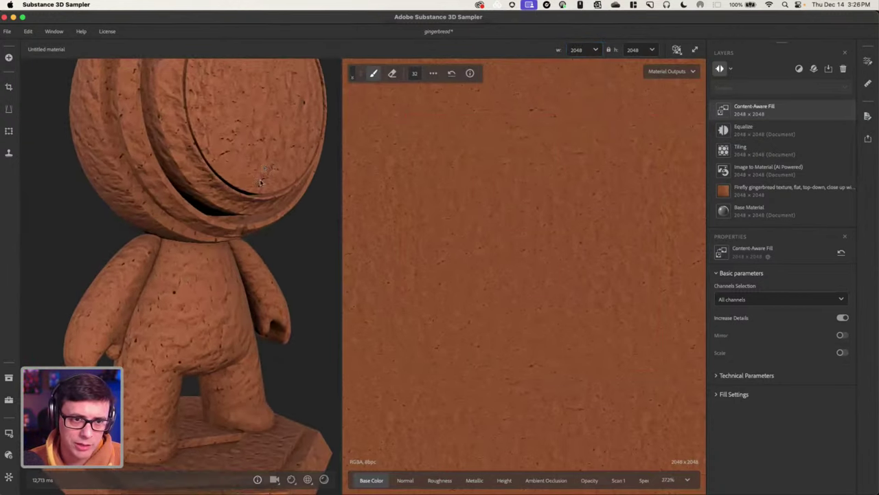
click(584, 50)
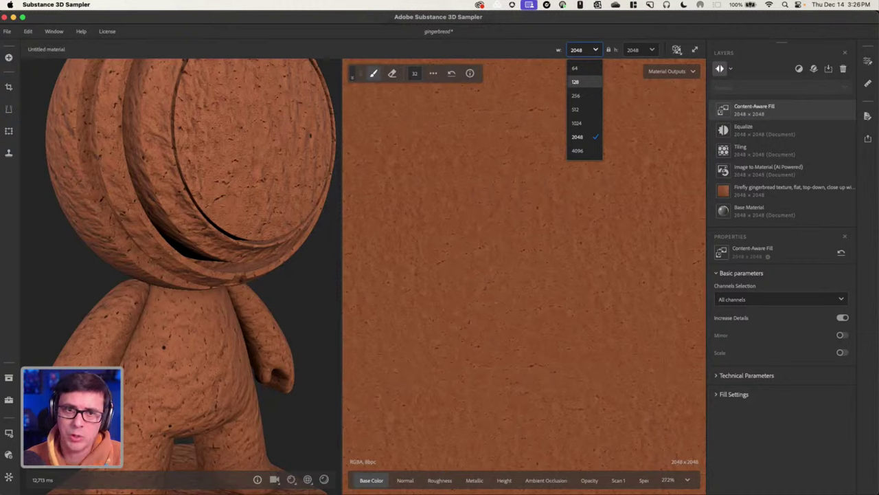
click(575, 82)
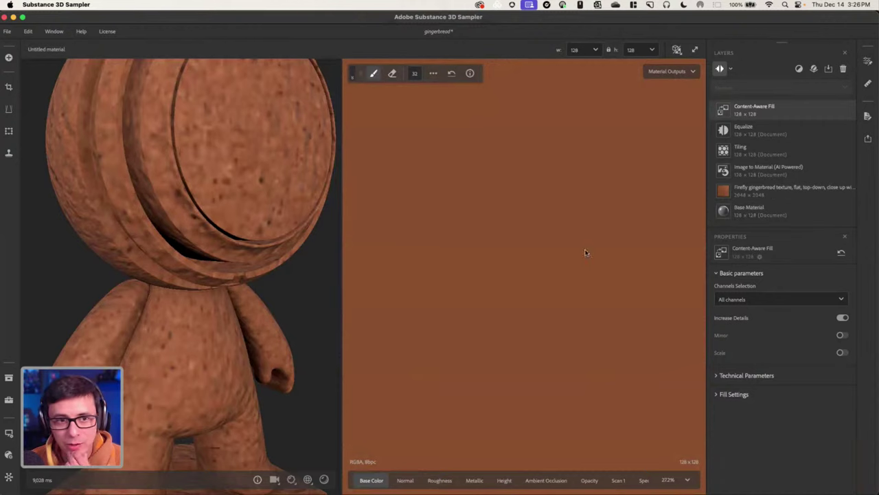
scroll(212, 213, down, 2)
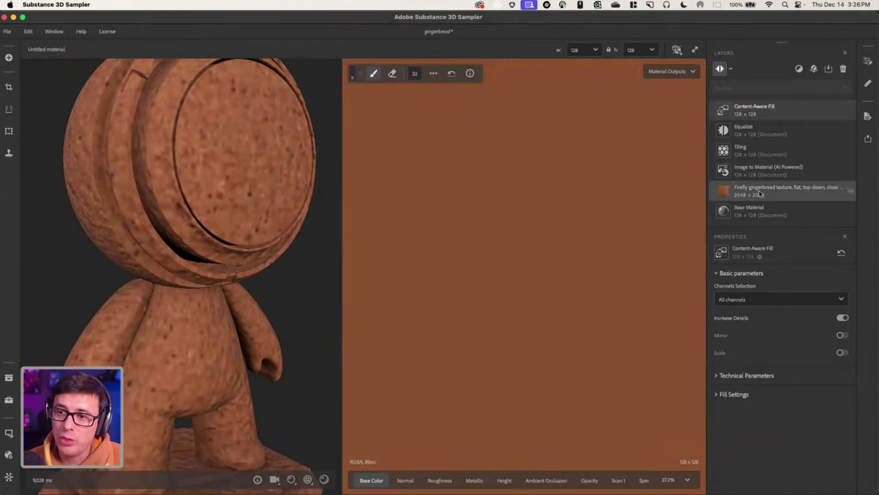
click(739, 199)
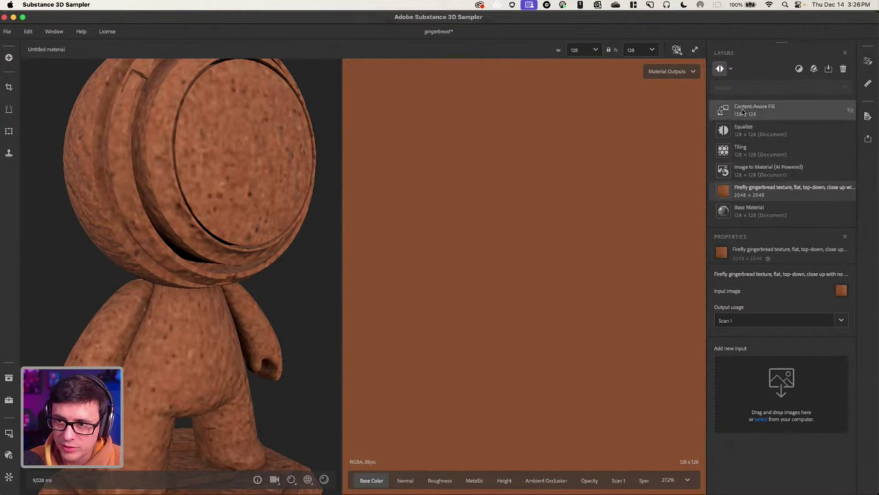
scroll(242, 192, up, 5)
scroll(323, 309, down, 4)
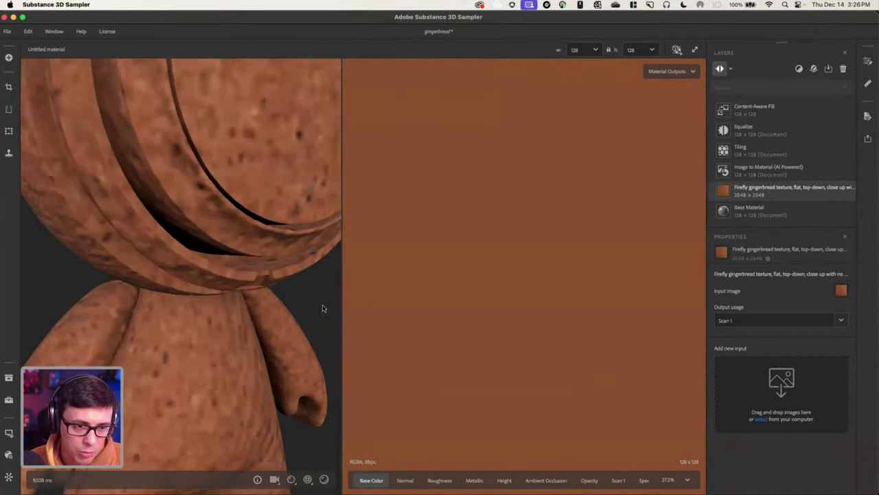
middle_drag(224, 247, 235, 276)
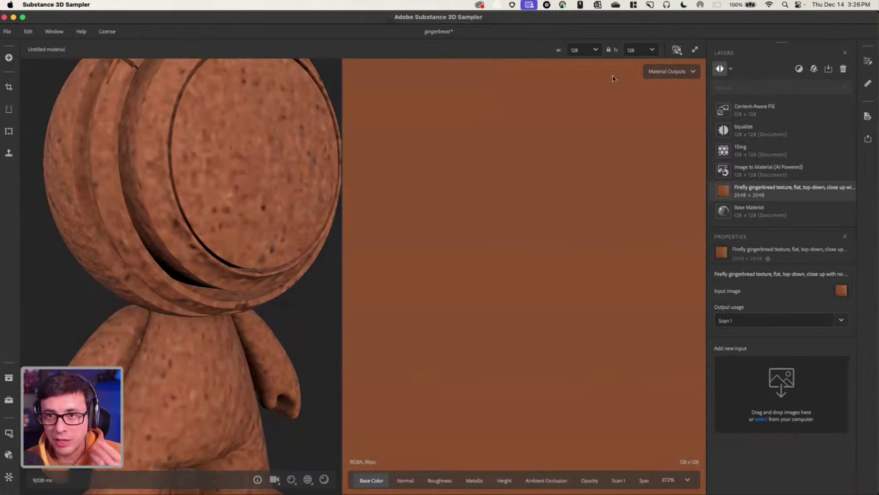
Set the document resolution back to 2048 × 2048 and check the sharpness of the material in both views.
click(595, 49)
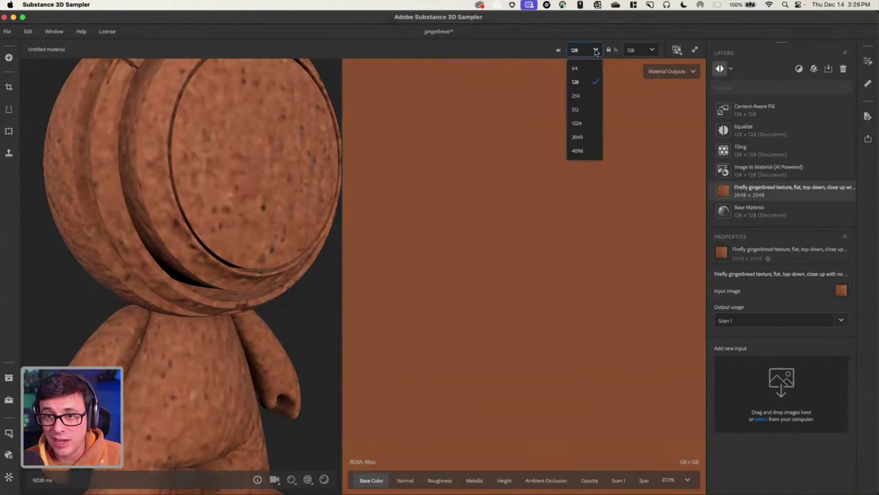
click(584, 136)
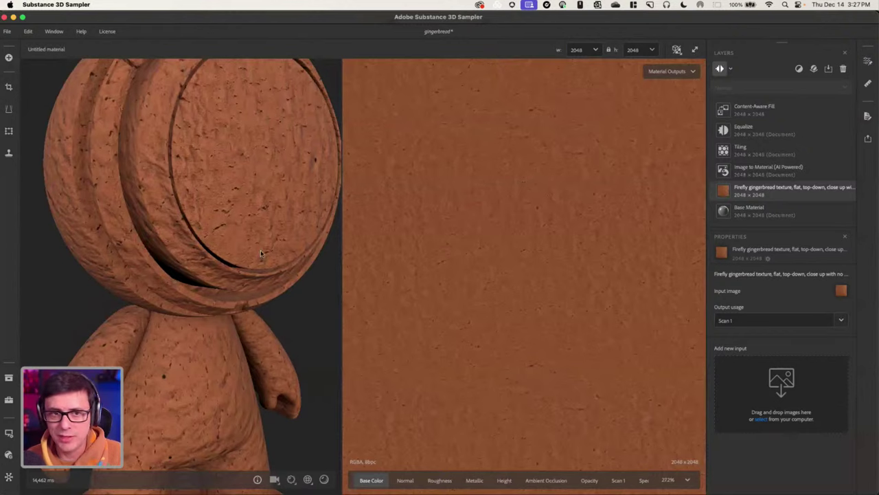
scroll(254, 247, up, 3)
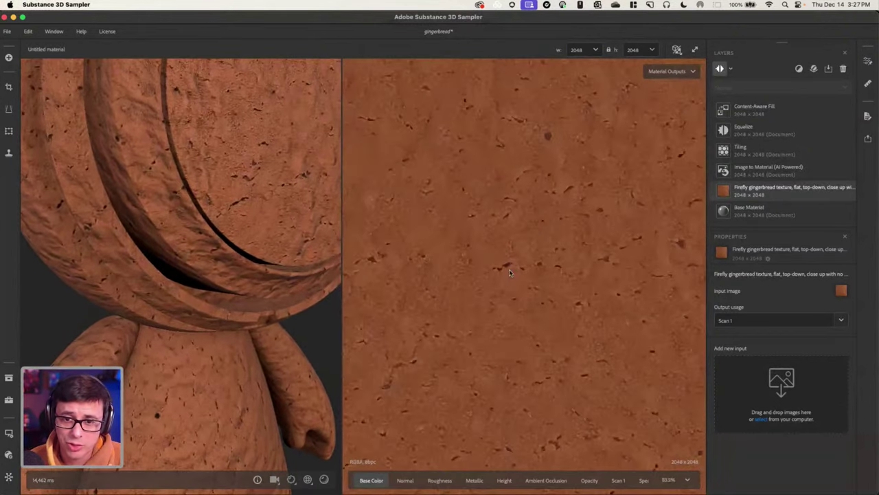
scroll(510, 273, down, 2)
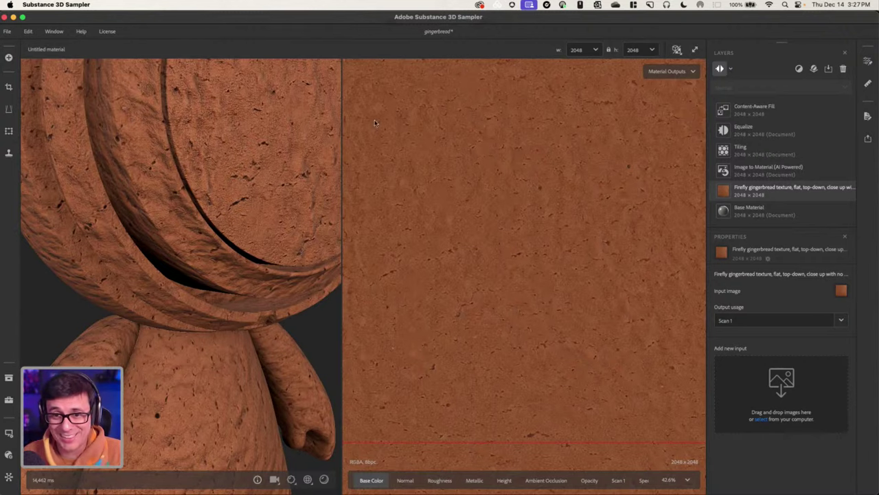
scroll(409, 178, down, 2)
scroll(308, 206, down, 3)
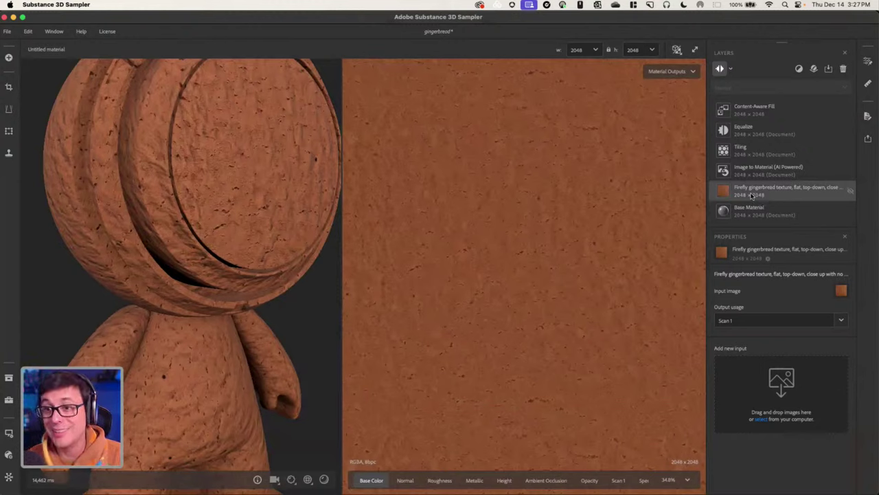
Search the filter list for the Upscale filter, leaving the layer stack as it is.
click(799, 68)
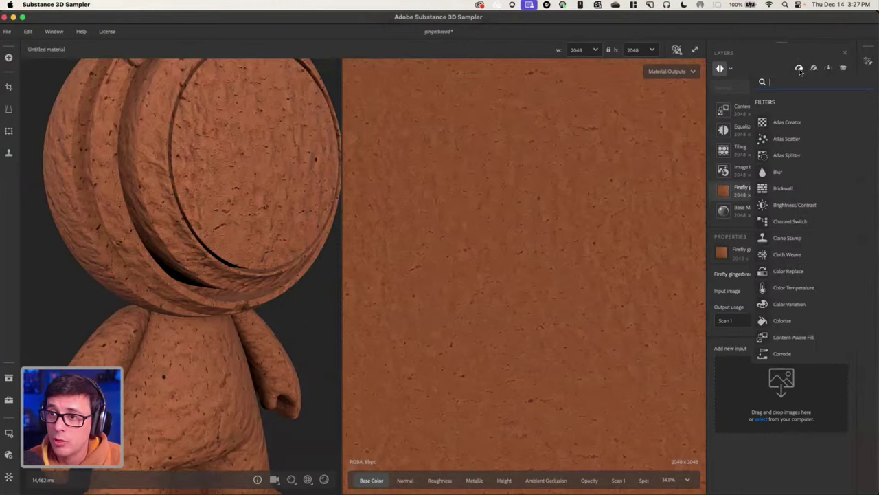
text(up)
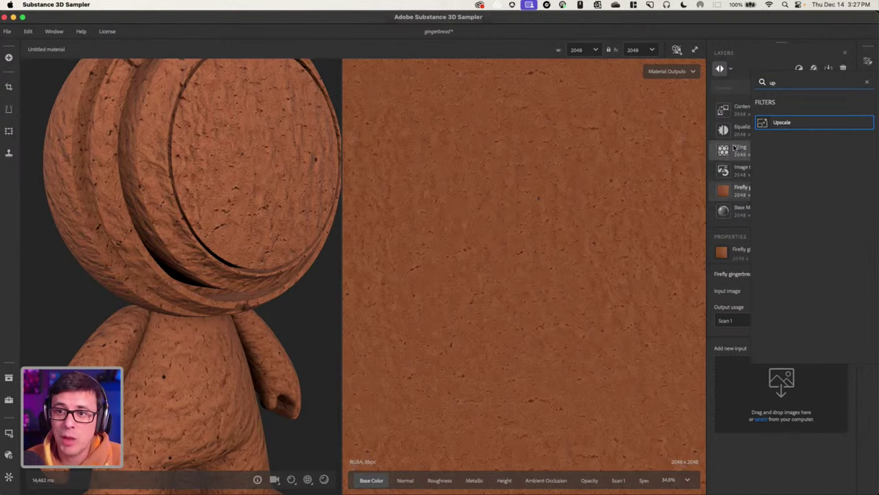
key(Escape)
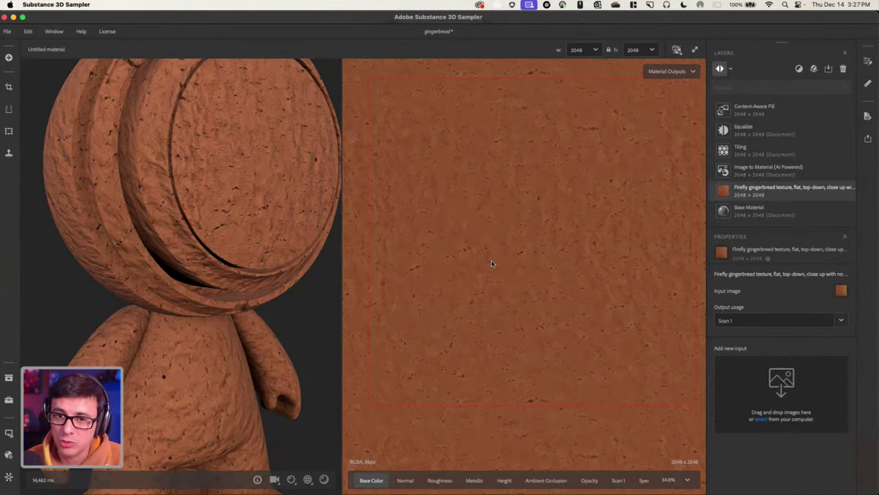
scroll(309, 229, down, 5)
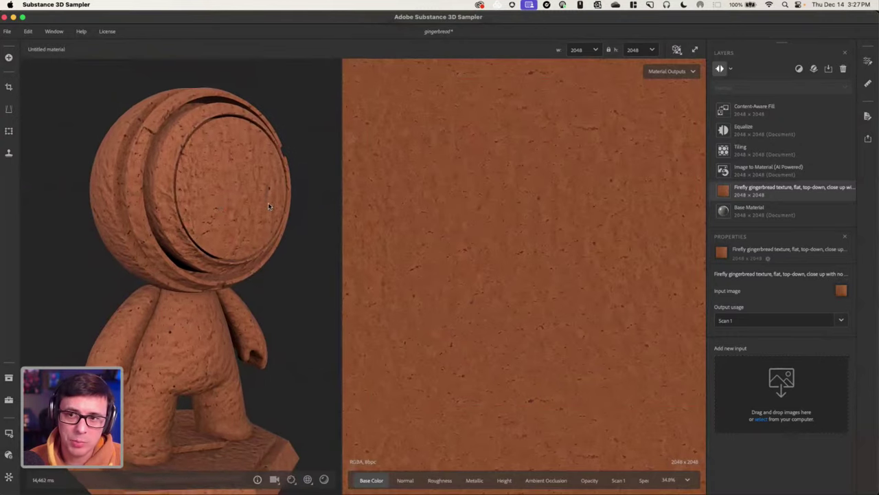
scroll(486, 230, down, 1)
scroll(549, 240, up, 2)
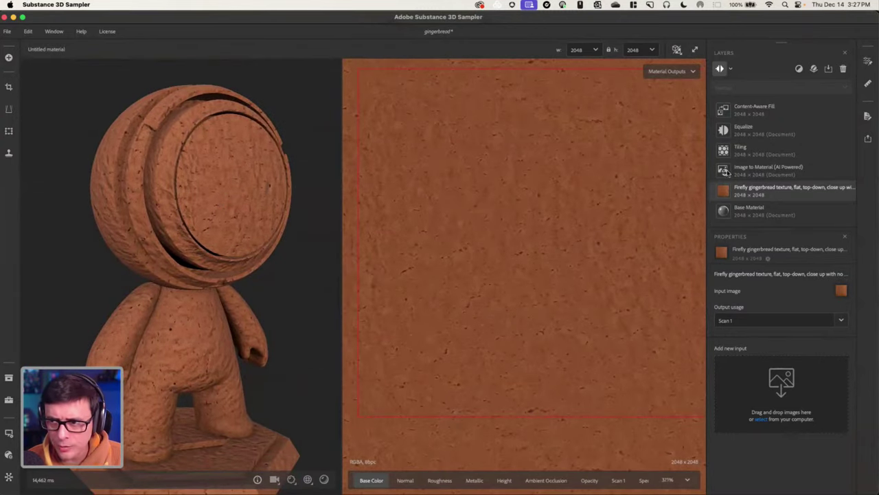
Switch to Substance 3D Painter and search all asset libraries for "ginger", replacing the base material filter.
mouse_move(402, 484)
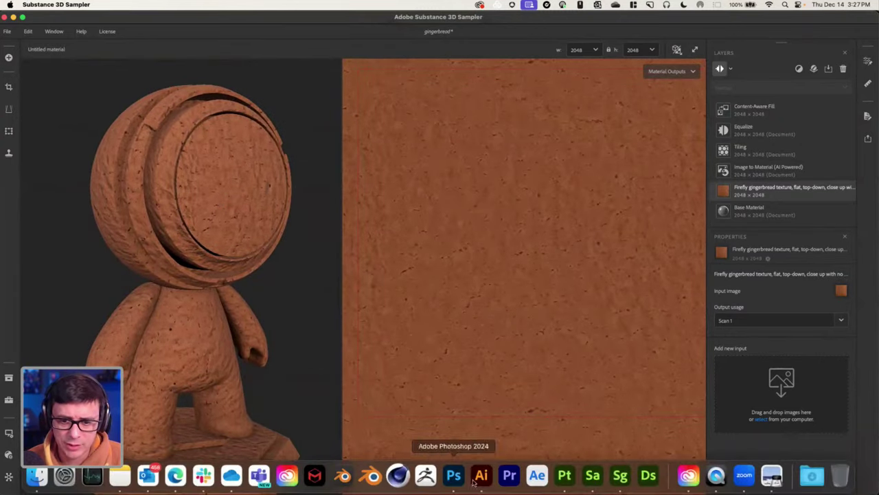
click(564, 476)
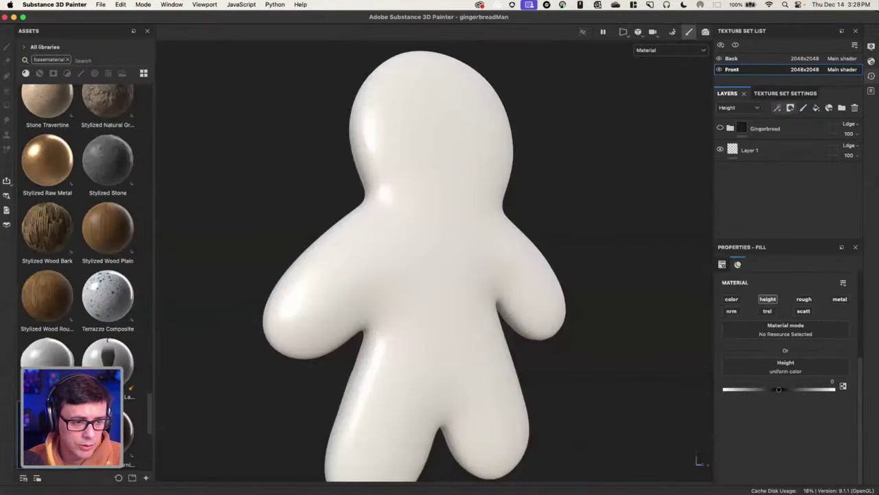
mouse_move(45, 430)
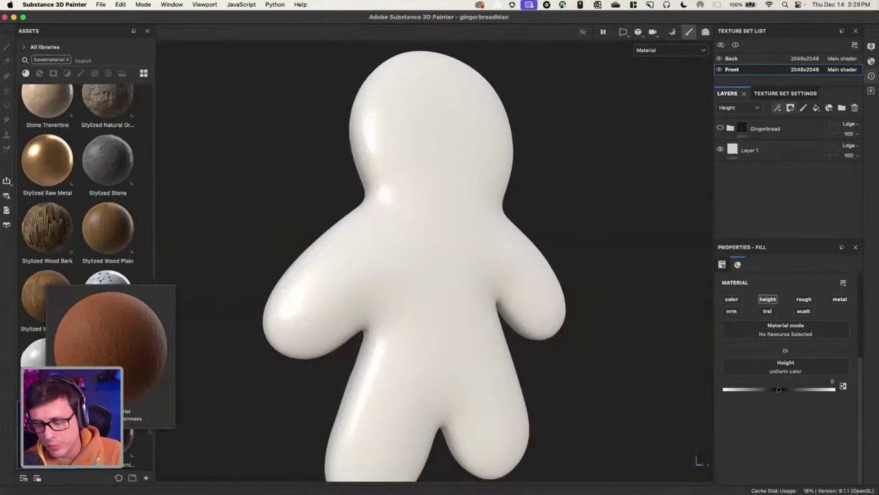
click(67, 59)
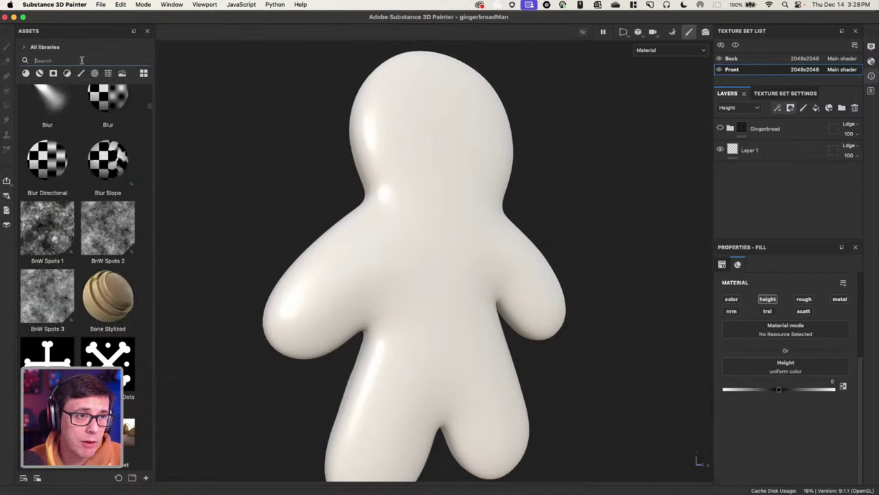
text(ginger)
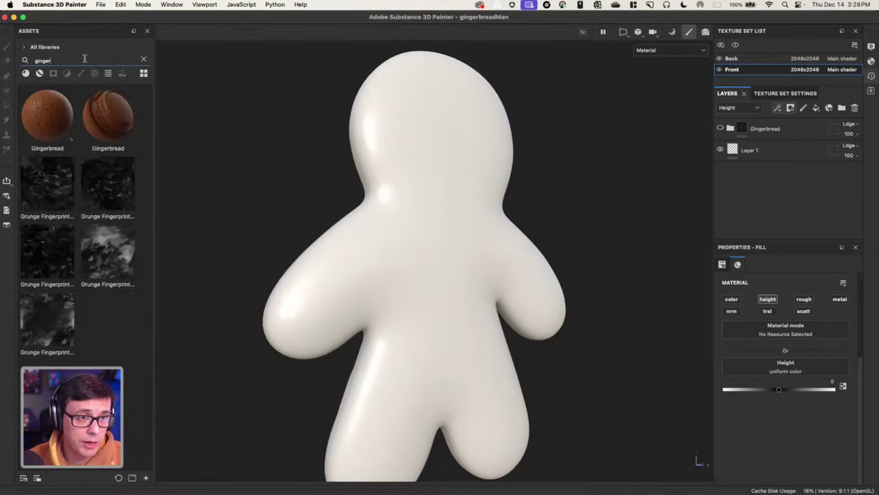
mouse_move(107, 107)
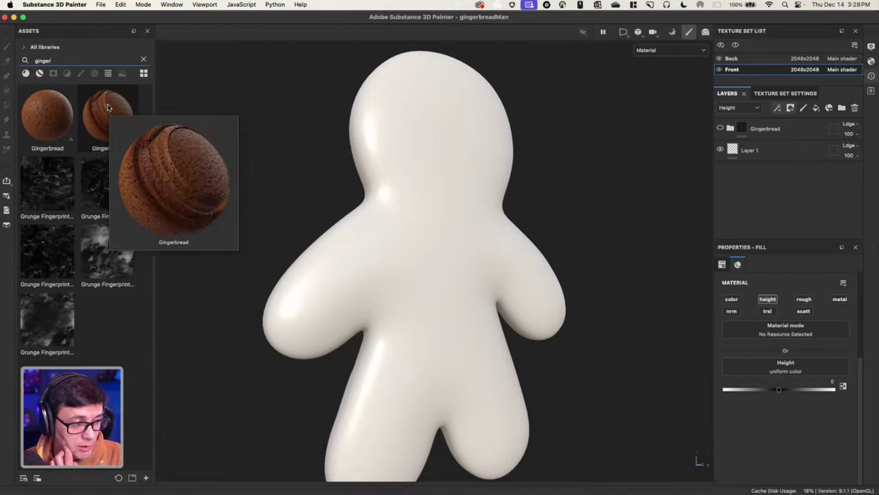
Enlarge the area showing the layer stack and look over the blank front of the gingerbread man.
alt+drag(457, 167, 491, 207)
alt+drag(387, 199, 369, 165)
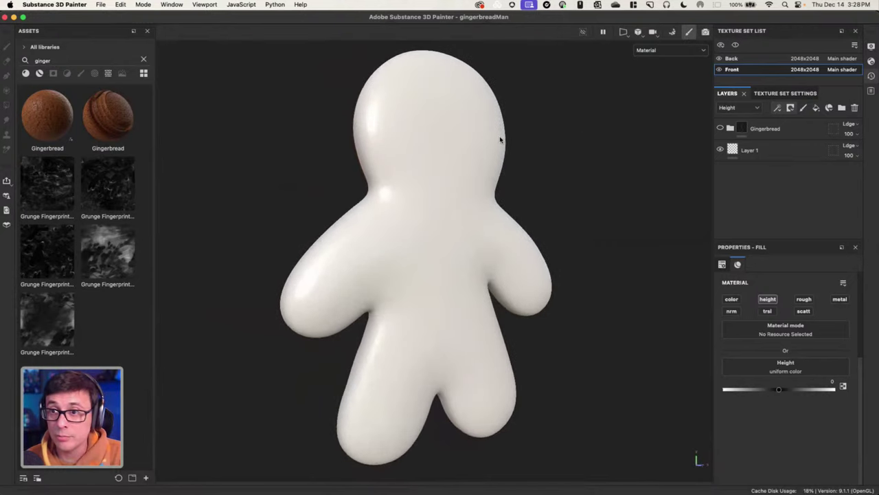
alt+right_drag(481, 158, 501, 198)
click(491, 191)
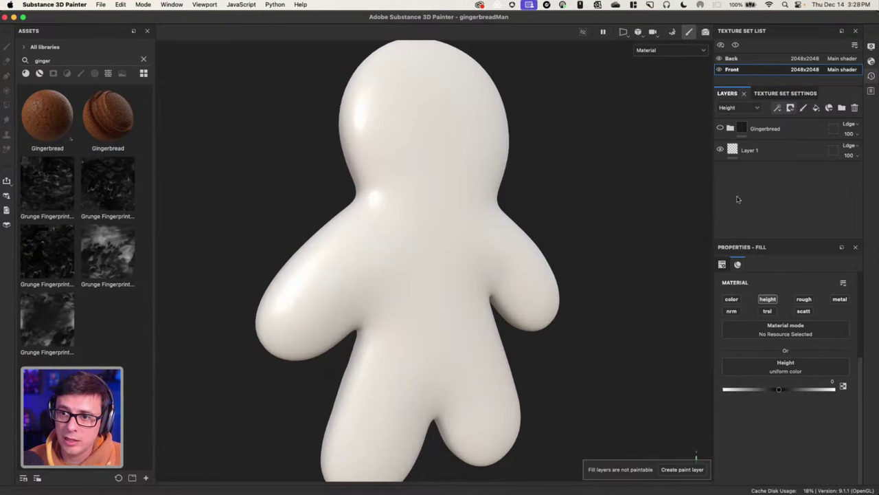
drag(739, 240, 740, 268)
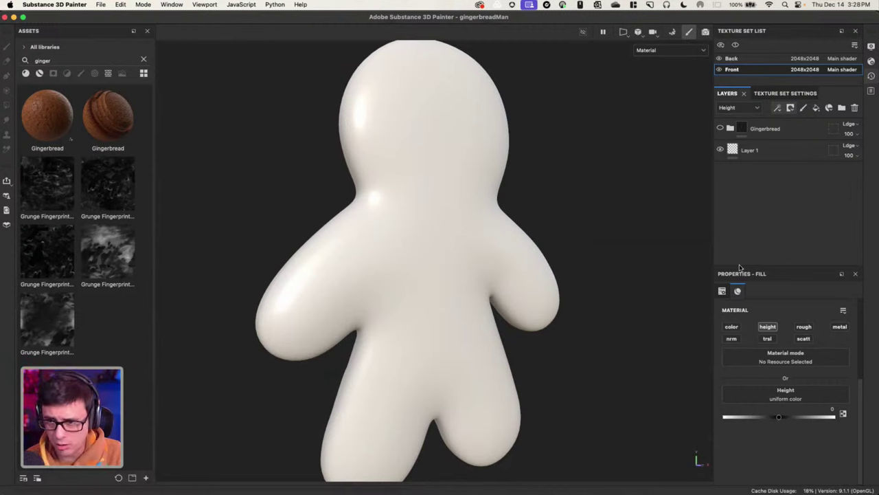
alt+drag(539, 197, 457, 190)
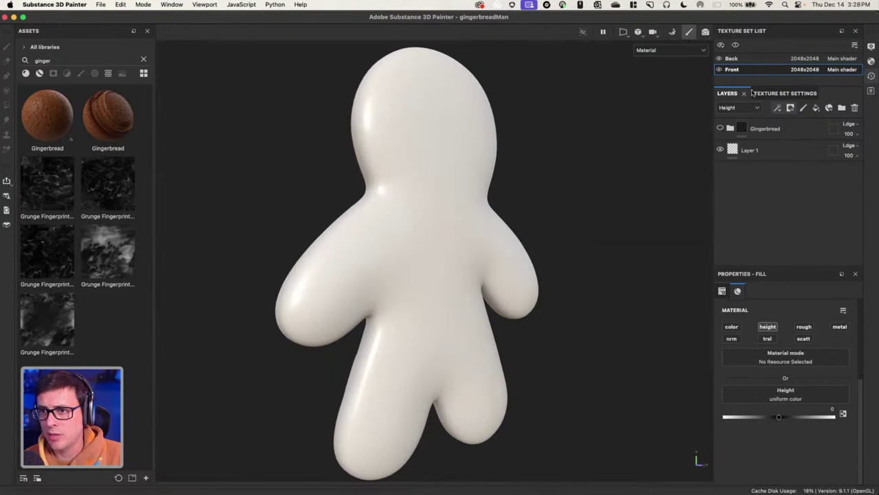
mouse_move(459, 166)
alt+mouse_down()
mouse_move(635, 161)
mouse_move(453, 157)
alt+mouse_up()
Hide and reshow the Front and Back texture sets in turn, and inspect the model from both sides.
click(719, 71)
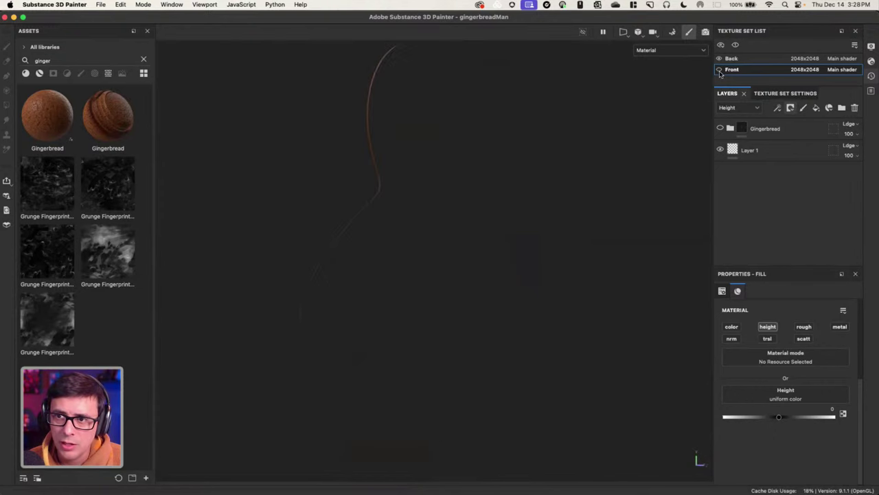
click(720, 70)
click(720, 59)
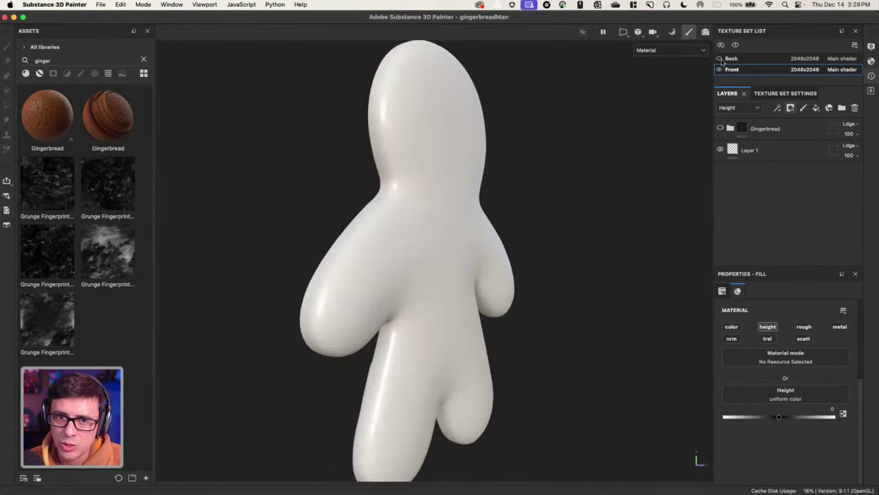
mouse_move(536, 175)
alt+mouse_down()
mouse_move(653, 179)
mouse_move(535, 179)
alt+mouse_up()
click(719, 59)
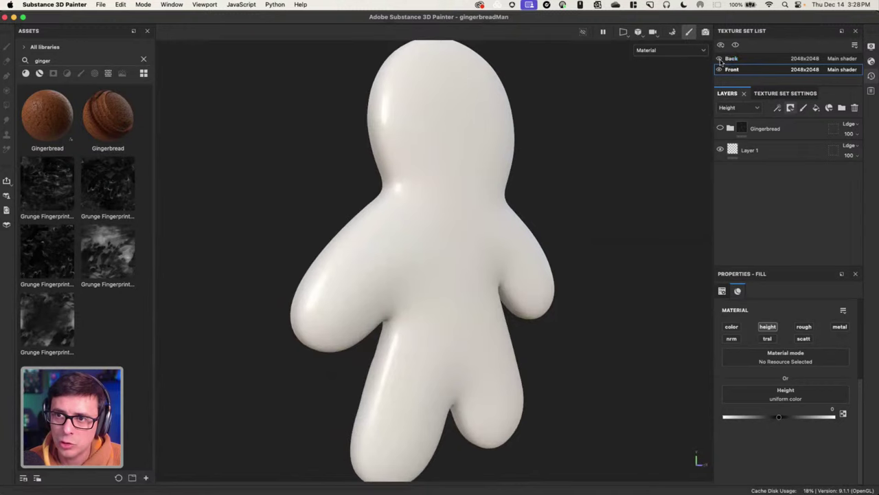
scroll(421, 233, down, 2)
alt+drag(422, 234, 535, 224)
scroll(454, 229, up, 3)
alt+drag(471, 236, 584, 231)
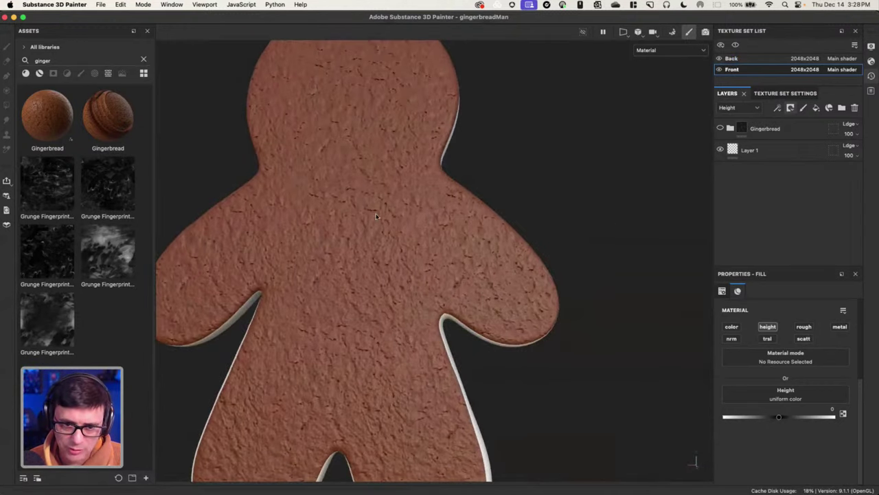
alt+drag(382, 226, 485, 237)
alt+middle_drag(485, 238, 473, 241)
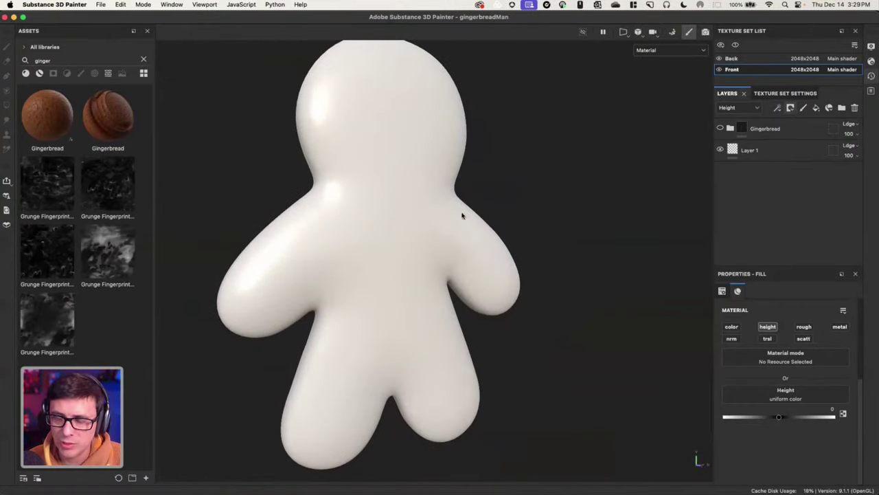
alt+right_drag(461, 213, 450, 249)
Open the mesh map baking settings for the Front texture set, with the whole gingerbread man framed.
click(778, 94)
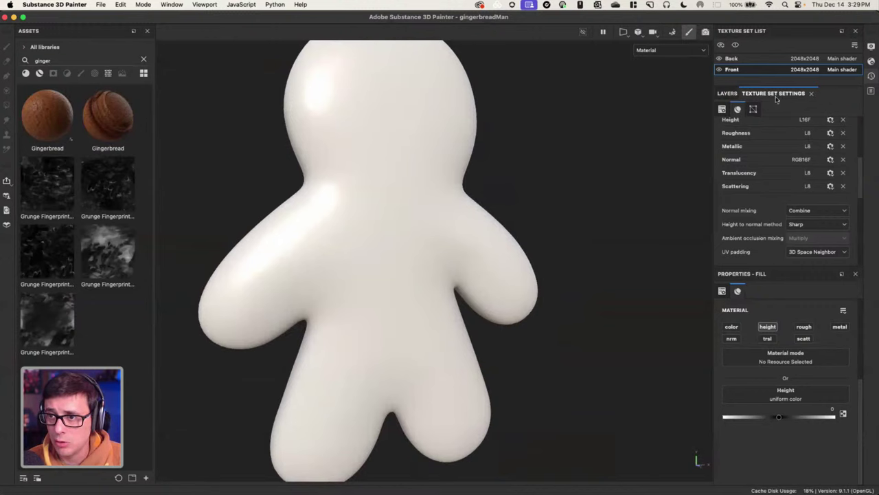
scroll(787, 186, down, 5)
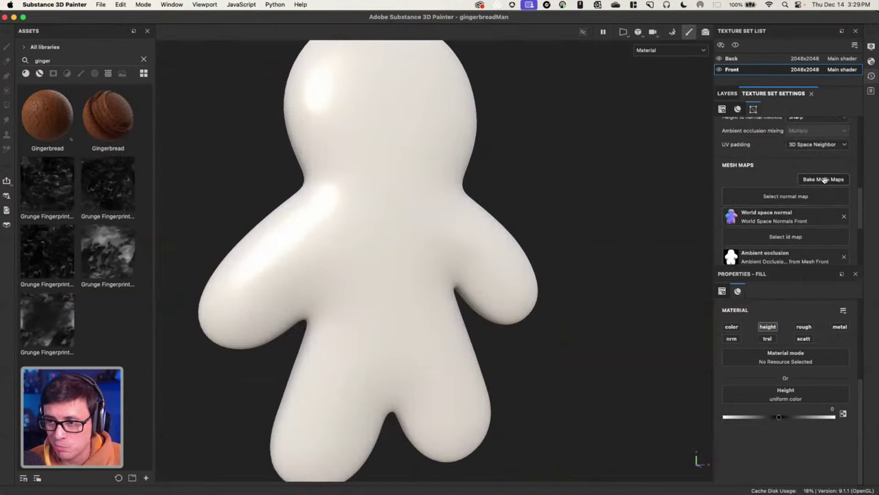
click(824, 179)
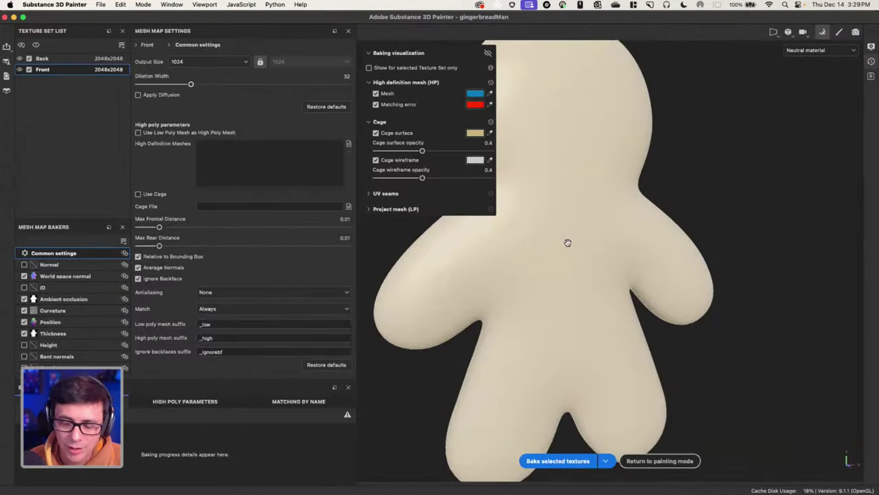
alt+right_drag(616, 276, 554, 265)
alt+middle_drag(620, 257, 690, 264)
alt+drag(690, 264, 646, 251)
alt+right_drag(646, 252, 702, 285)
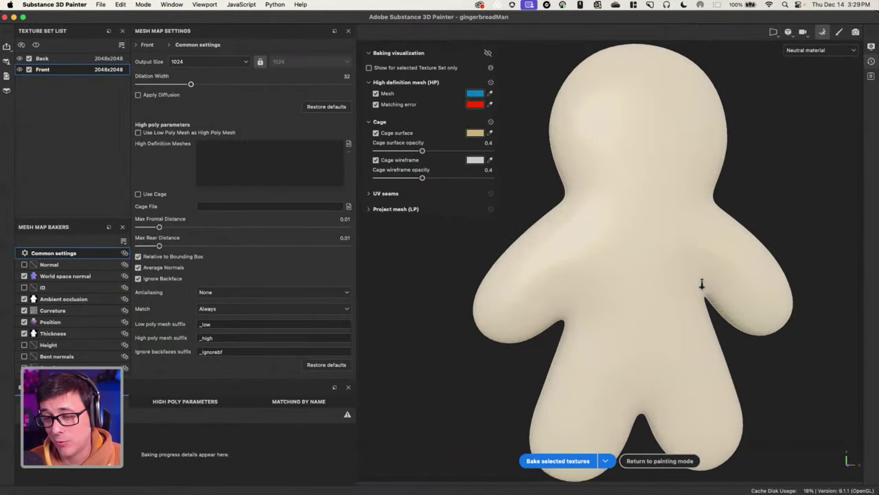
alt+drag(702, 285, 704, 281)
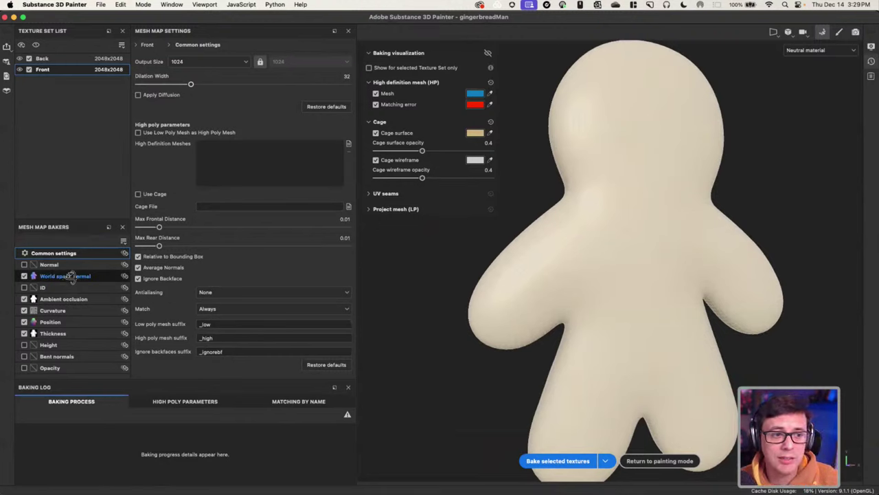
Set the bake output size to 2048, bake the selected mesh maps for Front and Back, and return to painting mode.
click(553, 460)
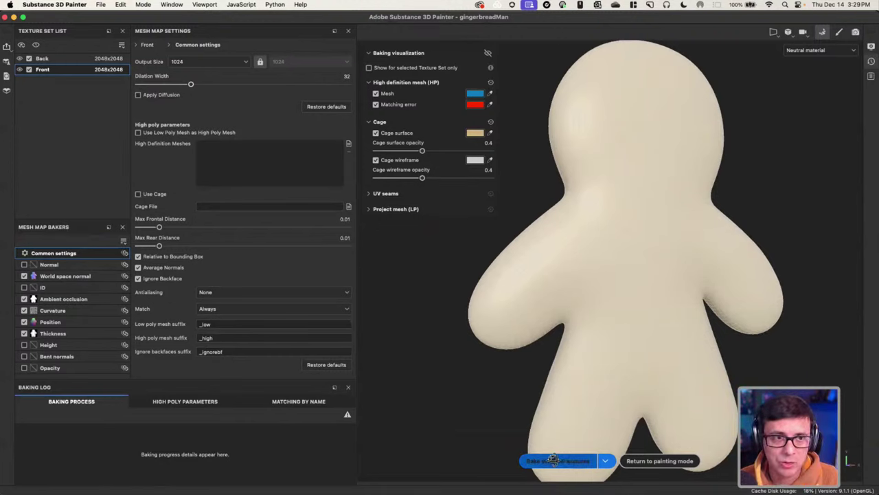
click(215, 61)
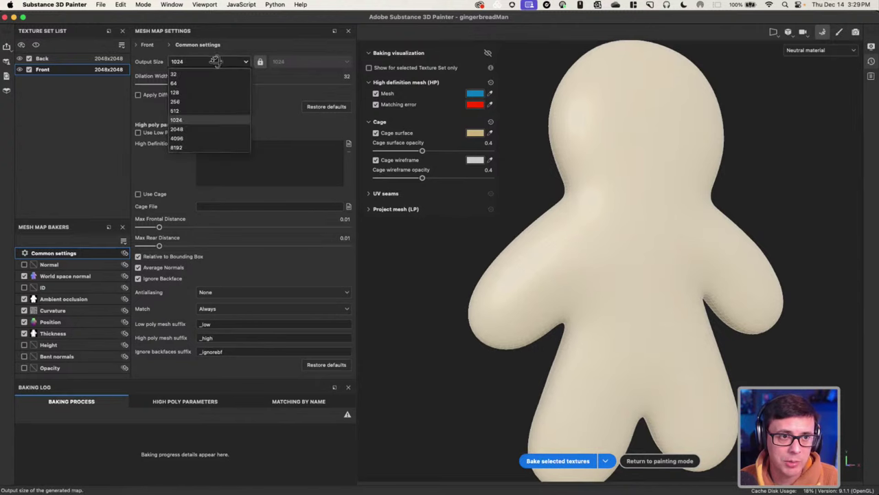
click(178, 129)
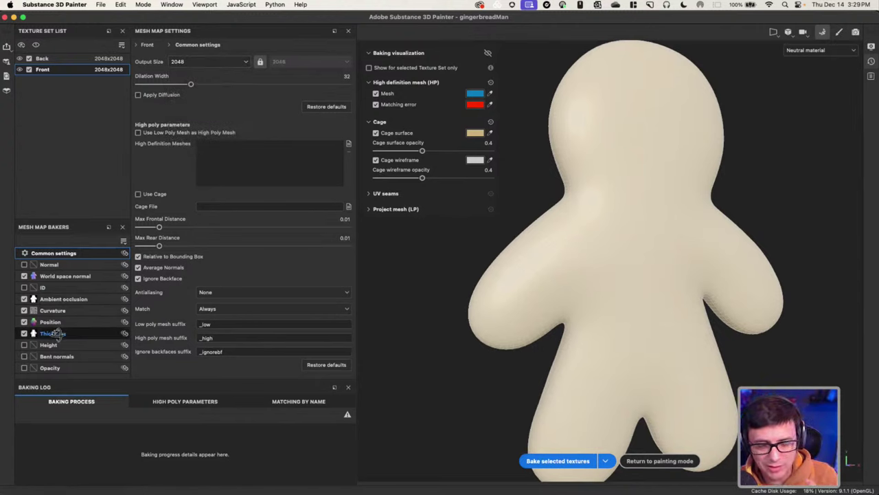
mouse_move(65, 310)
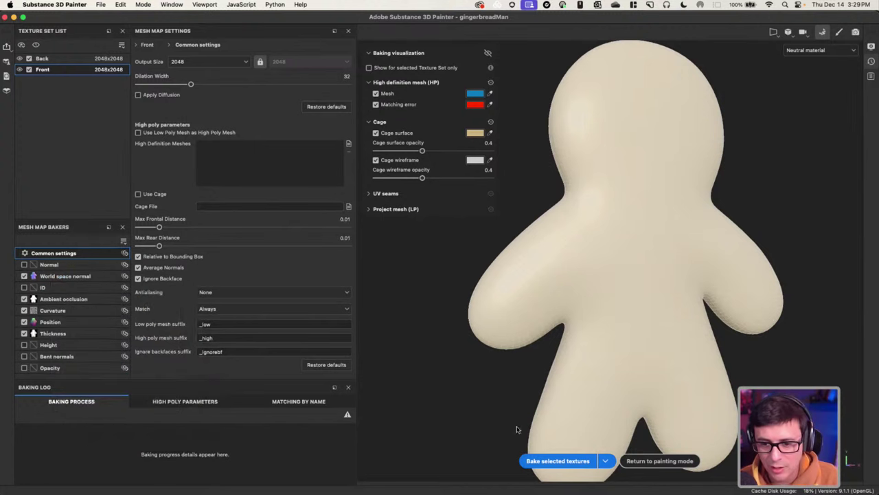
click(550, 461)
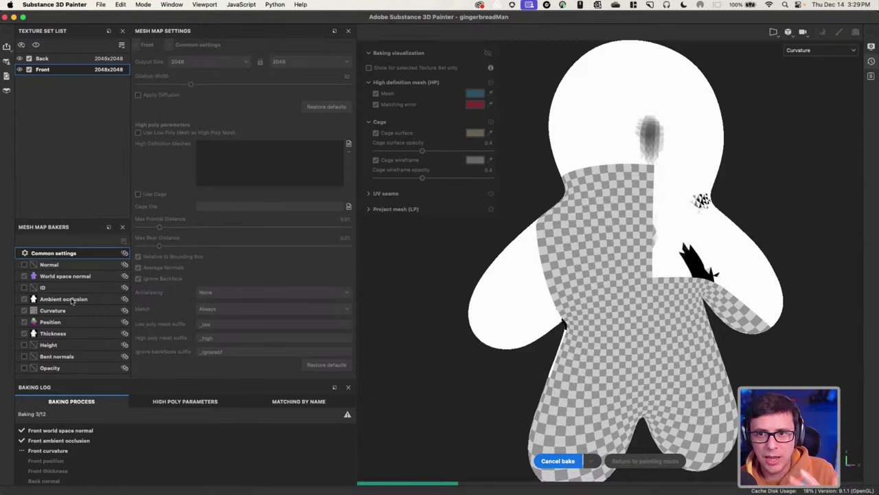
mouse_move(72, 301)
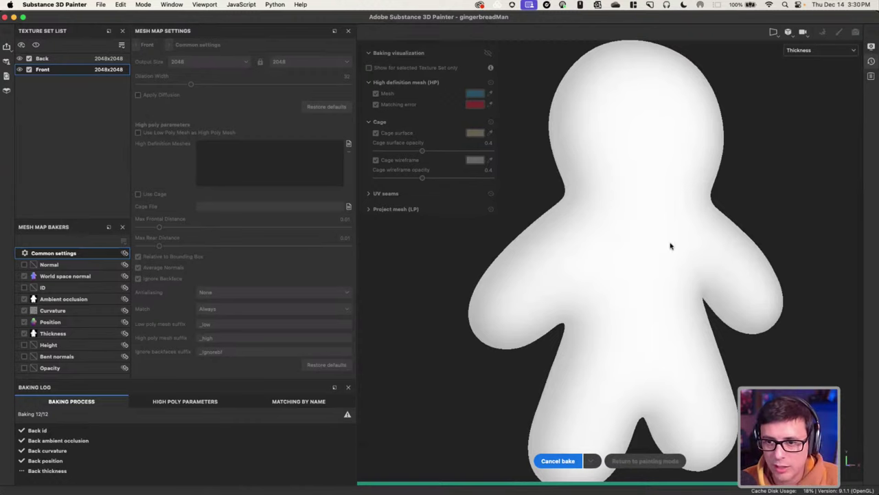
alt+drag(662, 237, 671, 273)
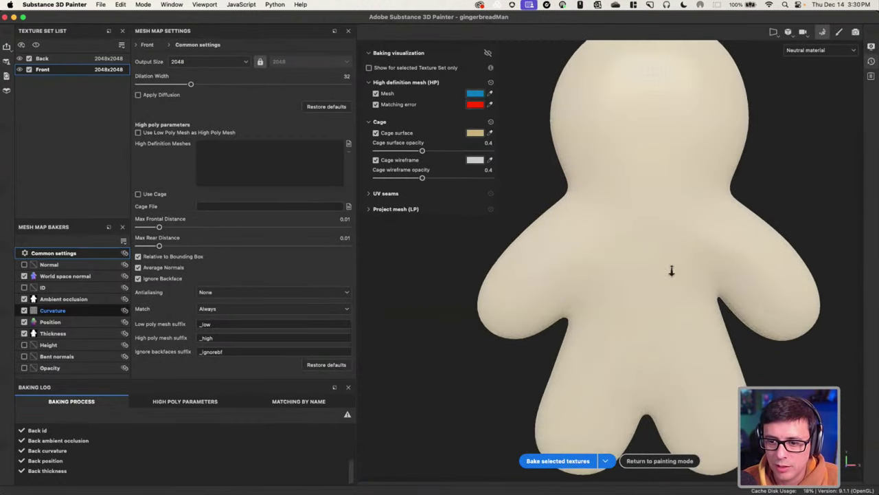
click(654, 461)
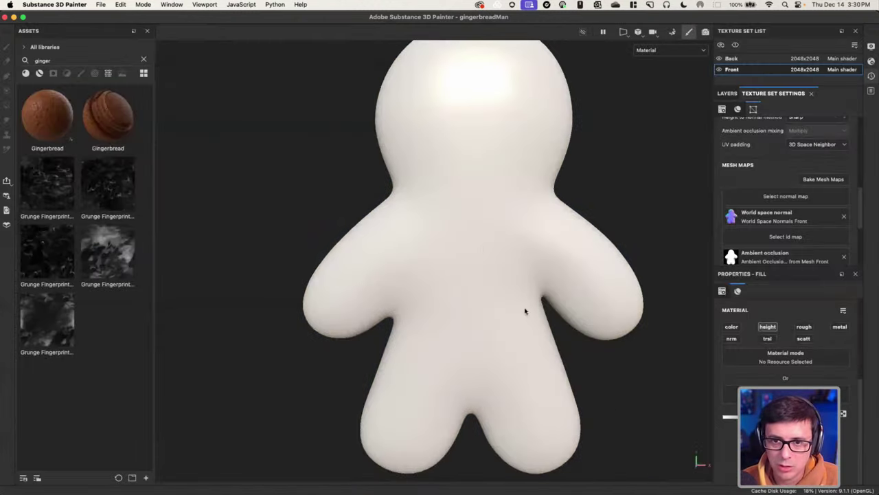
Check the model's surface, return to the layer stack and collapse the hidden Gingerbread folder.
alt+right_drag(532, 260, 467, 241)
alt+drag(467, 241, 441, 285)
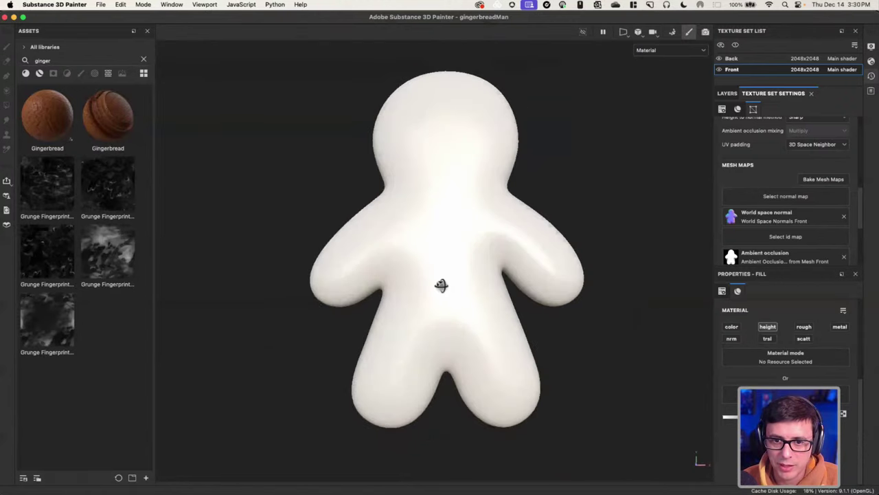
alt+right_drag(442, 285, 572, 356)
alt+drag(572, 356, 530, 247)
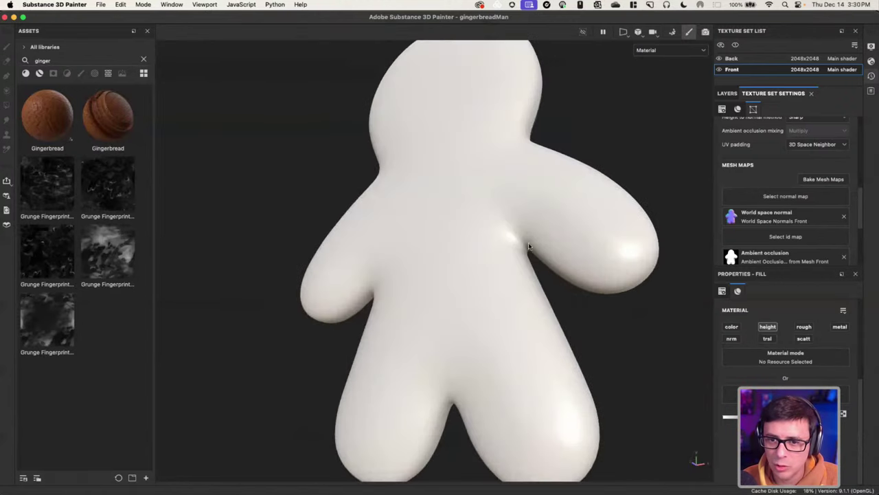
alt+right_drag(539, 266, 499, 288)
alt+drag(498, 288, 549, 252)
click(727, 94)
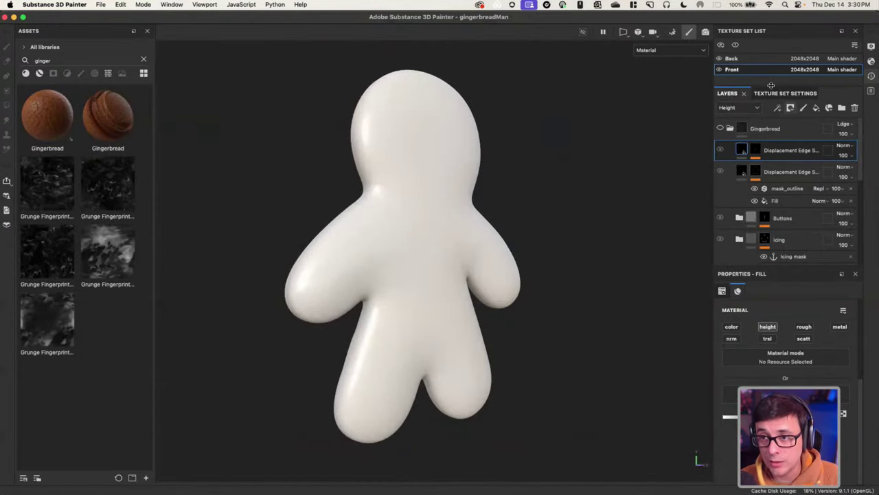
drag(770, 93, 770, 95)
click(729, 137)
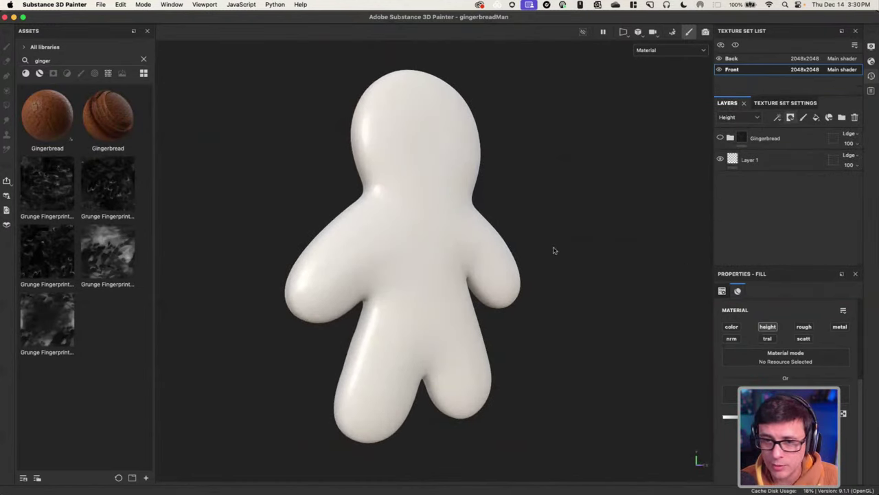
Try adding the Gingerbread smart material beneath Layer 1 in the Front texture set.
mouse_move(107, 119)
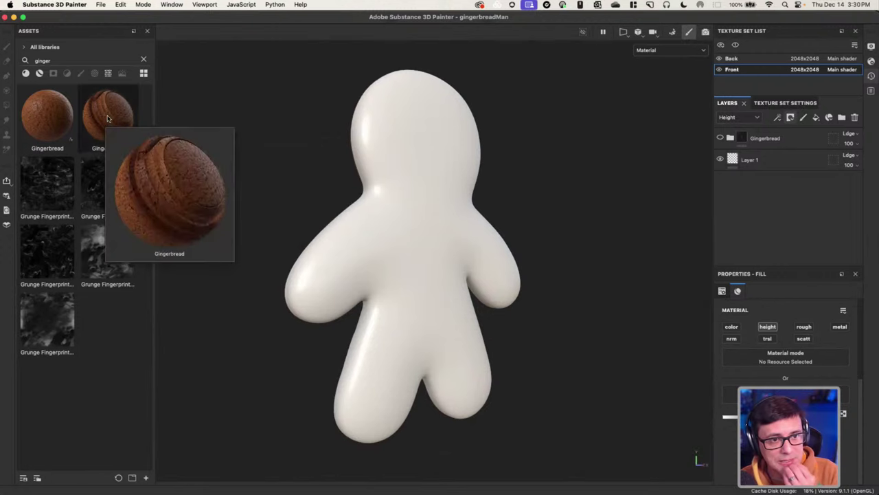
drag(104, 119, 744, 234)
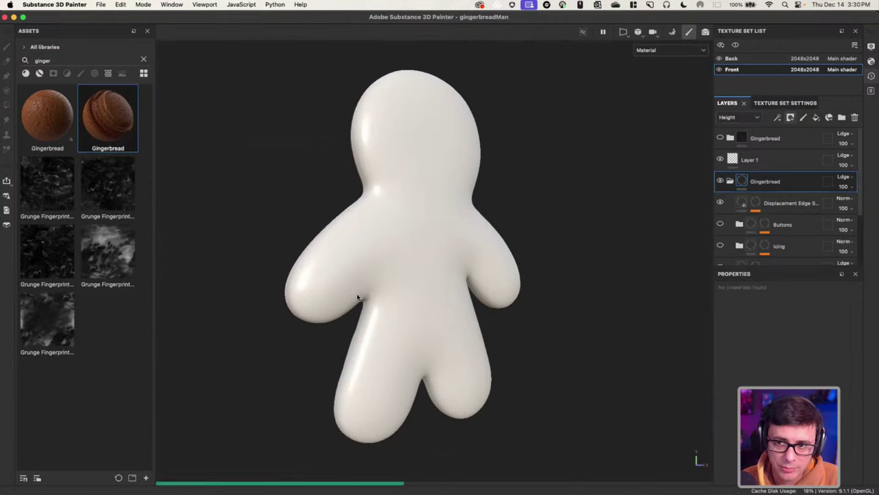
key(super+z)
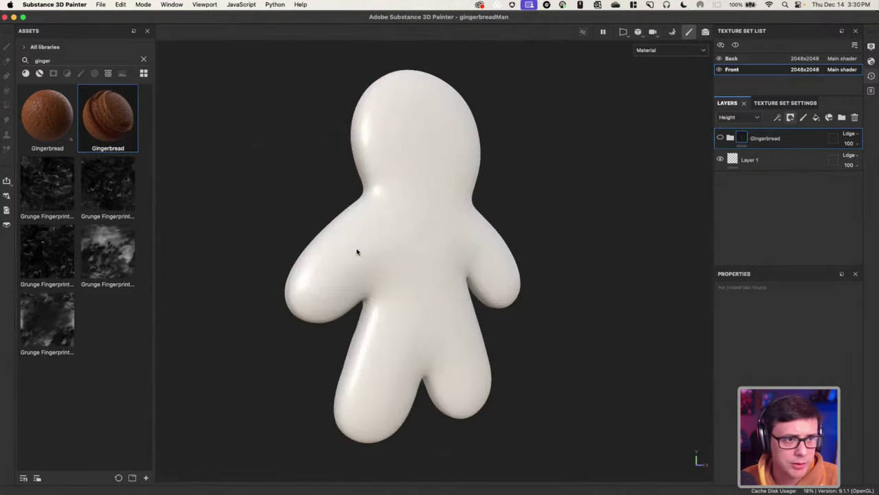
Add the Gingerbread base material as a fill layer beneath Layer 1 in the Front texture set.
drag(45, 116, 813, 213)
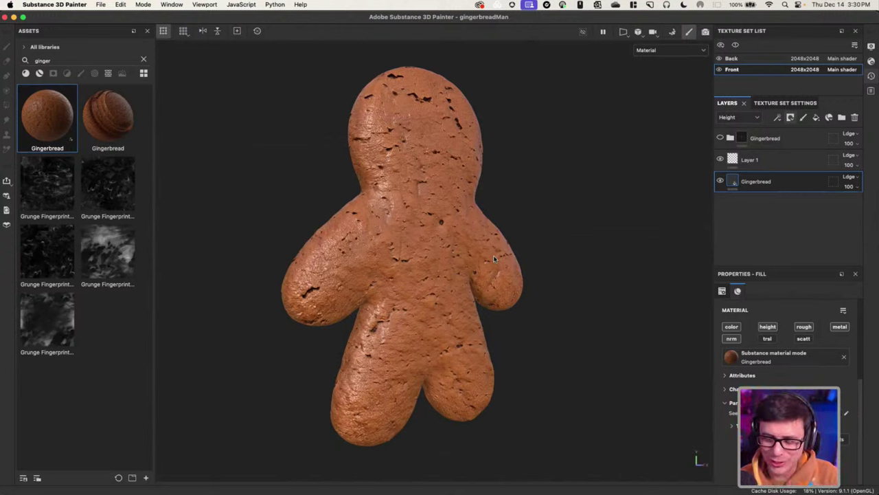
scroll(426, 237, up, 2)
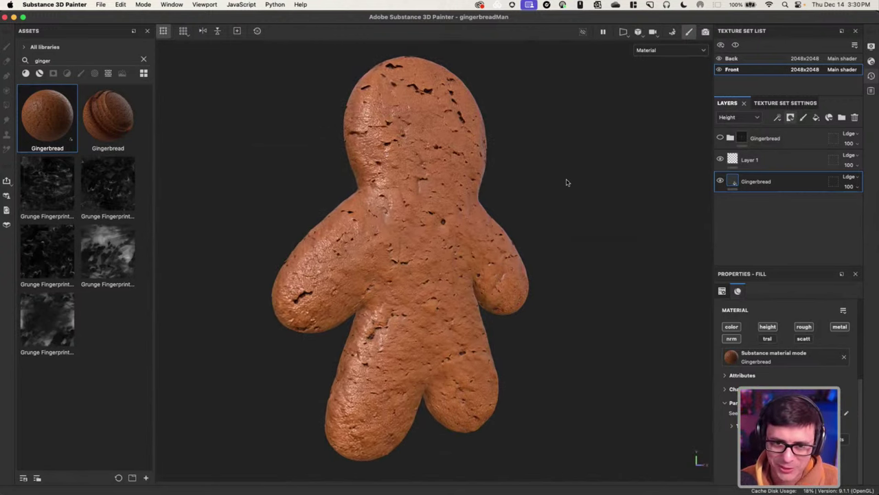
scroll(435, 218, down, 1)
mouse_move(435, 218)
alt+mouse_down()
mouse_move(281, 231)
mouse_move(443, 182)
mouse_move(367, 249)
mouse_move(294, 259)
mouse_move(447, 250)
alt+mouse_up()
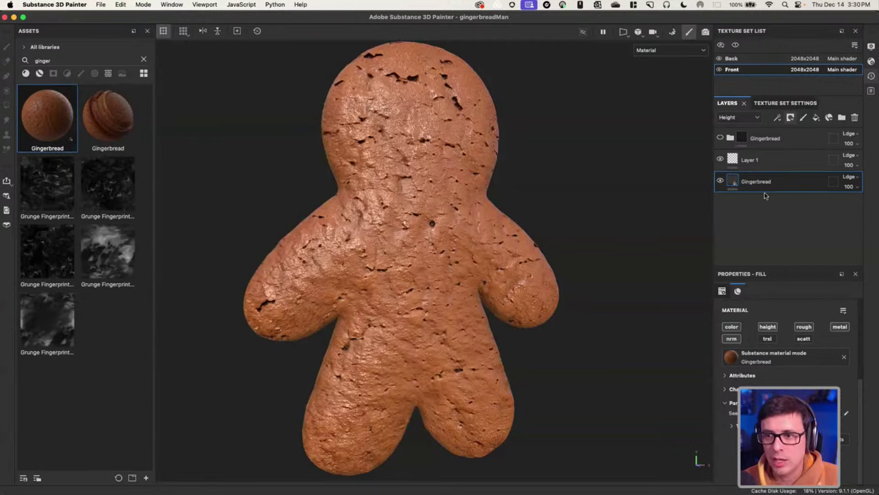
alt+drag(530, 303, 487, 267)
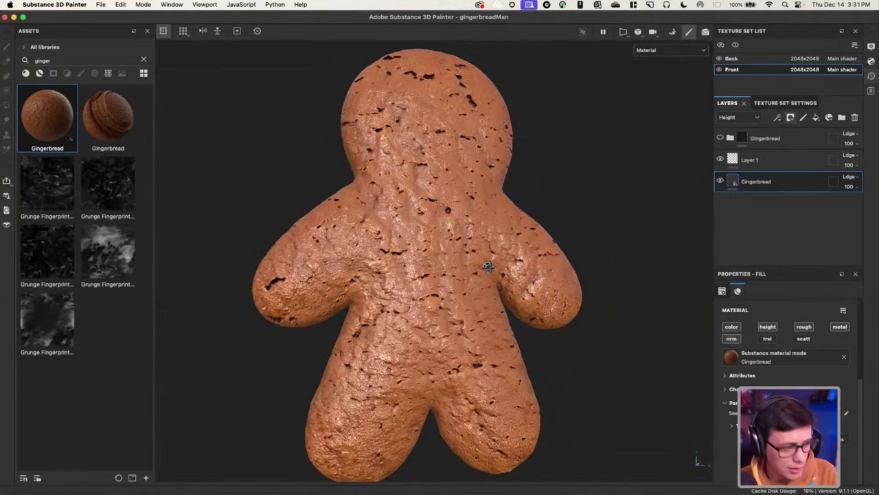
scroll(481, 230, up, 2)
alt+drag(412, 245, 504, 244)
Add a Levels effect to the Gingerbread fill layer affecting Roughness, and show the layer stack's Base color channel.
click(777, 117)
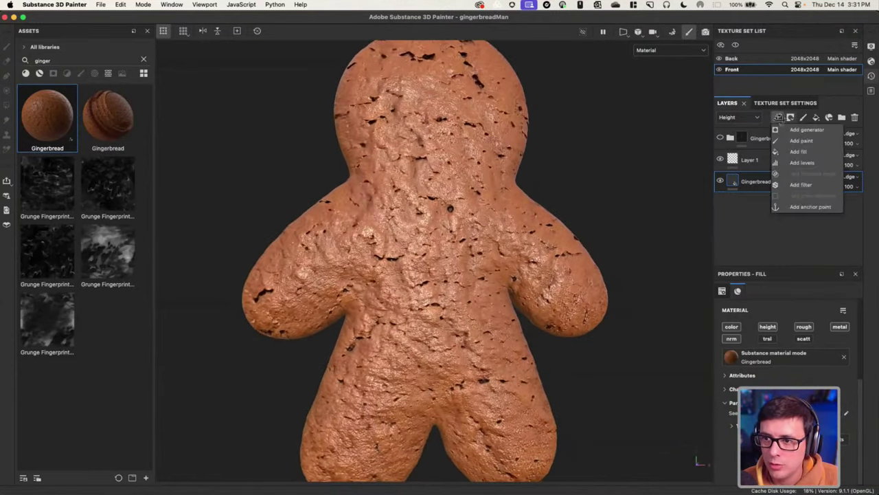
click(778, 165)
click(739, 118)
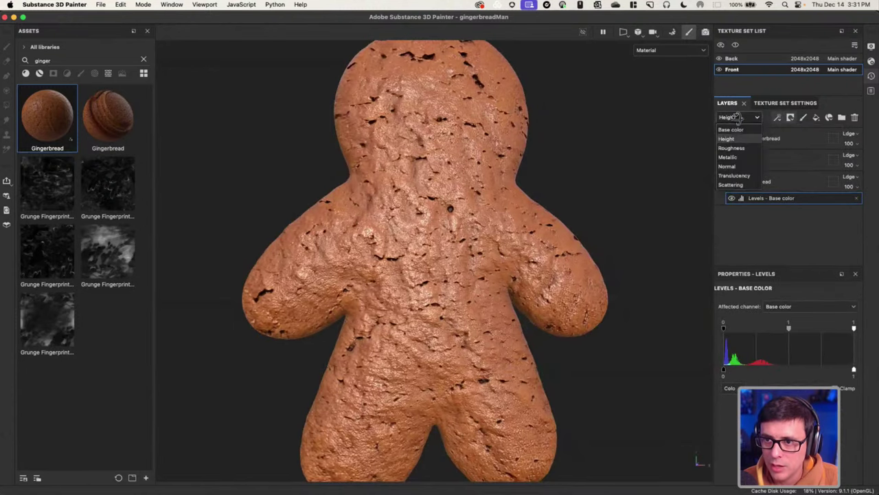
click(728, 129)
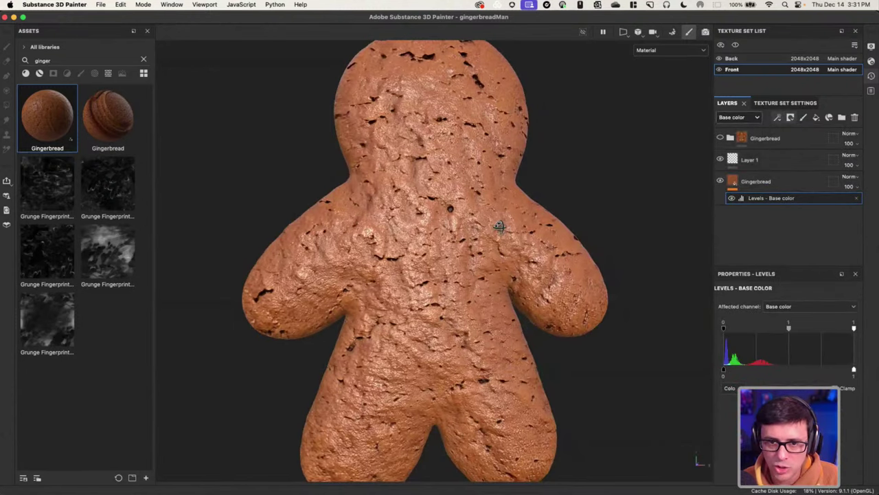
alt+drag(499, 222, 500, 228)
scroll(500, 227, up, 2)
click(811, 306)
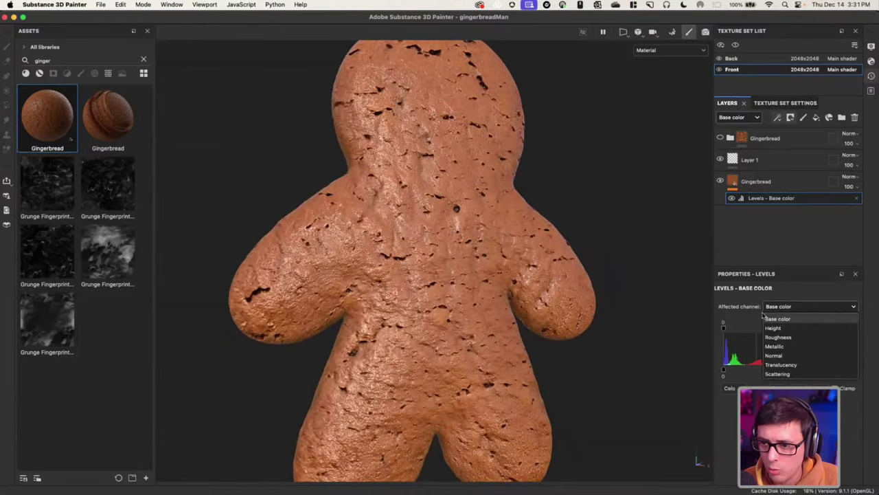
click(790, 338)
alt+drag(621, 296, 542, 258)
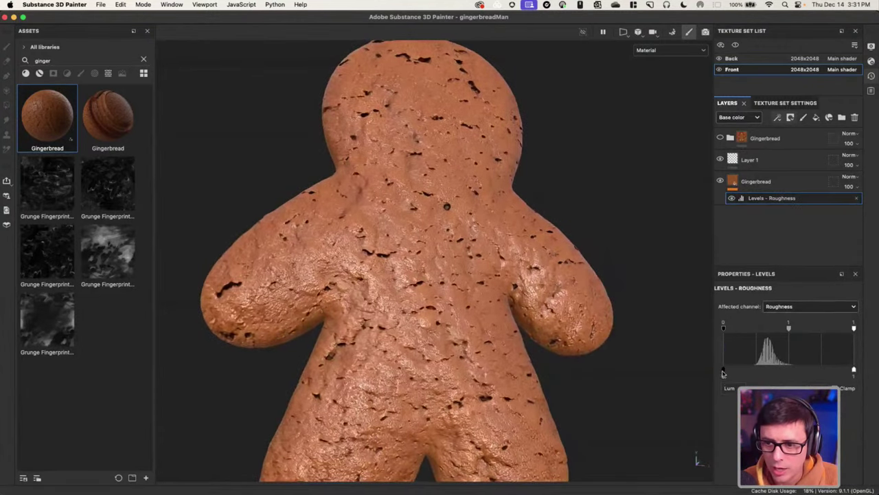
Set the Roughness Levels output range to about 0.239 for the low end and 0.831 for the high end.
drag(722, 373, 756, 377)
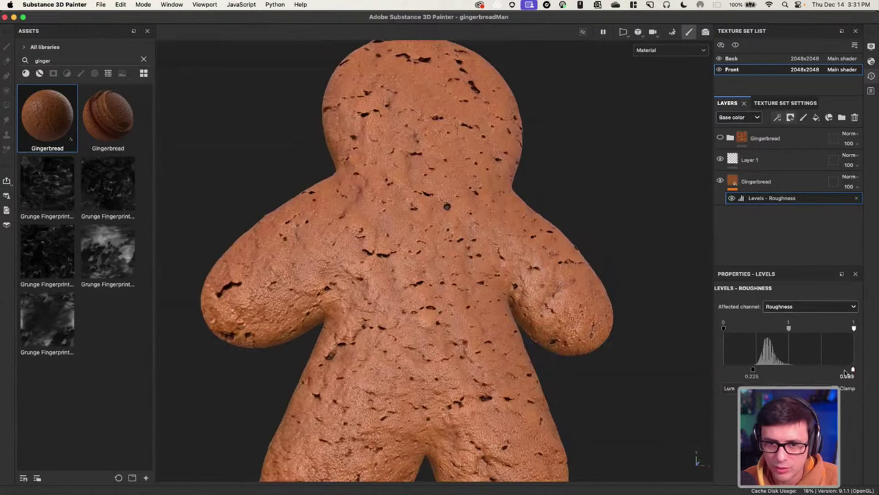
drag(846, 372, 808, 371)
scroll(506, 305, down, 5)
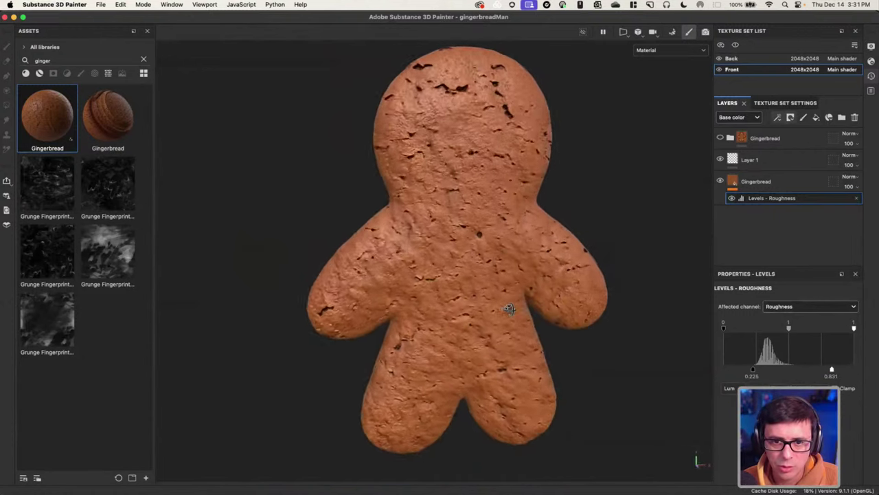
drag(755, 373, 775, 375)
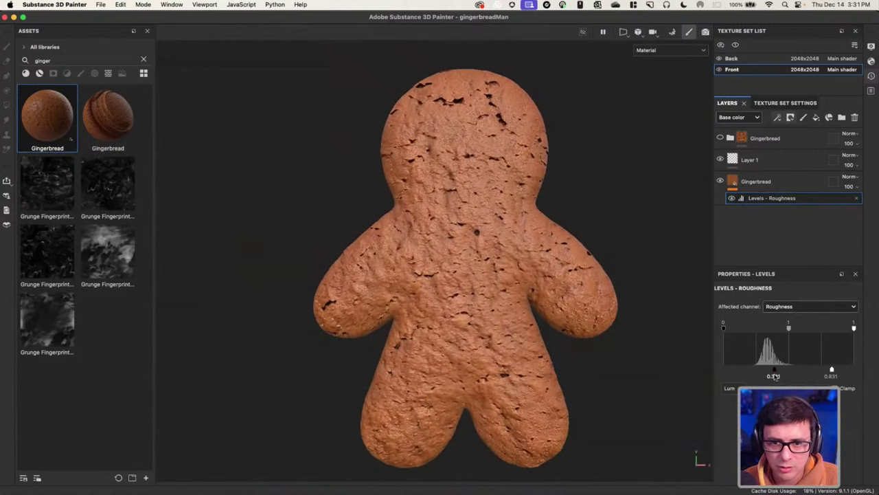
alt+drag(504, 265, 550, 322)
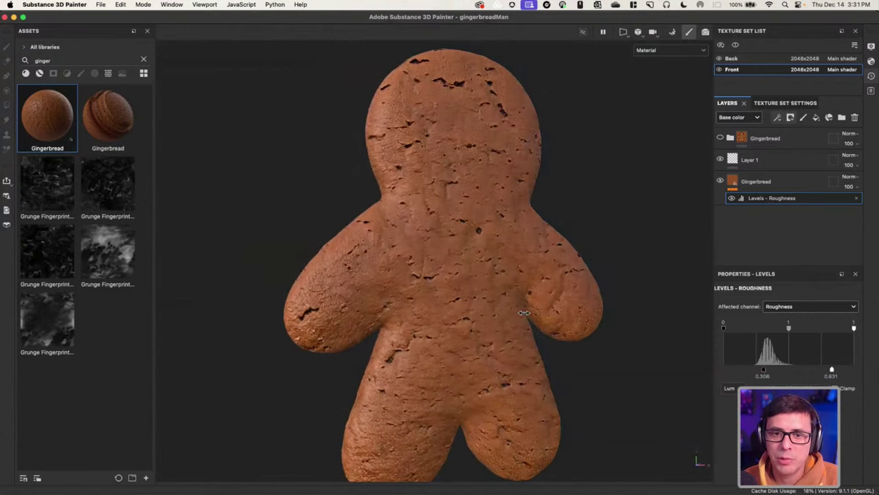
shift+right_drag(549, 322, 709, 354)
drag(764, 373, 751, 373)
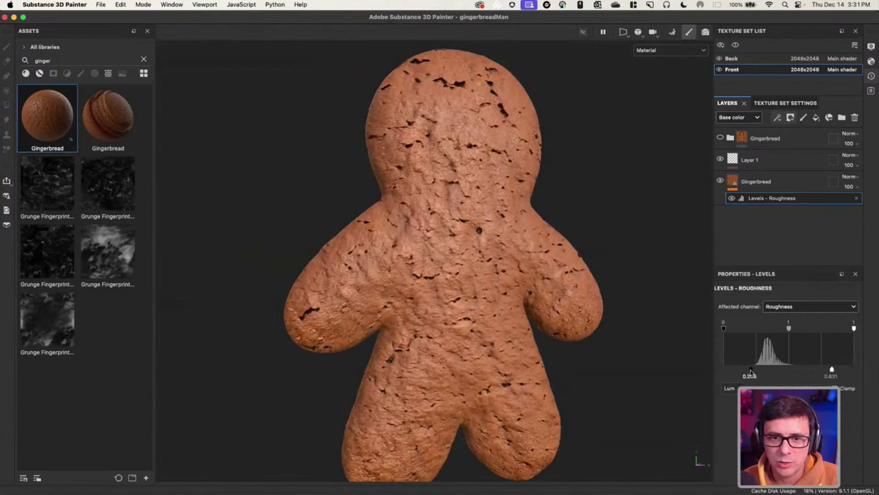
mouse_move(550, 330)
alt+mouse_down()
mouse_move(515, 304)
mouse_move(514, 291)
mouse_move(556, 334)
alt+mouse_up()
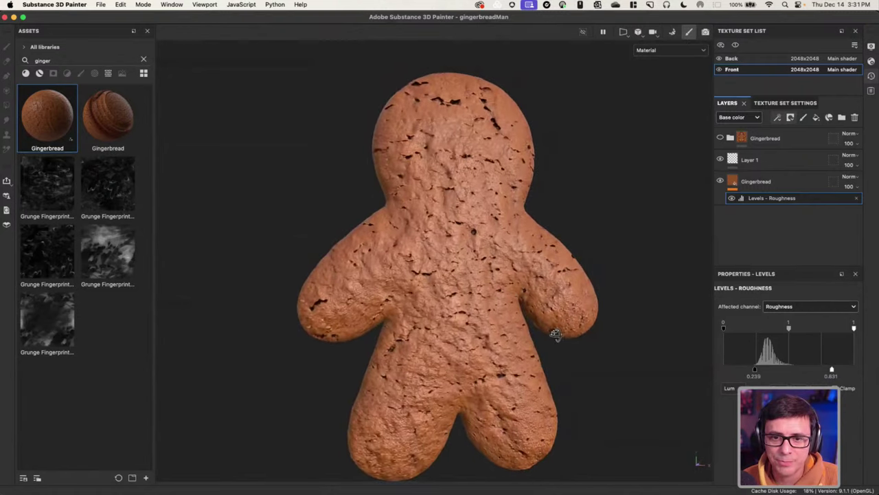
Set the Gingerbread fill layer's UV tiling to 2.
click(762, 180)
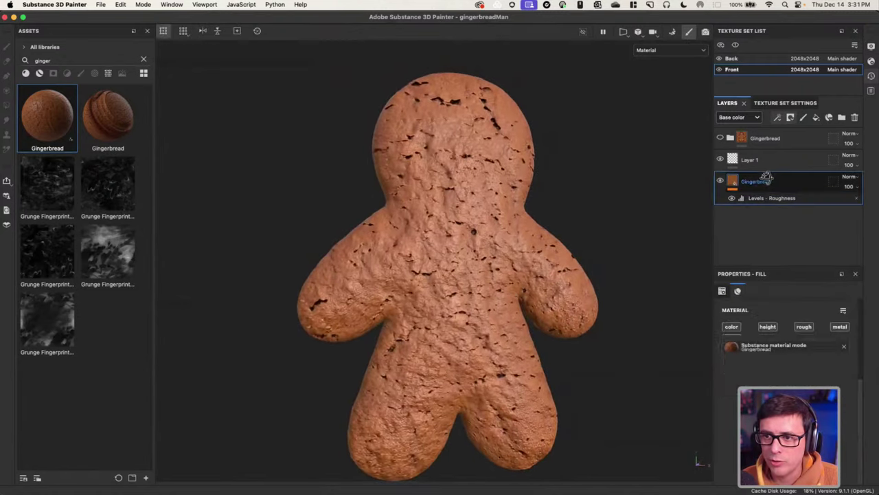
click(723, 293)
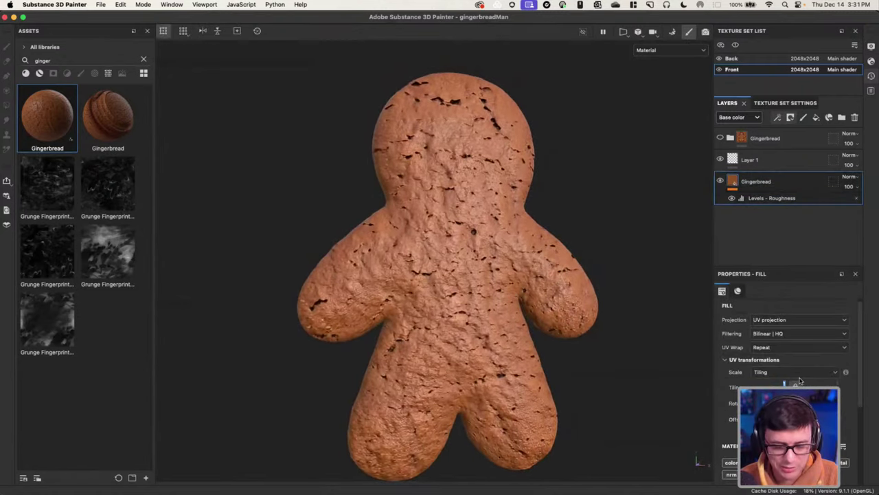
text(2)
key(Return)
scroll(491, 240, up, 2)
mouse_move(491, 240)
alt+mouse_down()
mouse_move(507, 242)
mouse_move(489, 241)
alt+mouse_up()
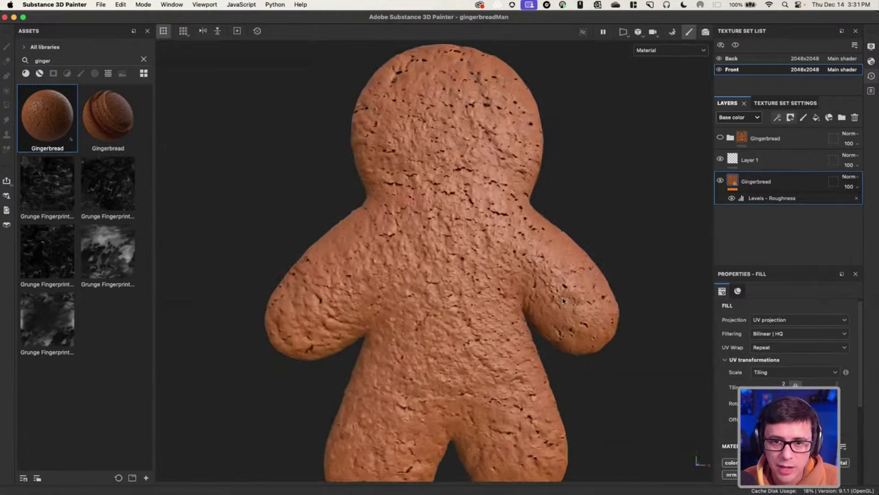
Examine the scale of the cracks and pores and the surface sheen across the gingerbread man's front.
alt+middle_drag(557, 335, 498, 301)
shift+right_drag(491, 301, 517, 297)
scroll(522, 278, down, 2)
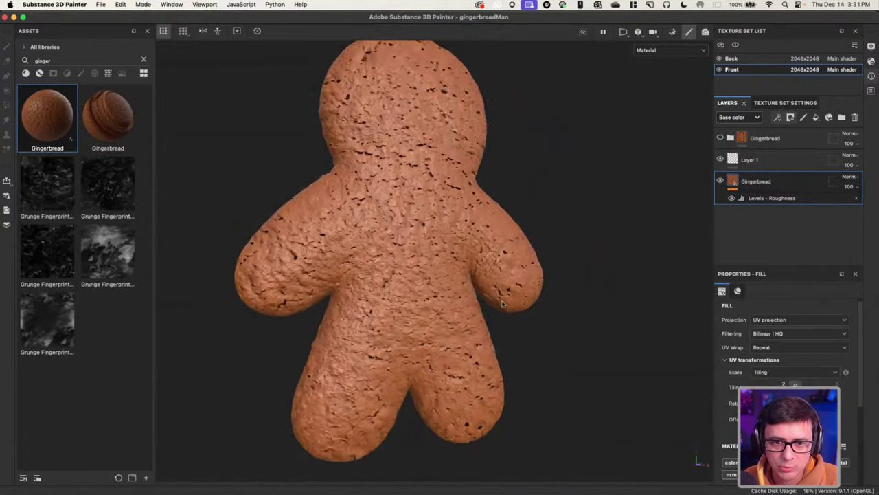
mouse_move(473, 288)
alt+mouse_down()
mouse_move(455, 278)
mouse_move(476, 272)
mouse_move(490, 286)
alt+mouse_up()
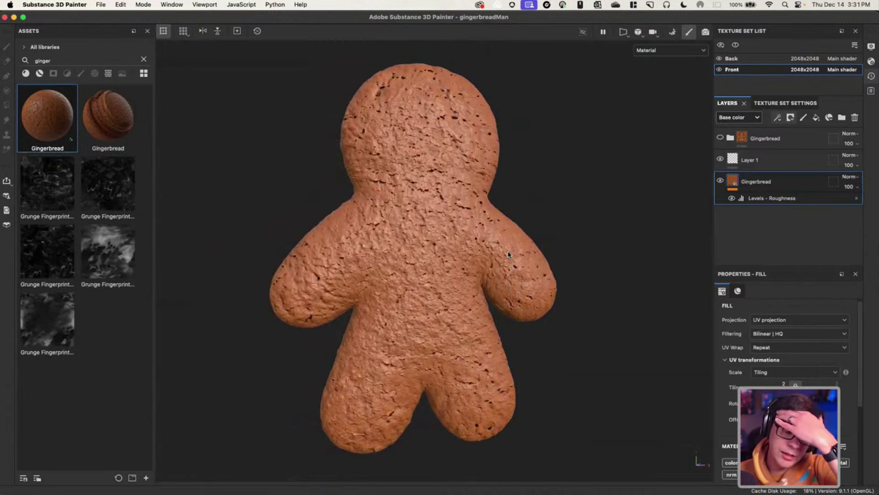
alt+drag(483, 186, 455, 280)
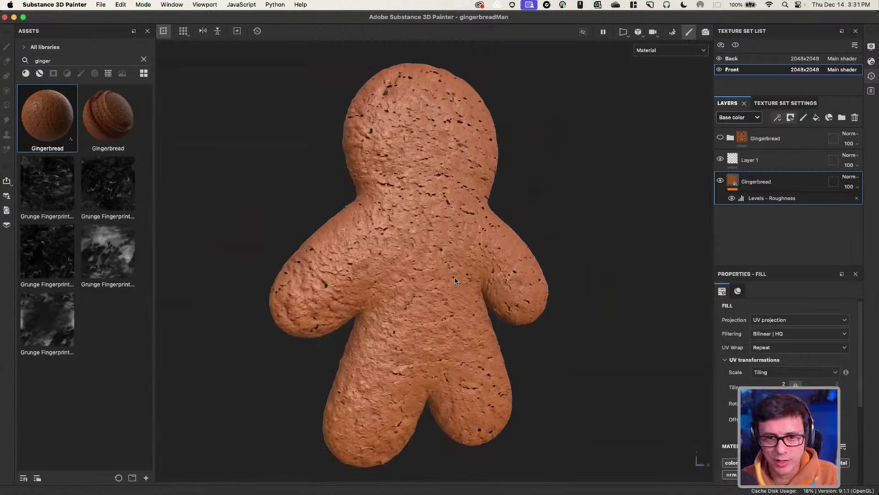
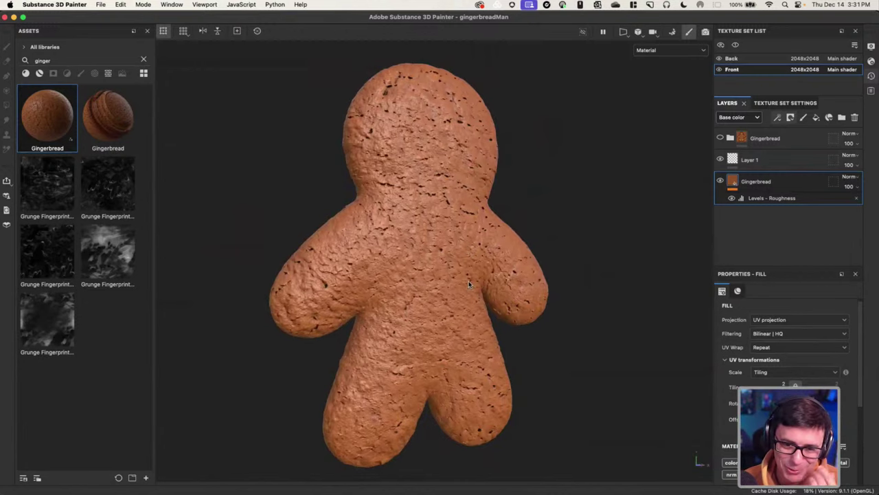
alt+right_drag(450, 239, 469, 293)
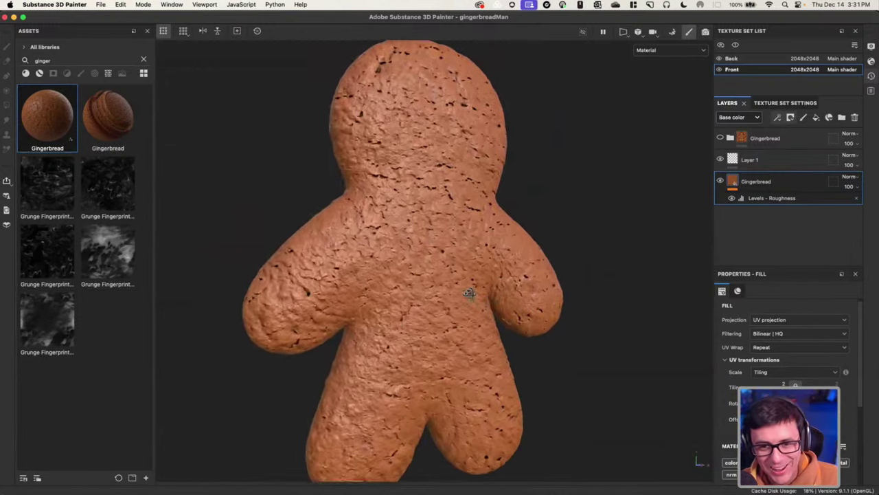
alt+drag(470, 292, 436, 293)
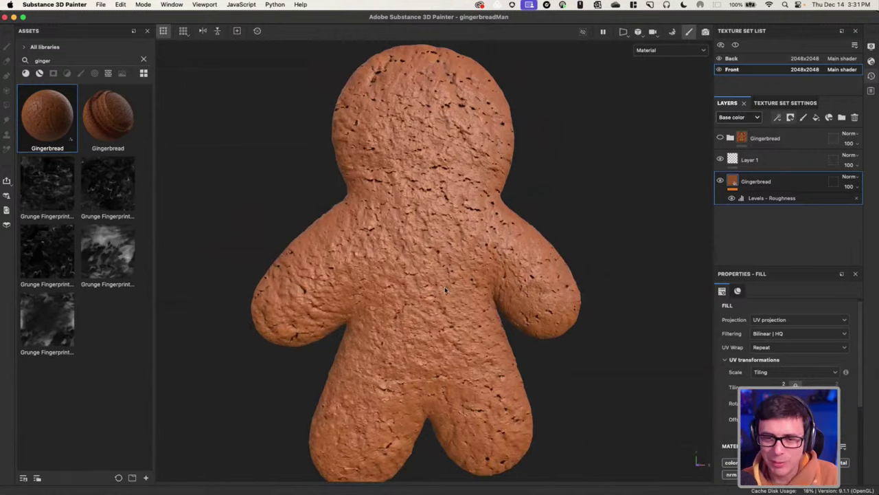
scroll(445, 289, up, 3)
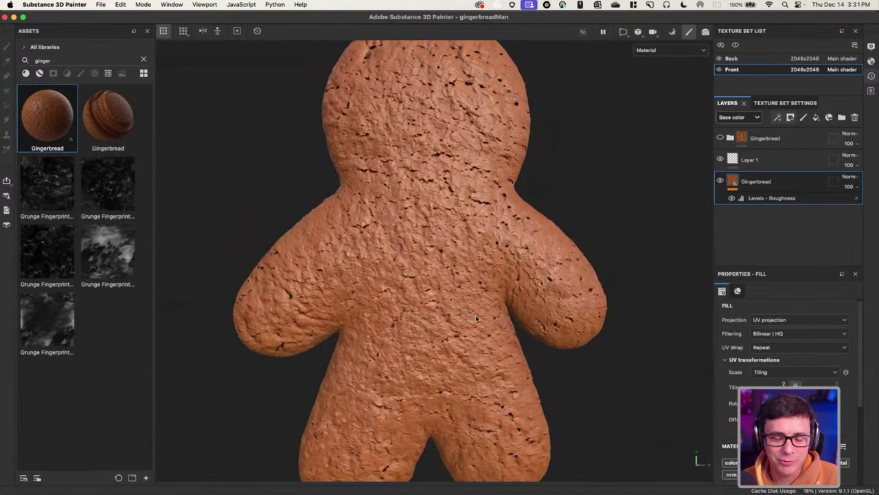
alt+right_drag(476, 317, 429, 261)
alt+drag(430, 261, 448, 257)
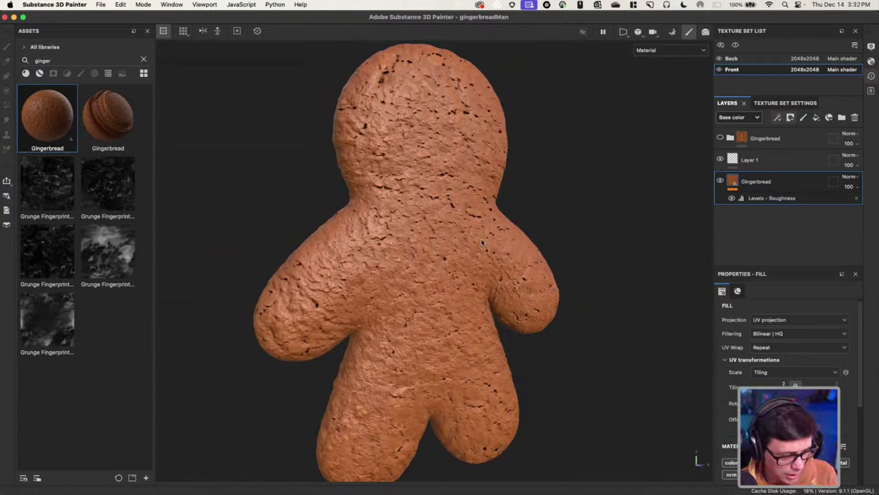
mouse_move(446, 251)
alt+right_down()
mouse_move(473, 269)
mouse_move(465, 281)
mouse_move(435, 247)
alt+right_up()
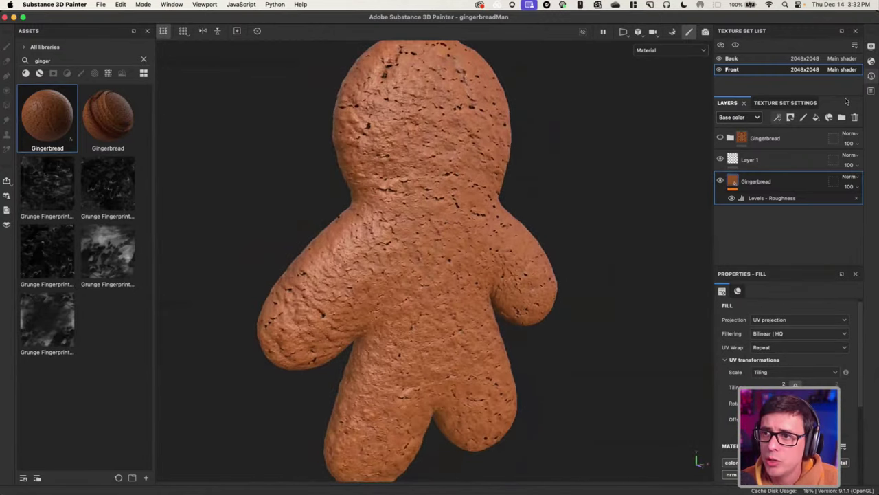
Check the Main shader's displacement and tessellation settings, then close the shader settings.
click(871, 61)
click(704, 117)
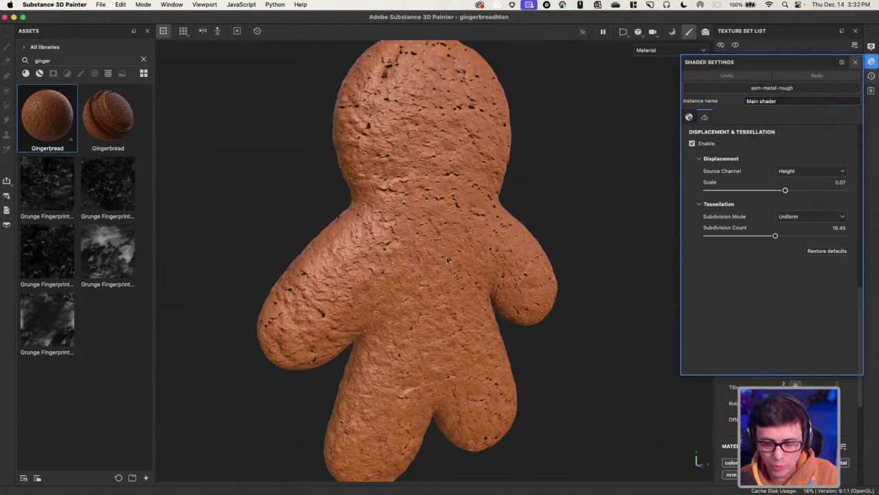
click(855, 62)
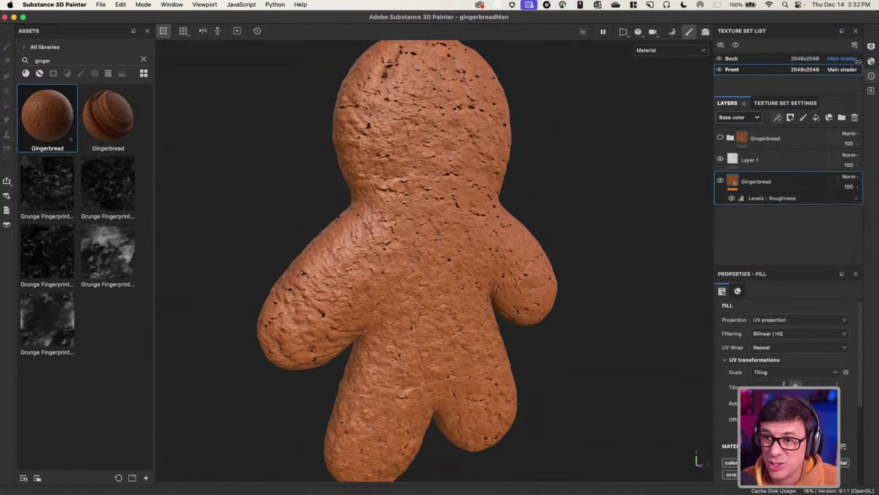
Inspect the displaced cookie surface from several angles and review the Gingerbread fill layer's UV transformation settings.
scroll(481, 288, up, 5)
scroll(548, 277, down, 3)
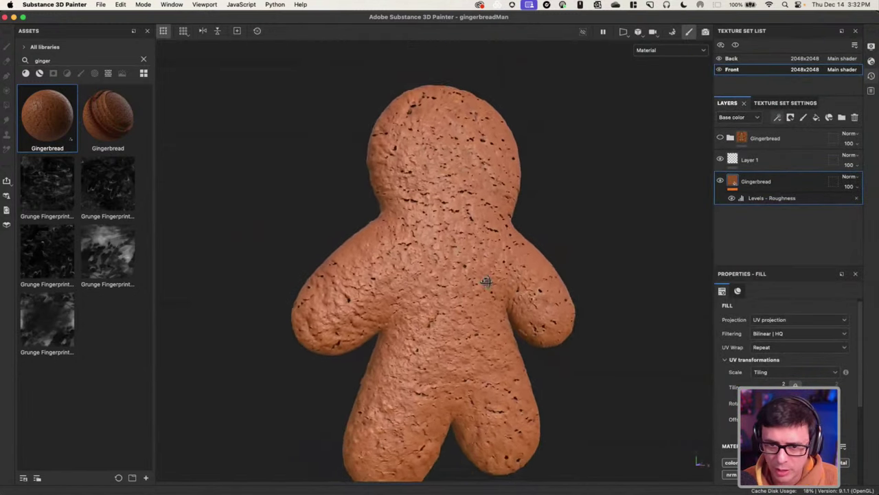
alt+drag(487, 281, 525, 287)
alt+middle_drag(525, 288, 467, 270)
alt+drag(481, 256, 380, 266)
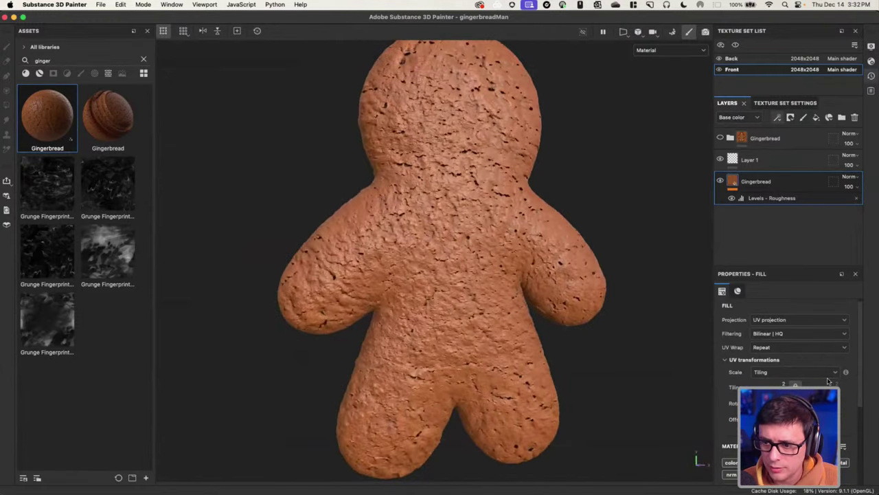
scroll(790, 343, down, 3)
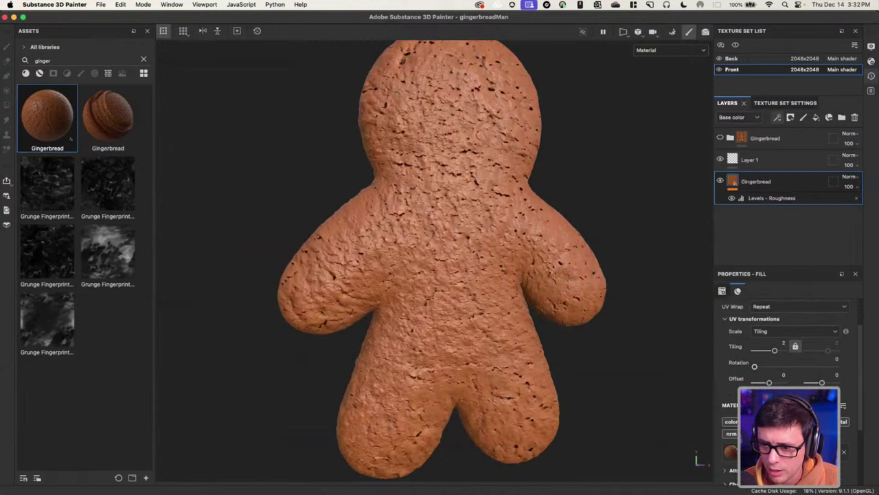
scroll(576, 336, up, 1)
alt+drag(575, 336, 585, 314)
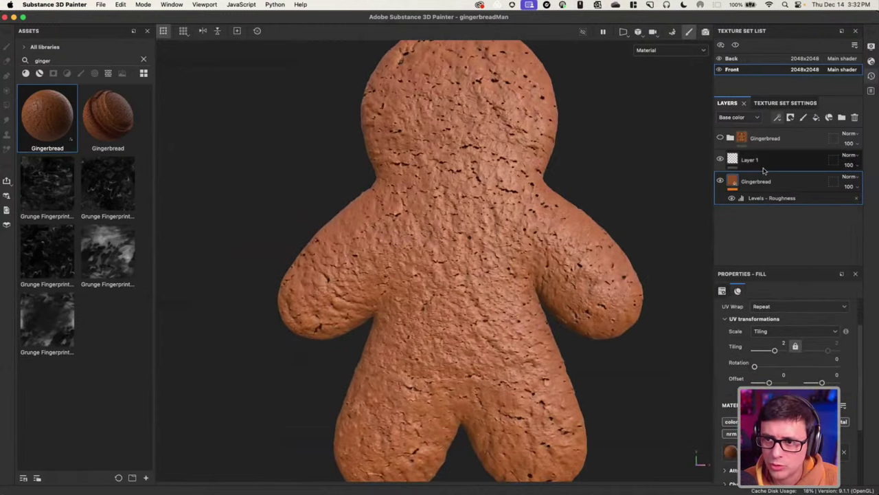
alt+right_drag(490, 93, 479, 141)
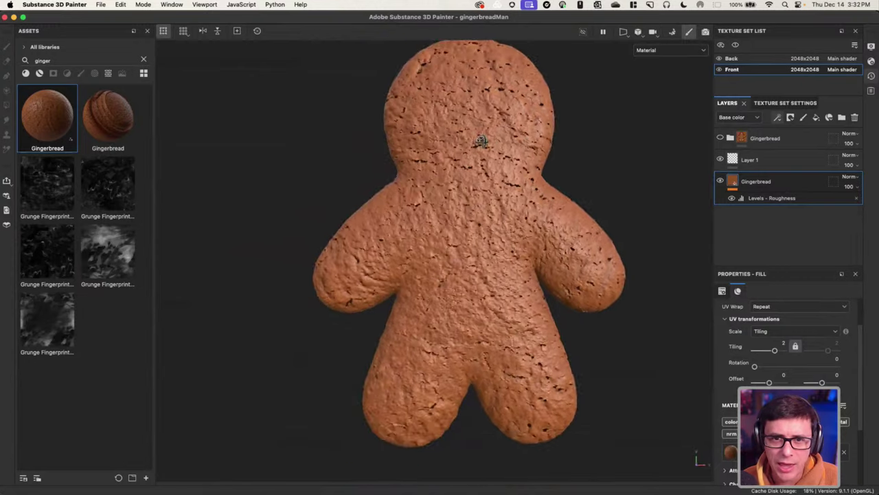
alt+drag(478, 141, 519, 127)
alt+middle_drag(360, 199, 310, 207)
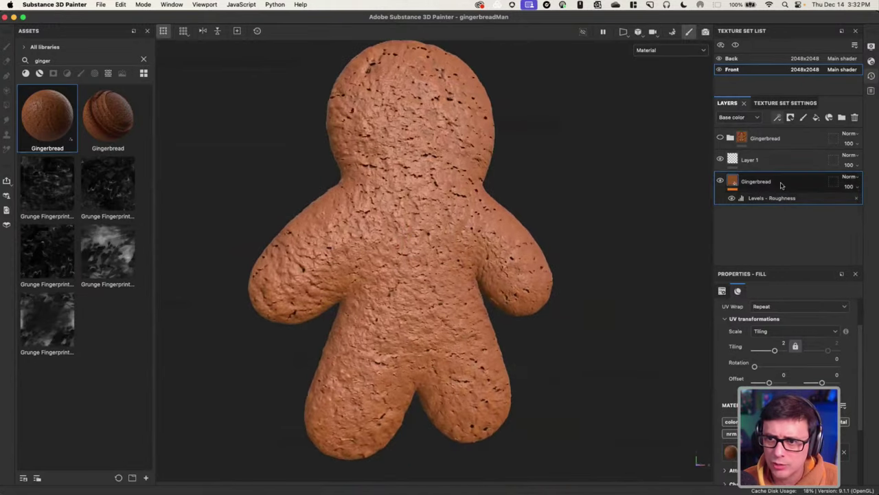
Add a fill layer directly above the Gingerbread material layer in the Front texture set and name it Edges.
click(816, 117)
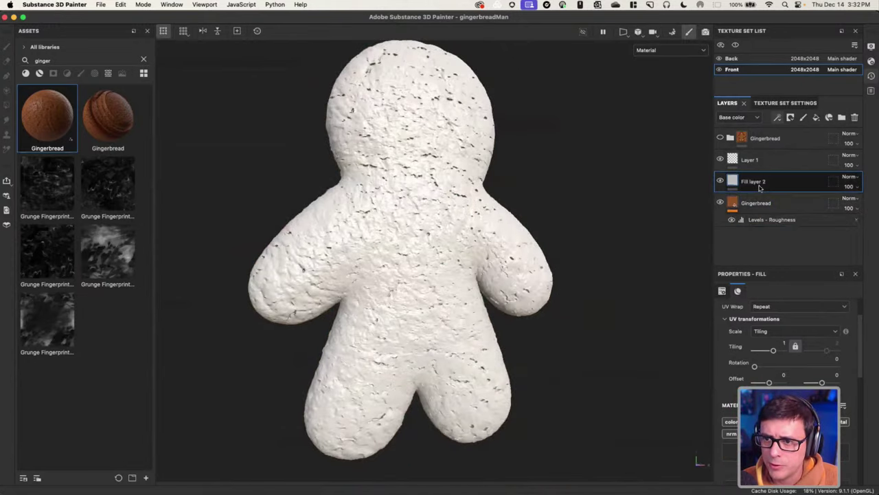
double_click(767, 182)
text(Edges)
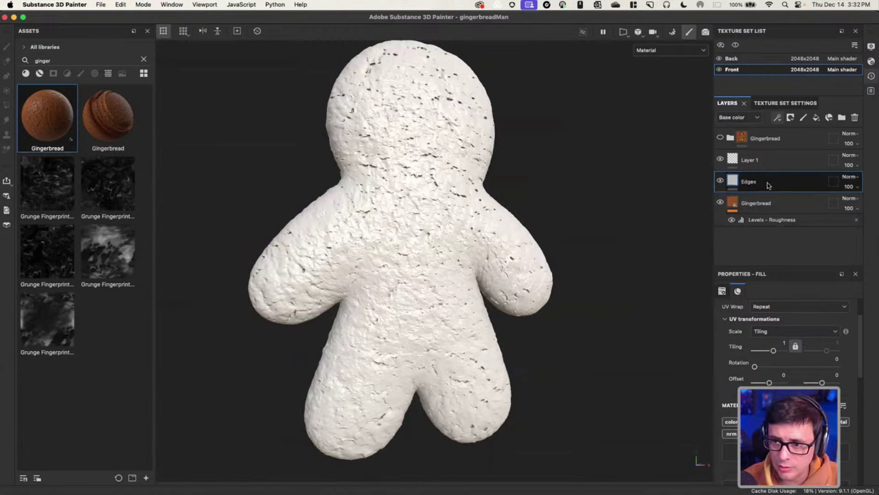
key(Return)
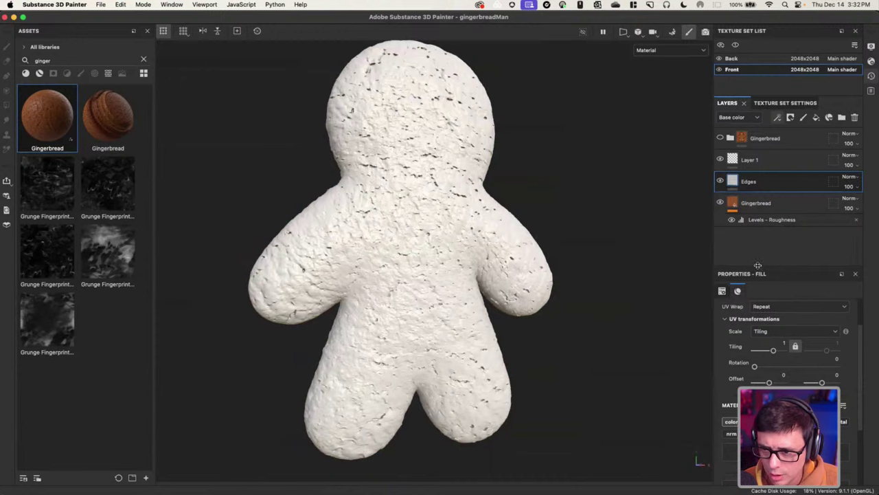
Set the Edges fill layer's base color to a dark orange-brown, hex 8E461E, and close the color picker.
drag(758, 265, 758, 184)
click(729, 424)
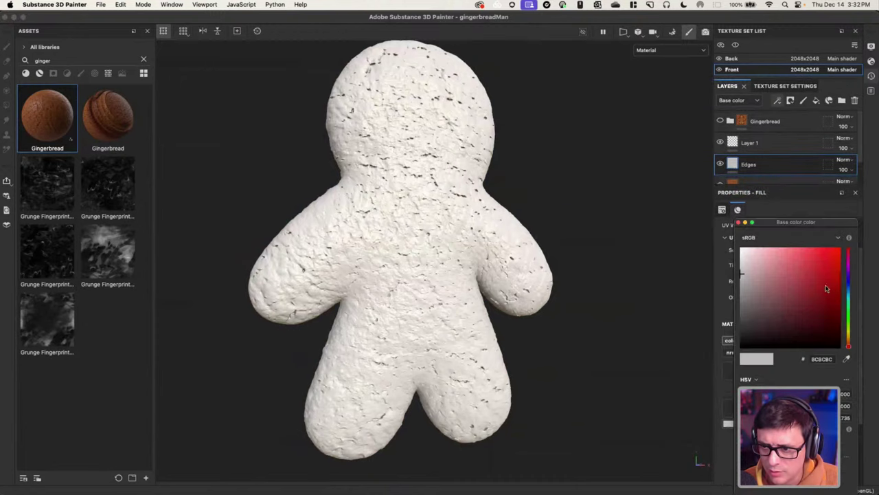
drag(849, 347, 848, 342)
click(819, 295)
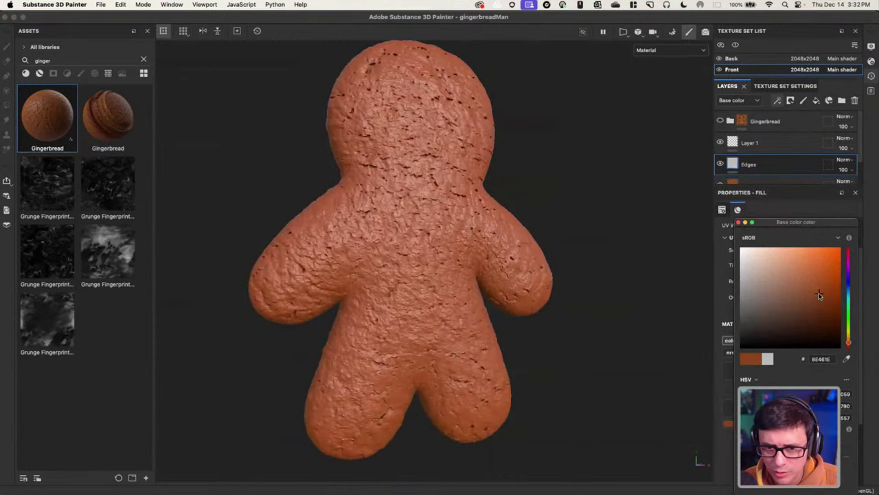
click(737, 223)
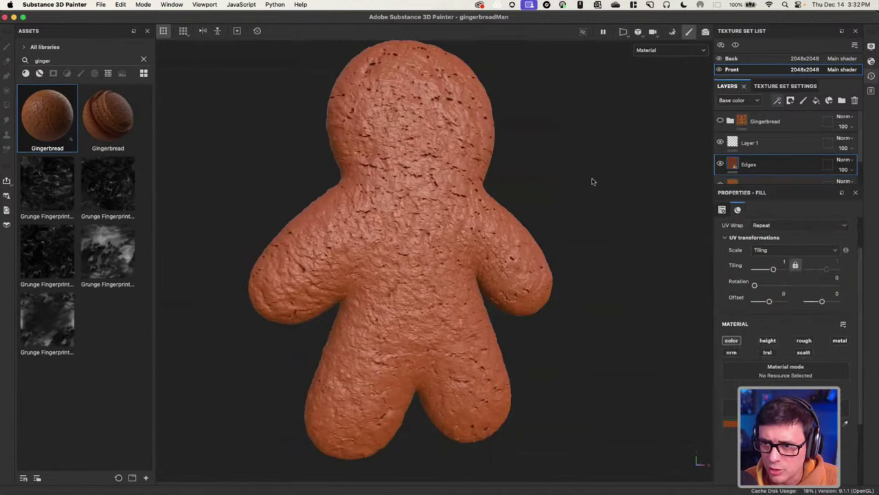
Set the Edges layer's base color blending mode to Multiply and check the darkened cookie surface.
scroll(570, 234, up, 2)
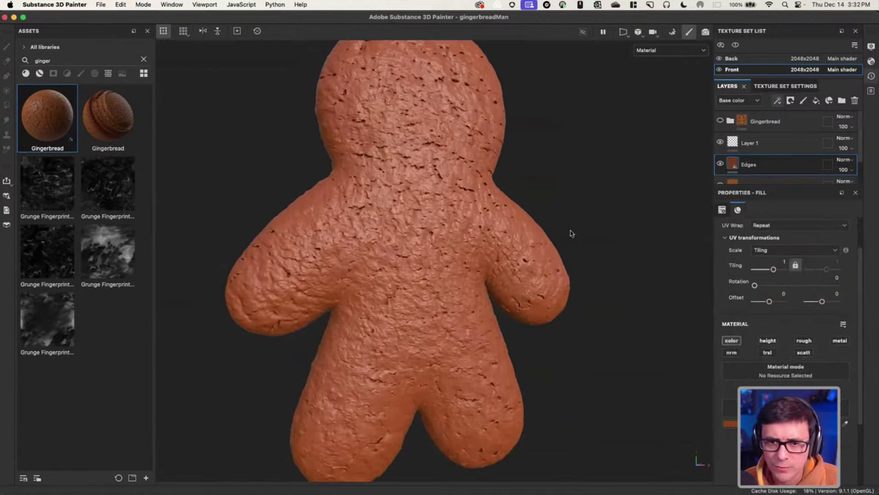
click(845, 160)
click(822, 204)
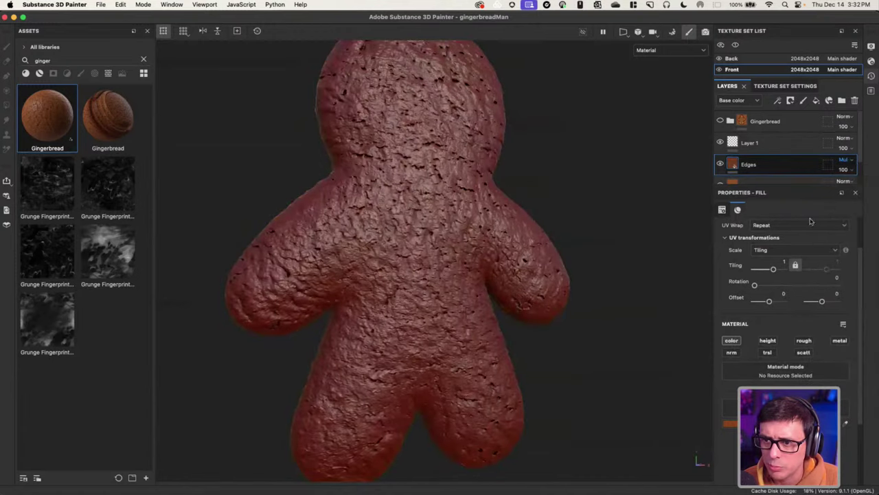
alt+drag(563, 199, 501, 208)
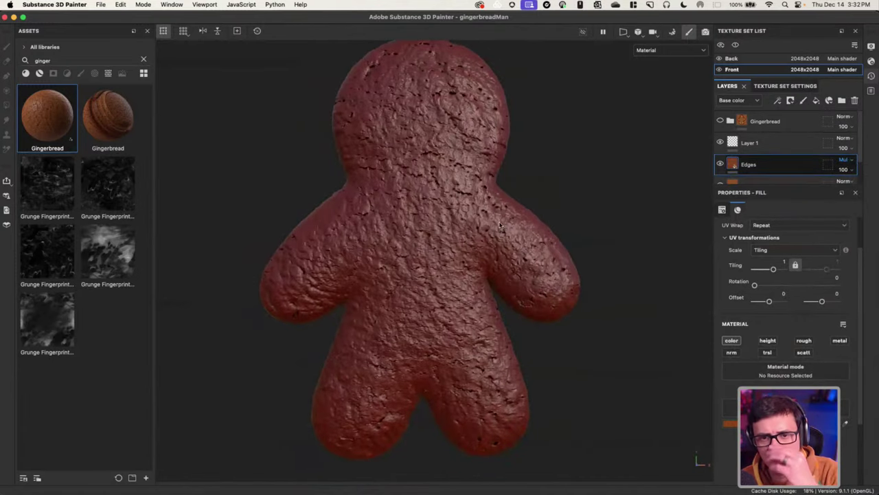
scroll(529, 316, up, 2)
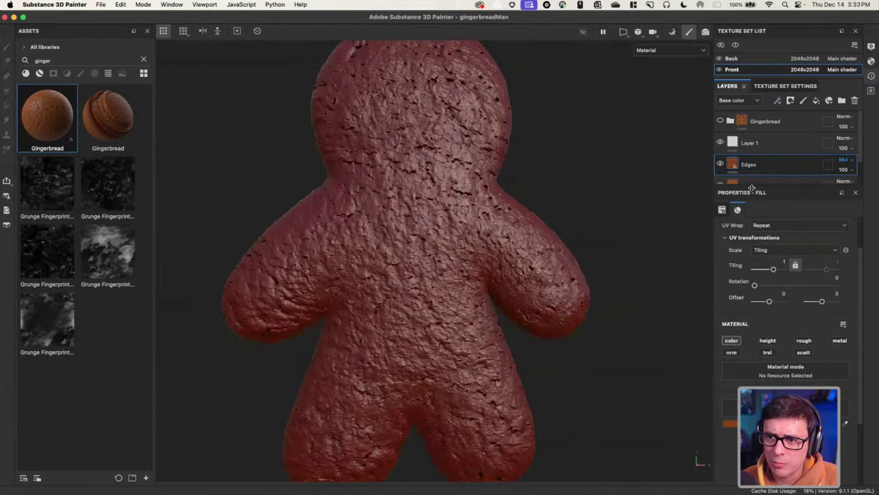
Add a black mask to the Edges layer.
drag(754, 189, 756, 248)
click(794, 101)
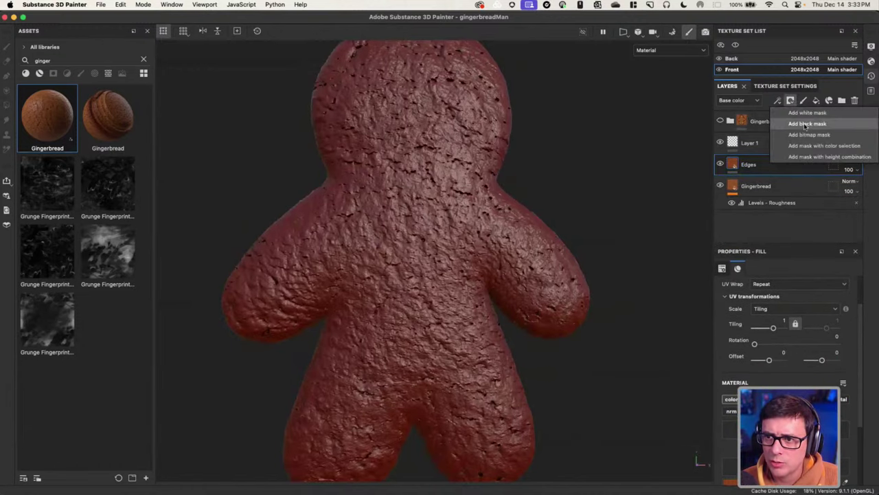
click(805, 124)
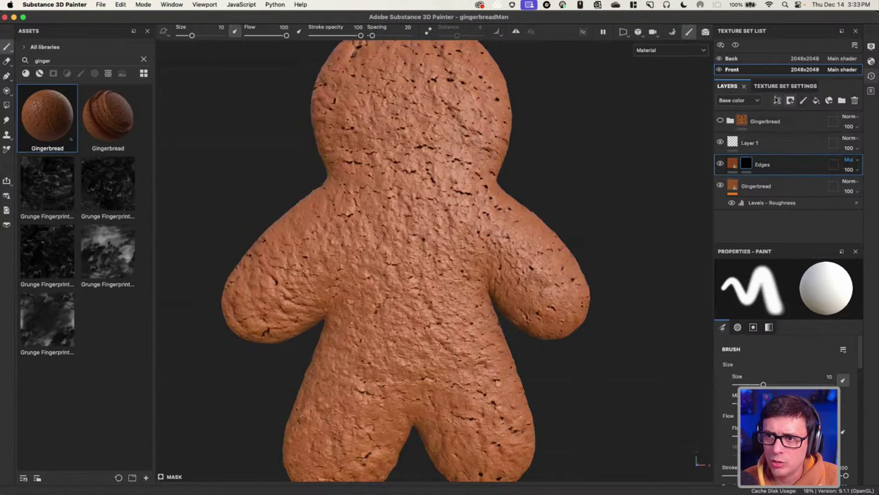
Try hand-painting the Edges mask along the outline of one arm and leg, and undo the brush strokes.
mouse_move(337, 221)
alt+mouse_down()
mouse_move(406, 234)
mouse_move(369, 206)
alt+mouse_up()
mouse_move(296, 187)
mouse_down()
mouse_move(237, 275)
mouse_move(230, 335)
mouse_move(318, 312)
mouse_move(344, 289)
mouse_up()
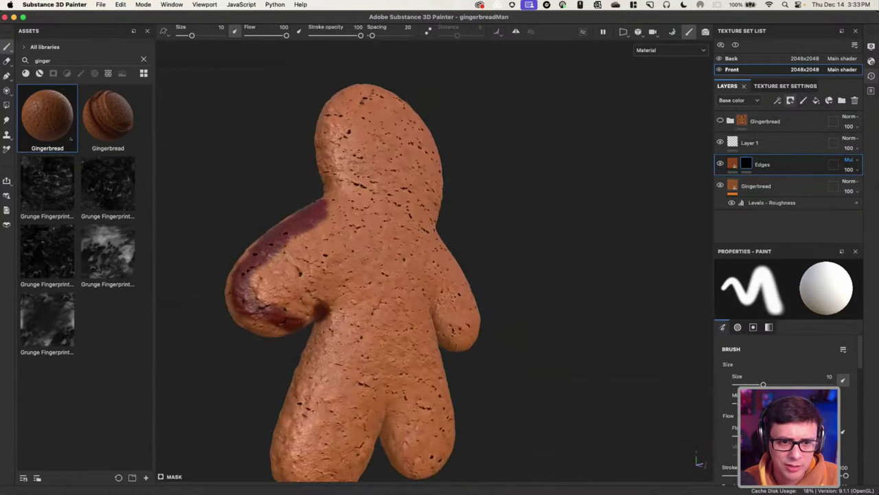
drag(320, 336, 287, 426)
key(super+z)
key(super+z)
Add a generator to the Edges layer's mask and search the available generators for "uv".
alt+drag(323, 337, 426, 323)
click(778, 101)
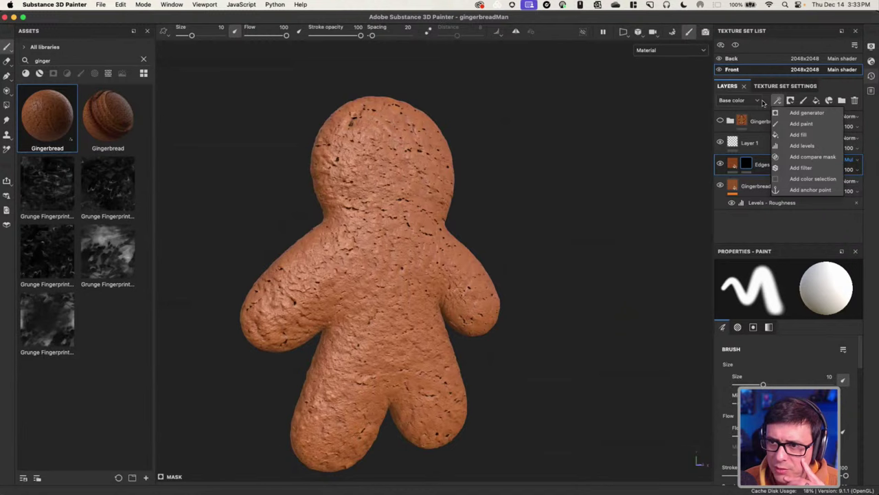
click(807, 113)
click(779, 293)
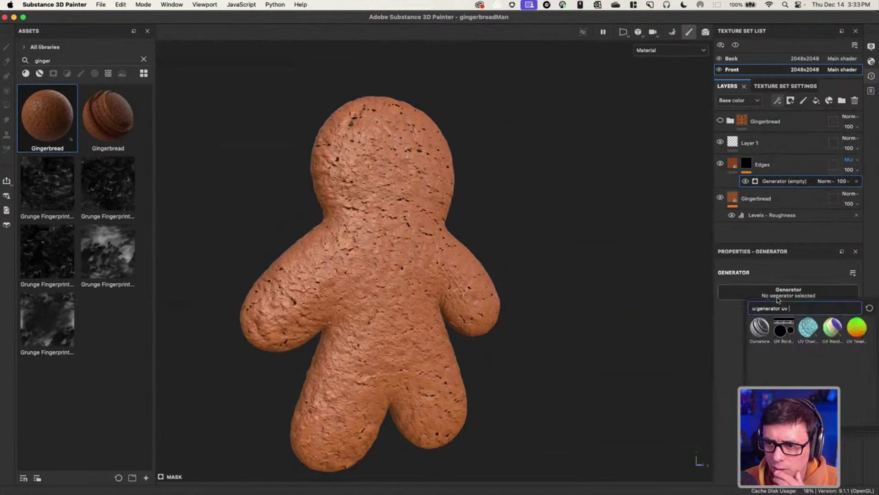
Assign the UV Border Distance generator to the mask of the Edges layer.
click(785, 332)
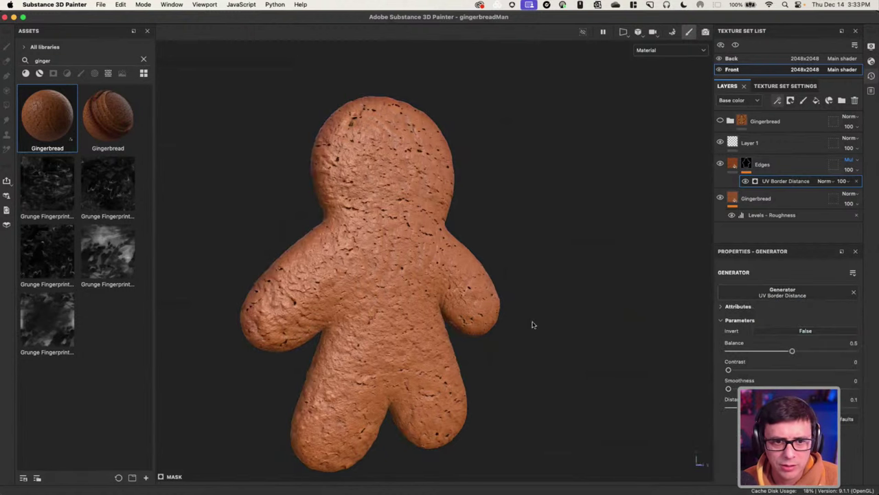
alt+right_drag(532, 323, 547, 241)
alt+drag(547, 241, 583, 218)
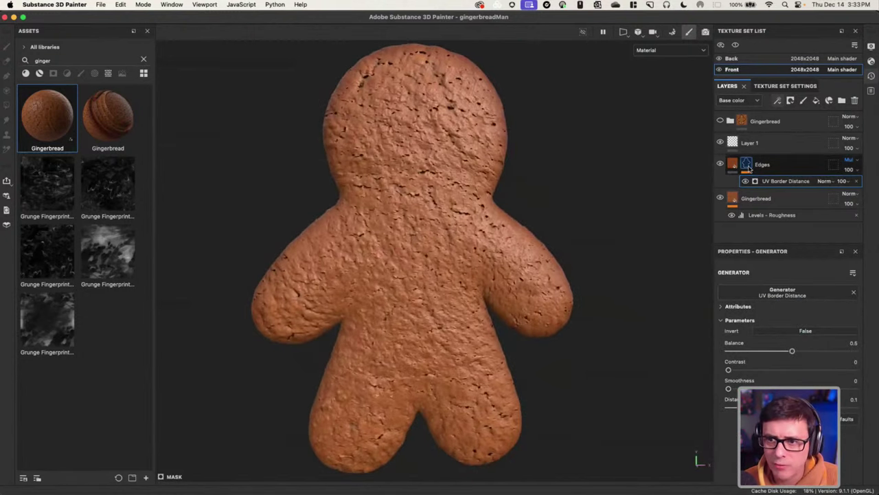
Tune the UV Border Distance generator while previewing the Edges mask: balance 0.6, smoothness 0.19, distance 0.18.
alt+click(746, 164)
alt+drag(402, 233, 445, 238)
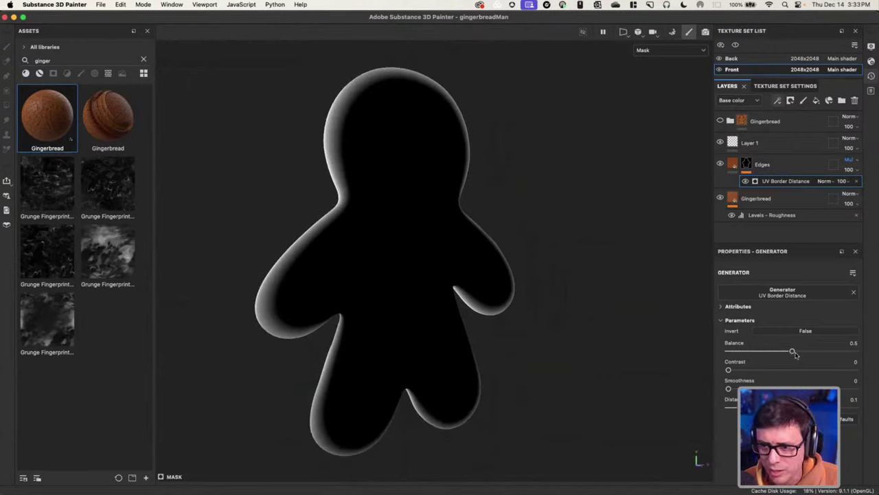
mouse_move(795, 353)
mouse_down()
mouse_move(821, 354)
mouse_move(807, 354)
mouse_up()
drag(729, 388, 753, 388)
mouse_move(742, 406)
mouse_down()
mouse_move(755, 407)
mouse_move(743, 407)
mouse_up()
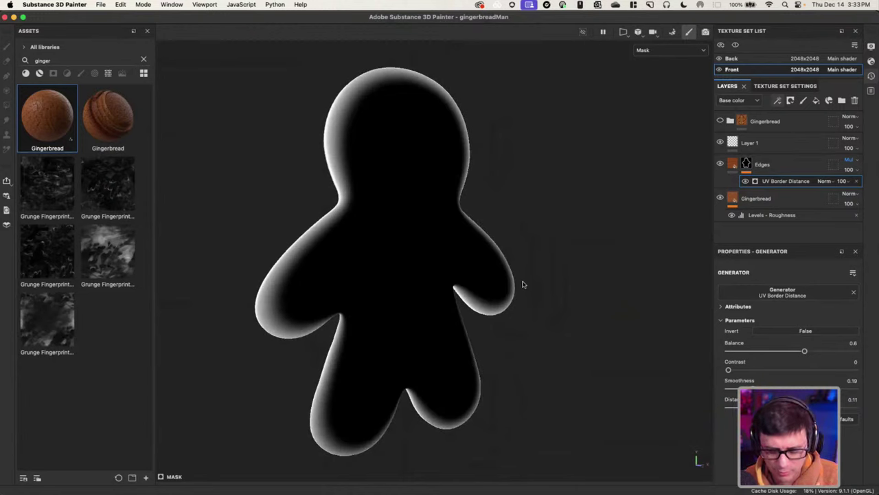
key(m)
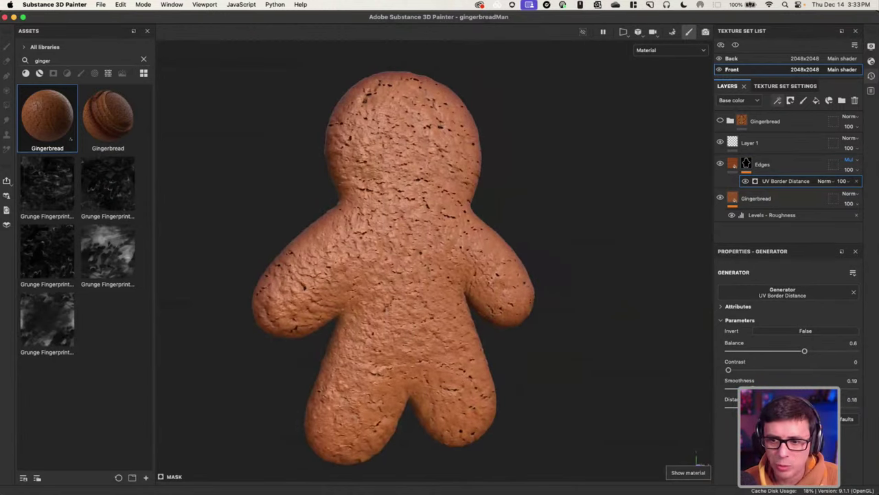
mouse_move(752, 407)
mouse_down()
mouse_move(776, 406)
mouse_move(731, 407)
mouse_move(752, 406)
mouse_up()
Reduce the Edges layer's base color opacity to 65 and check the edge darkening around the model.
alt+drag(628, 384, 686, 266)
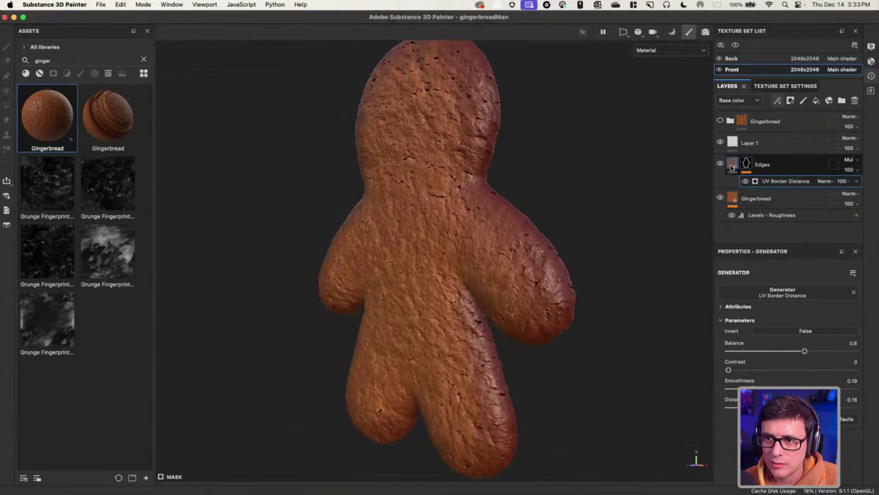
click(849, 170)
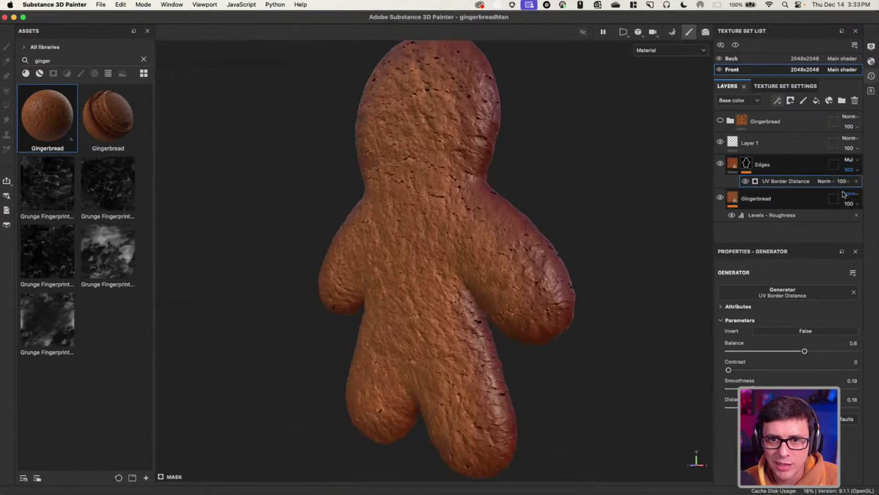
drag(871, 186, 859, 187)
alt+drag(622, 239, 615, 191)
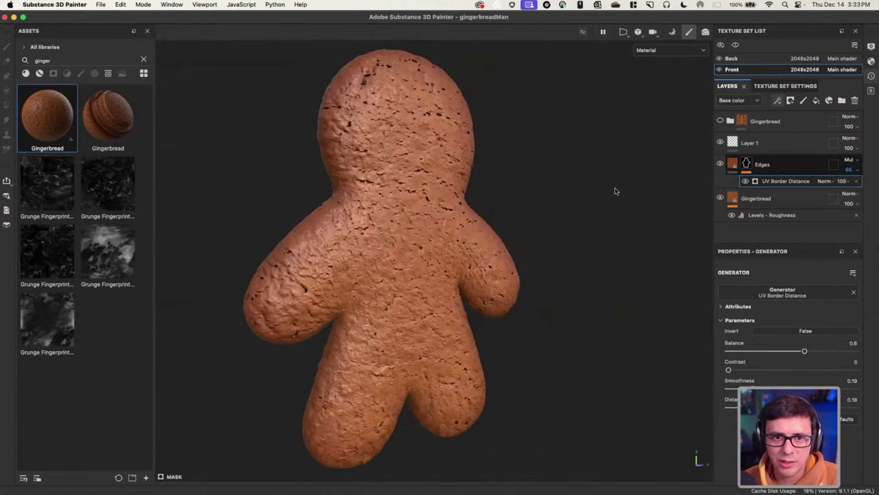
alt+drag(585, 273, 558, 277)
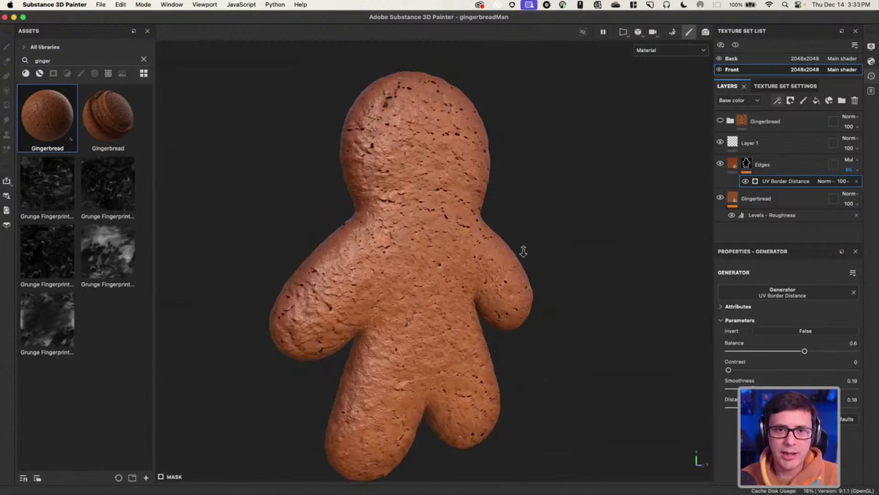
mouse_move(520, 249)
alt+mouse_down()
mouse_move(481, 268)
mouse_move(451, 261)
mouse_move(411, 304)
mouse_move(457, 299)
mouse_move(585, 257)
alt+mouse_up()
Add a fill layer directly above the Edges layer and name it base.
click(788, 167)
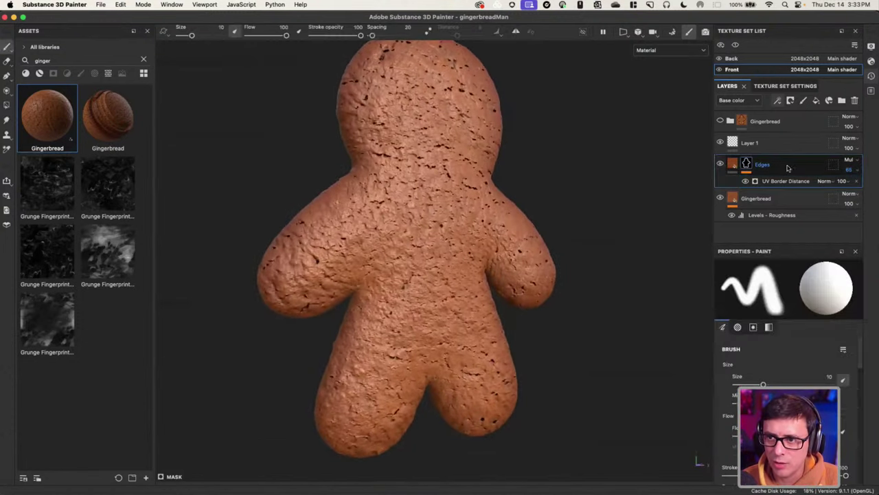
click(733, 163)
scroll(472, 220, down, 2)
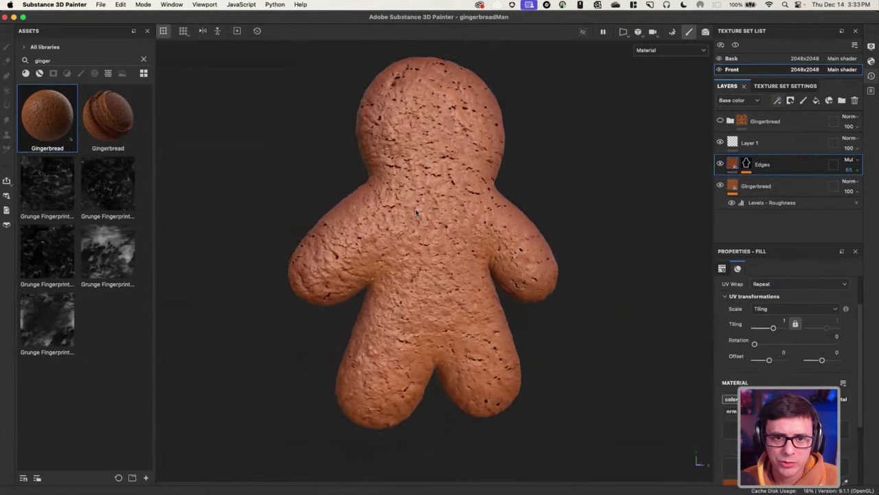
alt+middle_drag(472, 219, 469, 241)
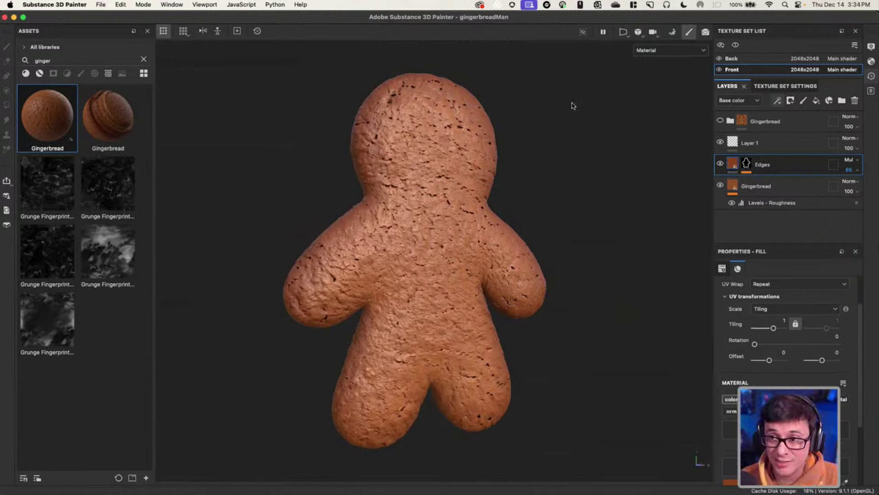
click(816, 101)
alt+drag(548, 179, 510, 172)
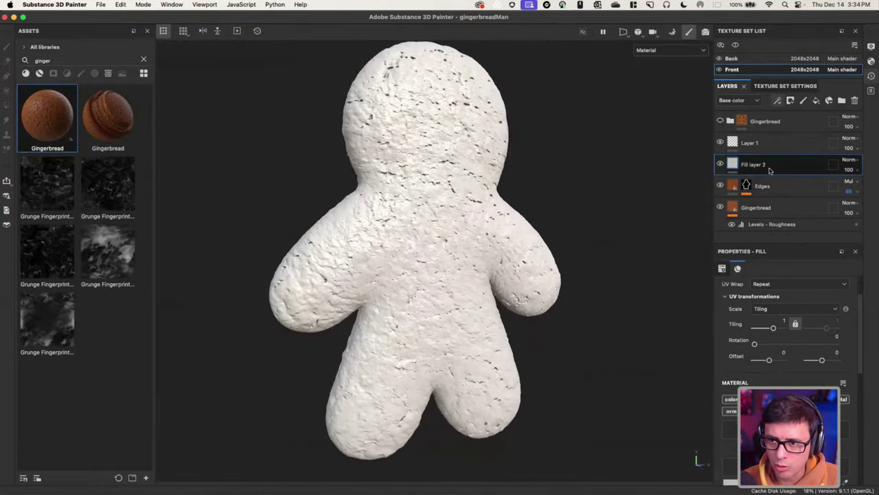
double_click(758, 165)
text(base)
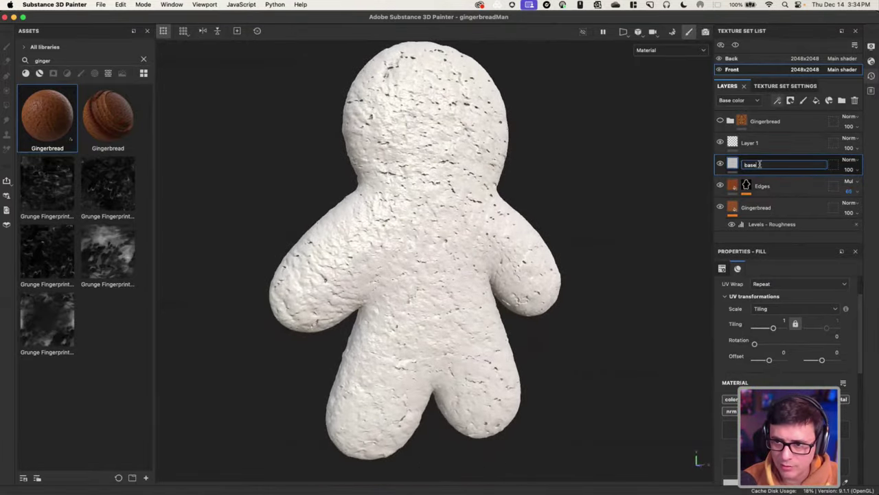
key(Return)
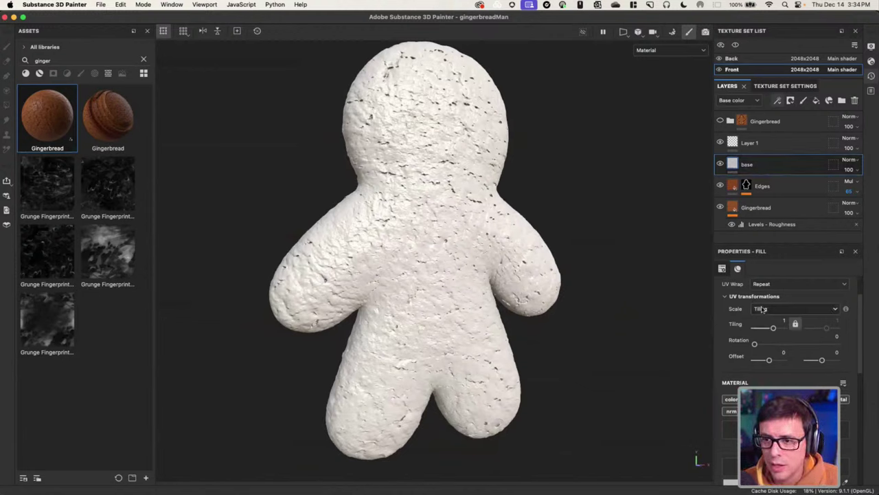
double_click(749, 166)
key(Return)
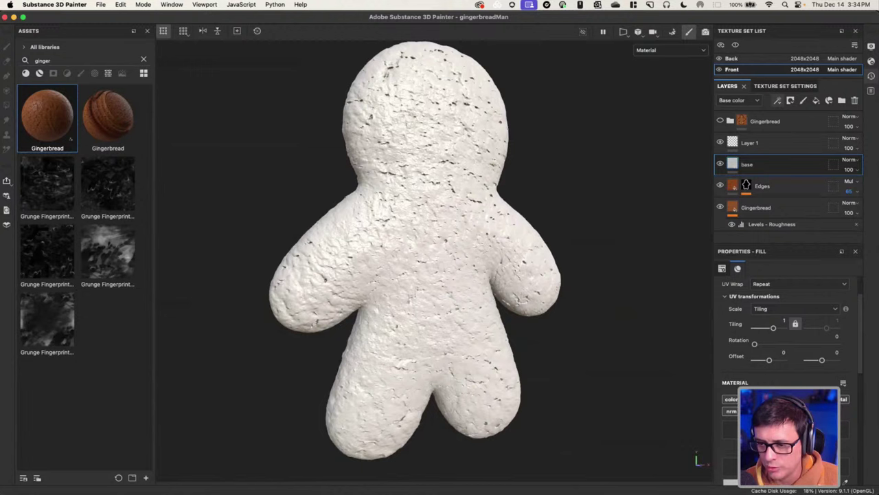
alt+drag(478, 244, 429, 143)
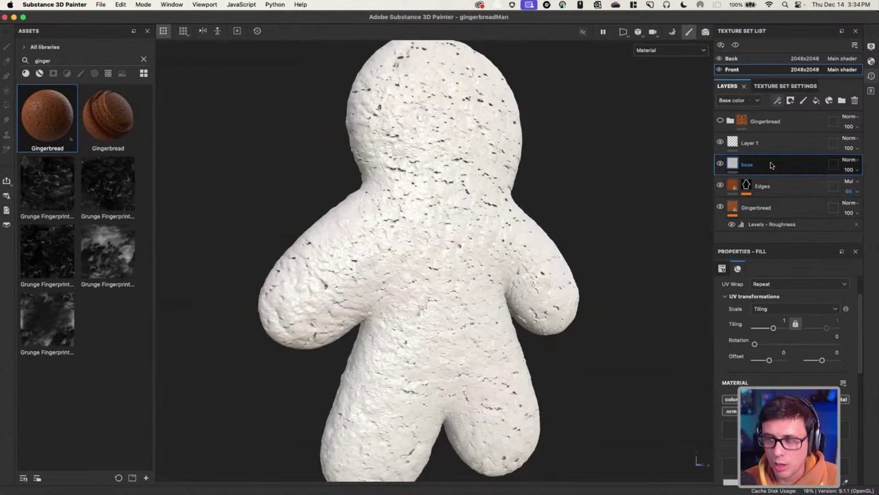
alt+right_drag(416, 190, 508, 234)
alt+drag(508, 233, 600, 306)
alt+right_drag(601, 306, 546, 244)
alt+middle_drag(546, 244, 509, 231)
alt+drag(509, 232, 577, 238)
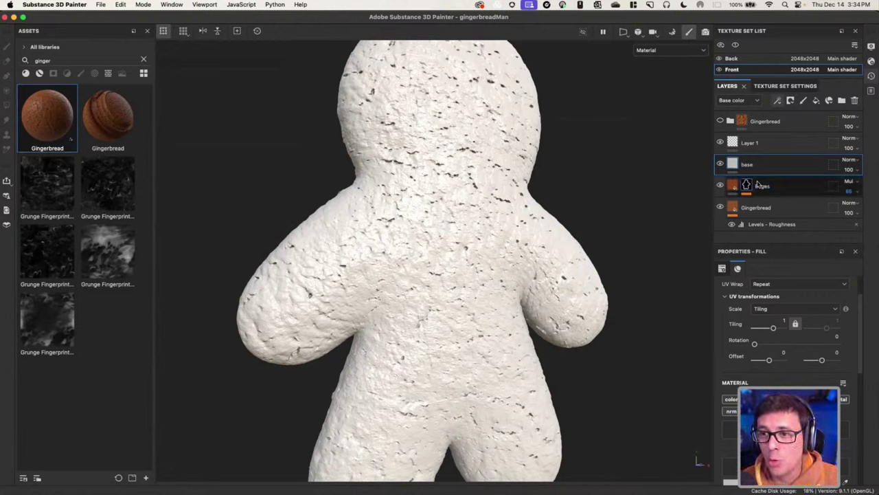
mouse_move(758, 183)
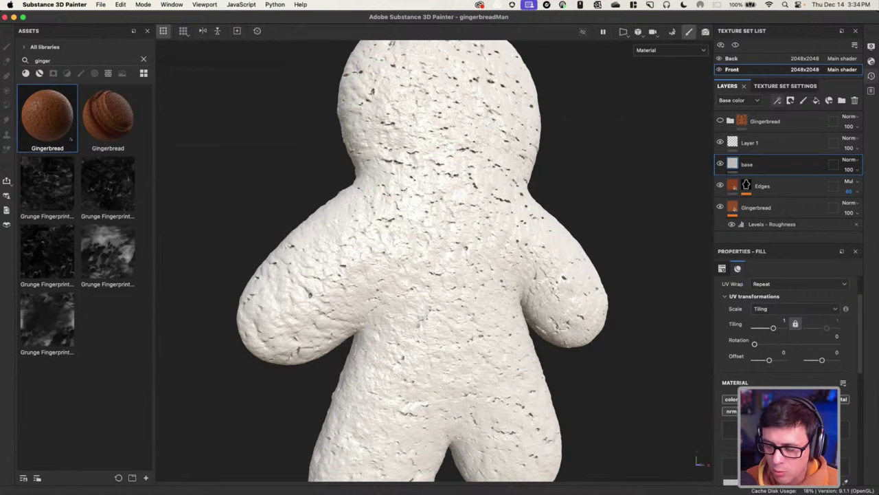
Check the base layer's blending modes in the Base color and Height channels.
click(850, 160)
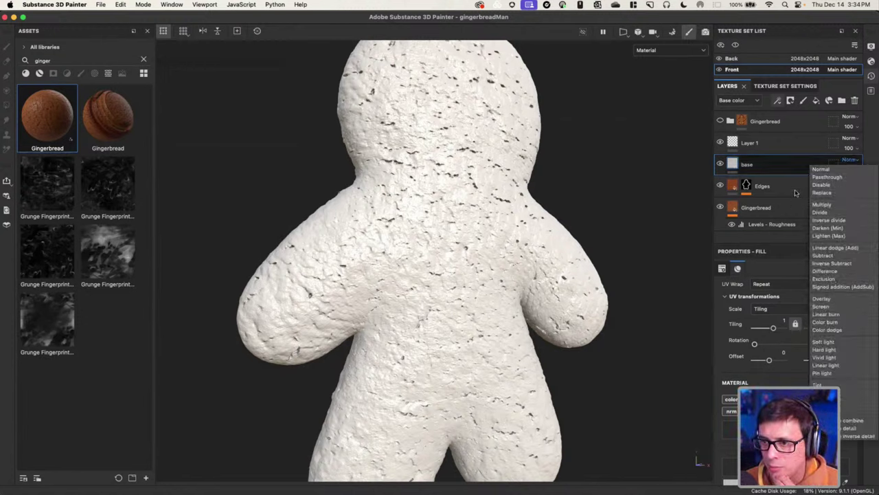
click(798, 162)
click(739, 101)
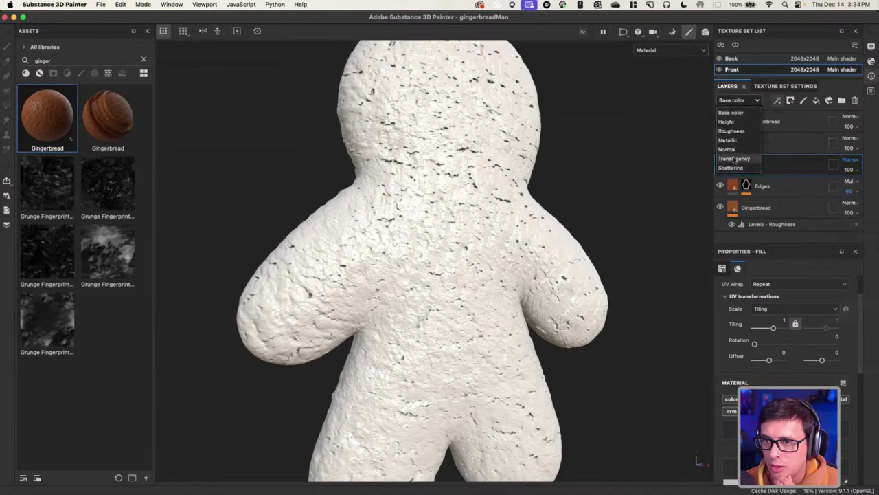
click(729, 123)
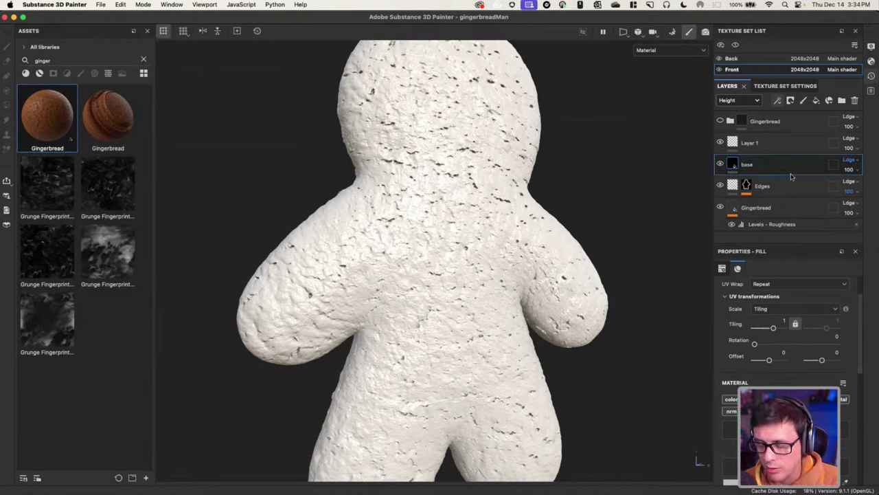
click(740, 100)
click(747, 111)
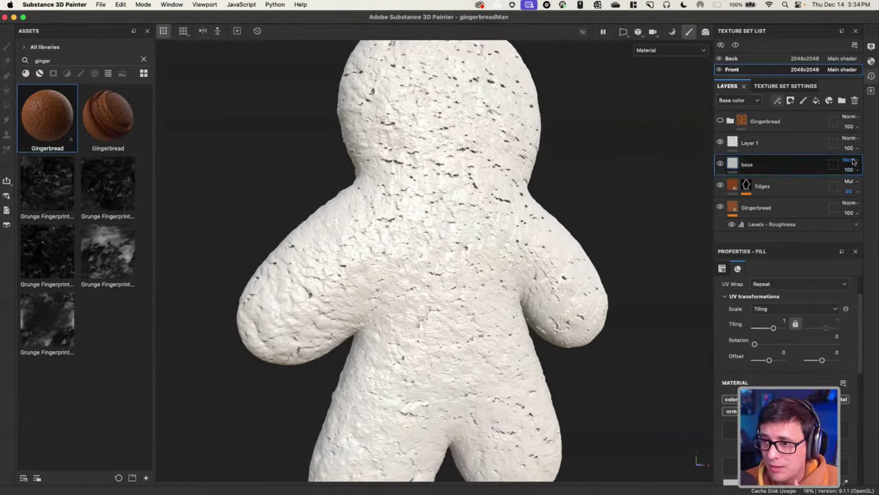
Apply the base layer's Normal blending mode to all of its channels.
right_click(756, 163)
mouse_move(791, 304)
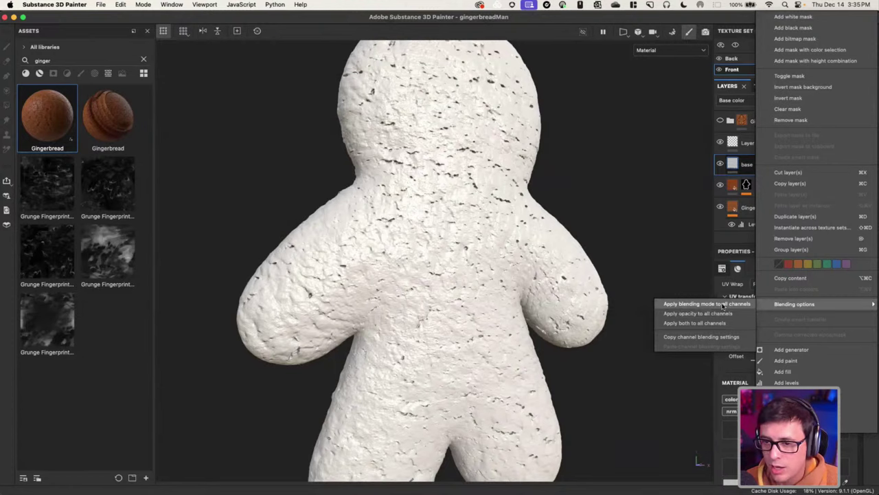
click(721, 304)
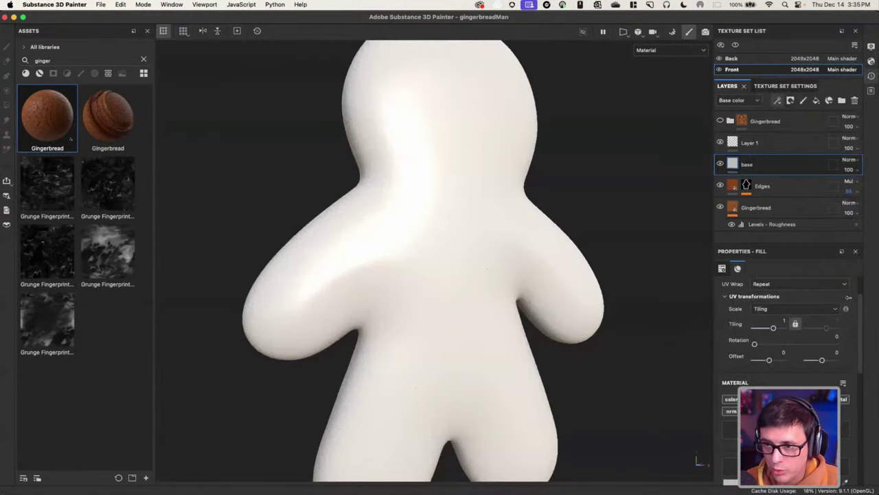
Toggle the base layer's visibility to compare the smooth white surface with the gingerbread beneath, and rotate the lighting.
alt+right_drag(583, 254, 694, 190)
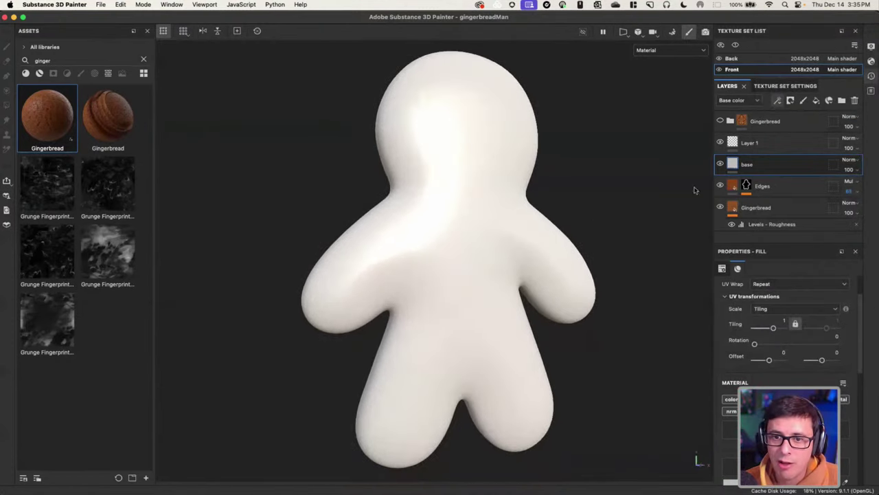
click(721, 164)
click(721, 164)
click(721, 164)
click(720, 165)
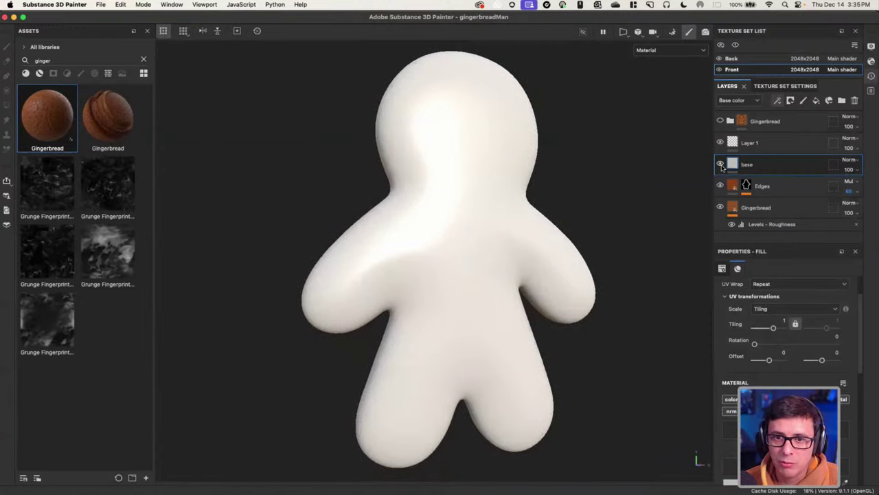
alt+right_drag(471, 224, 536, 302)
shift+right_drag(536, 302, 662, 335)
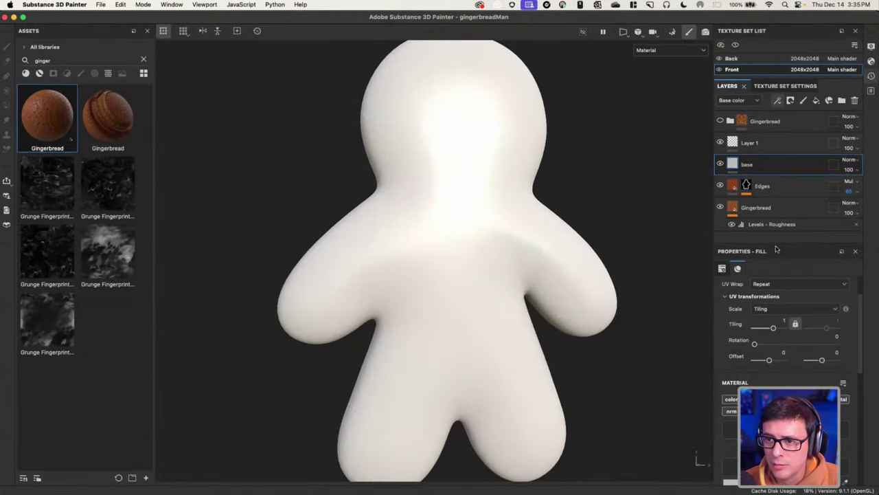
Adjust the base layer's roughness so the white surface has a softer, more matte shine.
drag(777, 242, 777, 184)
scroll(790, 354, down, 5)
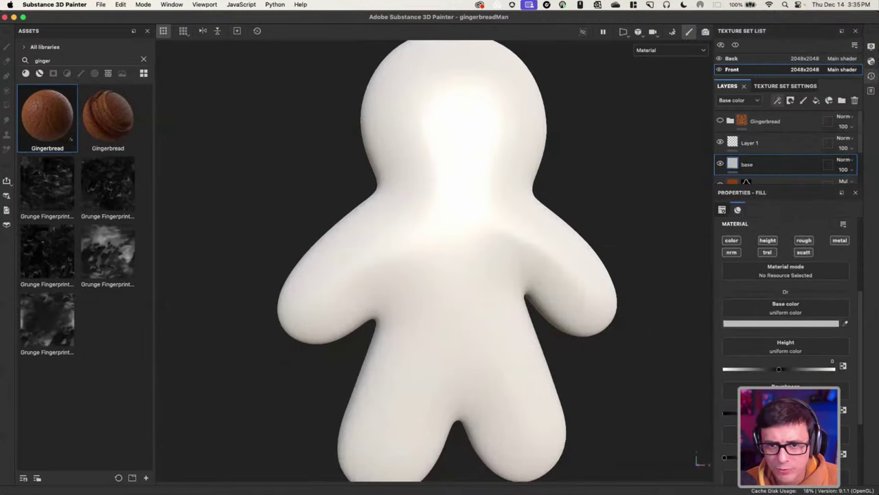
scroll(469, 232, down, 2)
scroll(469, 232, down, 3)
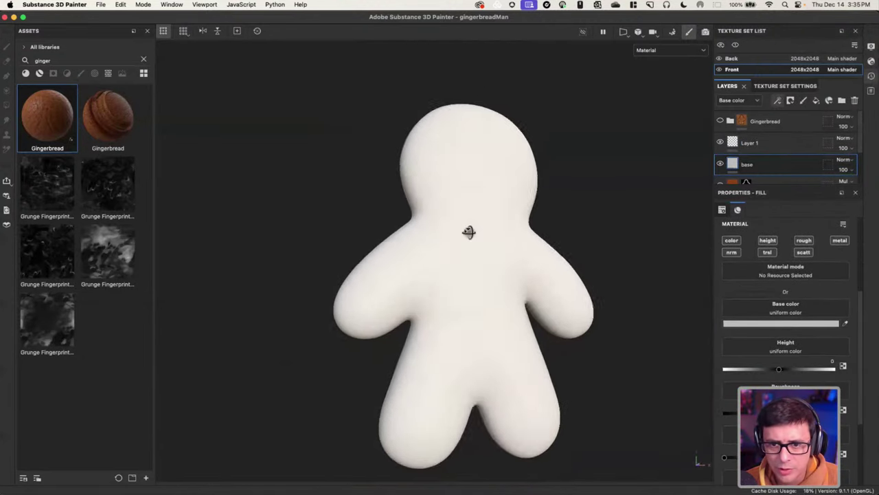
alt+drag(468, 232, 435, 236)
alt+right_drag(436, 236, 567, 332)
drag(779, 413, 749, 412)
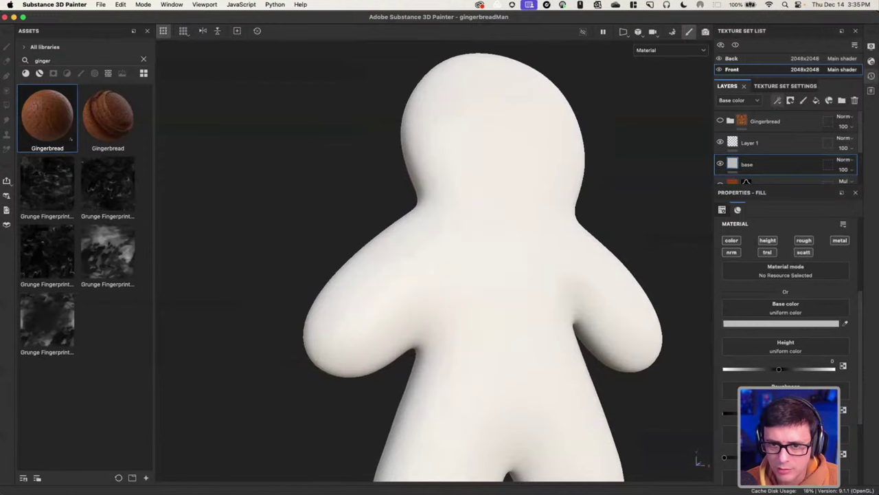
alt+right_drag(615, 320, 510, 281)
mouse_move(511, 281)
alt+mouse_down()
mouse_move(514, 234)
mouse_move(508, 265)
alt+mouse_up()
key(Return)
drag(747, 183, 747, 240)
Create a layer folder named Icing above the base layer and move the base layer into it.
alt+right_drag(481, 206, 515, 213)
alt+drag(515, 212, 529, 231)
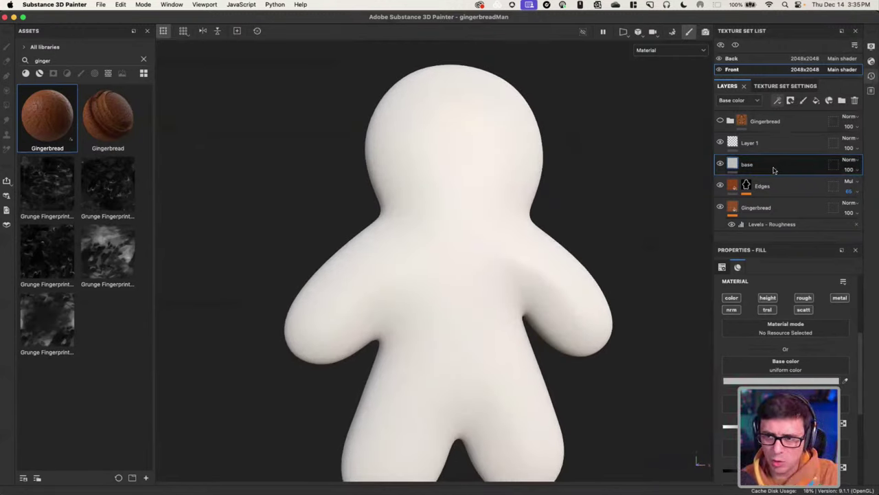
click(841, 101)
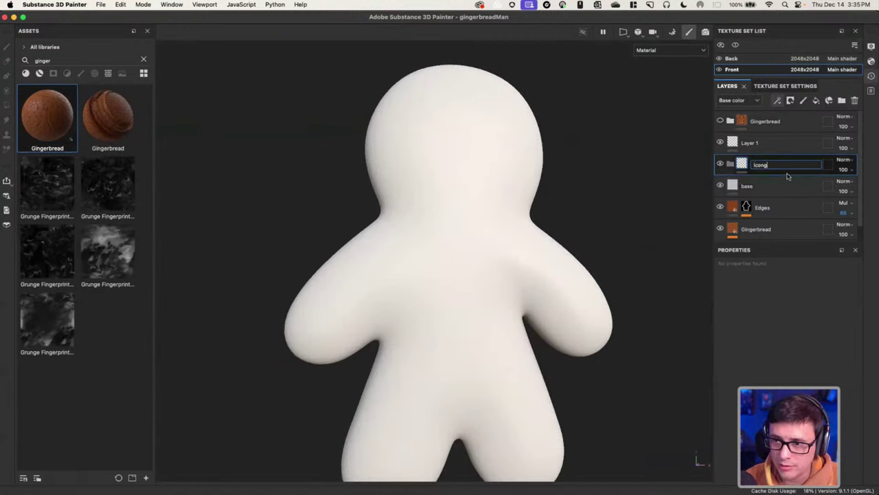
text(icing)
key(Return)
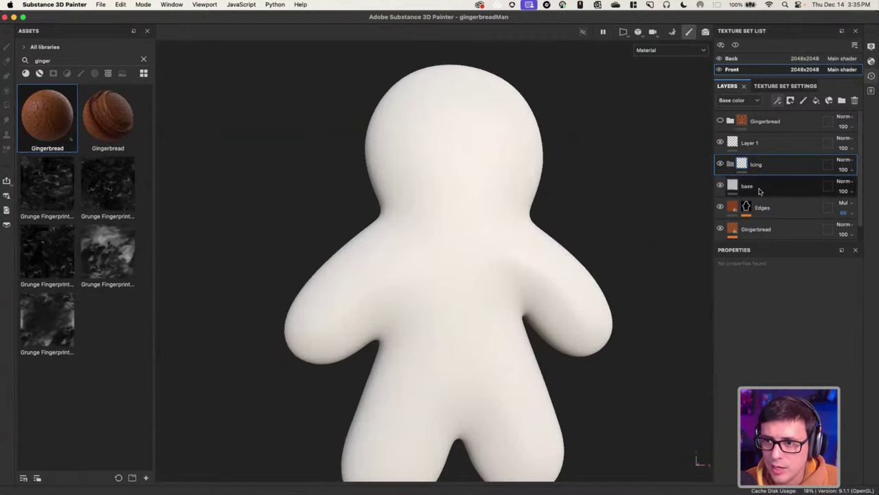
drag(791, 182, 779, 165)
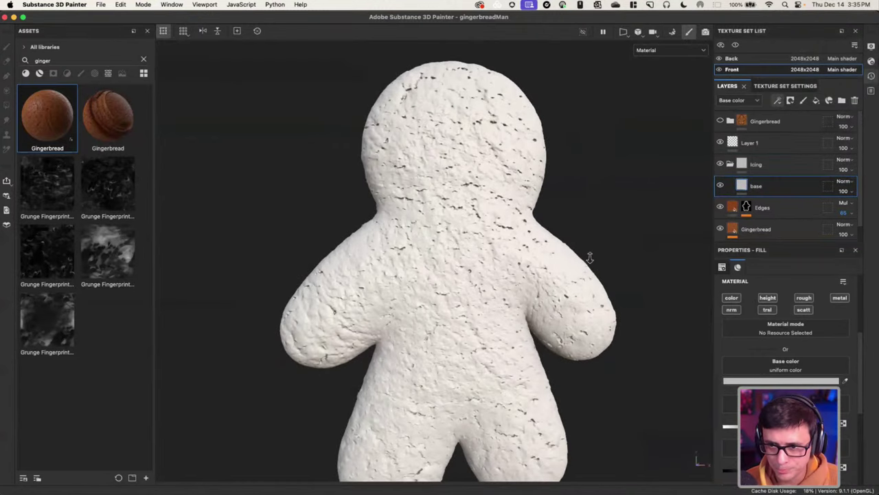
Apply the Icing folder's Normal blending mode to all of its channels.
alt+right_drag(589, 257, 542, 269)
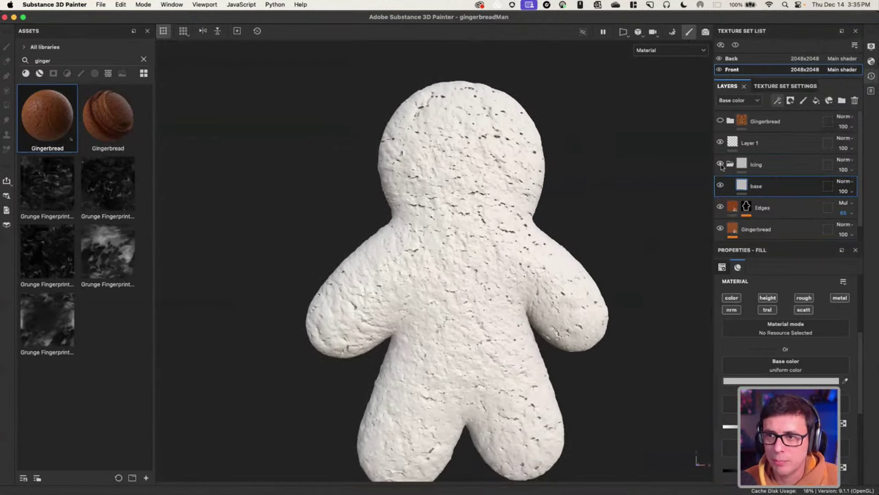
click(781, 169)
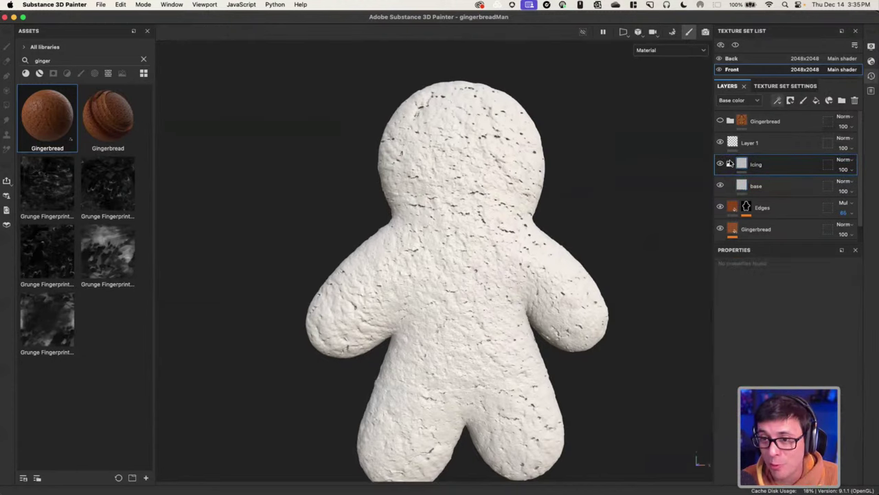
double_click(773, 164)
right_click(766, 163)
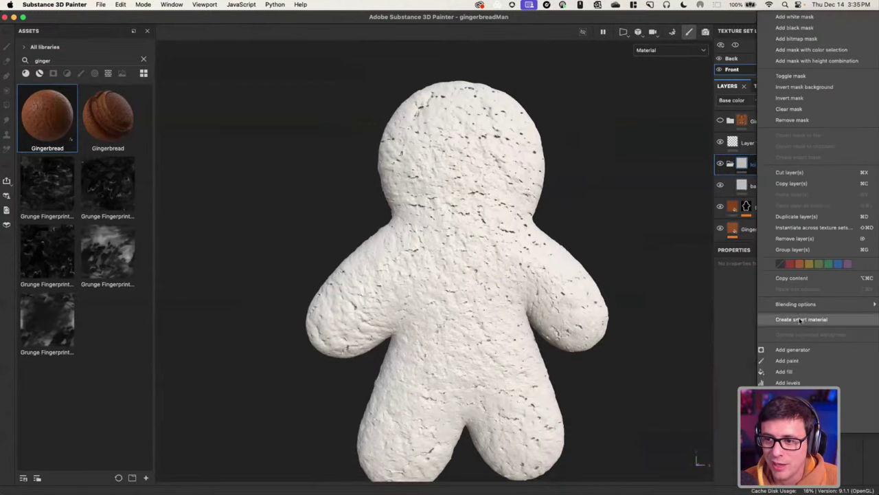
mouse_move(801, 306)
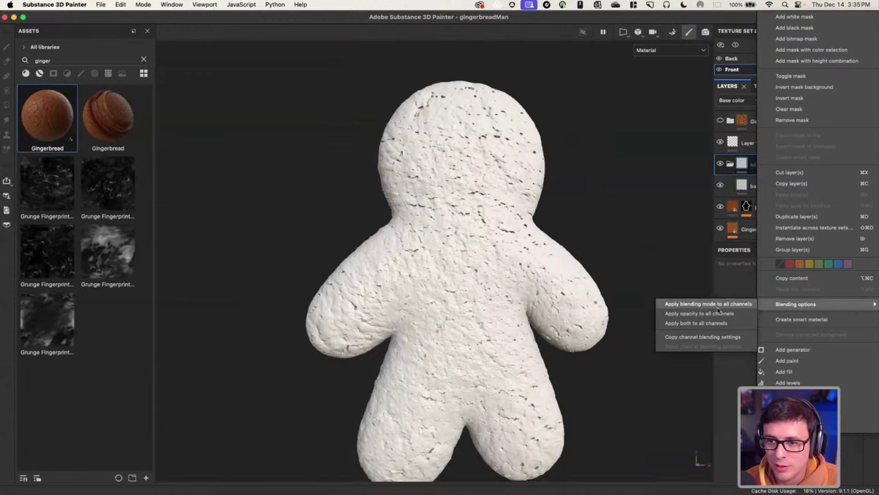
click(709, 303)
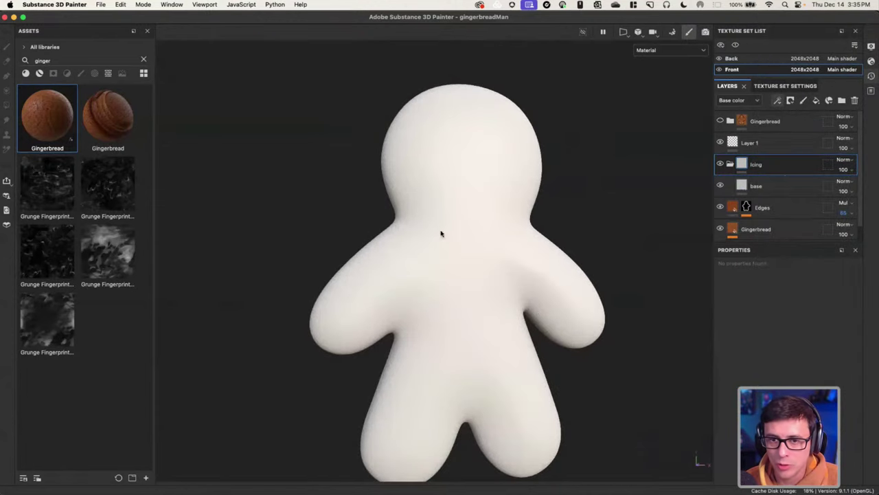
scroll(440, 231, up, 2)
scroll(520, 261, up, 1)
alt+middle_drag(520, 261, 512, 241)
Add a black mask to the Icing folder and give the mask a Paint effect.
click(771, 186)
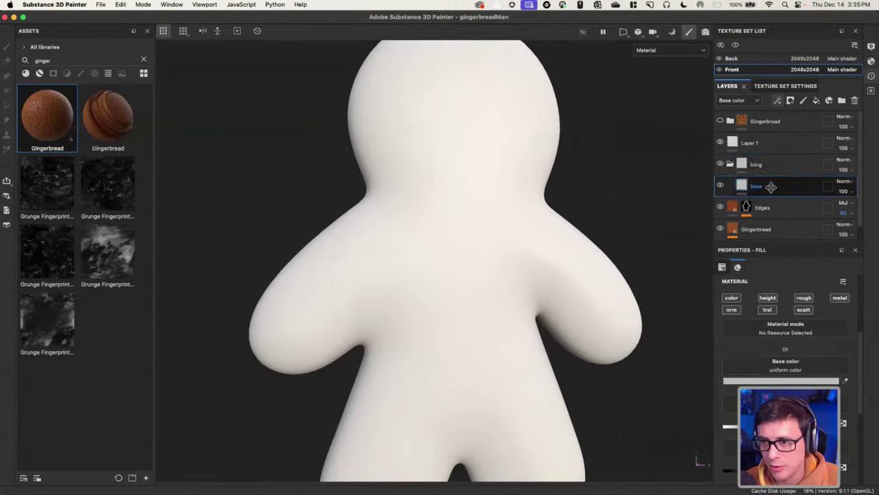
click(775, 171)
scroll(508, 230, down, 1)
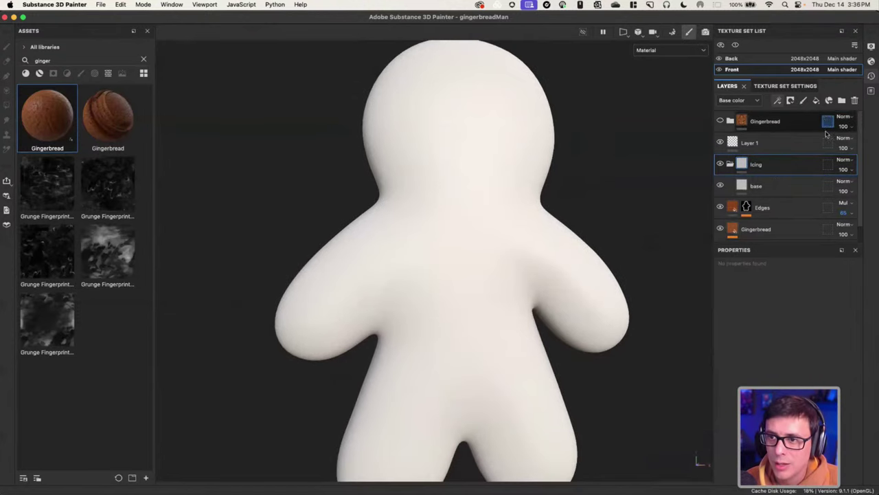
click(791, 101)
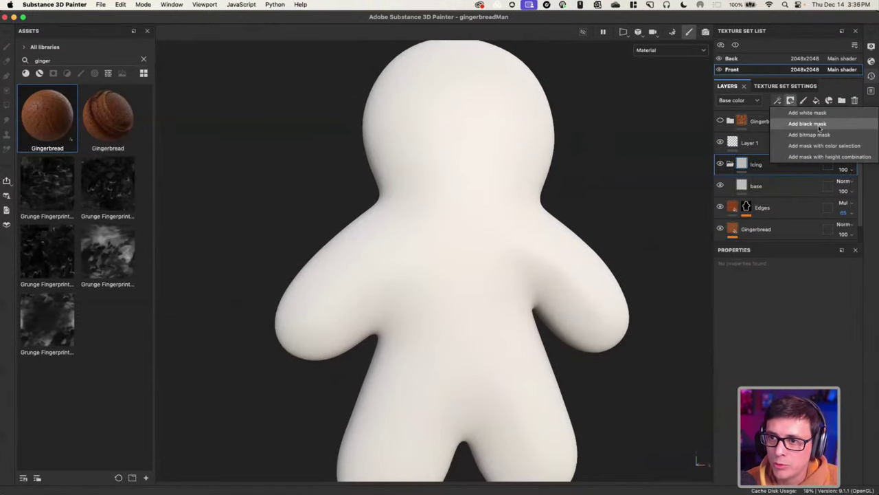
click(808, 123)
click(777, 100)
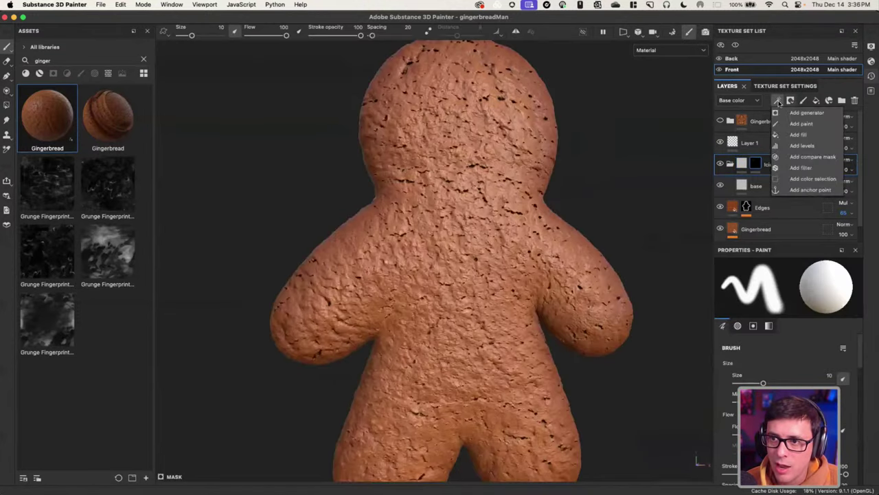
click(806, 124)
Paint a wavy zigzag icing stroke on the mask across the gingerbread man's upper right arm, undoing and redoing the stroke as needed.
scroll(510, 275, up, 1)
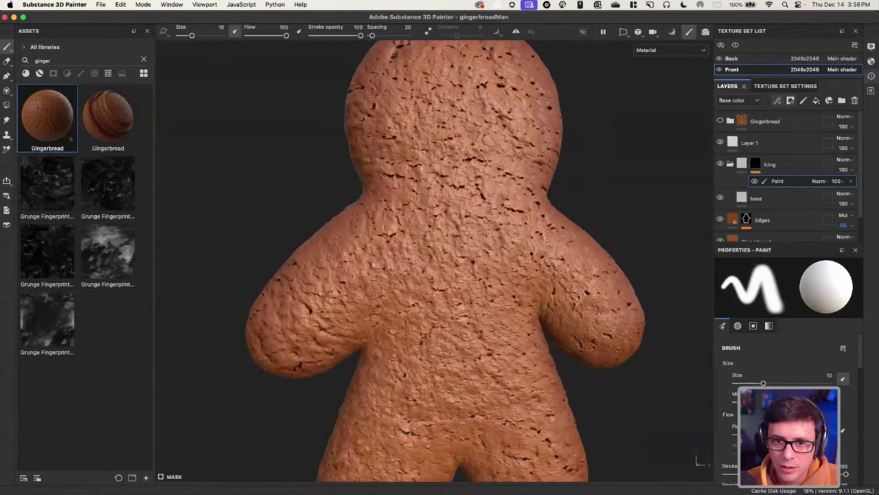
alt+middle_drag(451, 240, 483, 200)
alt+drag(483, 200, 508, 200)
mouse_move(309, 212)
mouse_down()
mouse_move(336, 256)
mouse_move(404, 276)
mouse_move(412, 292)
mouse_move(467, 281)
mouse_move(368, 317)
mouse_up()
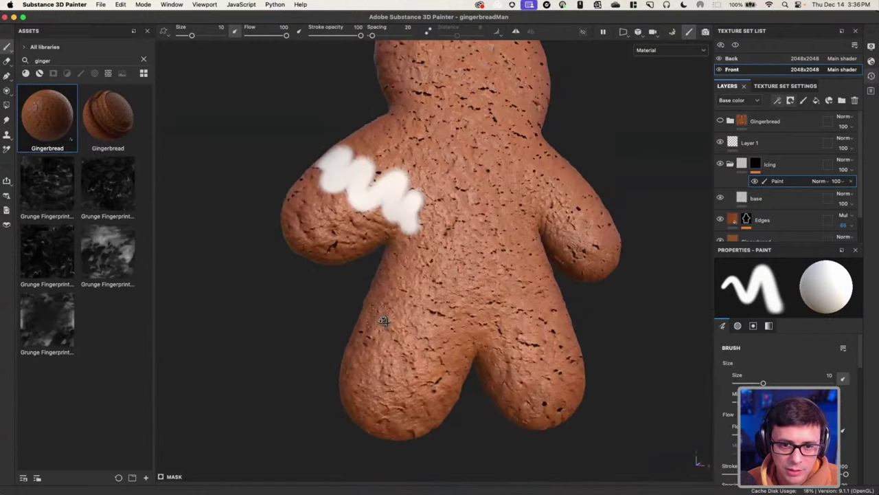
key(super+z)
mouse_move(420, 236)
alt+mouse_down()
mouse_move(401, 182)
mouse_move(403, 245)
mouse_move(355, 259)
mouse_move(347, 250)
mouse_move(427, 351)
alt+mouse_up()
mouse_move(427, 351)
alt+mouse_down()
mouse_move(467, 348)
mouse_move(522, 263)
mouse_move(473, 270)
mouse_move(485, 261)
mouse_move(481, 219)
mouse_move(357, 182)
mouse_move(233, 224)
alt+mouse_up()
alt+right_drag(453, 316, 566, 327)
alt+middle_drag(426, 301, 467, 271)
alt+drag(467, 271, 541, 271)
Examine the soft edges of the icing stroke on the arm from several angles and view the Icing folder's mask in isolation.
click(777, 198)
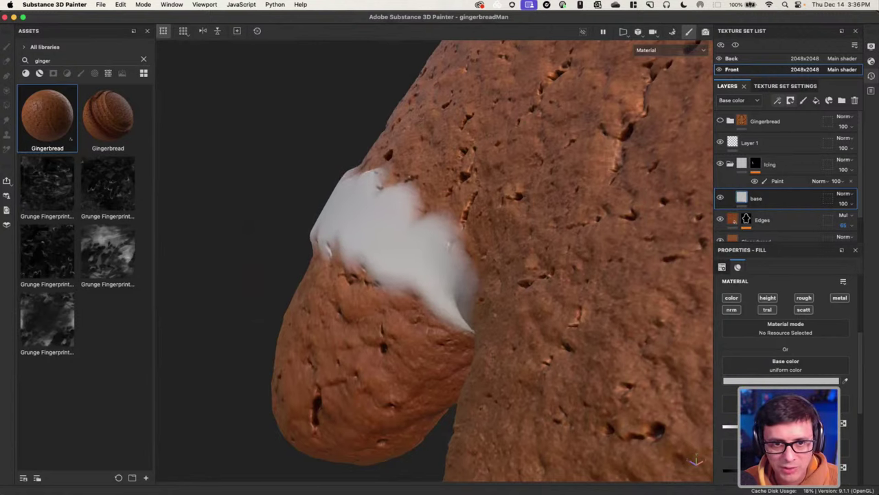
alt+drag(460, 296, 500, 305)
alt+middle_drag(499, 305, 430, 248)
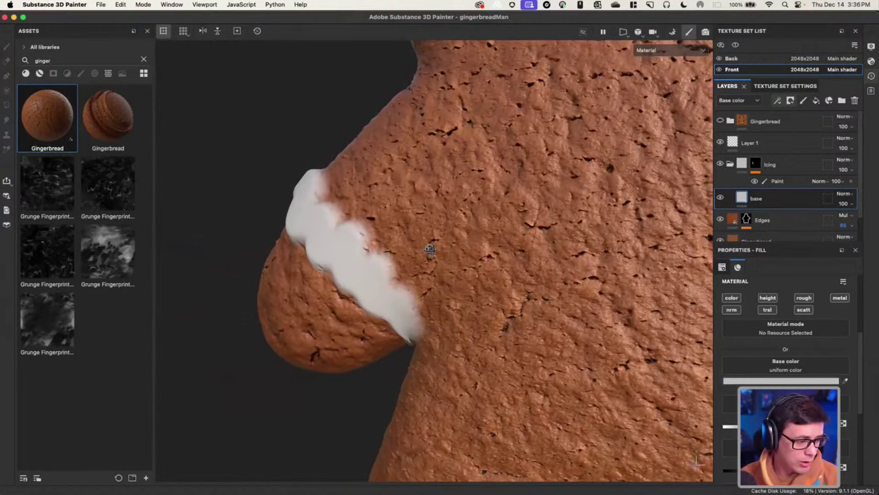
mouse_move(472, 266)
alt+mouse_down()
mouse_move(526, 256)
mouse_move(433, 265)
mouse_move(576, 149)
mouse_move(493, 249)
mouse_move(467, 219)
mouse_move(424, 204)
mouse_move(330, 207)
alt+mouse_up()
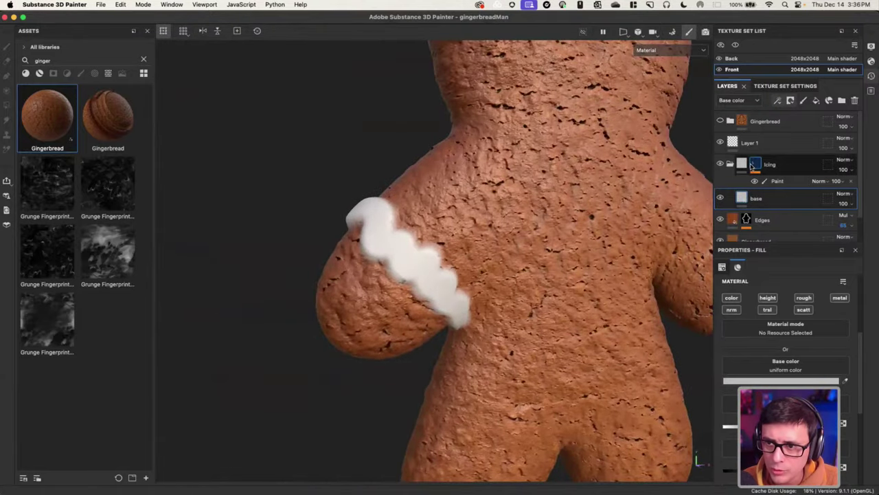
click(754, 165)
mouse_move(417, 257)
alt+mouse_down()
mouse_move(469, 304)
mouse_move(406, 249)
mouse_move(420, 288)
alt+mouse_up()
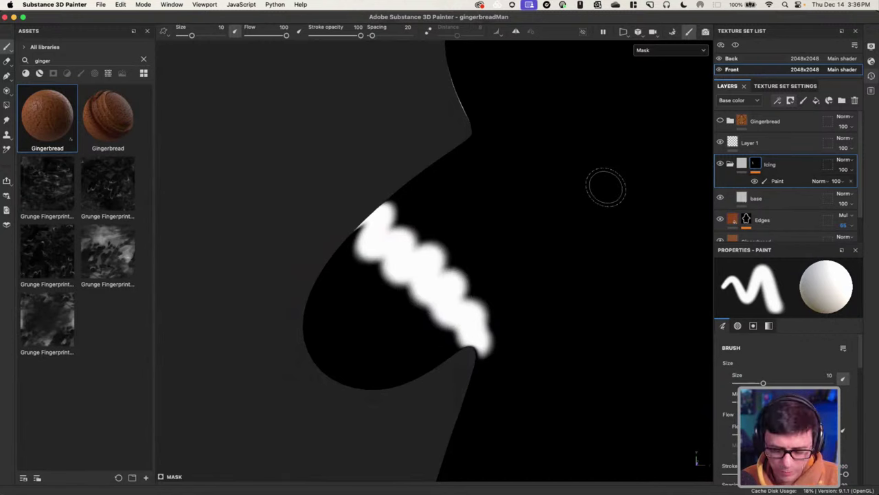
key(m)
click(780, 182)
alt+drag(430, 228, 443, 268)
alt+middle_drag(443, 268, 354, 235)
scroll(354, 235, down, 1)
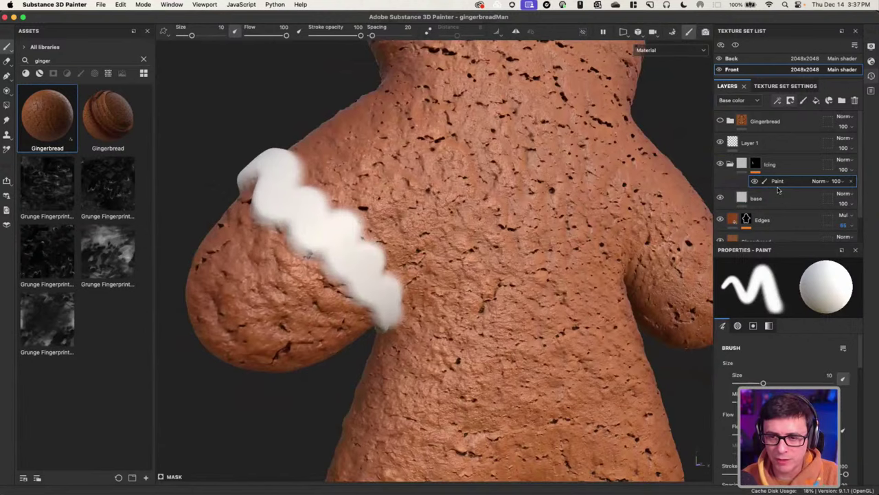
Add a Blur filter above the Paint effect on the Icing folder's mask and set its Blur Intensity to 2.31.
click(756, 165)
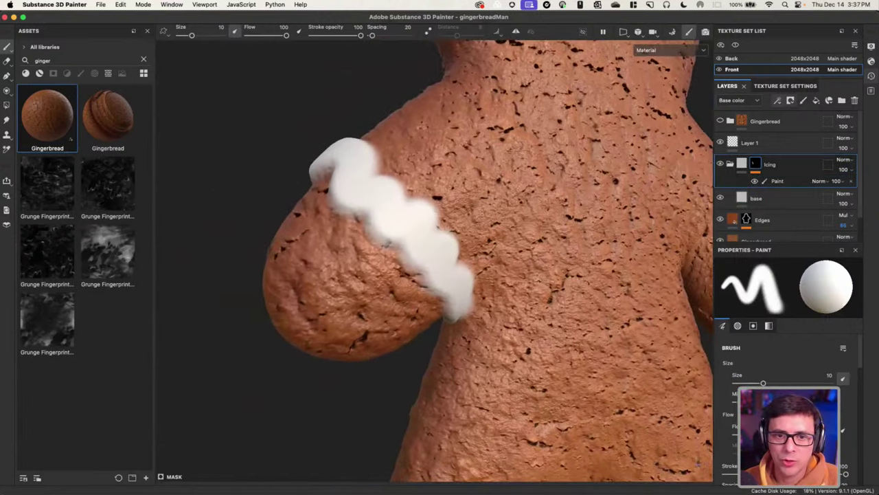
click(741, 165)
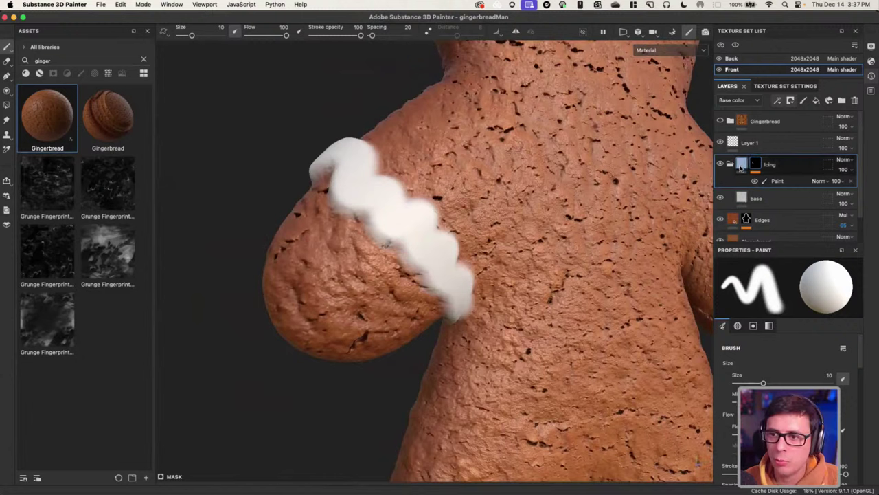
click(777, 100)
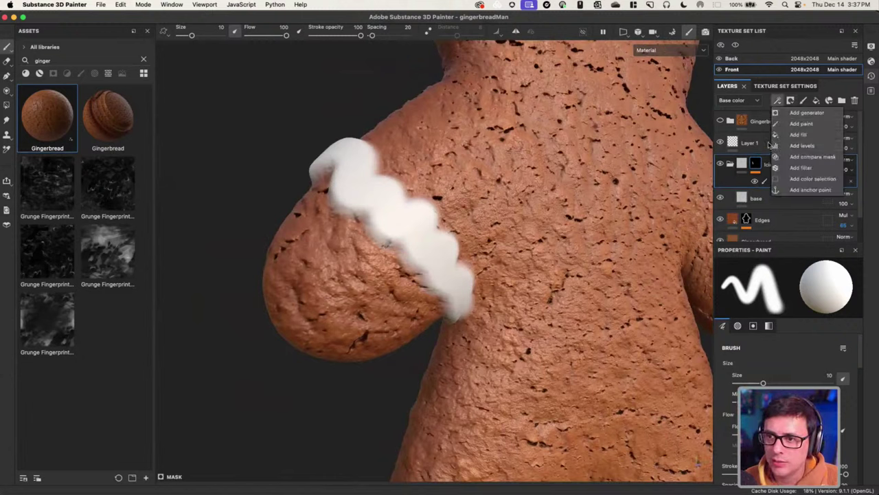
click(802, 168)
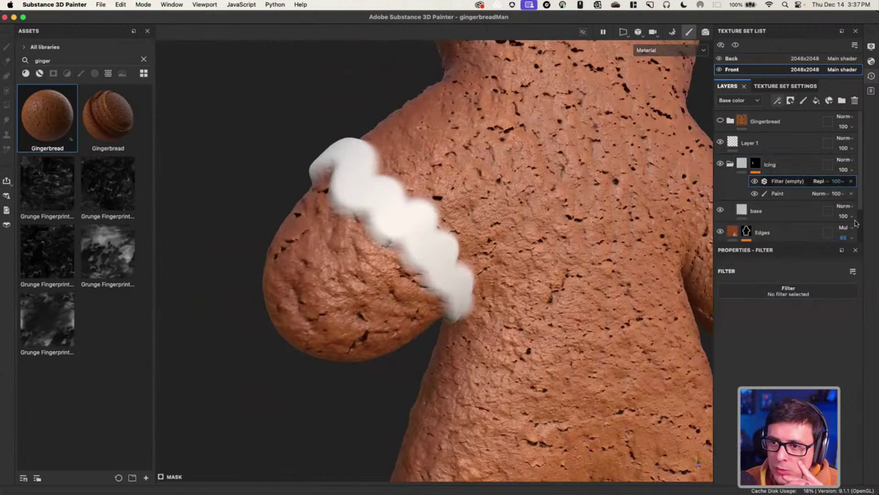
click(743, 290)
click(753, 331)
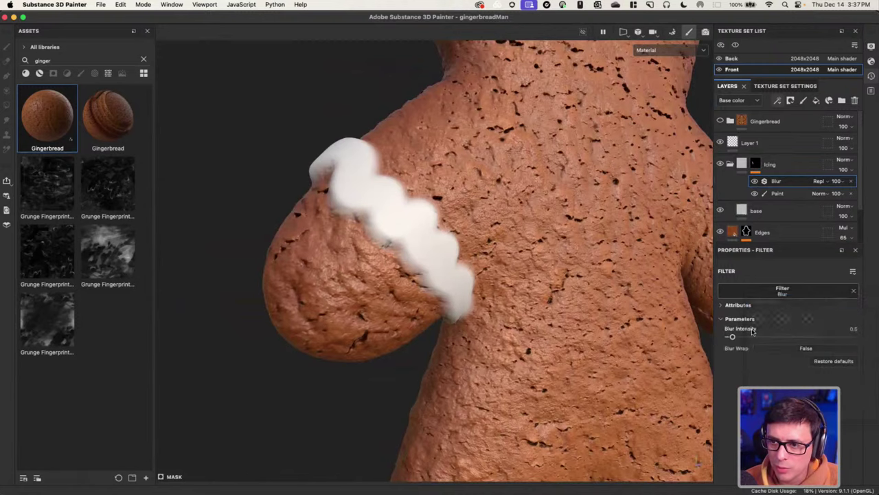
drag(735, 338, 741, 338)
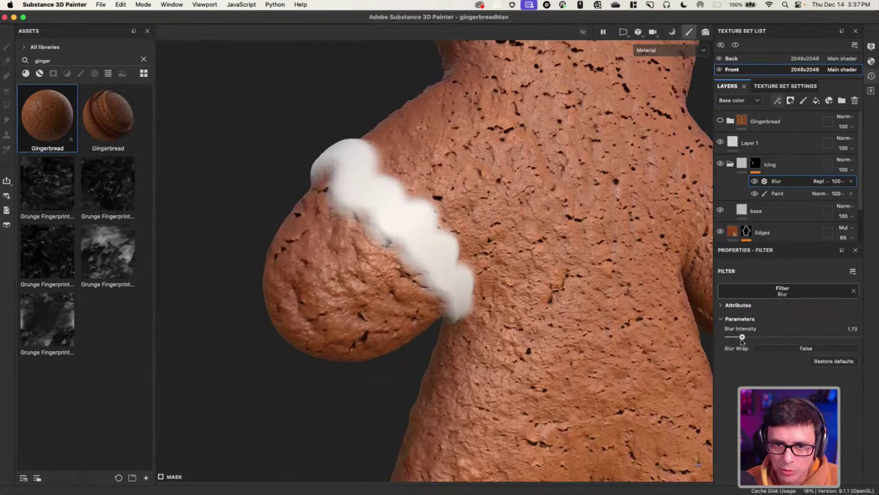
alt+drag(564, 177, 584, 162)
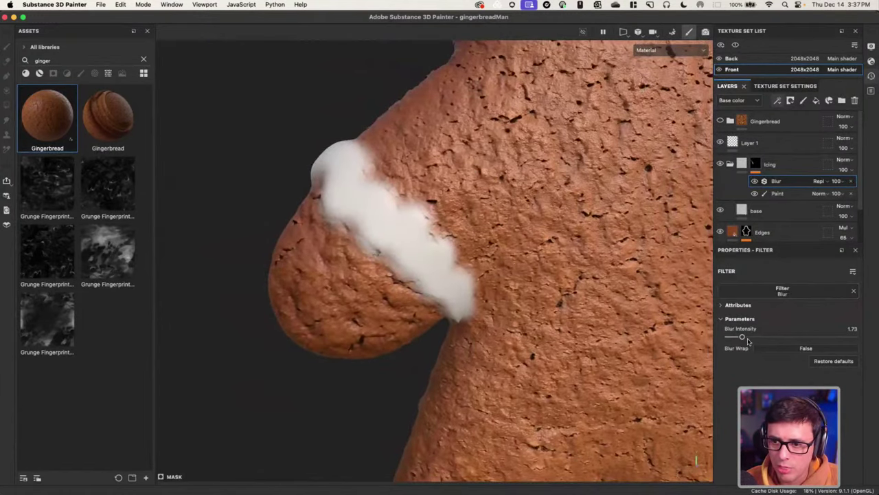
drag(742, 338, 746, 337)
Add a Levels effect above the blur on the Icing mask and raise its black input point to sharpen the stroke's edges.
click(778, 101)
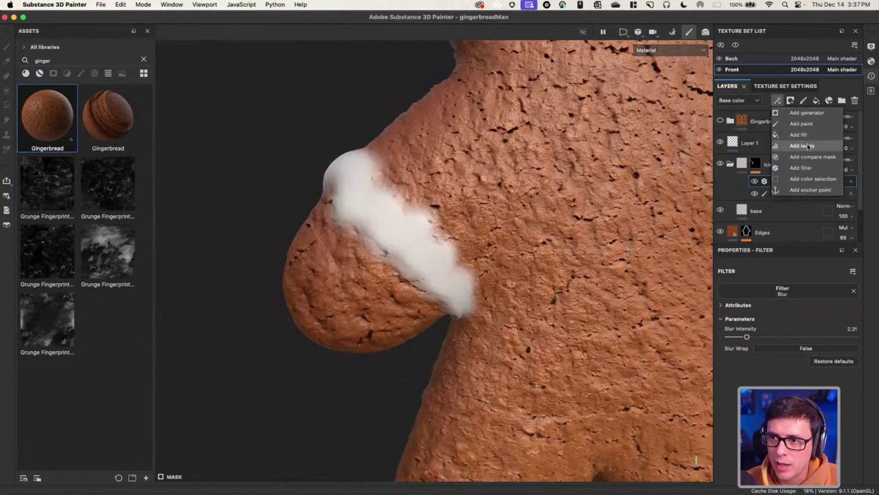
click(807, 146)
scroll(400, 206, up, 2)
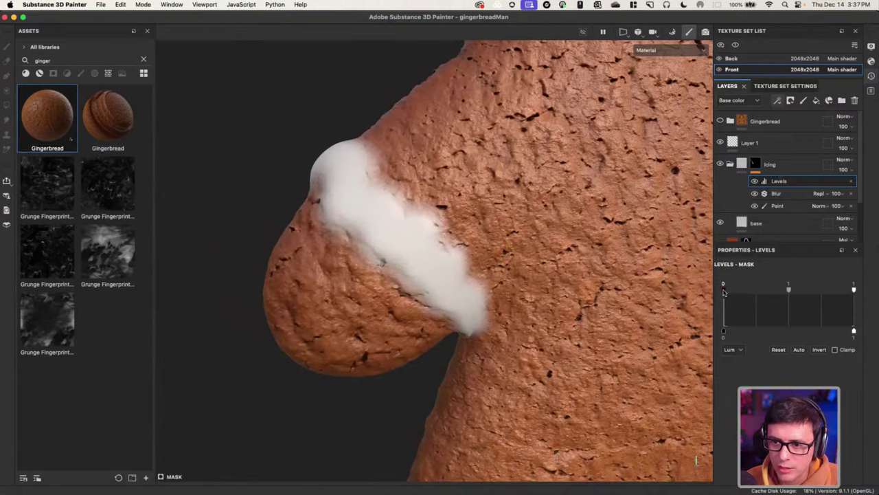
drag(723, 292, 791, 291)
drag(758, 293, 800, 292)
Examine the sharpened icing stroke on the arm up close and from several angles with the base layer selected.
alt+right_drag(410, 217, 526, 264)
alt+drag(526, 263, 492, 279)
alt+middle_drag(493, 279, 424, 269)
alt+drag(424, 268, 597, 316)
click(770, 228)
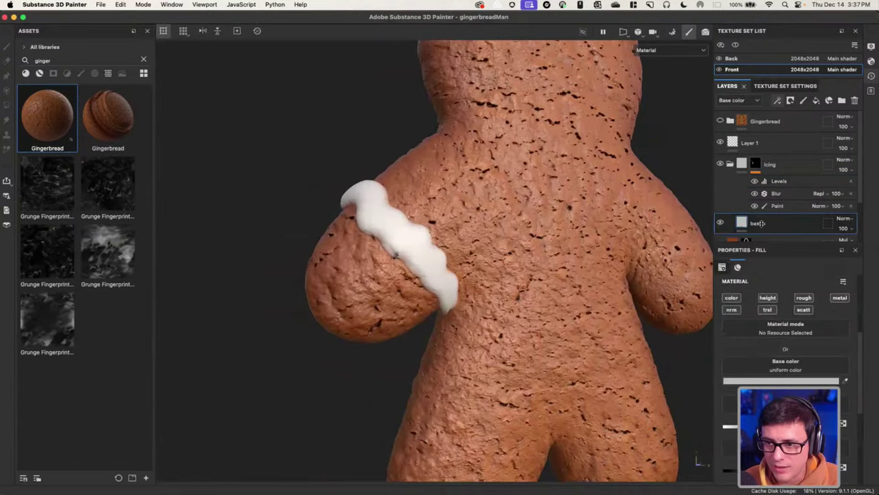
alt+drag(583, 272, 596, 268)
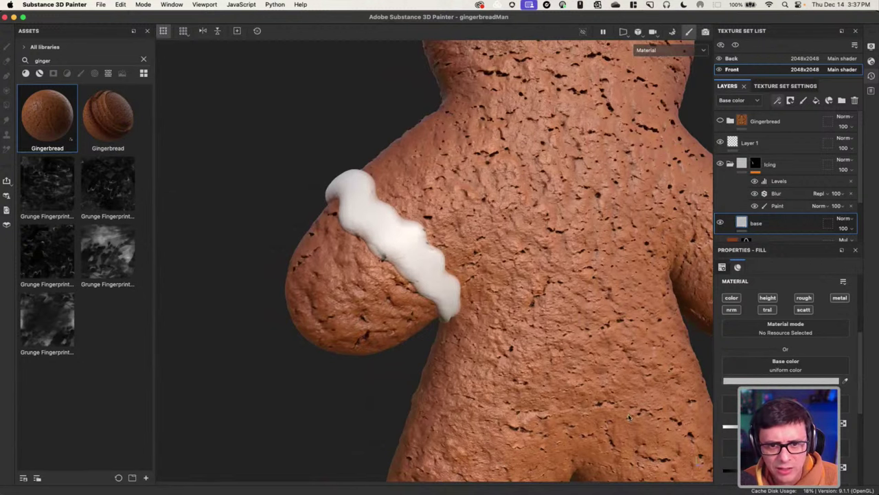
alt+drag(448, 273, 508, 257)
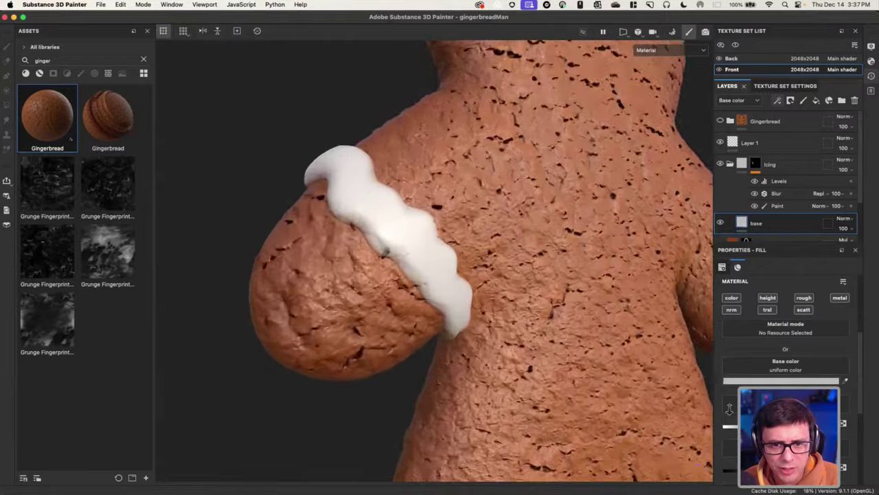
alt+drag(729, 410, 853, 489)
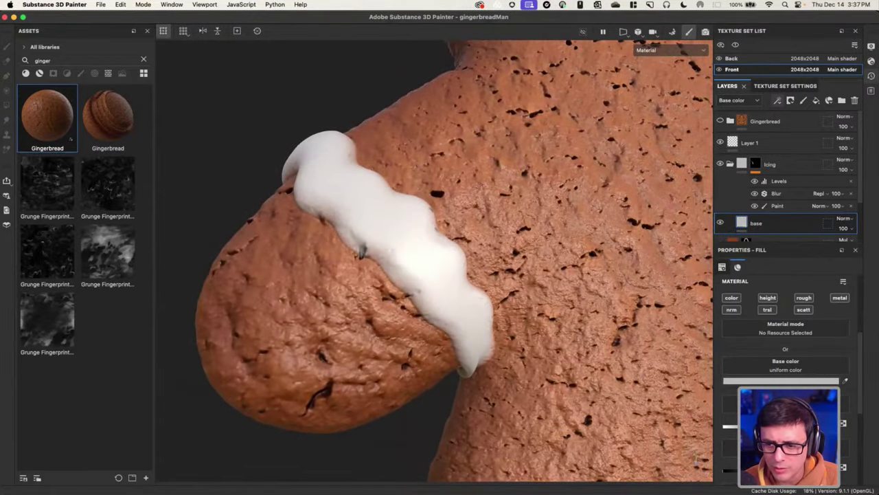
scroll(400, 233, down, 3)
mouse_move(401, 234)
alt+mouse_down()
mouse_move(515, 261)
mouse_move(458, 236)
mouse_move(473, 284)
mouse_move(536, 236)
mouse_move(508, 253)
alt+mouse_up()
Add a fill layer above base in the Icing folder with only the height channel enabled, and name it grooves.
click(731, 165)
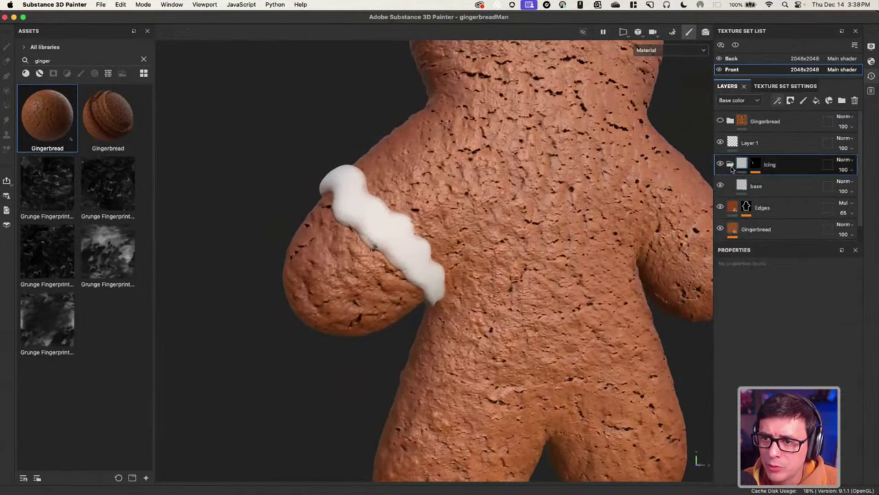
click(755, 185)
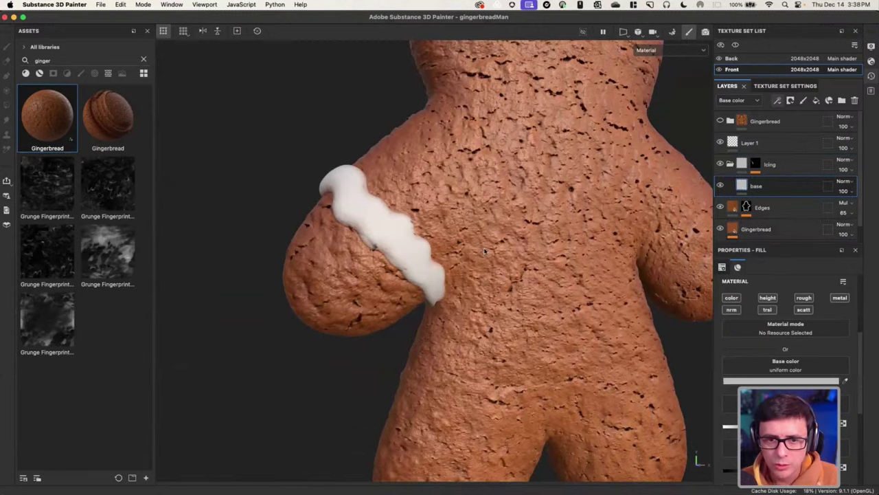
alt+drag(484, 252, 412, 253)
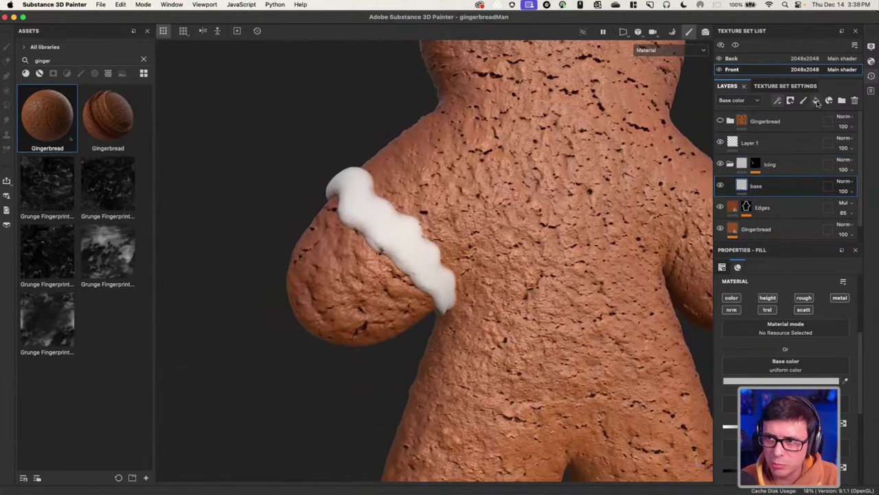
click(817, 102)
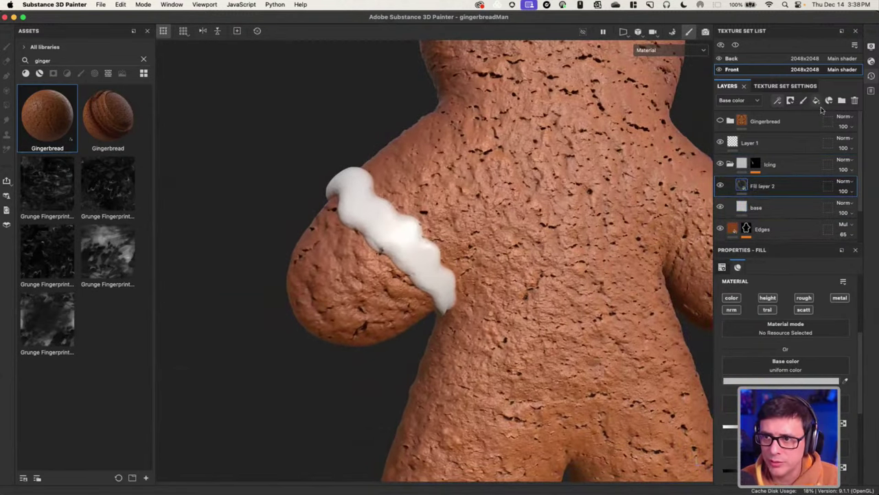
alt+click(771, 298)
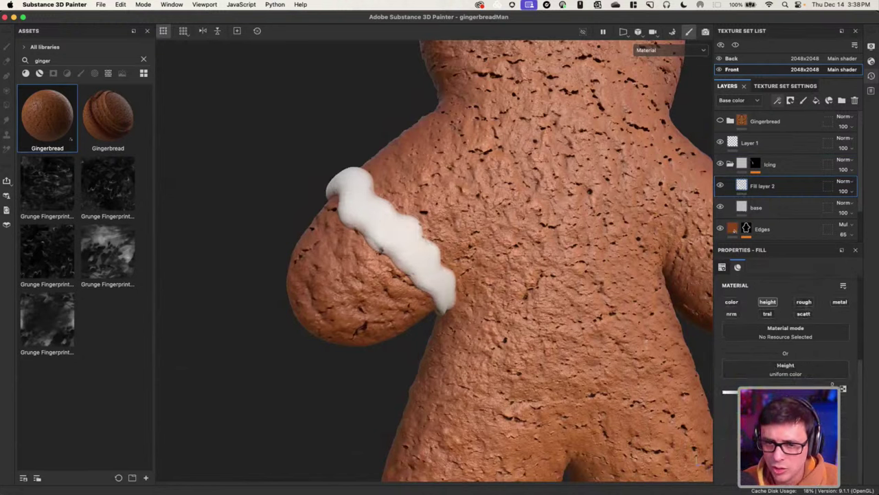
double_click(767, 186)
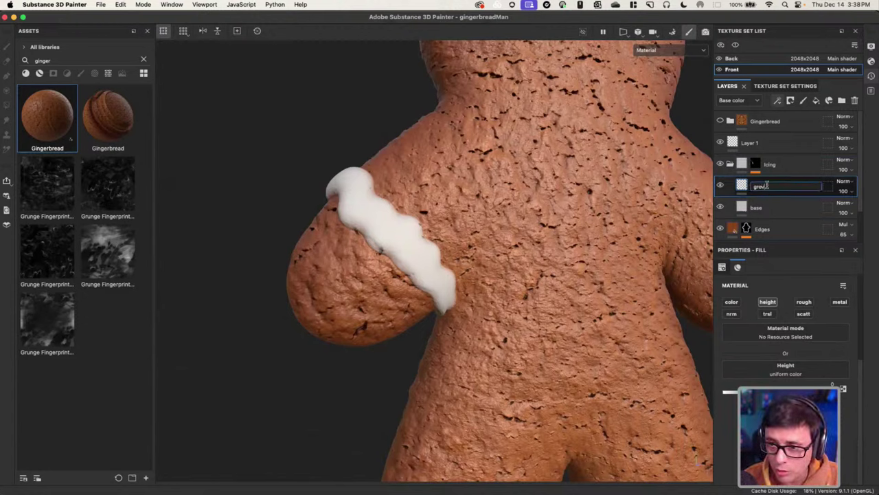
text(grooves)
key(Return)
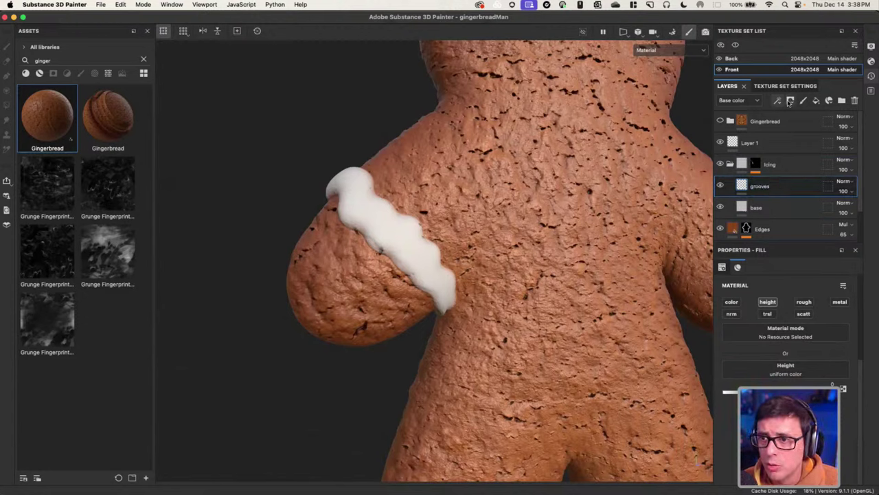
Give the grooves layer a black mask and add a Fill effect to that mask.
click(790, 100)
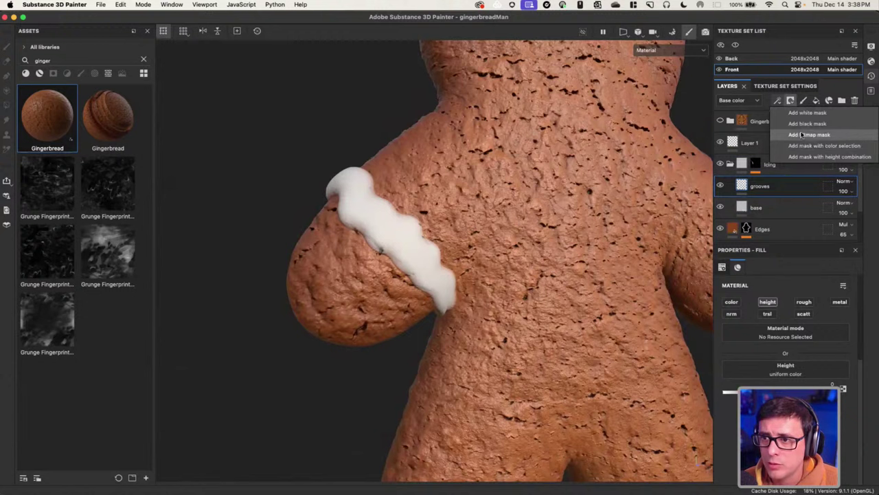
click(803, 126)
click(777, 100)
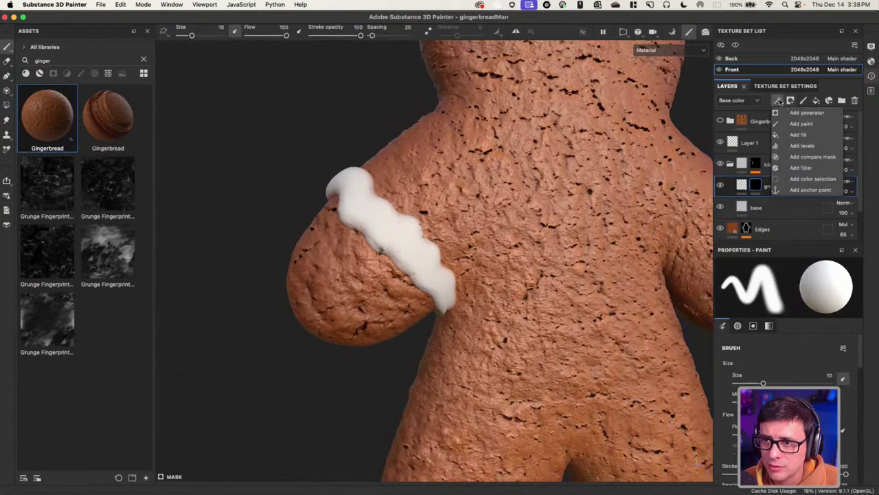
click(800, 136)
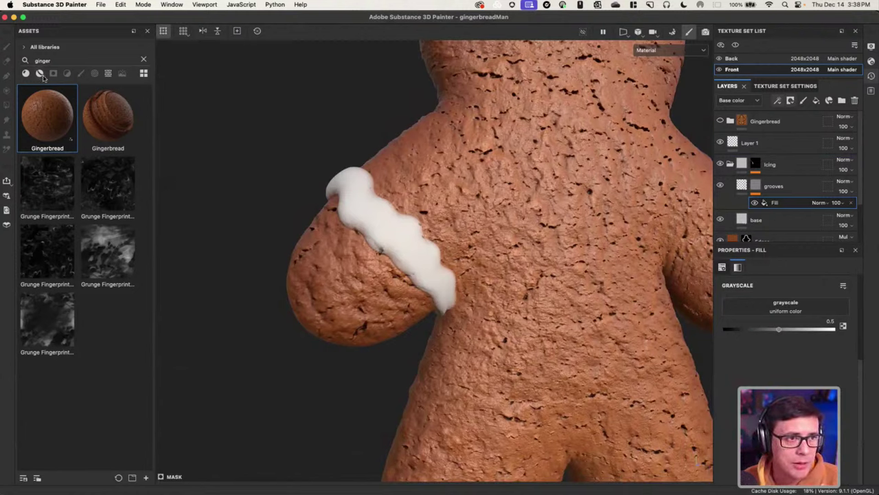
Find the Creases Soft texture in the asset library and assign it to the grayscale of the grooves mask's fill.
click(143, 59)
scroll(117, 103, down, 5)
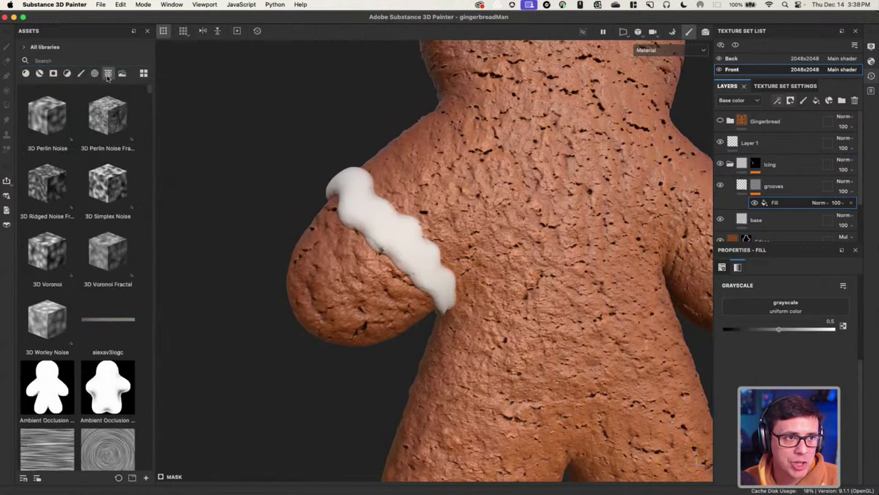
drag(155, 127, 222, 129)
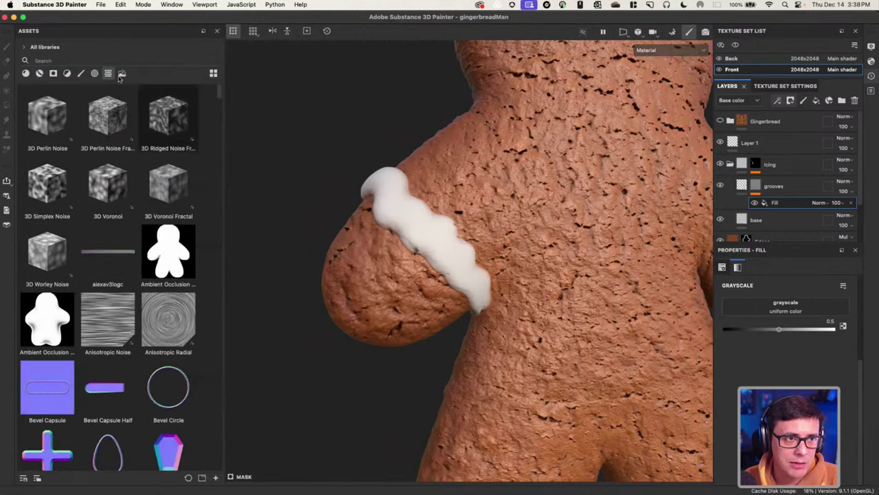
click(129, 60)
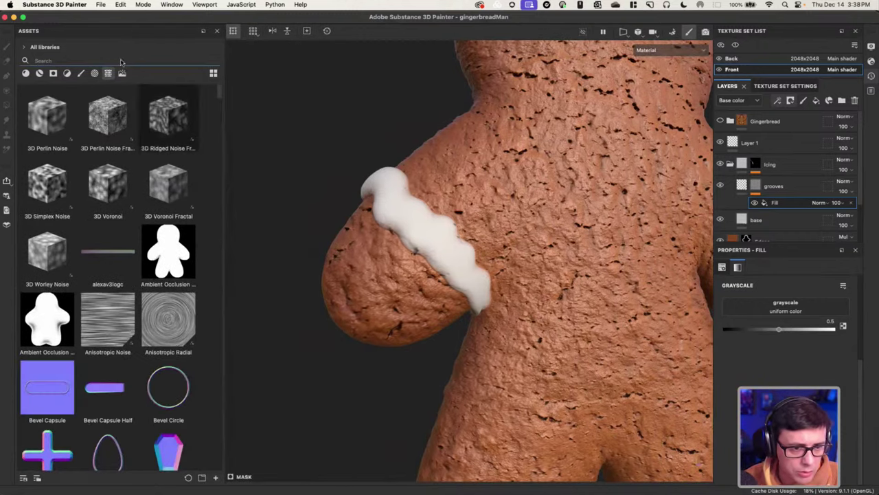
scroll(152, 340, down, 6)
scroll(152, 340, down, 10)
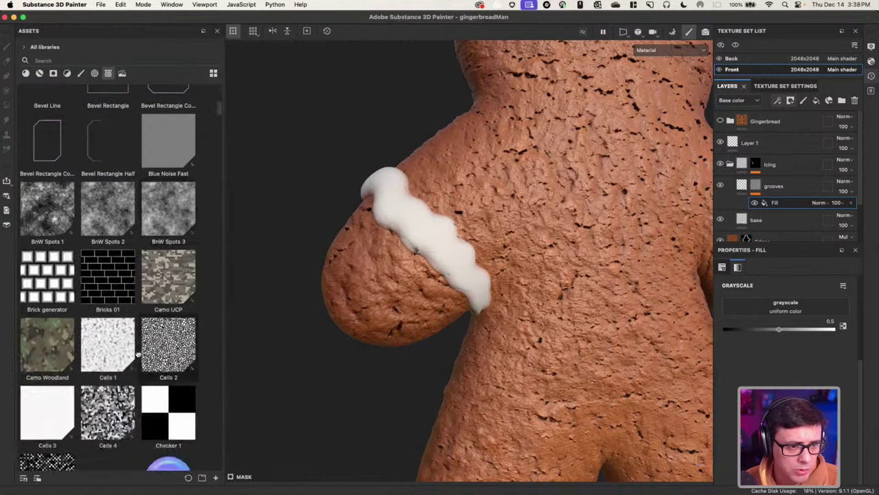
scroll(132, 227, down, 2)
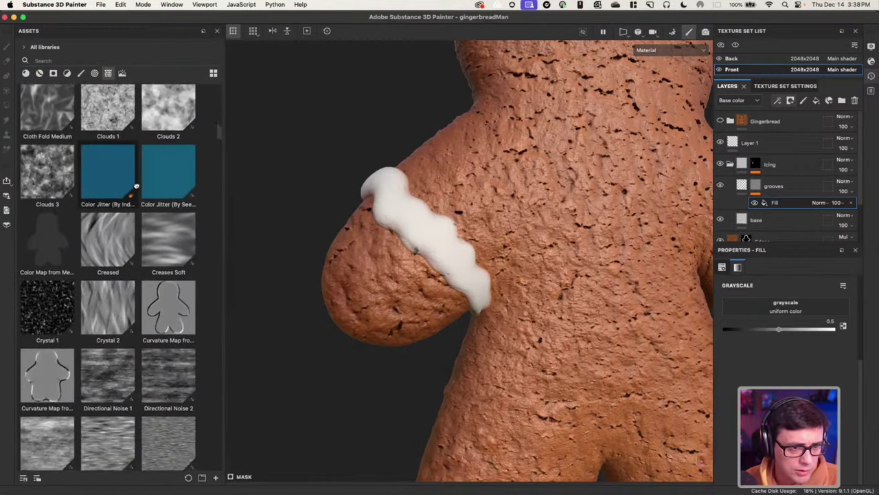
mouse_move(175, 205)
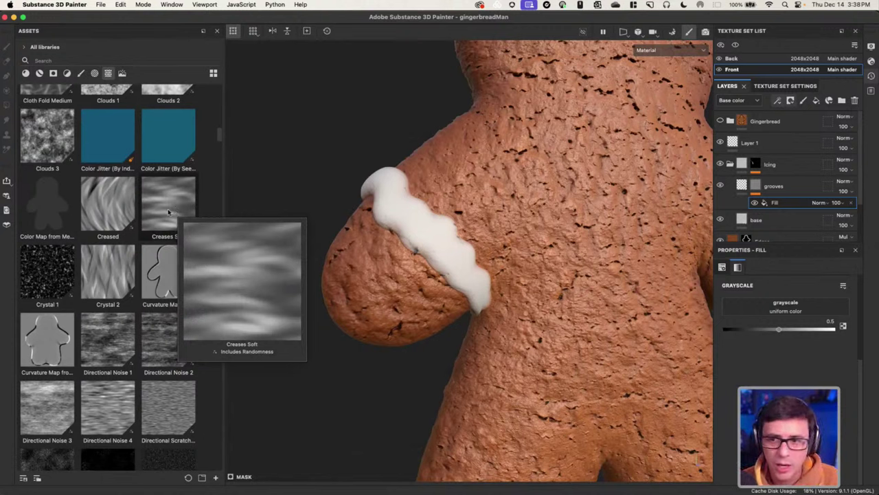
drag(168, 211, 783, 306)
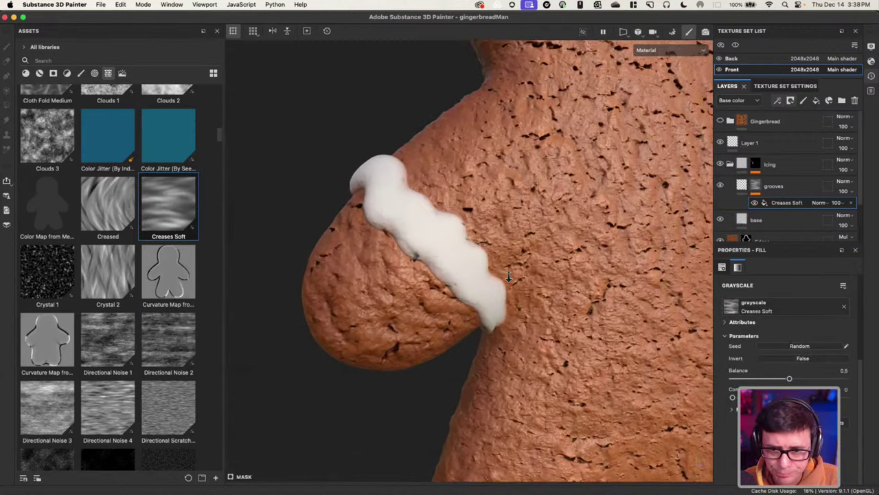
Raise the height of the grooves layer to about 0.54.
click(732, 190)
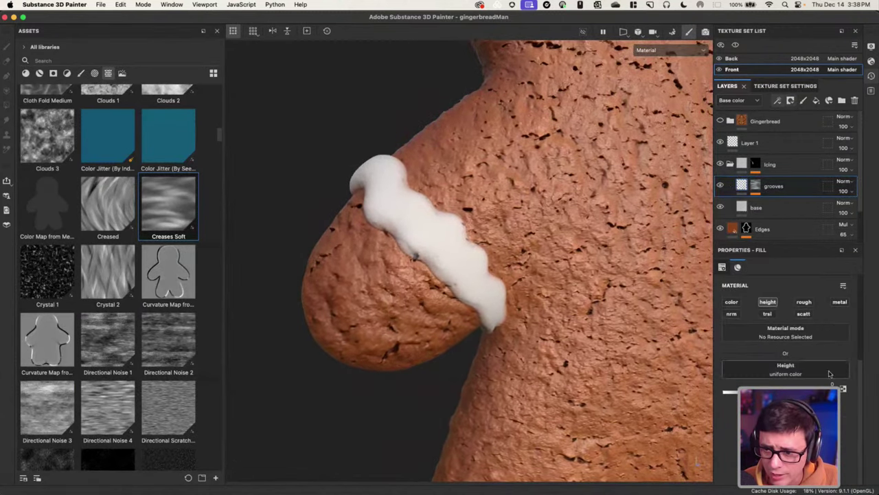
scroll(481, 275, up, 2)
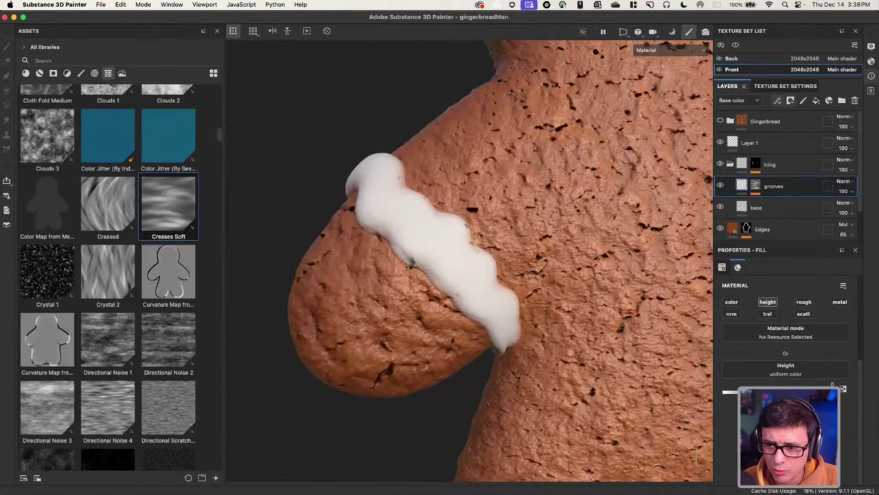
drag(778, 391, 809, 391)
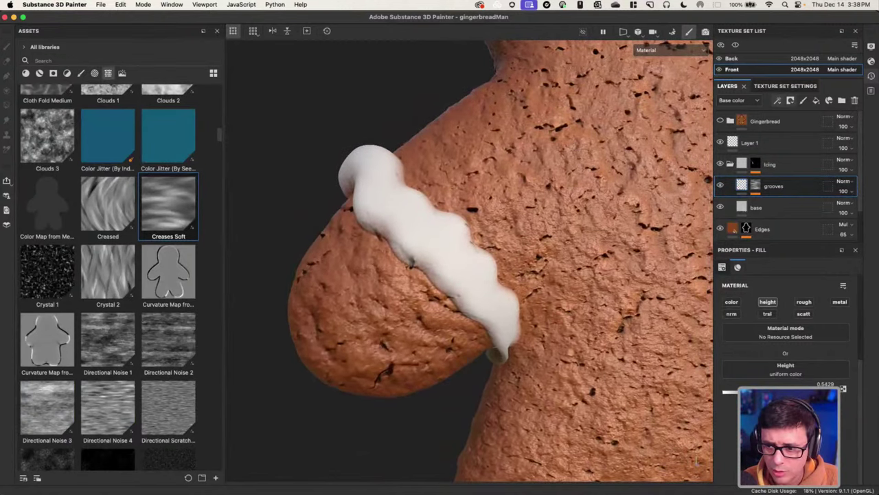
scroll(497, 292, down, 3)
Set the tiling of the Creases Soft fill in the grooves mask to 24.
click(756, 185)
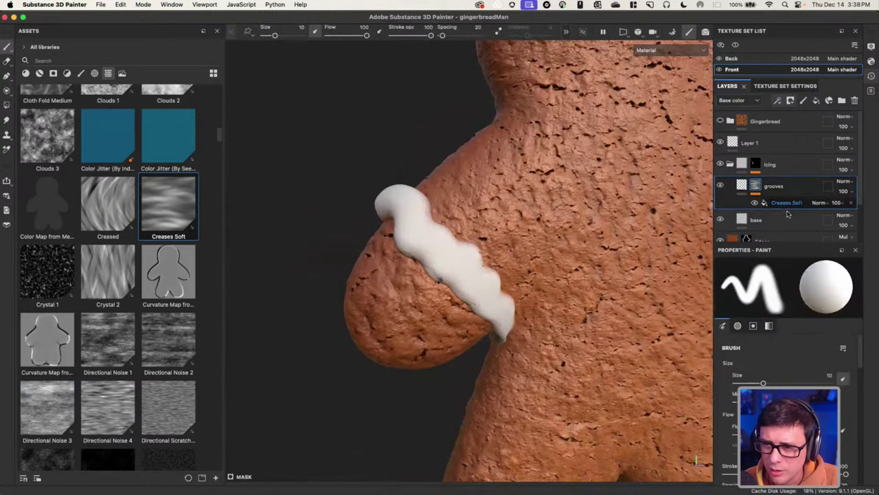
click(777, 205)
scroll(469, 261, up, 2)
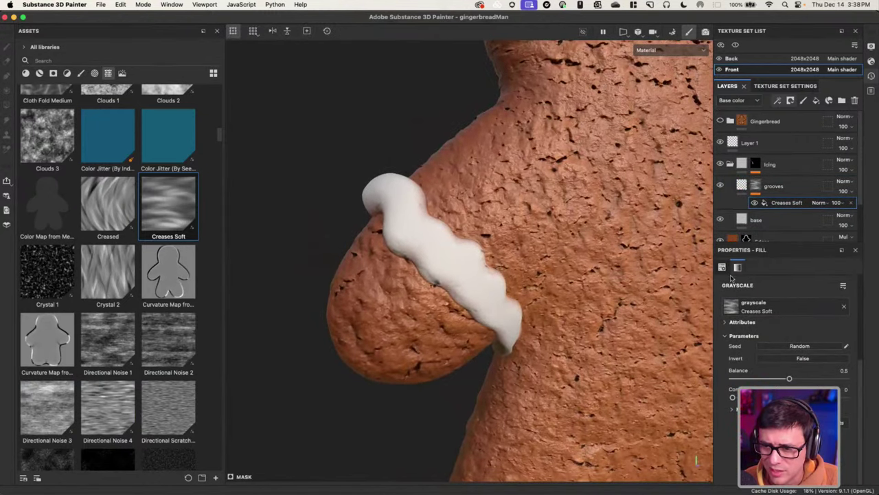
click(722, 268)
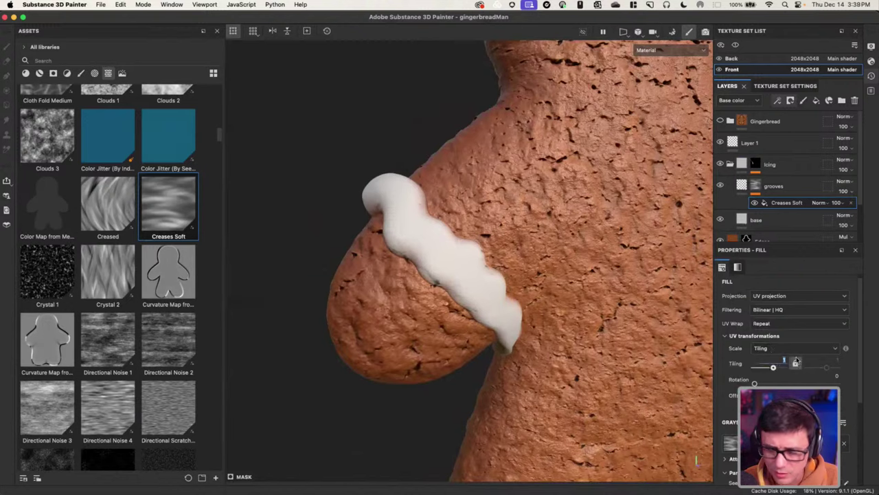
key(Return)
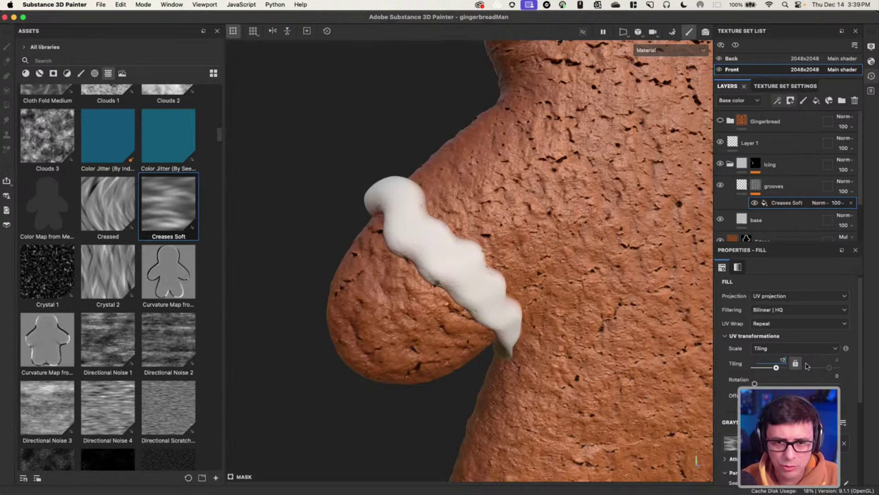
key(Return)
mouse_move(630, 341)
alt+mouse_down()
mouse_move(577, 337)
mouse_move(619, 330)
mouse_move(630, 342)
alt+mouse_up()
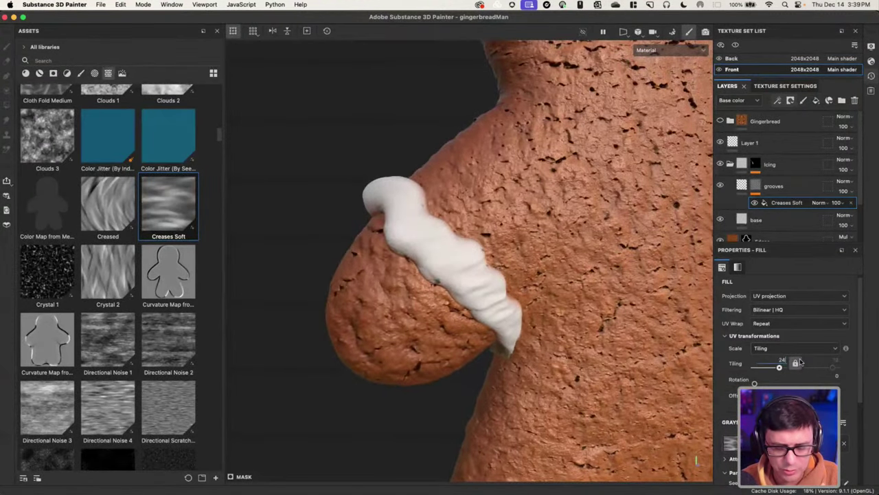
scroll(800, 362, up, 1)
scroll(532, 292, down, 3)
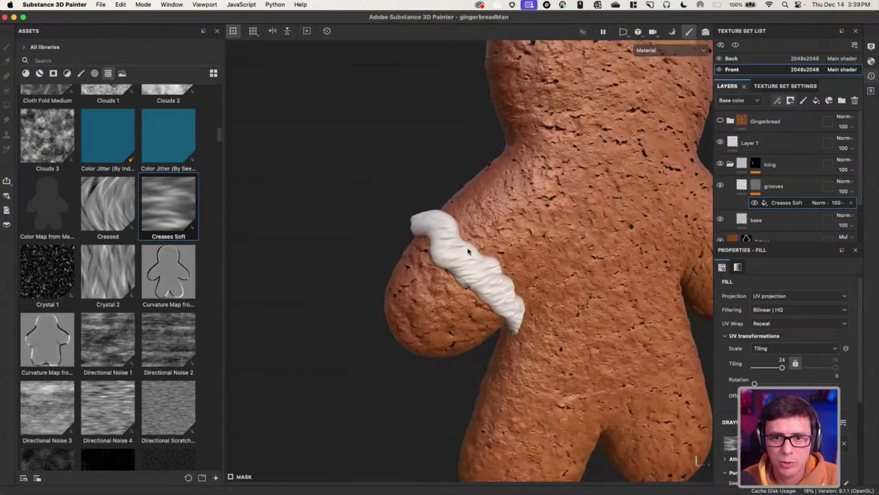
alt+middle_drag(467, 251, 373, 195)
Adjust the height amount of the grooves layer to soften the creases in the icing.
click(733, 186)
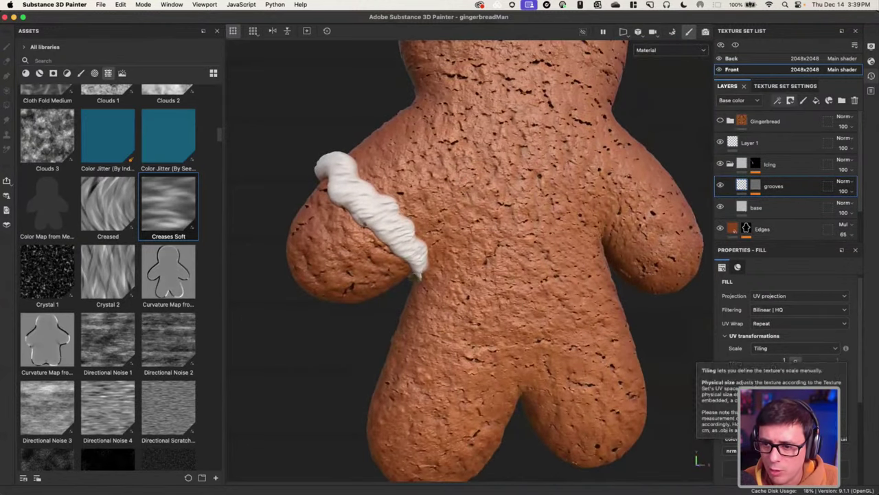
scroll(795, 364, down, 3)
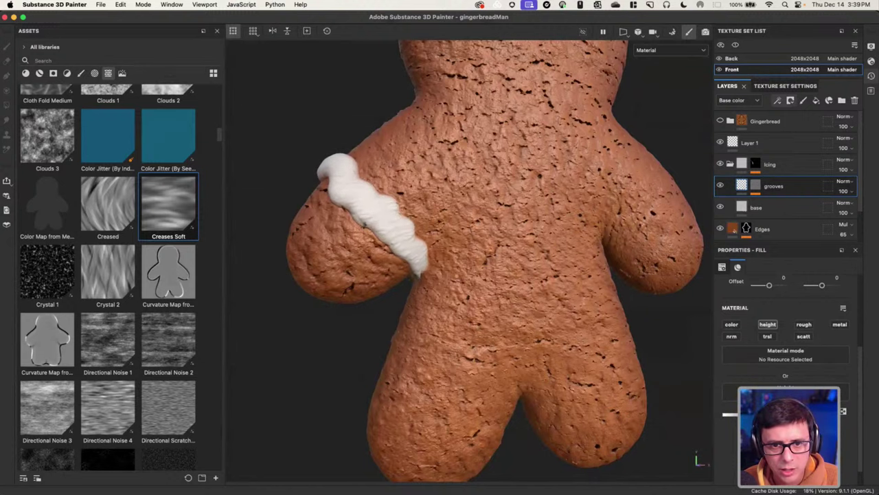
scroll(520, 275, down, 3)
alt+middle_drag(519, 274, 507, 246)
Using the Paint effect on the Icing folder's mask, try out a wavy icing stroke across each leg.
click(756, 164)
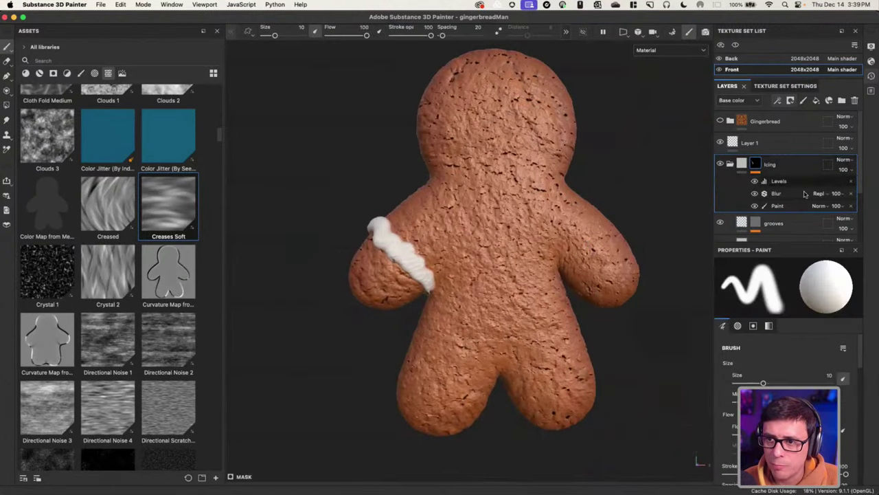
click(777, 206)
scroll(481, 261, up, 3)
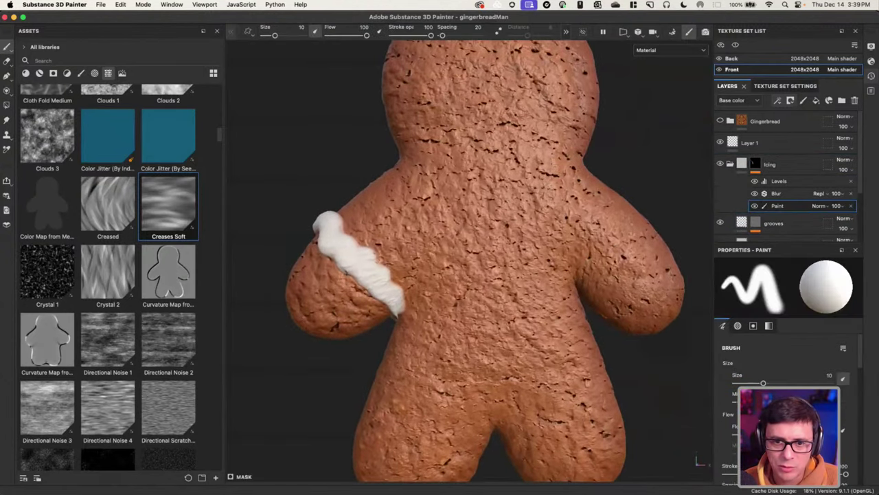
drag(386, 373, 482, 434)
alt+drag(526, 403, 489, 360)
alt+drag(440, 379, 454, 368)
mouse_move(453, 371)
mouse_down()
mouse_move(463, 395)
mouse_move(559, 333)
mouse_up()
scroll(560, 333, down, 2)
alt+drag(463, 314, 447, 309)
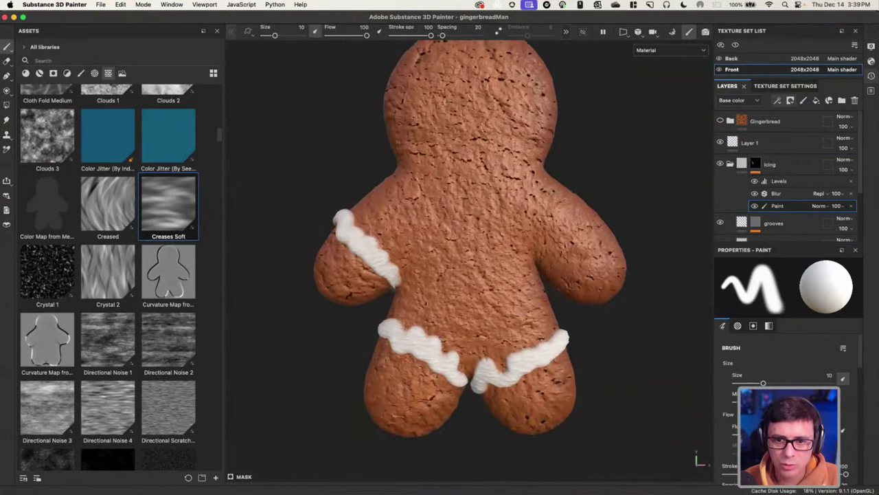
Try out an icing dot beside the bare arm, two eyes and a mouth on the face.
click(553, 273)
alt+drag(466, 132, 462, 159)
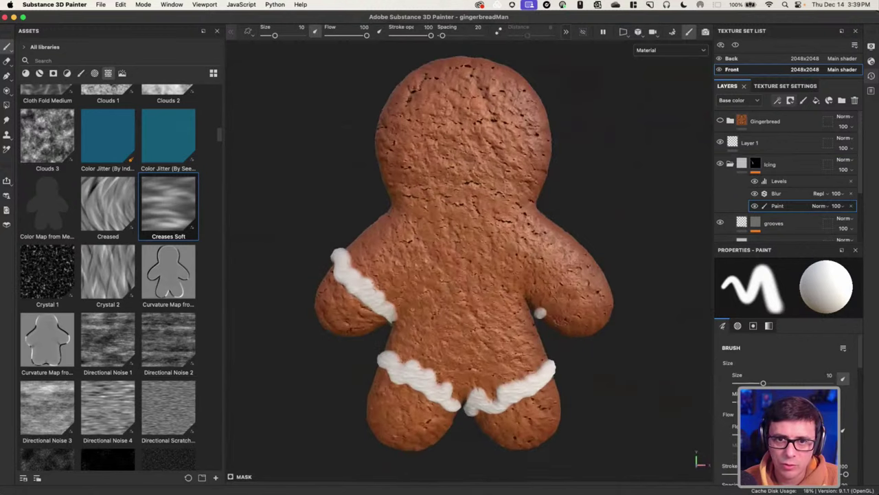
click(446, 127)
drag(481, 130, 500, 129)
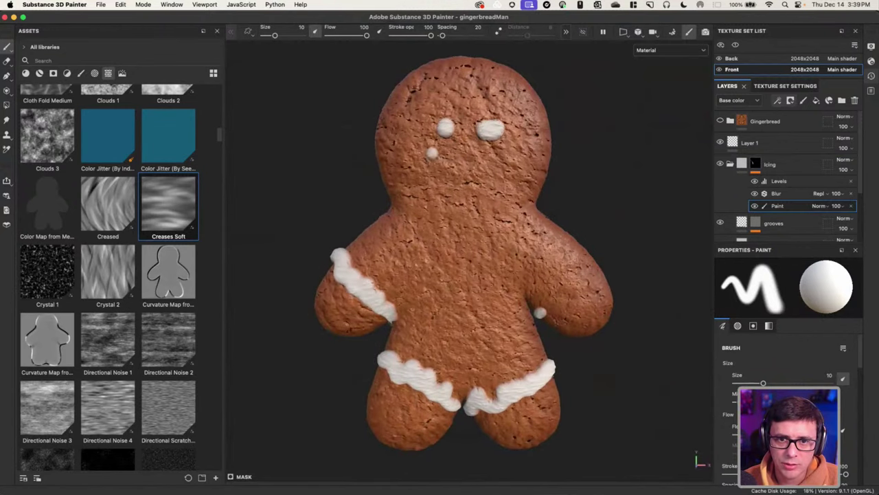
mouse_move(432, 153)
mouse_down()
mouse_move(503, 158)
mouse_move(487, 215)
mouse_up()
scroll(487, 216, down, 2)
Undo the test icing strokes on the face, bare arm and legs, leaving only the original arm stroke.
key(super+z)
key(super+z)
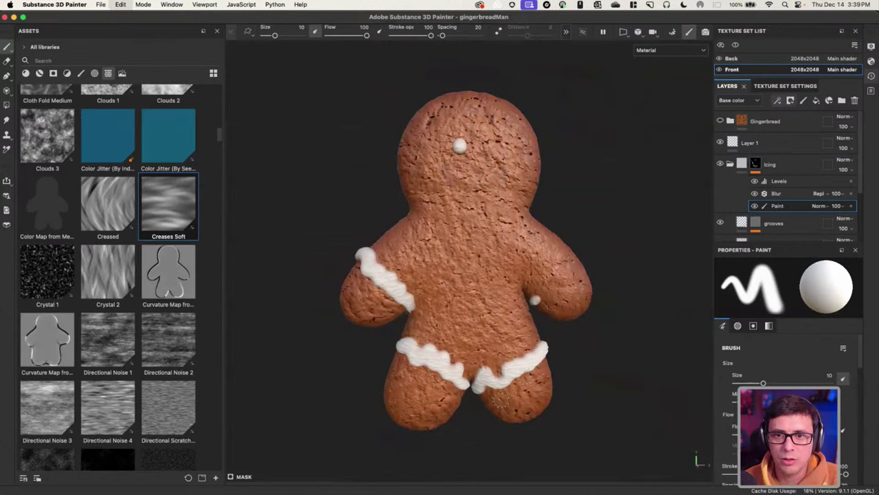
key(super+z)
key(super+z)
key(super+z)
key(super+z)
scroll(564, 388, up, 2)
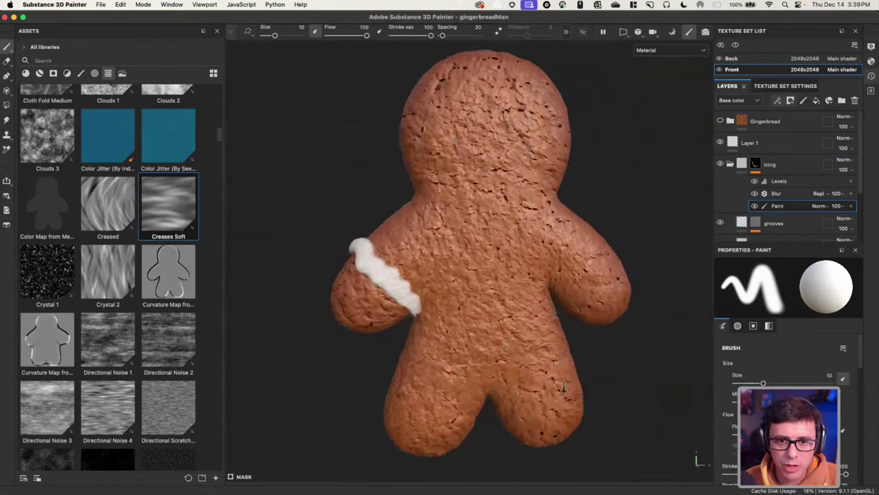
Add a fill layer named specs above the grooves layer in the Icing folder, with only its roughness channel active.
scroll(563, 388, up, 1)
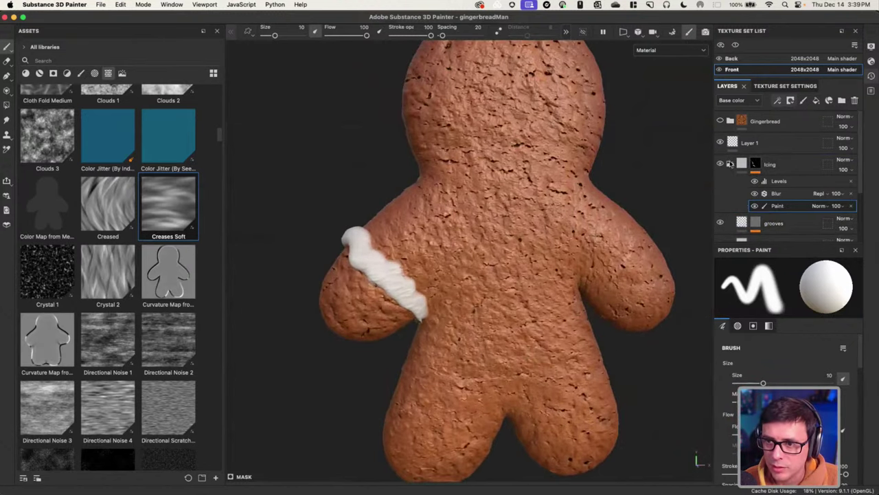
click(731, 163)
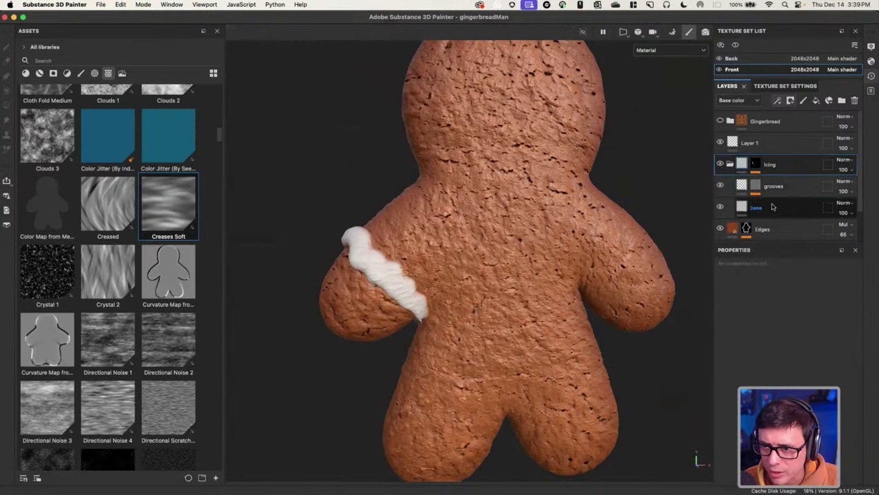
click(760, 191)
scroll(481, 249, up, 2)
alt+drag(481, 249, 506, 231)
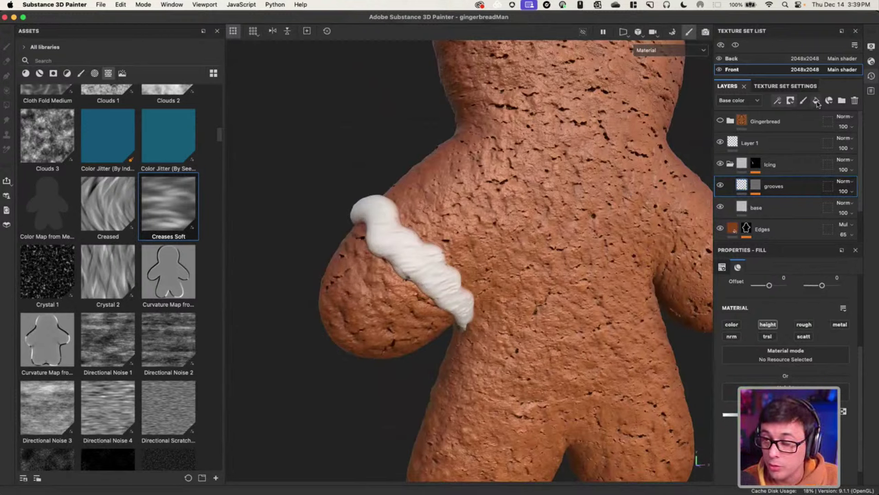
click(816, 101)
double_click(788, 189)
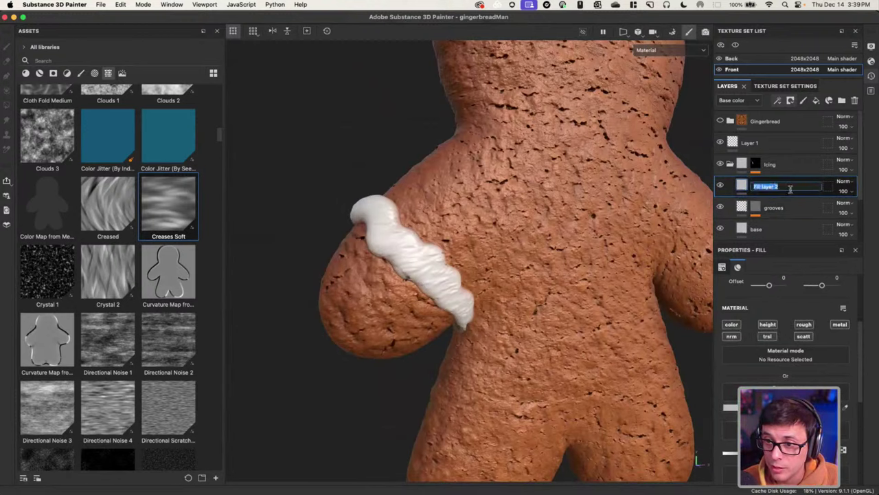
text(specs)
key(Return)
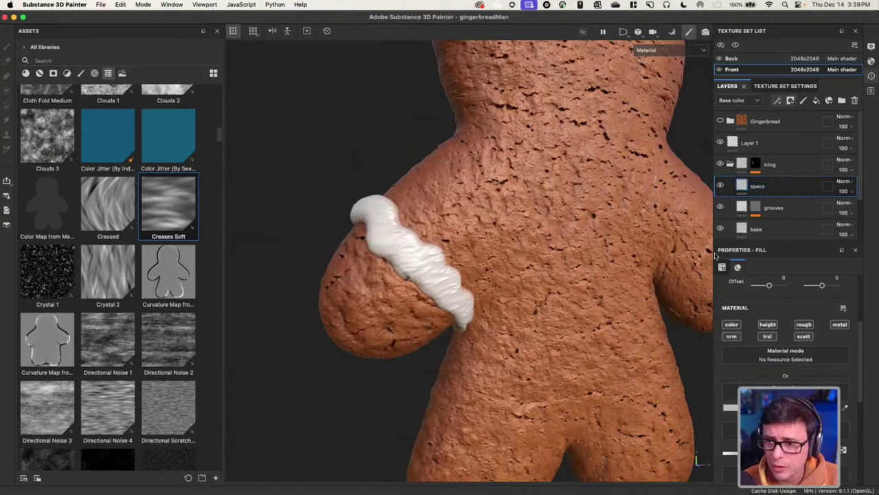
alt+click(804, 324)
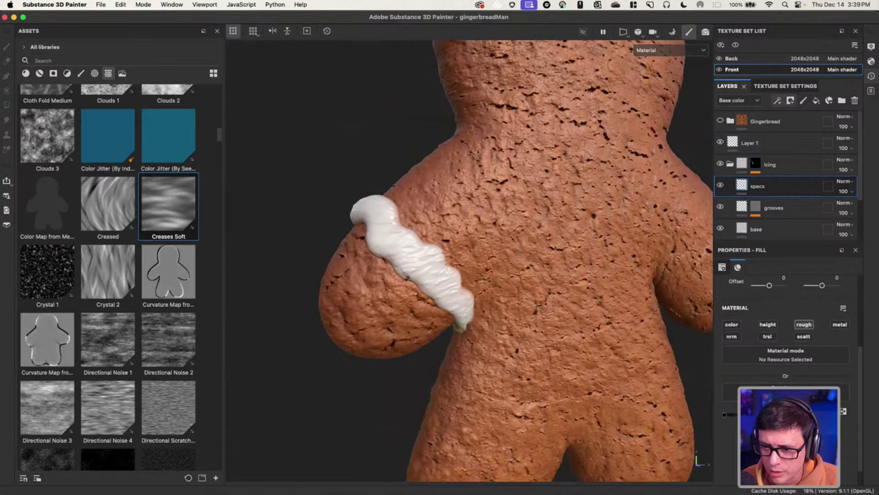
Give the specs layer a black mask and add a Fill effect to that mask.
alt+drag(432, 258, 561, 285)
click(791, 101)
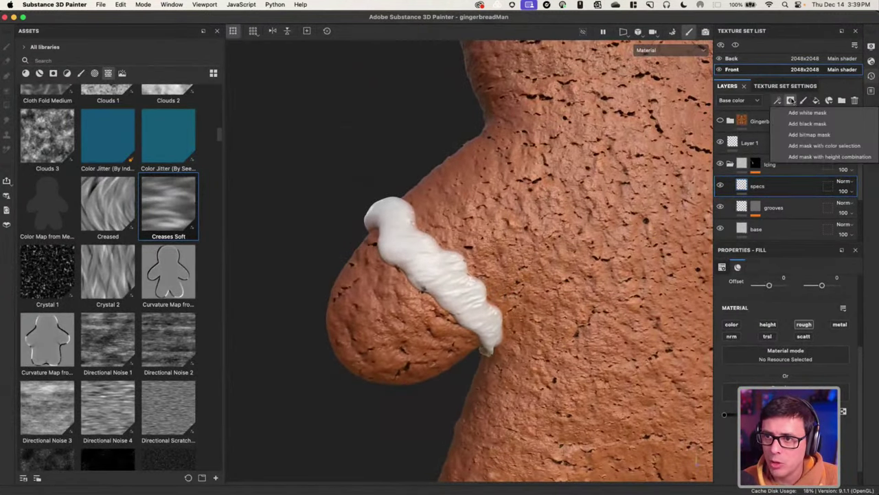
click(808, 123)
click(777, 100)
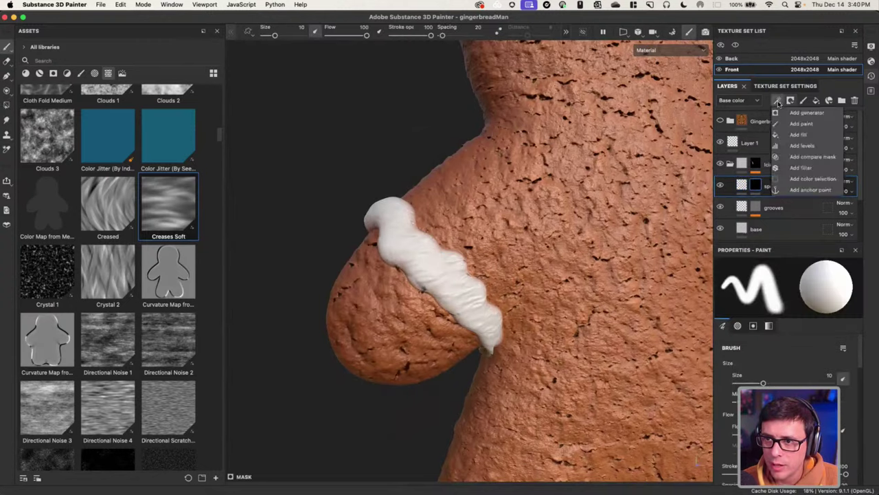
click(799, 135)
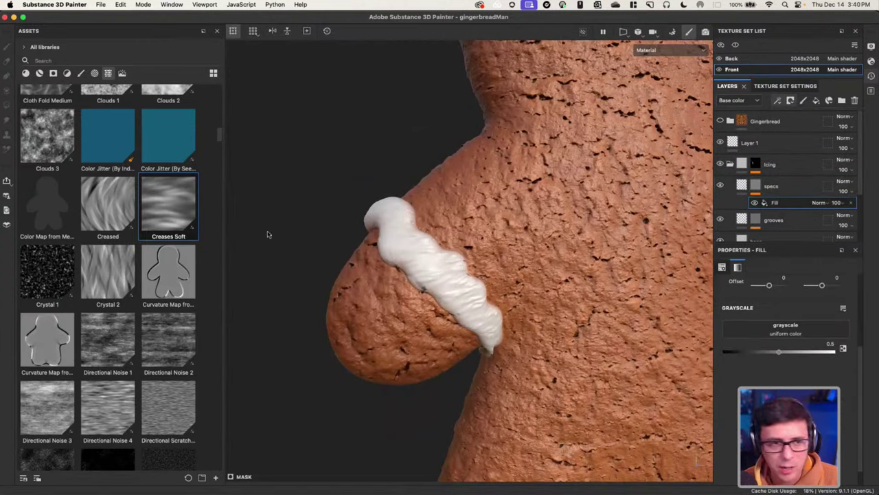
Try out the Dirt 5 texture as the grayscale of the specs mask's Fill effect.
mouse_move(112, 287)
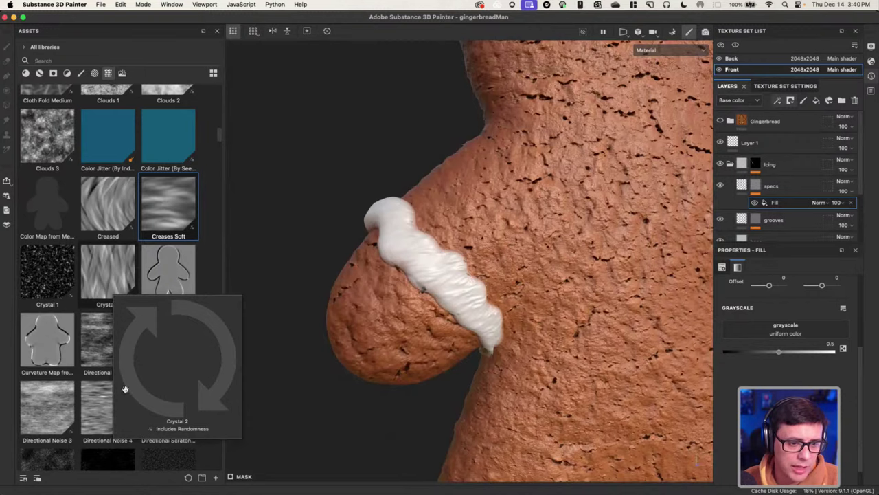
scroll(103, 309, down, 5)
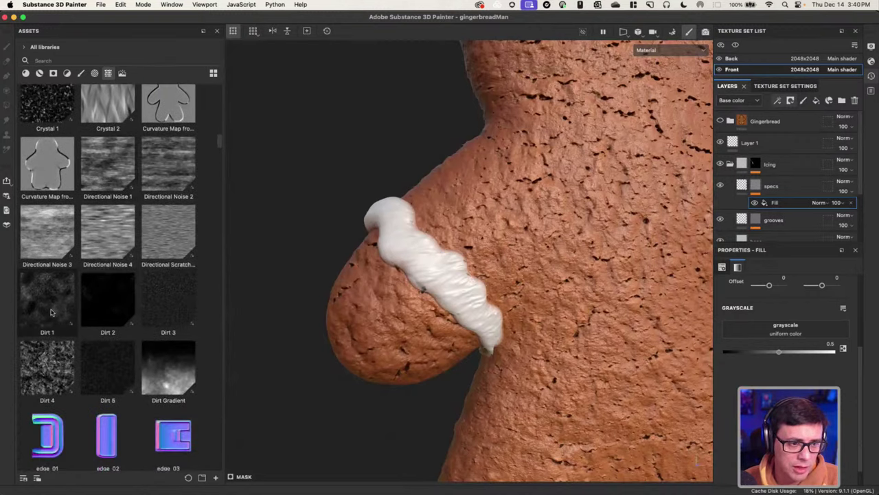
mouse_move(175, 309)
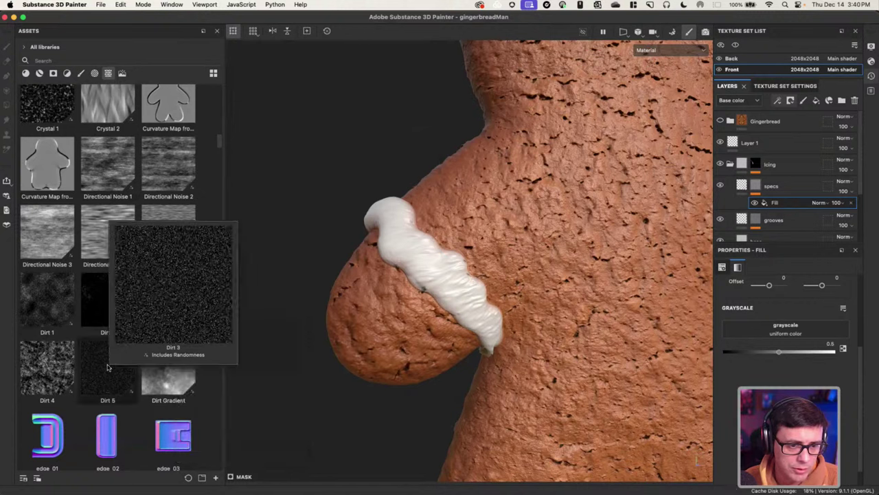
mouse_move(105, 372)
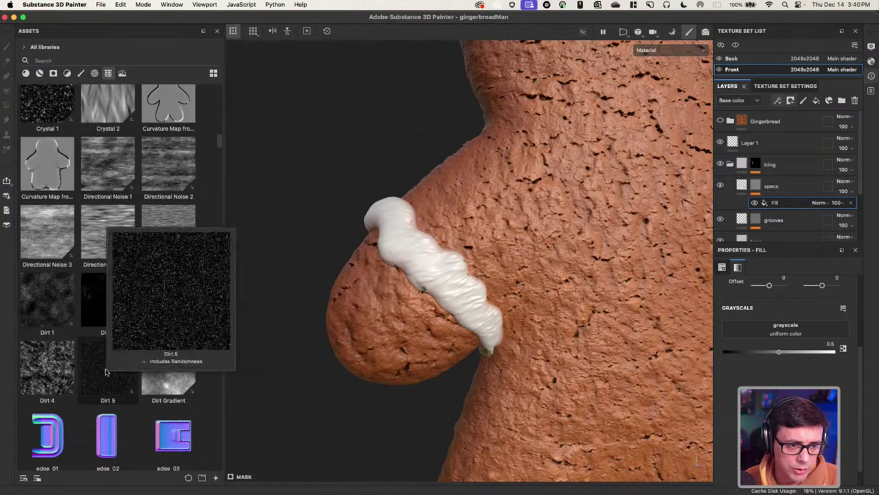
drag(106, 371, 785, 329)
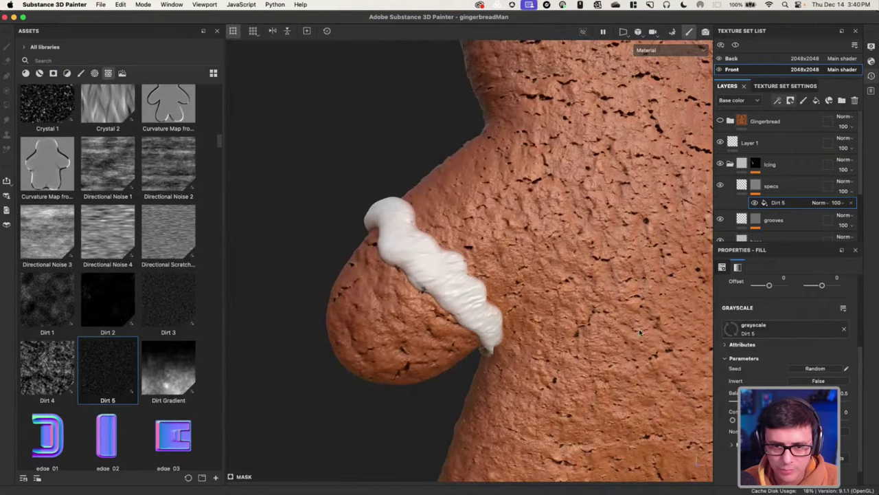
alt+right_drag(506, 255, 729, 282)
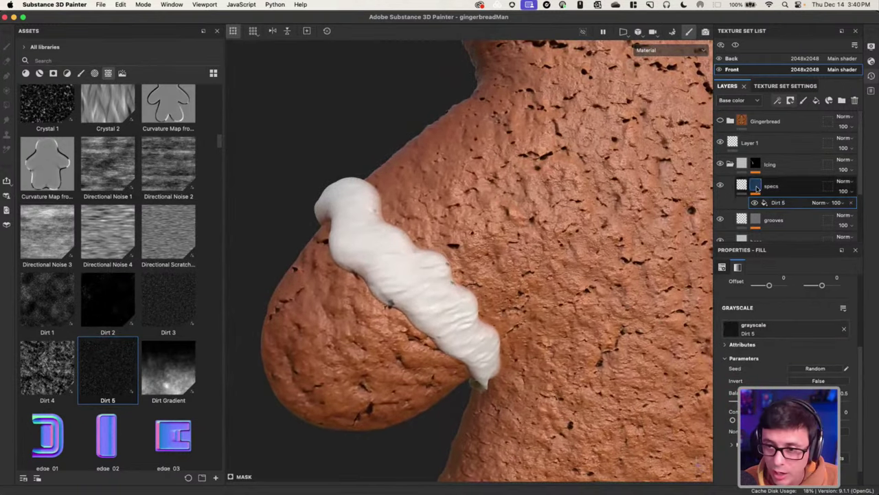
Display the specs mask, switch its fill texture to Dirt 3, and set the balance to 0.69 and contrast to 0.74.
alt+click(756, 187)
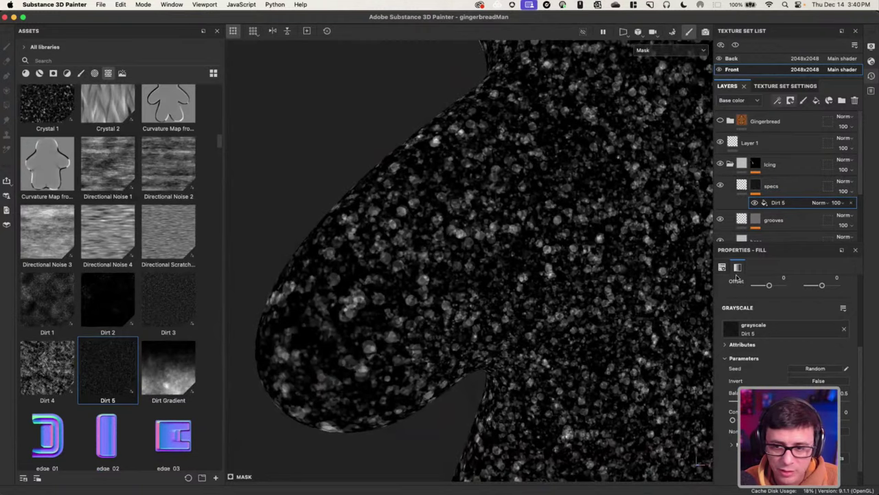
drag(168, 302, 750, 330)
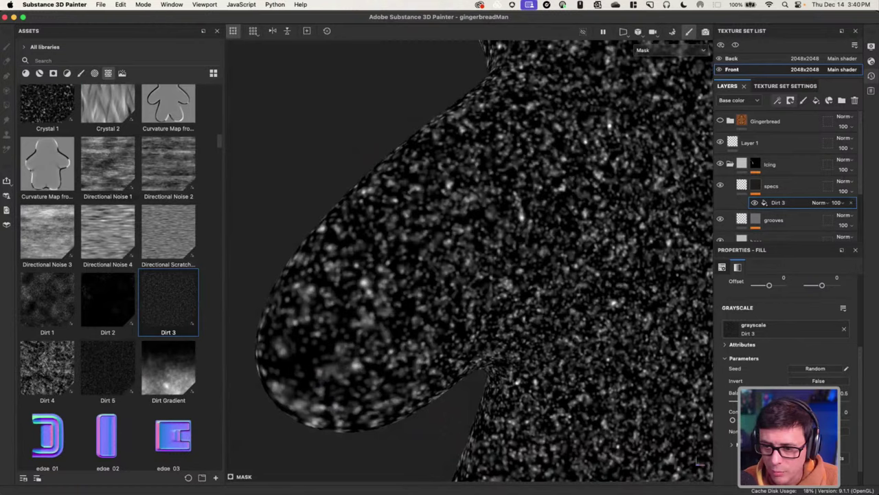
mouse_move(807, 401)
mouse_down()
mouse_move(820, 400)
mouse_move(797, 400)
mouse_up()
drag(733, 420, 812, 401)
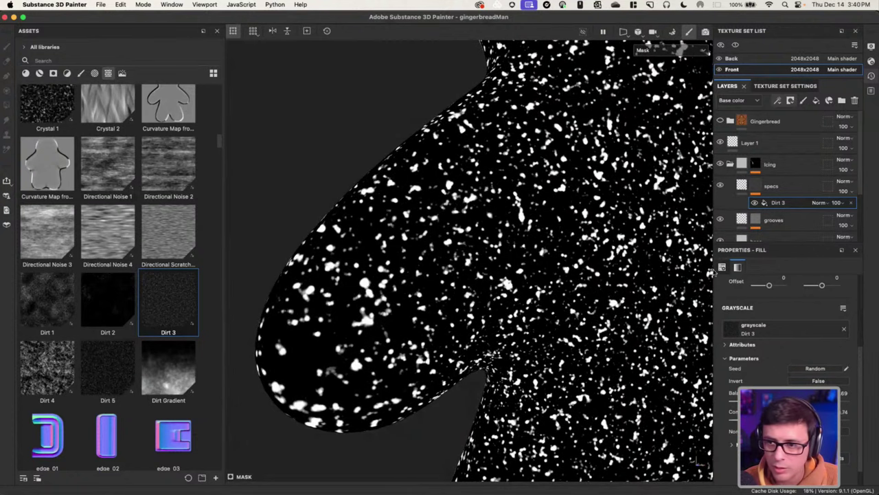
Make the Dirt 3 specks finer and sparser with a tiling of 12, balance of 0.59 and contrast of 1.
scroll(792, 348, up, 4)
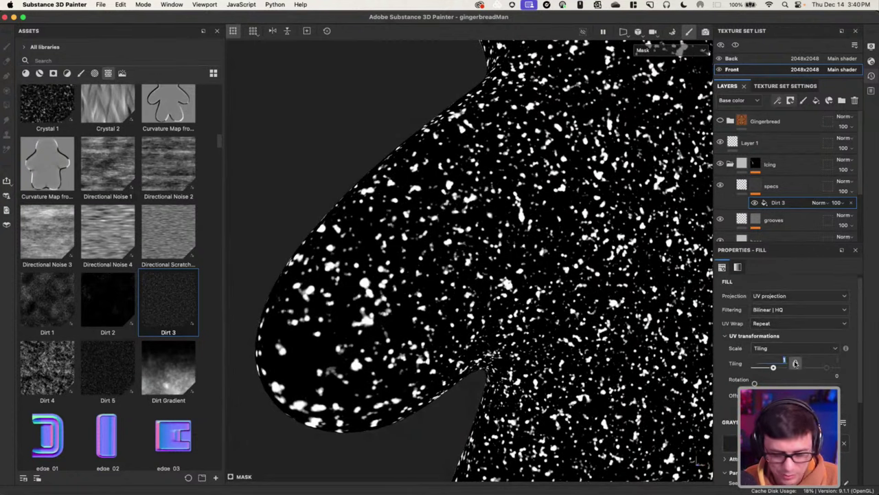
text(2)
key(Return)
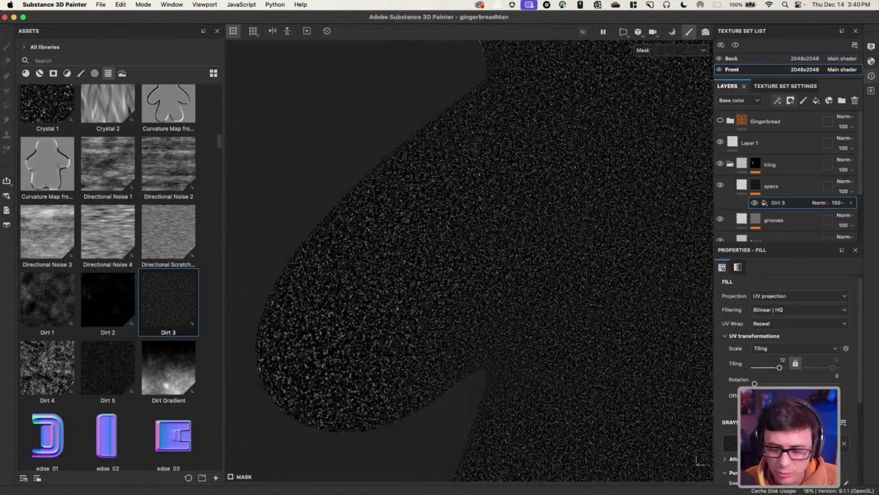
scroll(790, 344, down, 4)
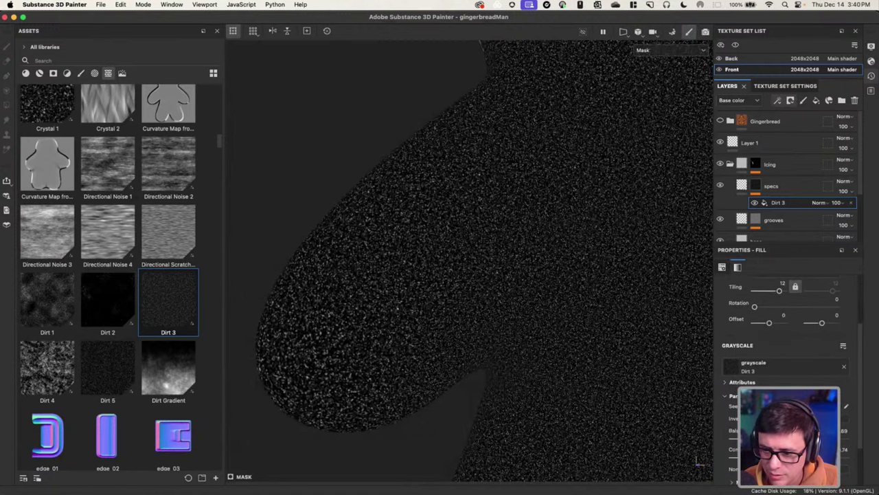
drag(808, 438, 797, 438)
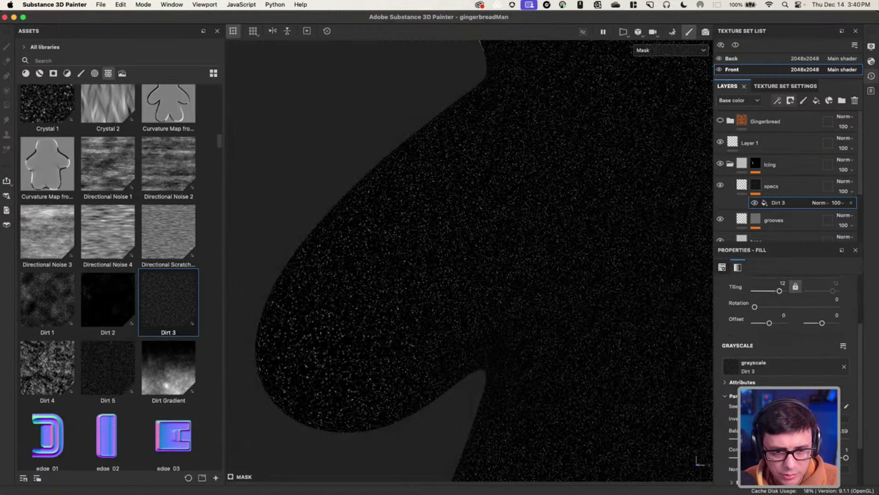
scroll(548, 390, up, 1)
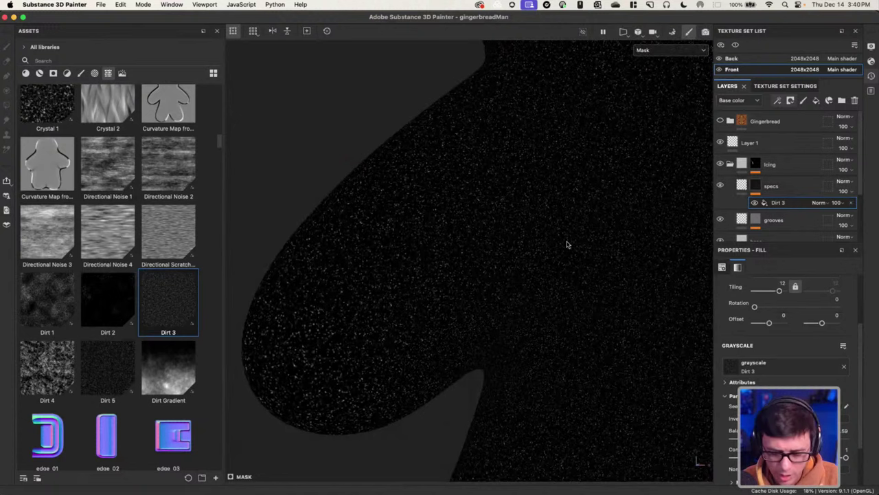
Return to the material view and set the Dirt 3 fill's tiling to 6, checking the specks on the arm icing.
key(m)
alt+middle_drag(422, 307, 471, 348)
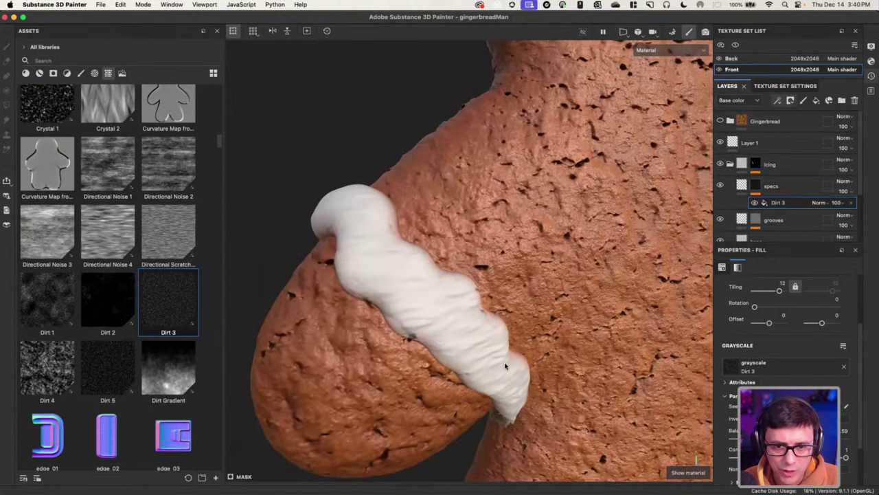
key(Caps_Lock)
alt+right_drag(446, 309, 520, 366)
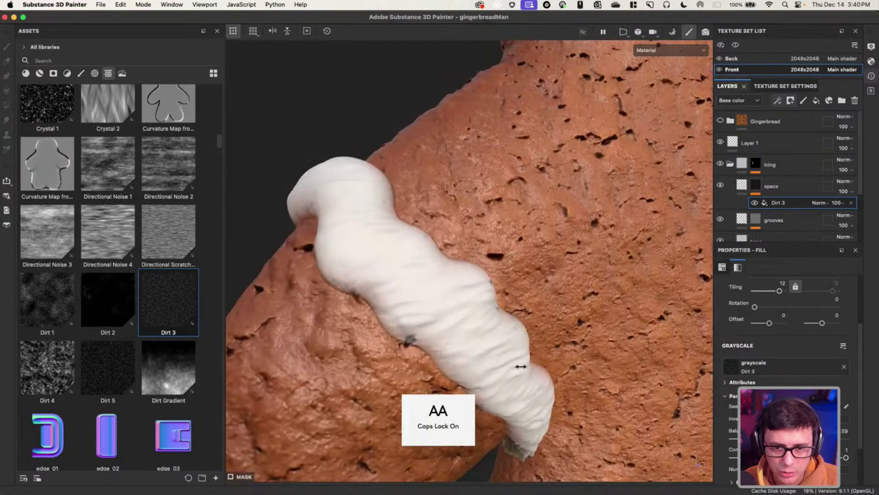
scroll(781, 345, up, 3)
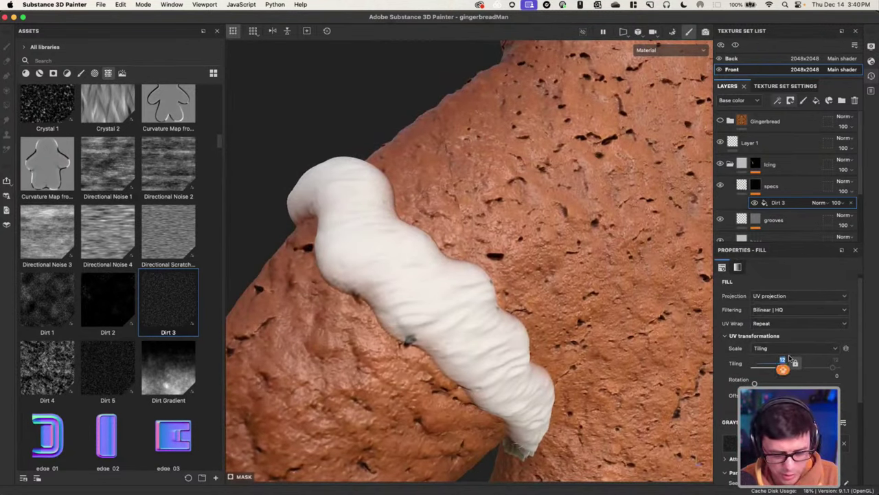
key(Caps_Lock)
alt+right_drag(570, 357, 426, 323)
mouse_move(426, 323)
alt+mouse_down()
mouse_move(489, 334)
mouse_move(415, 316)
alt+mouse_up()
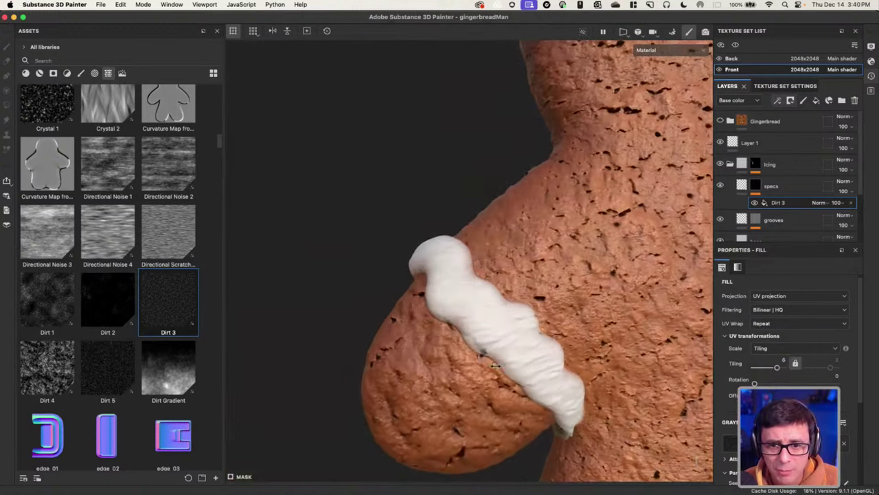
shift+right_drag(495, 366, 475, 355)
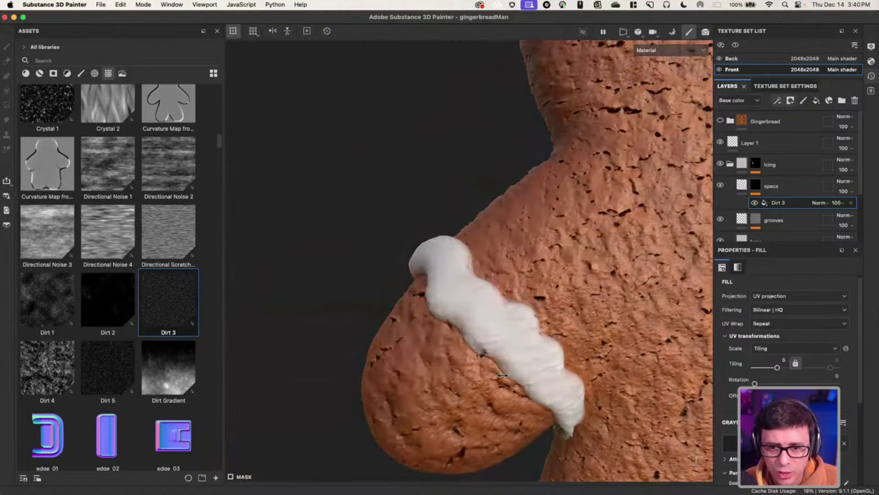
mouse_move(491, 369)
shift+right_down()
mouse_move(486, 362)
mouse_move(496, 380)
shift+right_up()
alt+middle_drag(542, 368, 486, 278)
Enable the metallic channel on the specs fill layer and check the arm icing from different angles.
click(739, 188)
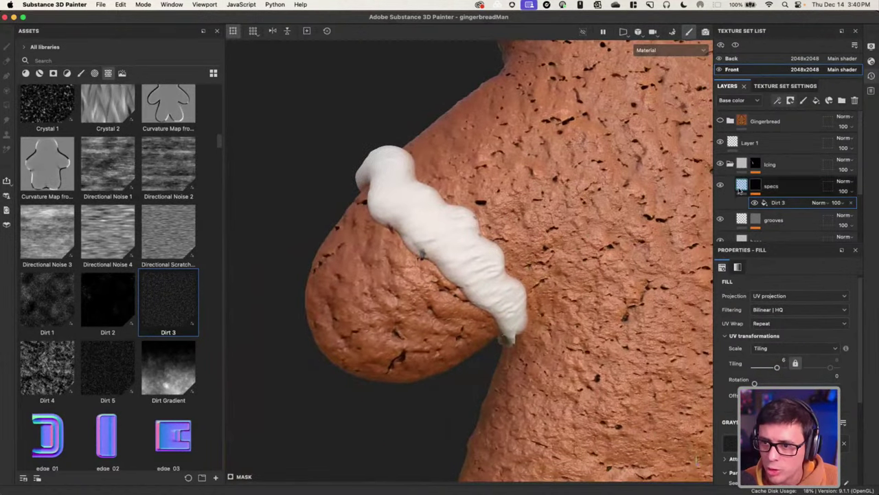
scroll(748, 295, down, 5)
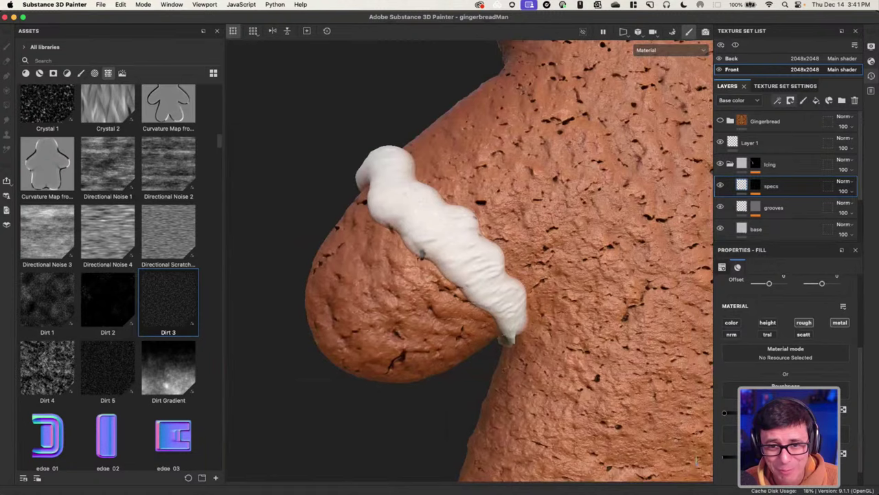
alt+drag(422, 253, 458, 253)
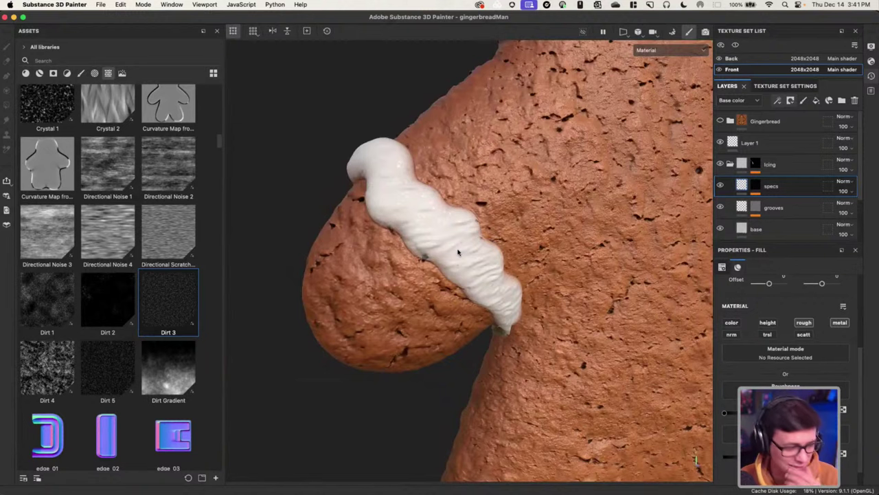
alt+drag(445, 278, 439, 247)
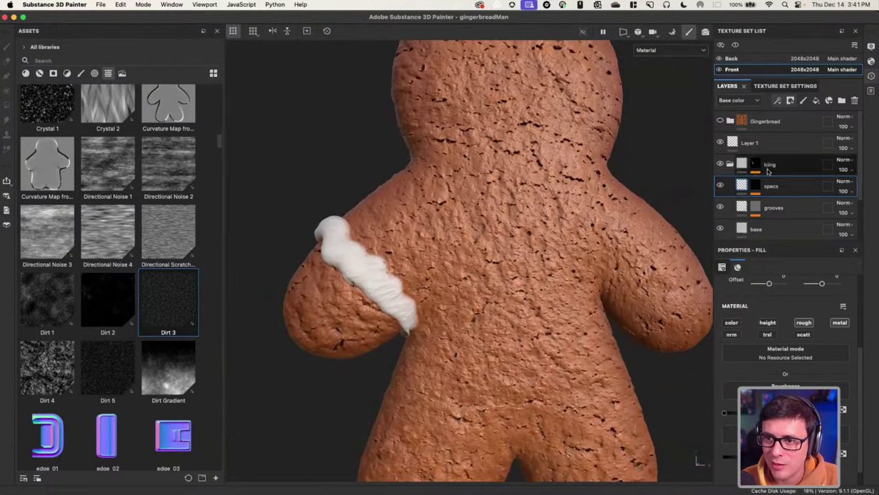
Using the Paint effect on the Icing folder's mask, paint a wavy icing stroke across the leg below the iced arm.
scroll(759, 172, down, 1)
click(754, 150)
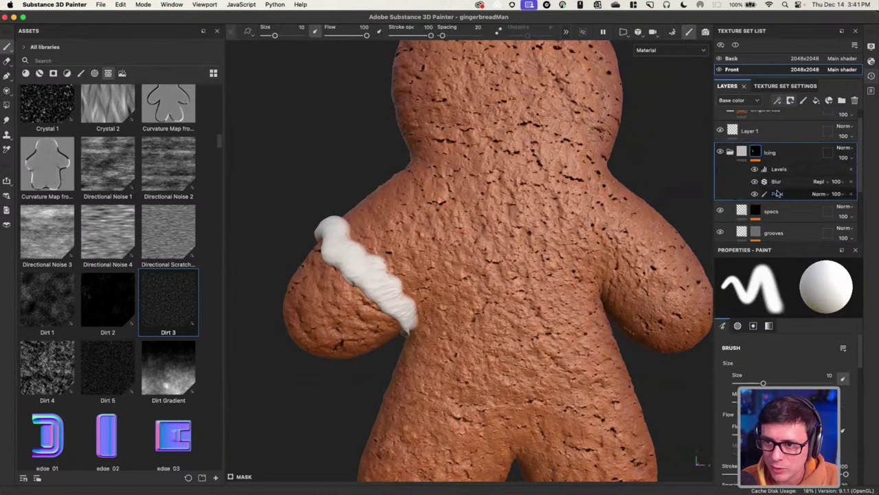
click(778, 194)
mouse_move(550, 288)
alt+middle_down()
mouse_move(430, 223)
mouse_move(496, 181)
alt+middle_up()
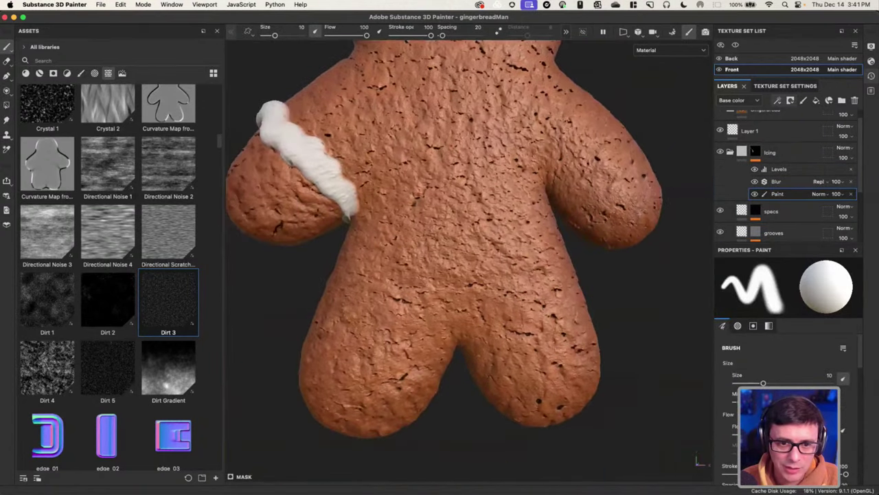
drag(320, 313, 339, 310)
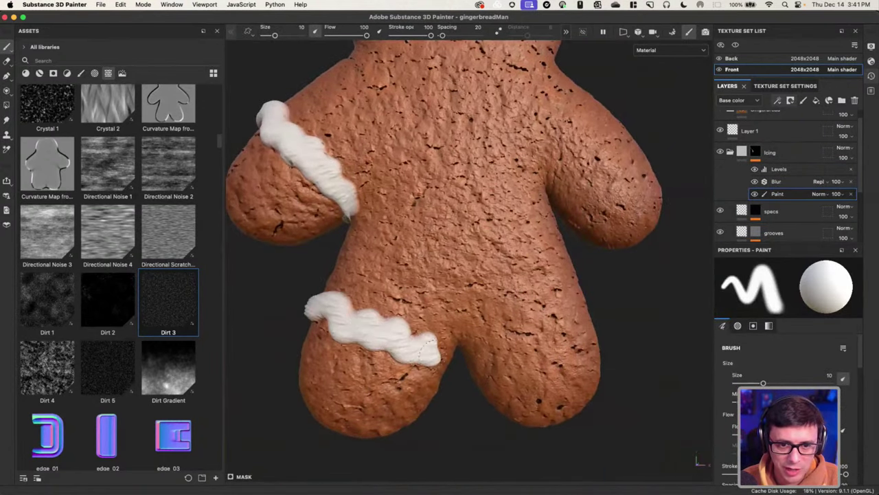
Examine the arm and leg icing from several angles and check the Icing folder's grooves and base fill layers.
mouse_move(428, 349)
alt+mouse_down()
mouse_move(447, 344)
mouse_move(365, 385)
mouse_move(437, 333)
mouse_move(365, 195)
alt+mouse_up()
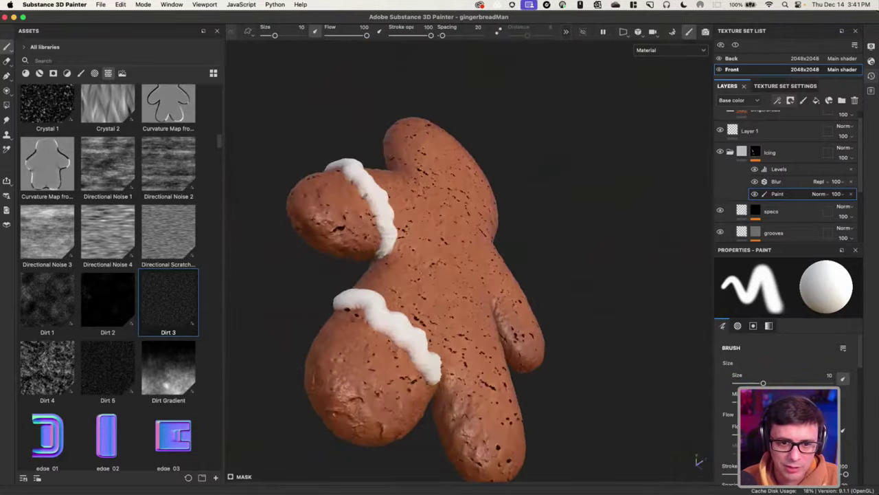
alt+drag(377, 320, 419, 302)
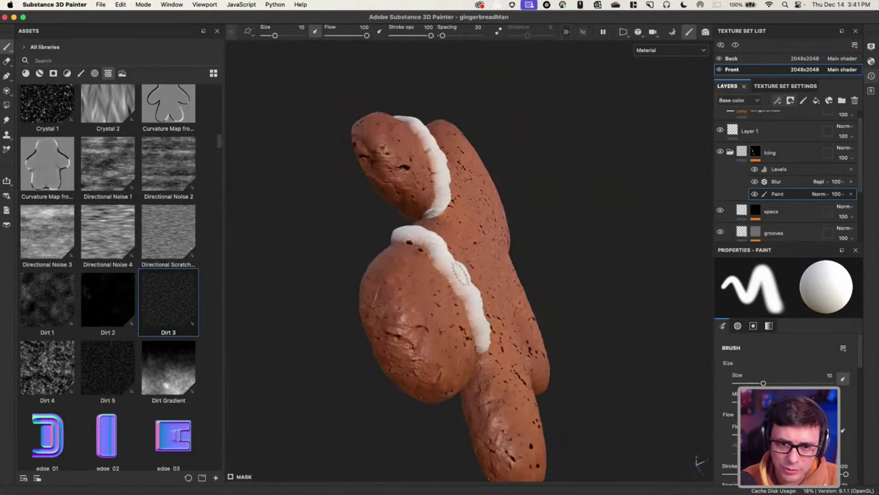
alt+drag(459, 273, 493, 297)
scroll(771, 213, down, 1)
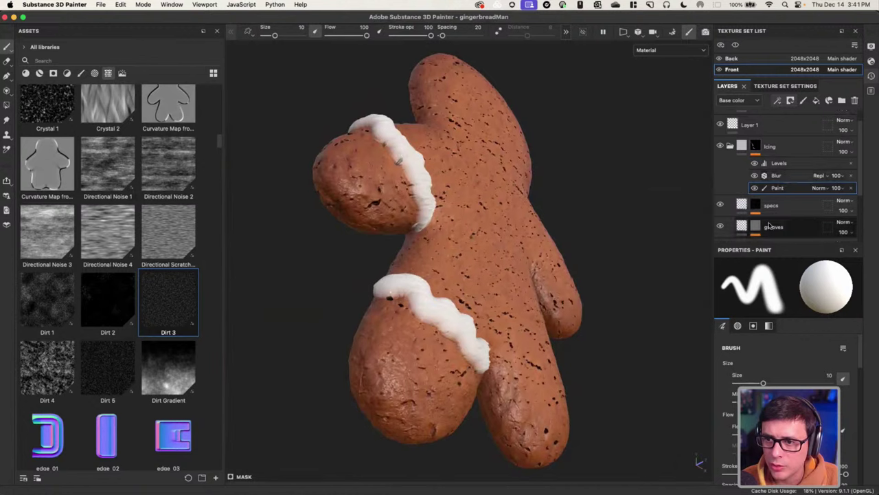
click(740, 229)
scroll(790, 208, down, 3)
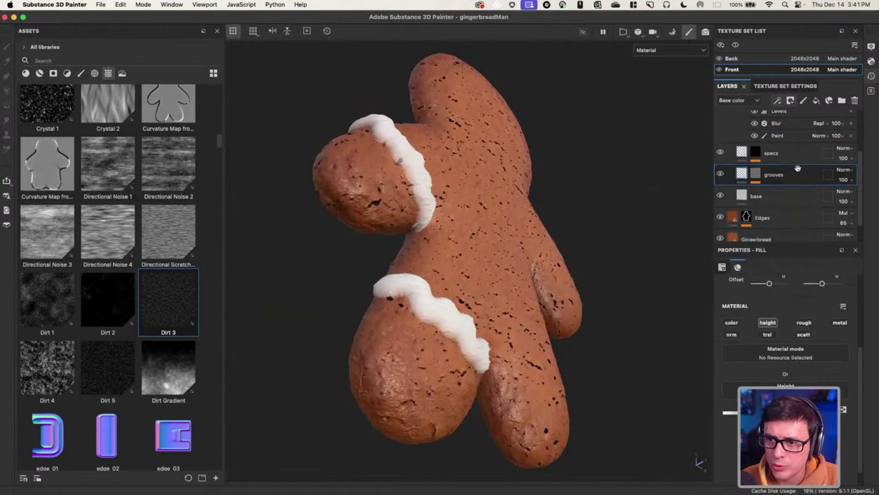
click(741, 196)
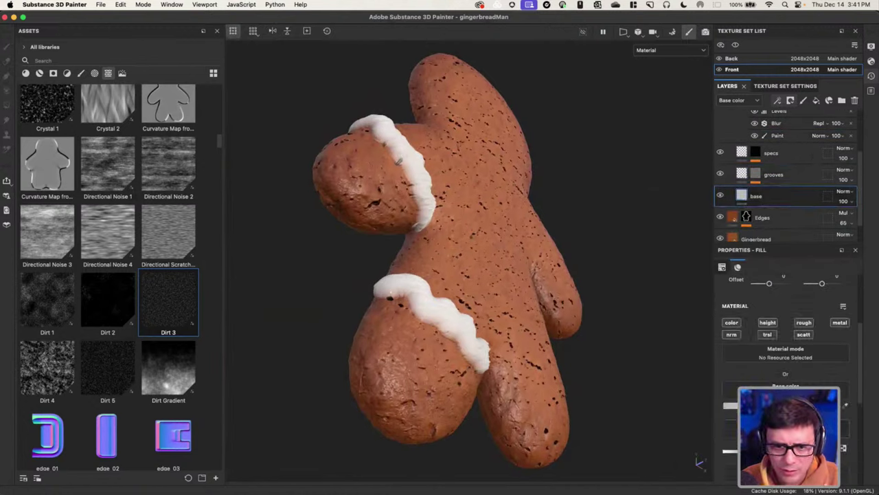
alt+drag(485, 323, 481, 294)
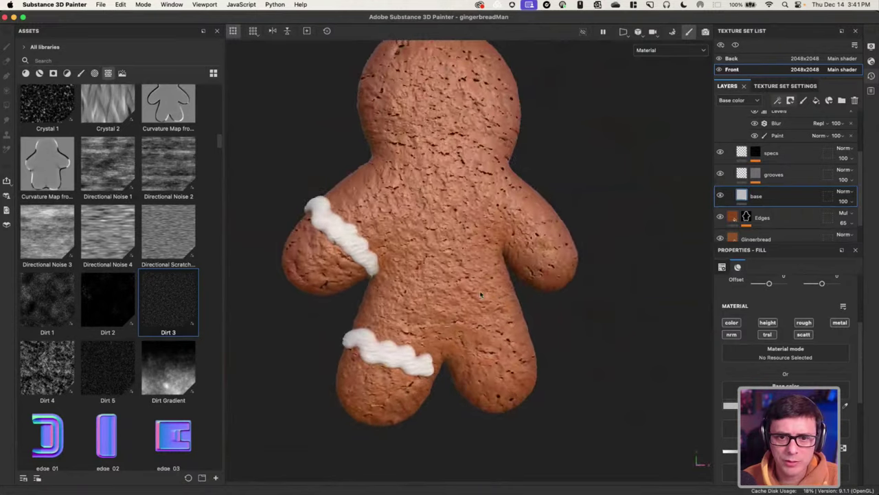
scroll(783, 152, up, 3)
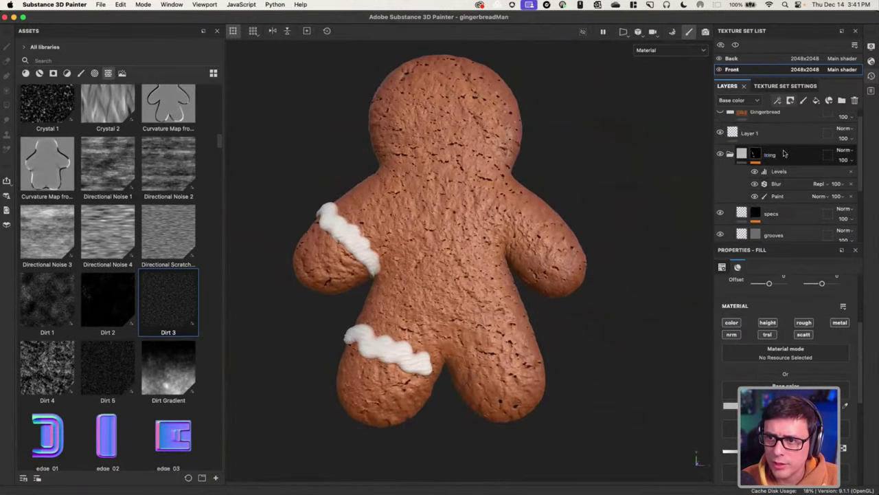
On the Icing mask's Paint effect, paint wavy strokes across the other leg and arm, plus two round eyes on the head.
click(754, 154)
click(790, 195)
alt+drag(495, 364, 517, 317)
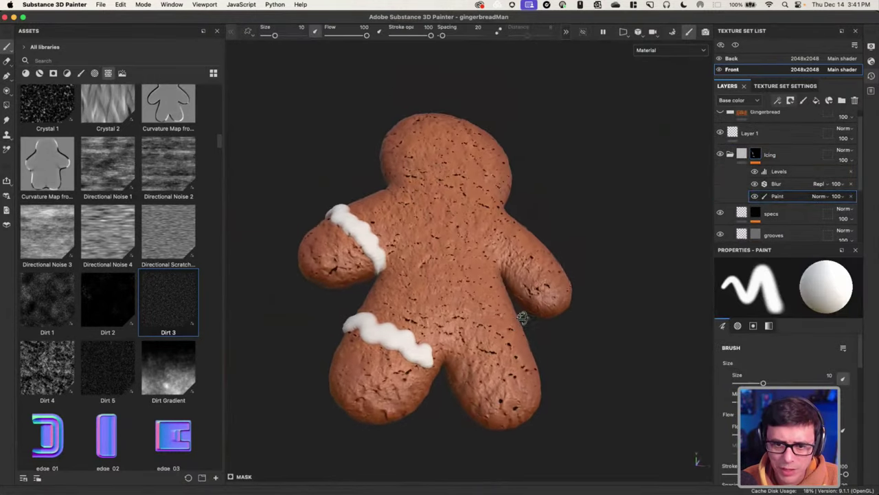
drag(450, 374, 535, 340)
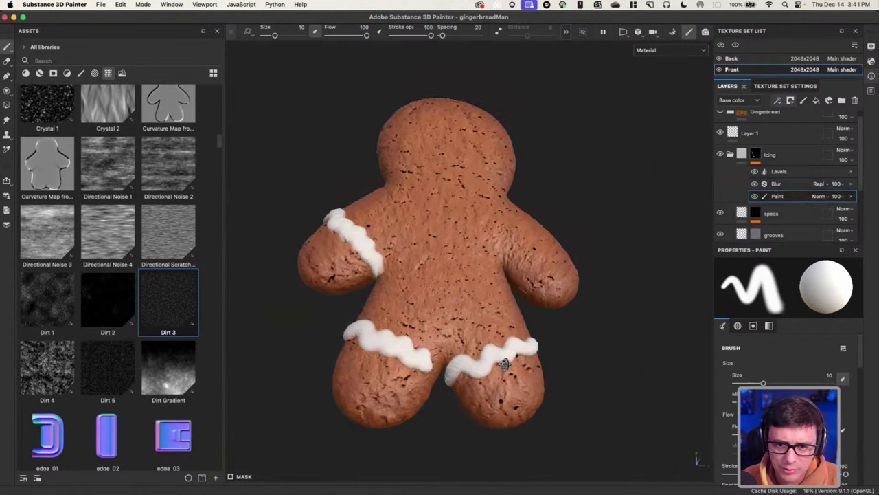
mouse_move(520, 282)
mouse_down()
mouse_move(530, 256)
mouse_move(570, 223)
mouse_up()
alt+drag(521, 175, 523, 220)
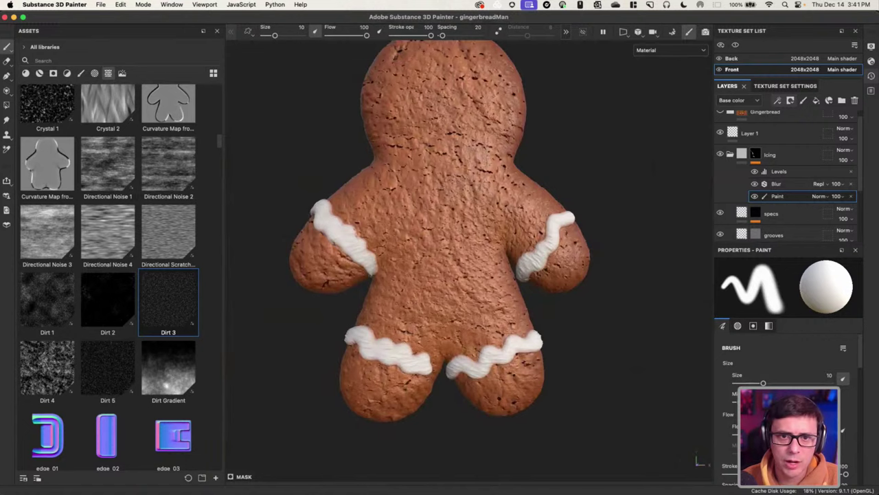
drag(426, 78, 431, 81)
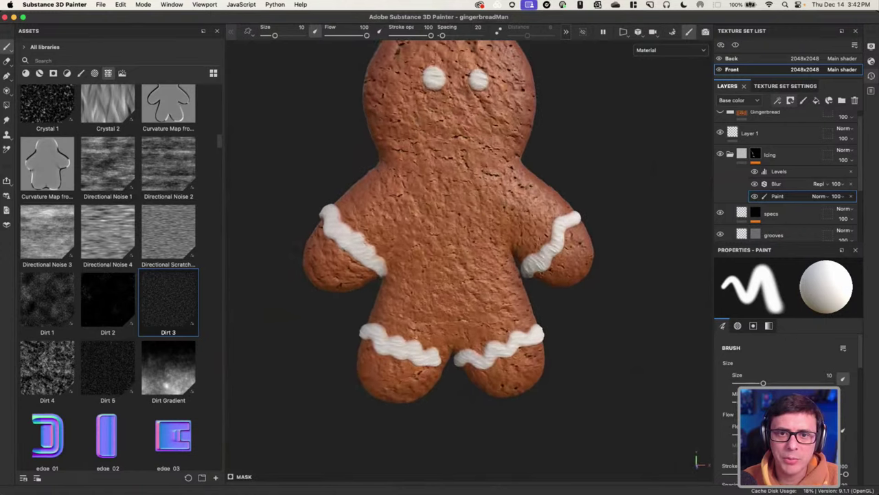
Find the Icing brush preset, review its jitter settings and paint a curved smiling mouth below the eyes with it.
right_click(552, 124)
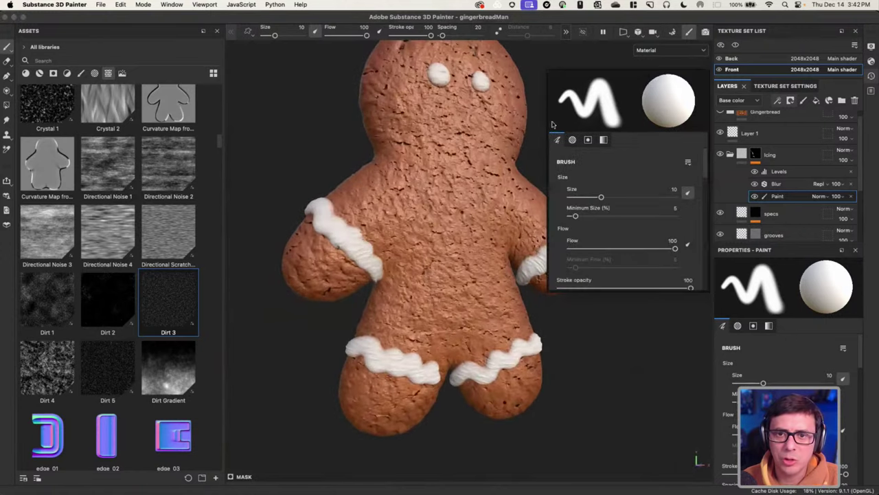
scroll(575, 154, down, 1)
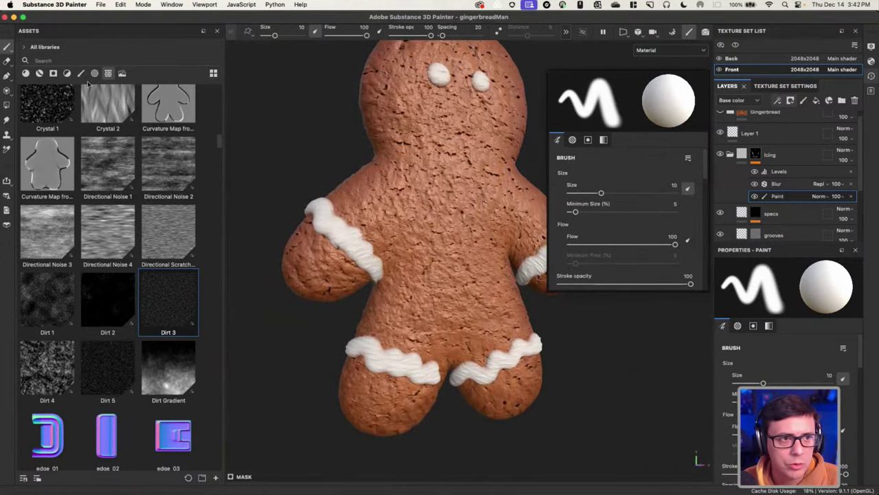
click(68, 61)
text(icing)
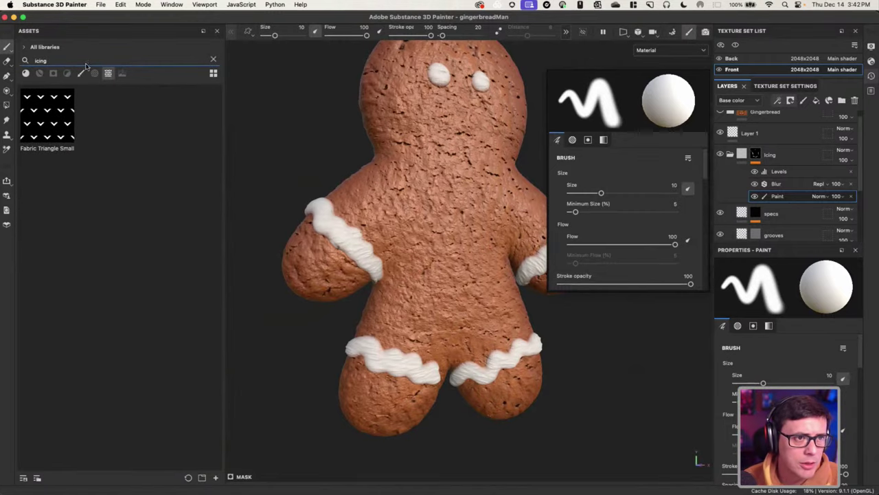
click(81, 73)
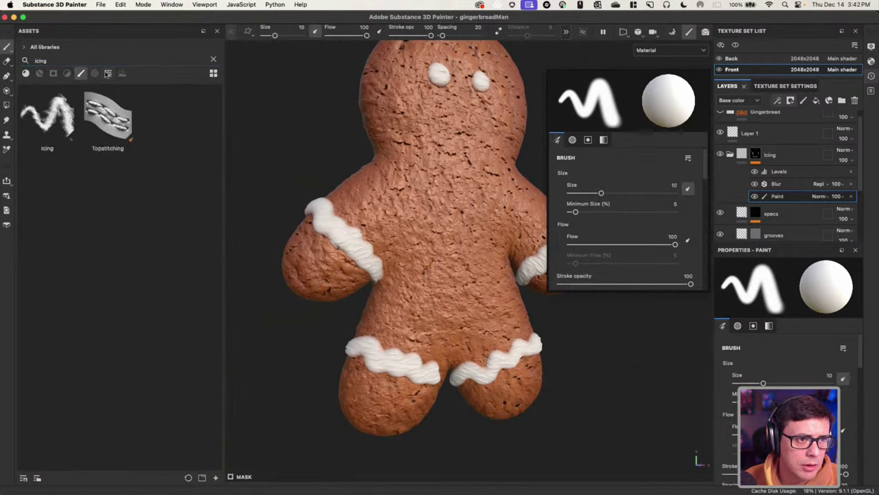
click(62, 127)
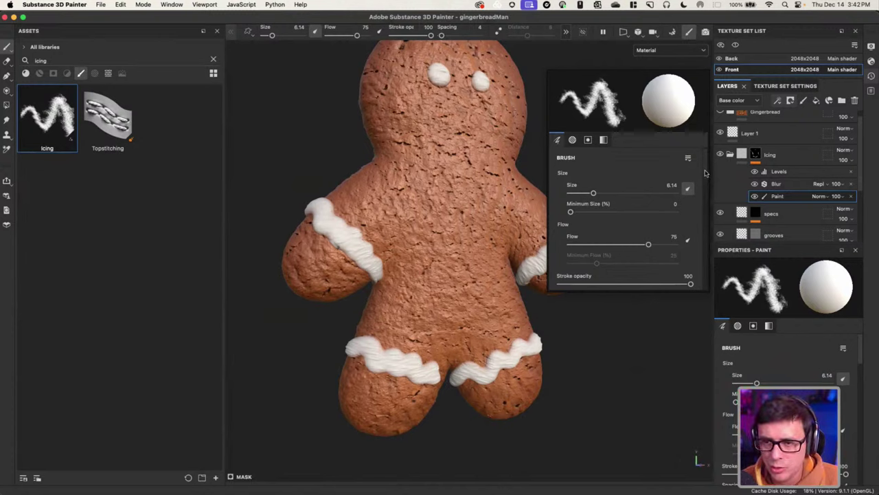
scroll(706, 174, up, 1)
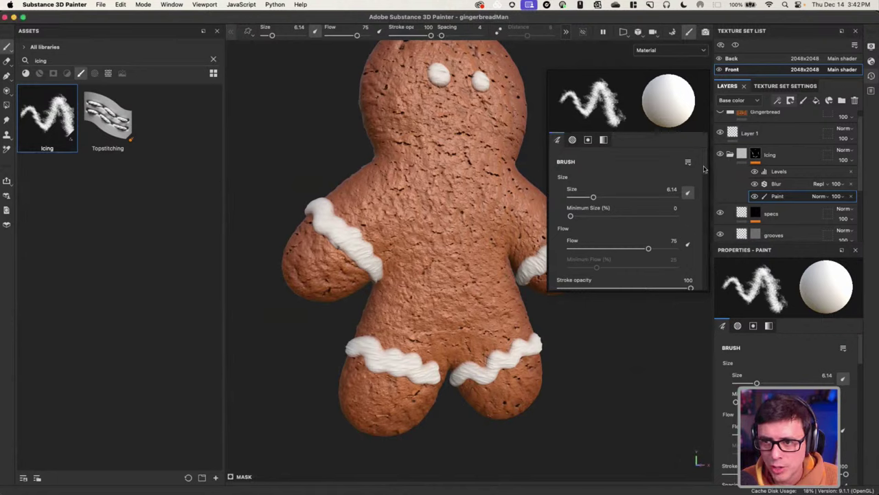
scroll(704, 167, down, 5)
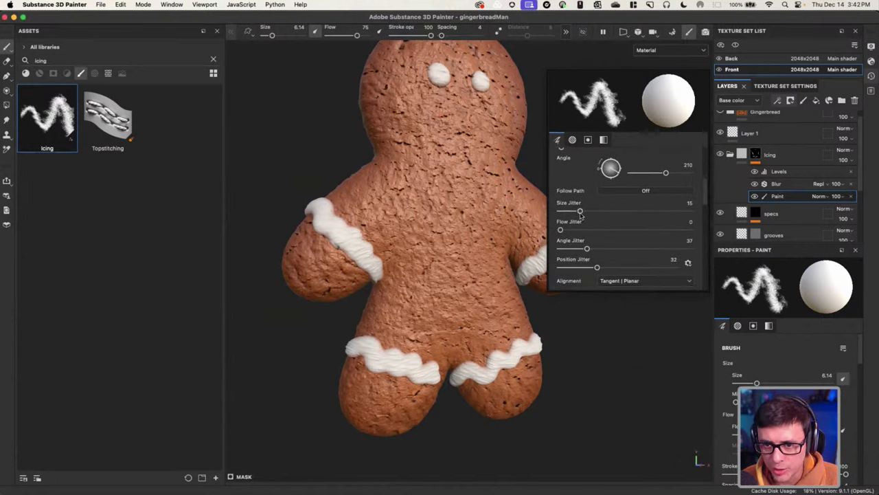
click(498, 158)
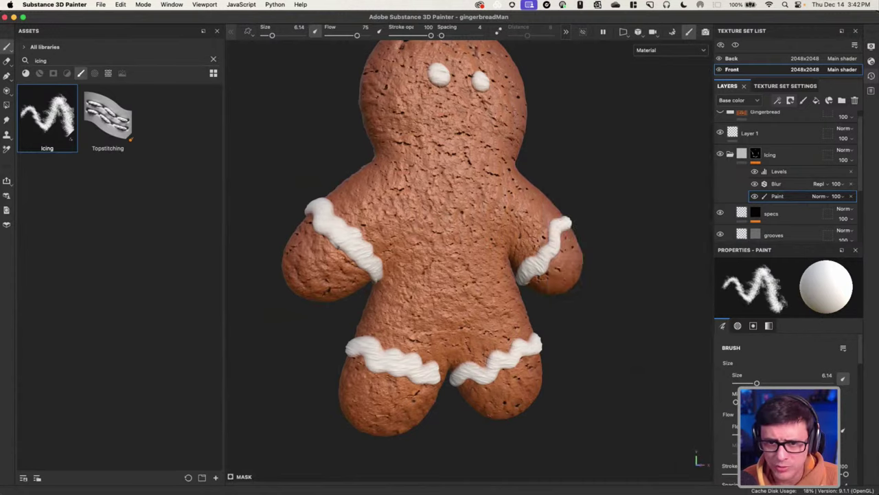
scroll(458, 145, up, 3)
mouse_move(457, 145)
alt+mouse_down()
mouse_move(426, 182)
mouse_move(402, 189)
mouse_move(454, 204)
mouse_move(482, 200)
mouse_move(503, 177)
alt+mouse_up()
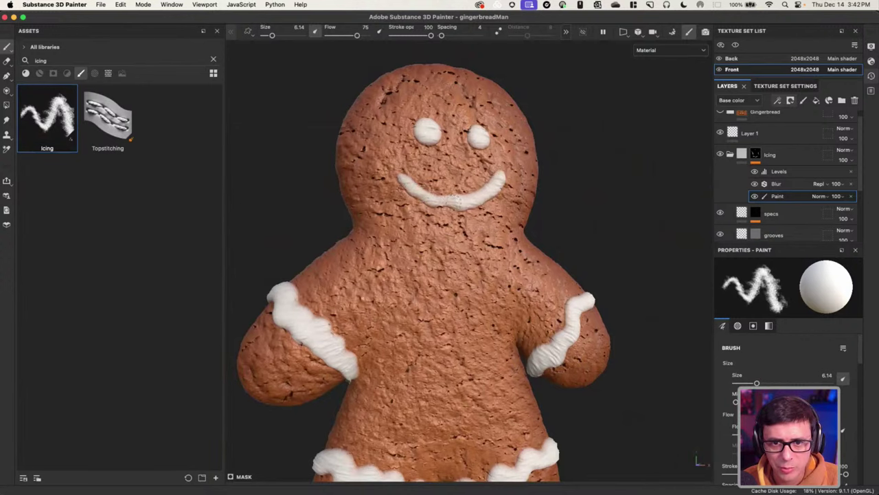
Try a zigzag icing stroke across the chest with the Icing brush and undo it.
mouse_move(465, 259)
alt+mouse_down()
mouse_move(406, 285)
mouse_move(457, 308)
alt+mouse_up()
alt+middle_drag(457, 308, 439, 245)
mouse_move(363, 217)
mouse_down()
mouse_move(380, 220)
mouse_move(405, 268)
mouse_move(445, 292)
mouse_move(496, 268)
mouse_up()
scroll(485, 332, down, 2)
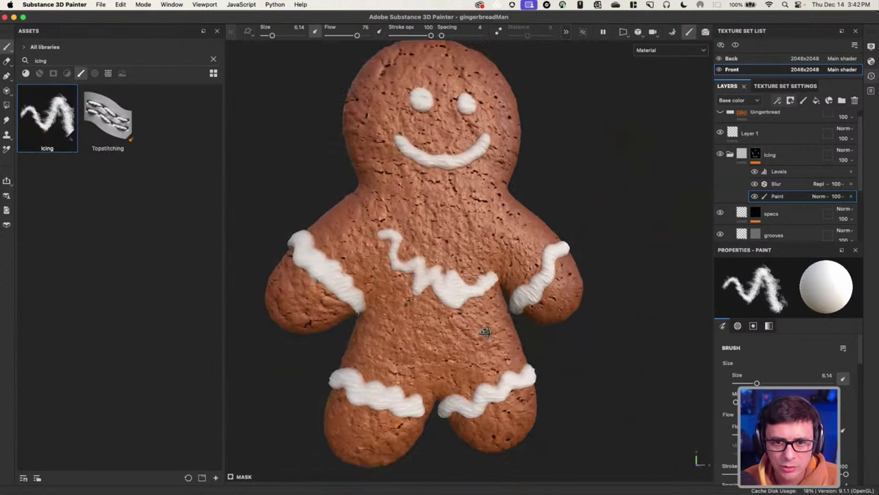
mouse_move(485, 332)
alt+mouse_down()
mouse_move(411, 336)
mouse_move(499, 295)
alt+mouse_up()
scroll(411, 337, down, 2)
key(super+z)
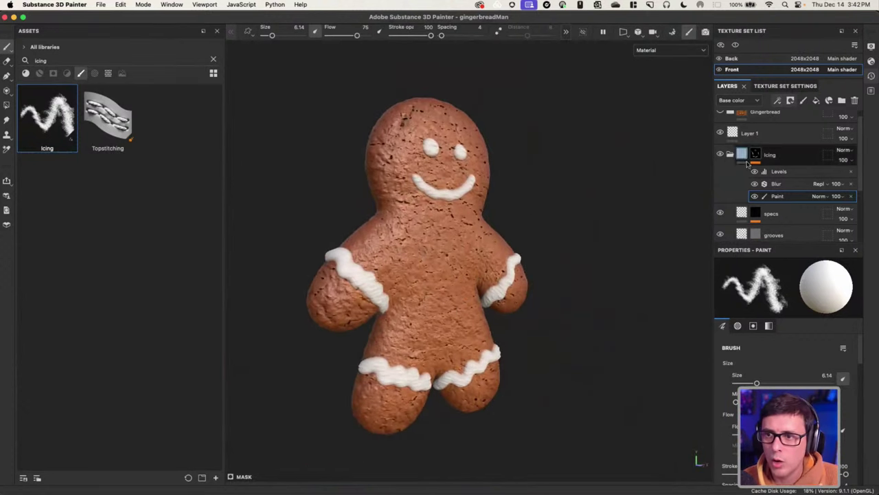
Collapse and duplicate the Icing folder, and select the duplicate's mask to show its effects.
click(730, 154)
click(753, 155)
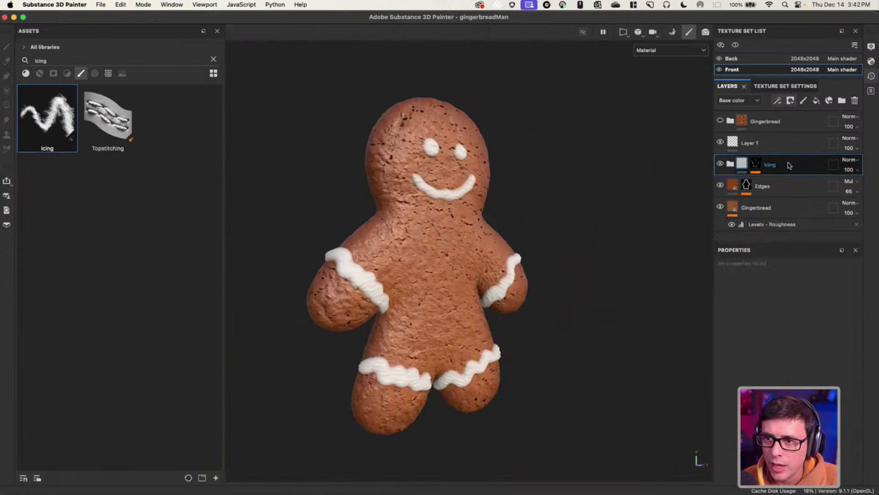
key(super+d)
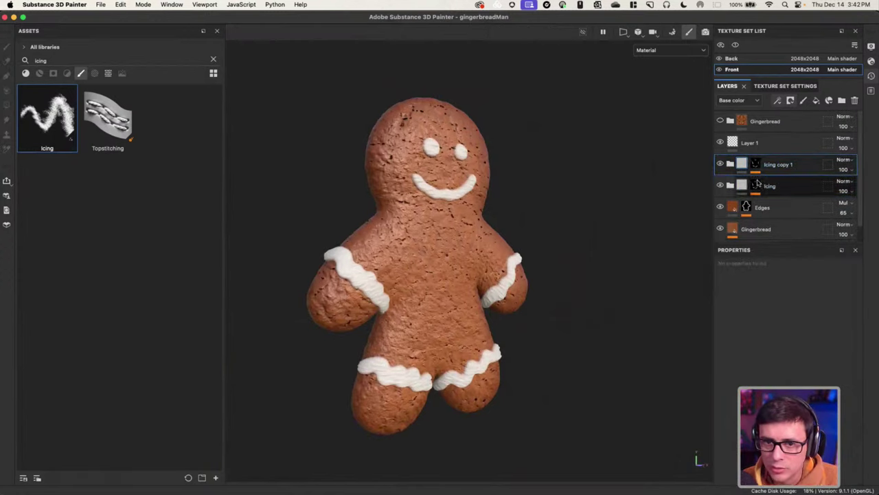
right_click(797, 170)
click(683, 193)
click(756, 163)
click(777, 205)
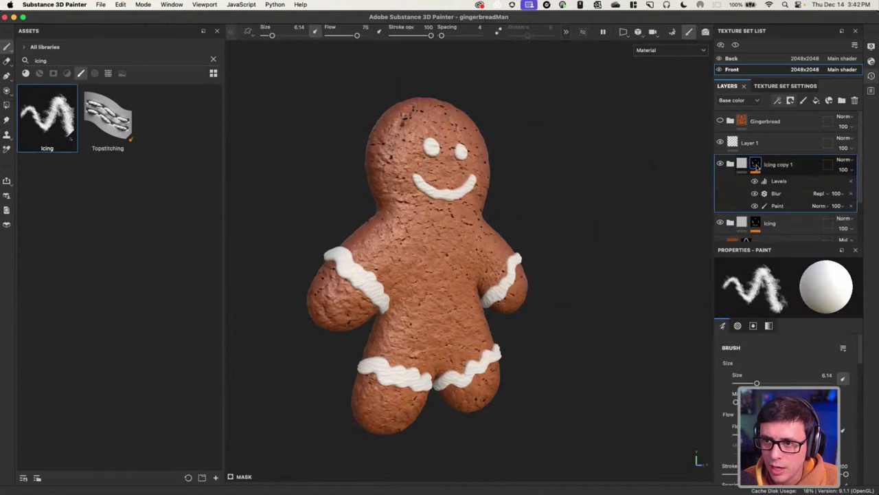
Set the base color of the base fill layer in the Icing copy 1 folder to red.
scroll(734, 172, down, 2)
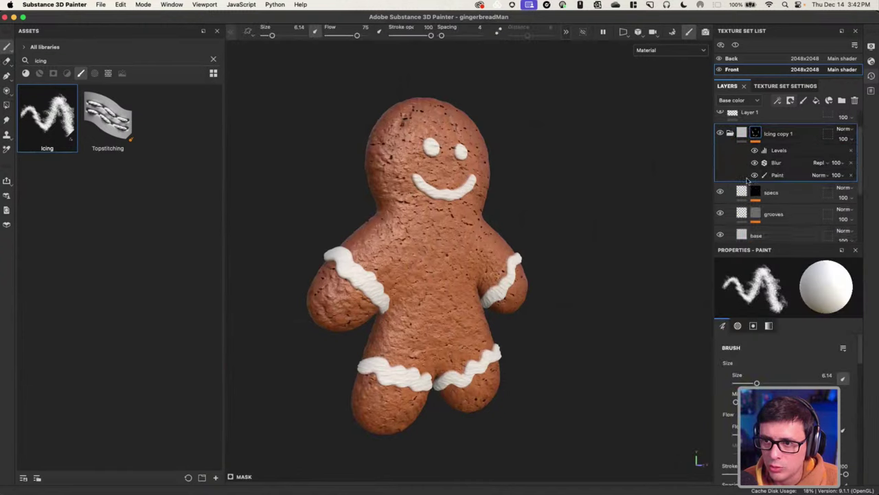
click(747, 226)
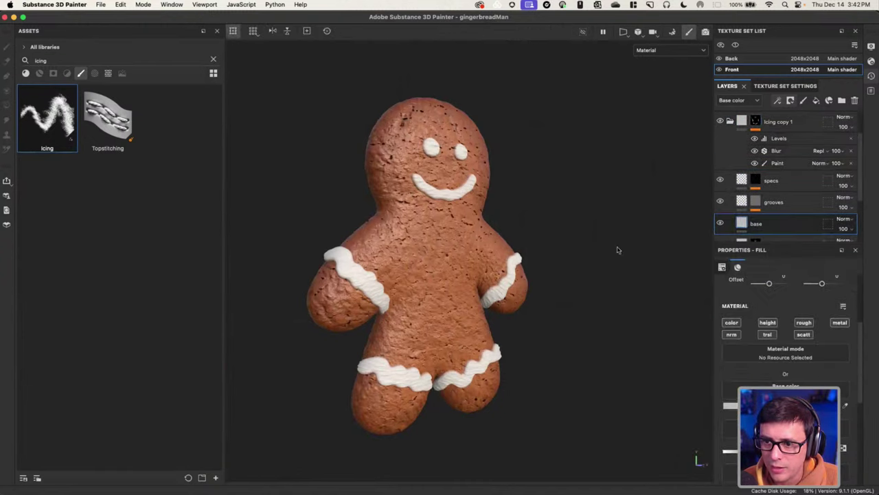
right_click(595, 195)
scroll(645, 369, down, 3)
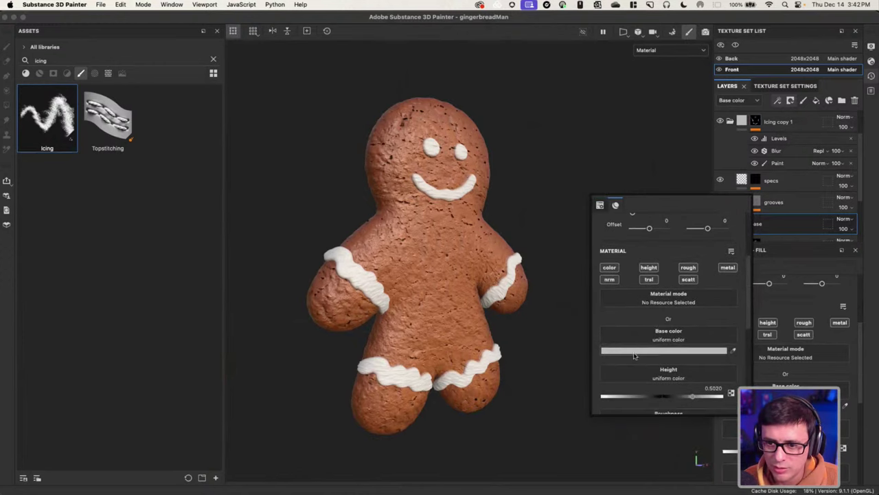
click(634, 351)
click(739, 338)
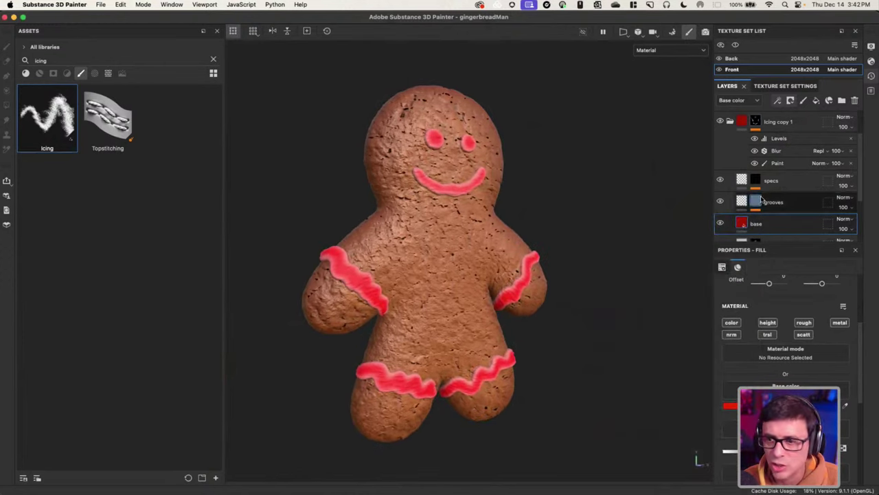
Replace the Paint effect on the Icing copy 1 mask with a new empty one placed below the Blur.
click(777, 163)
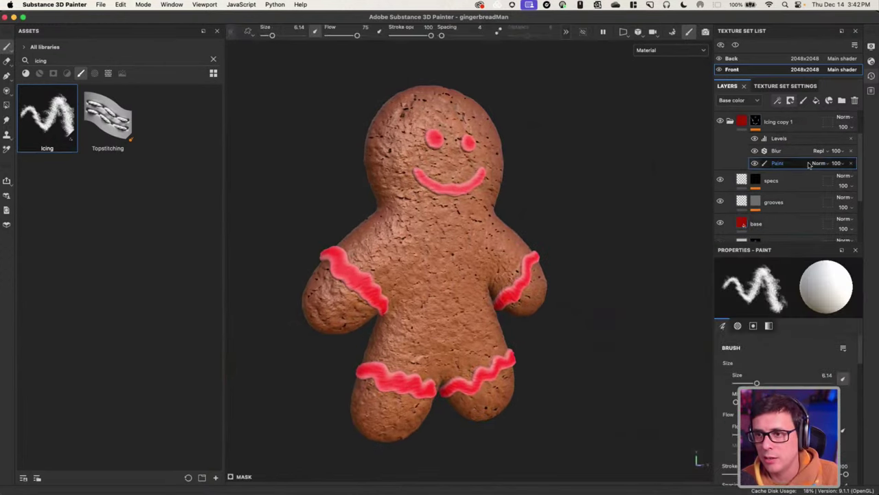
click(850, 163)
click(756, 121)
click(778, 100)
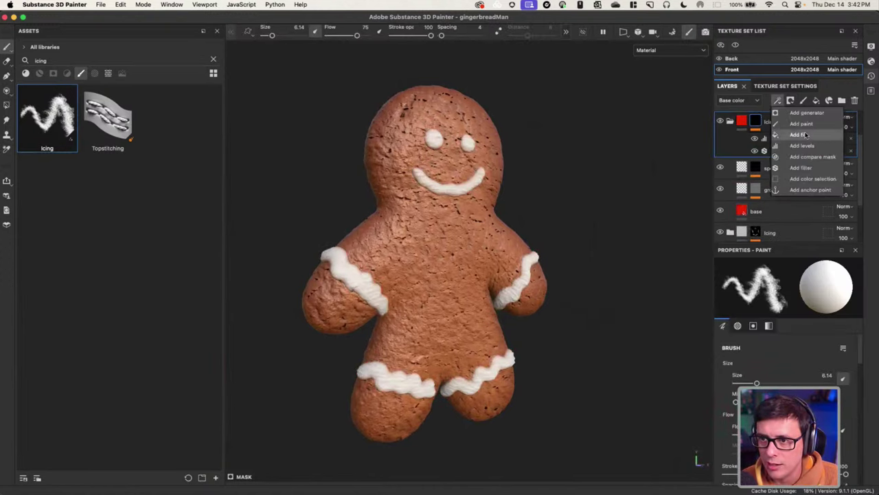
click(805, 125)
drag(781, 142, 786, 171)
Paint three red icing buttons down the middle of the chest and check the icing from different angles.
alt+drag(489, 250, 433, 248)
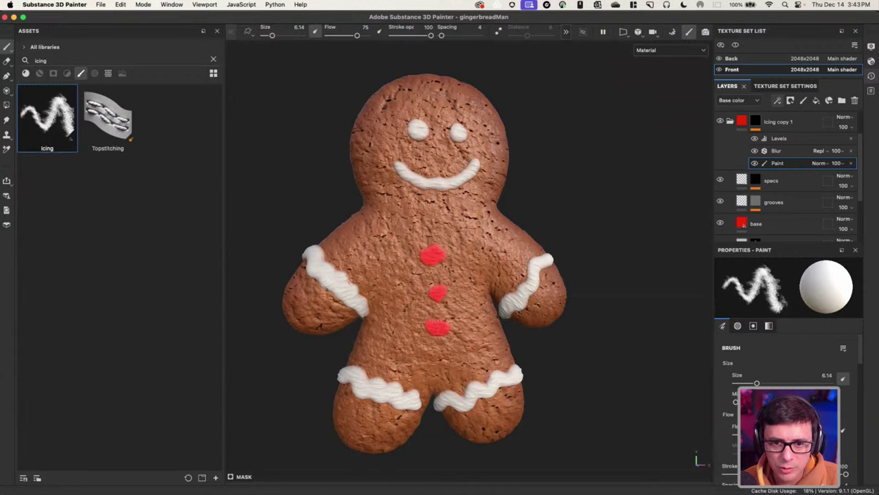
scroll(447, 337, down, 3)
alt+drag(447, 338, 522, 298)
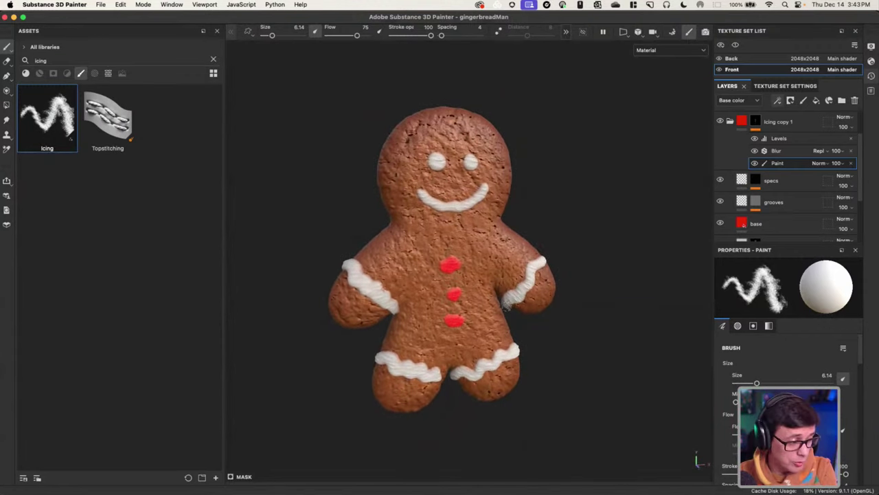
scroll(435, 261, up, 2)
alt+drag(436, 261, 440, 288)
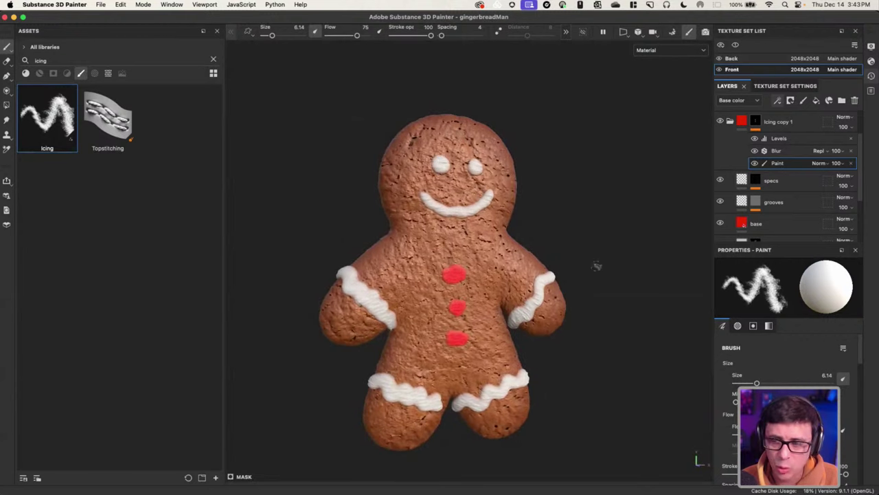
mouse_move(530, 229)
alt+mouse_down()
mouse_move(563, 351)
mouse_move(342, 287)
mouse_move(396, 287)
mouse_move(376, 243)
alt+mouse_up()
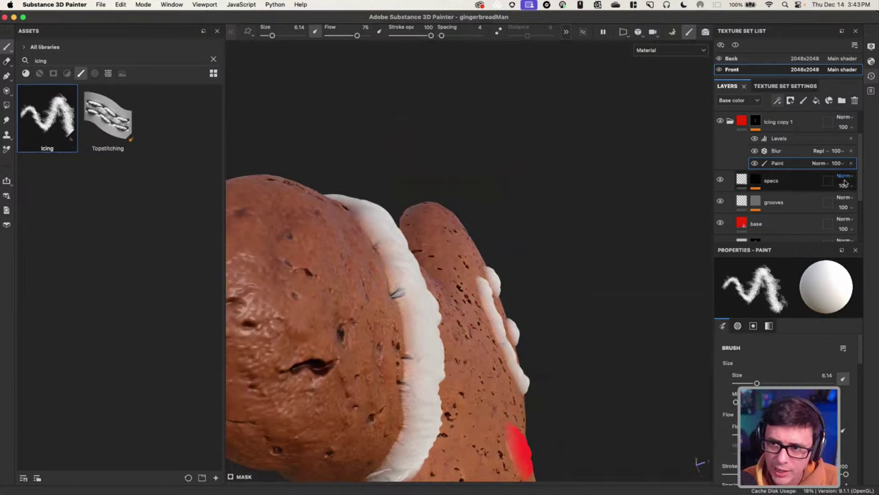
Examine the white trim, face and red buttons on the gingerbread man up close and from different angles.
alt+drag(499, 268, 412, 300)
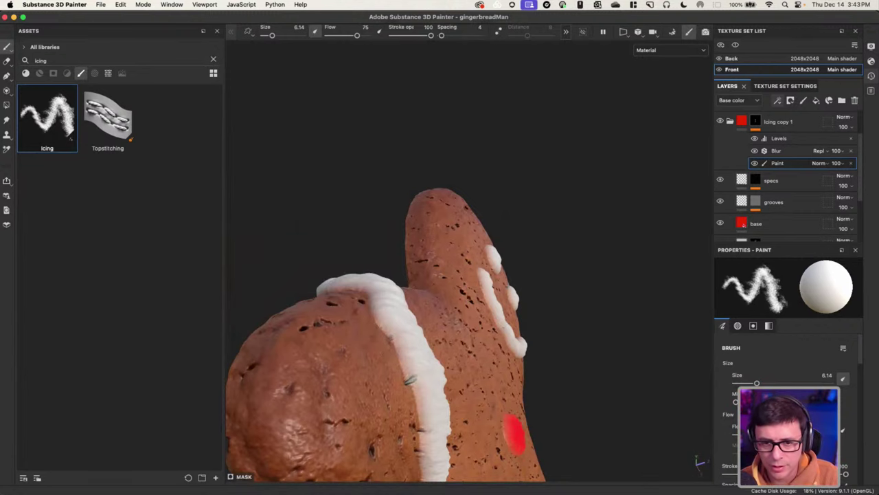
alt+drag(436, 366, 386, 287)
scroll(419, 275, up, 2)
alt+drag(426, 322, 393, 304)
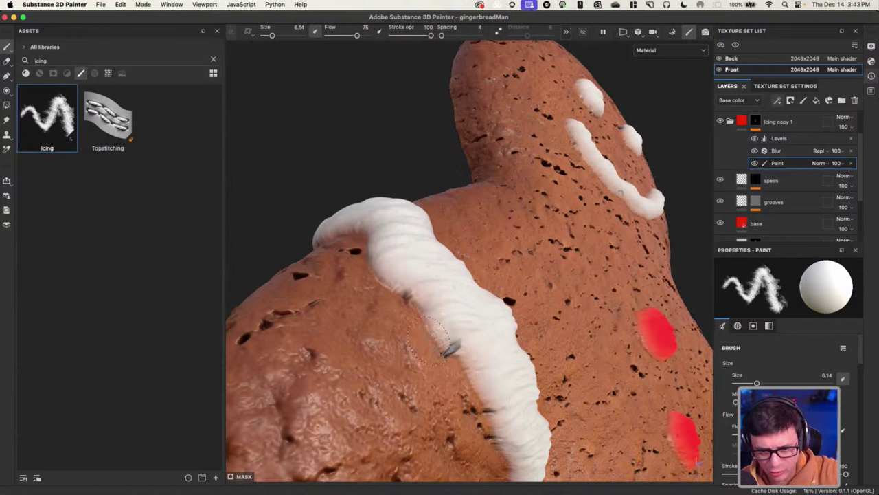
alt+right_drag(500, 357, 480, 344)
alt+drag(584, 313, 481, 309)
alt+middle_drag(618, 309, 483, 267)
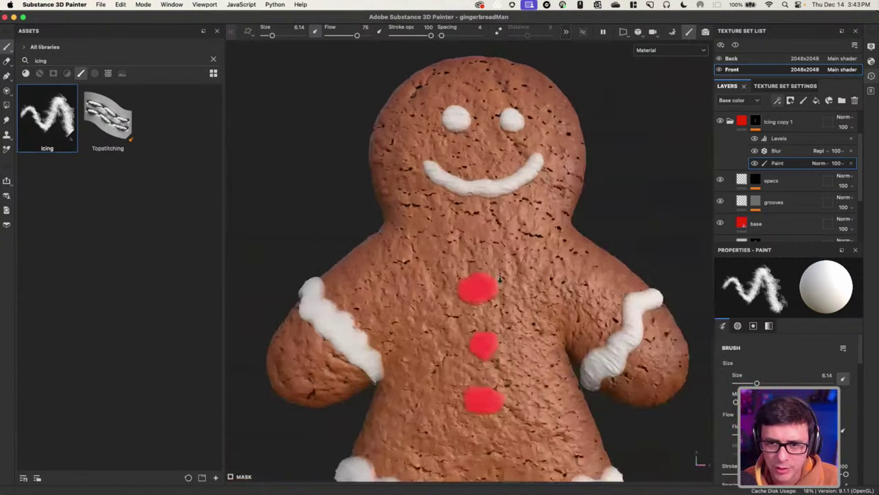
alt+right_drag(605, 265, 556, 265)
alt+drag(556, 266, 460, 278)
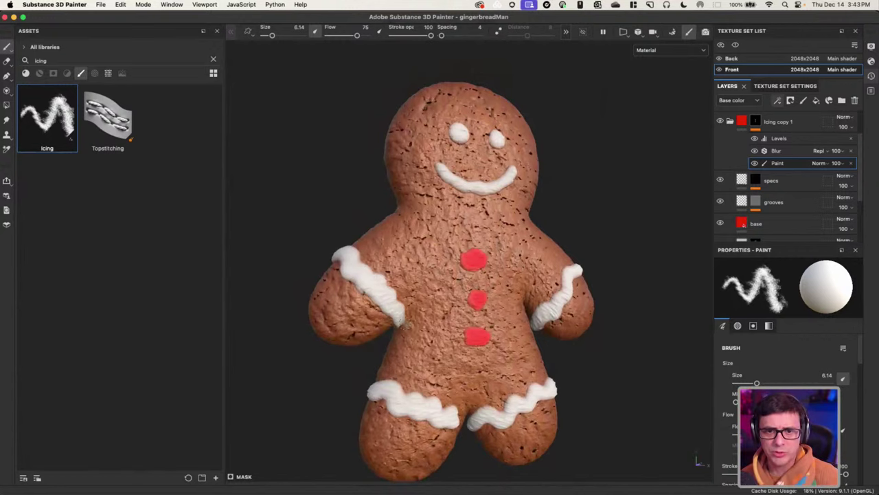
alt+drag(407, 325, 475, 264)
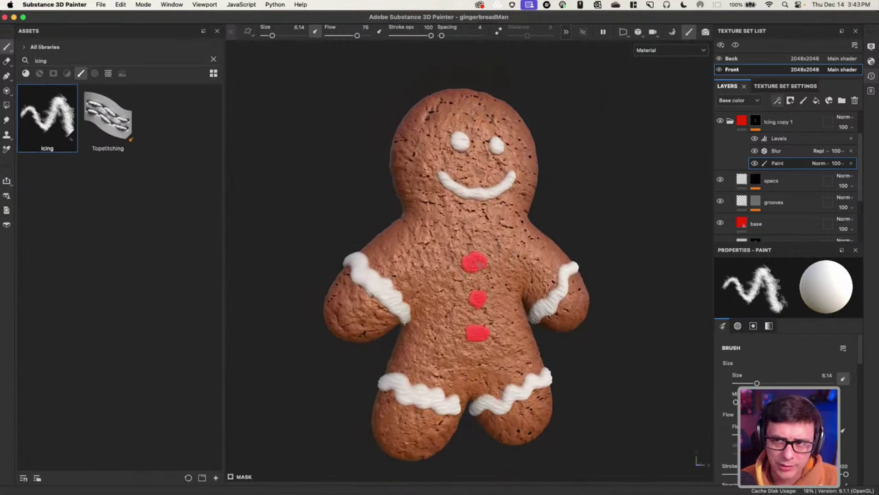
scroll(521, 225, up, 1)
alt+middle_drag(520, 225, 494, 203)
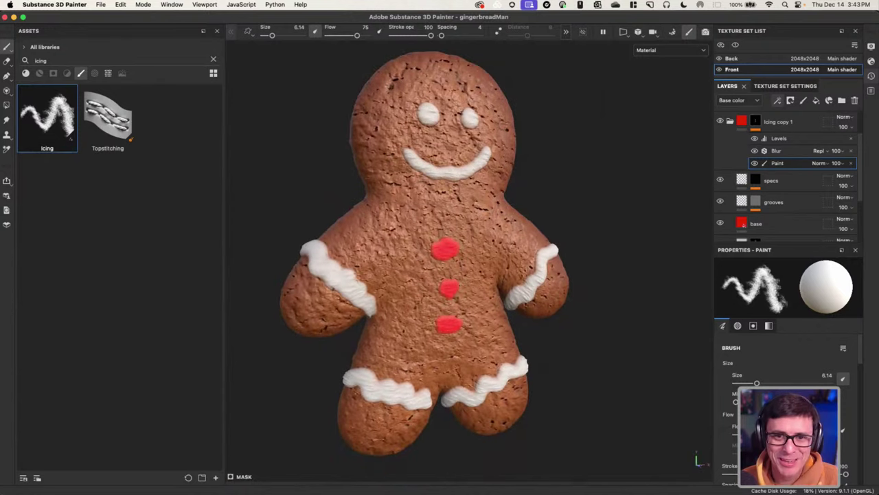
Look up the Send to destinations available for the gingerbreadMan project.
click(103, 5)
mouse_move(117, 166)
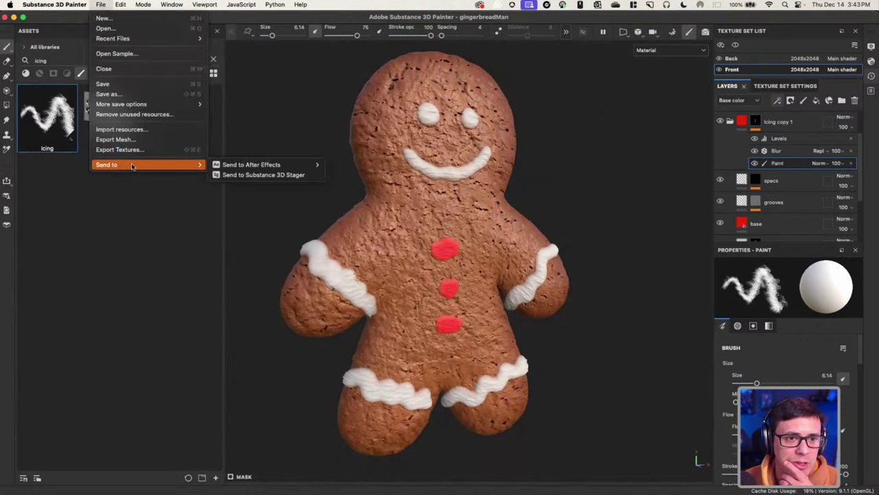
click(612, 228)
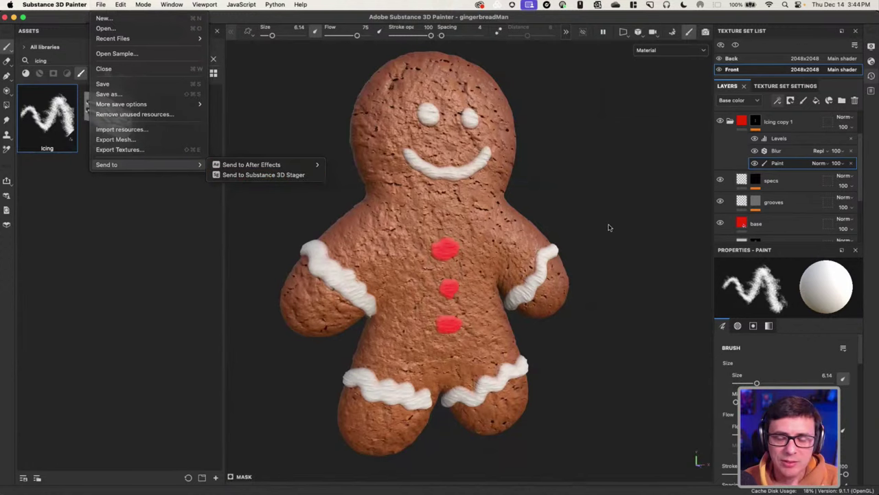
scroll(574, 229, down, 1)
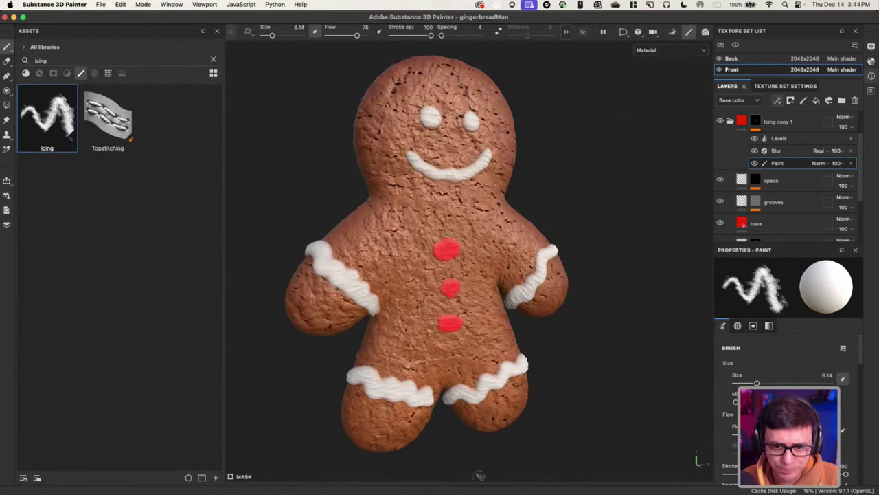
Switch to Substance 3D Stager with the gingerbreadMen scene and turn off ray tracing.
click(620, 479)
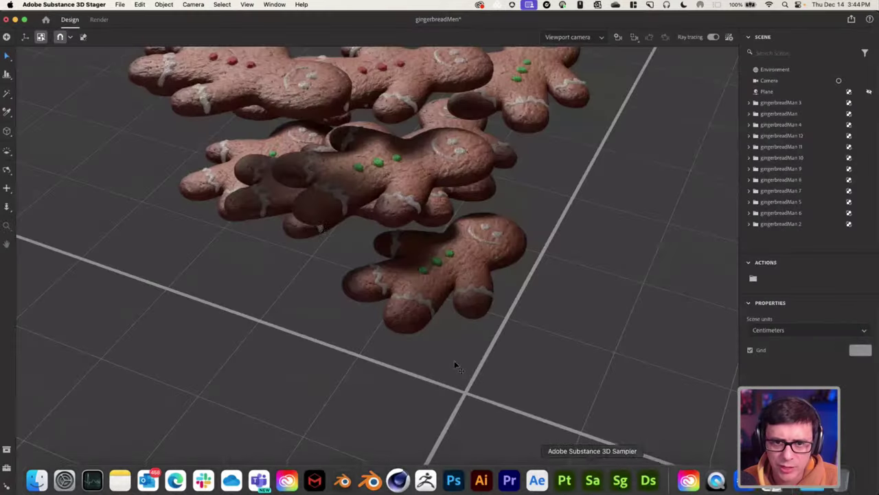
scroll(405, 251, down, 10)
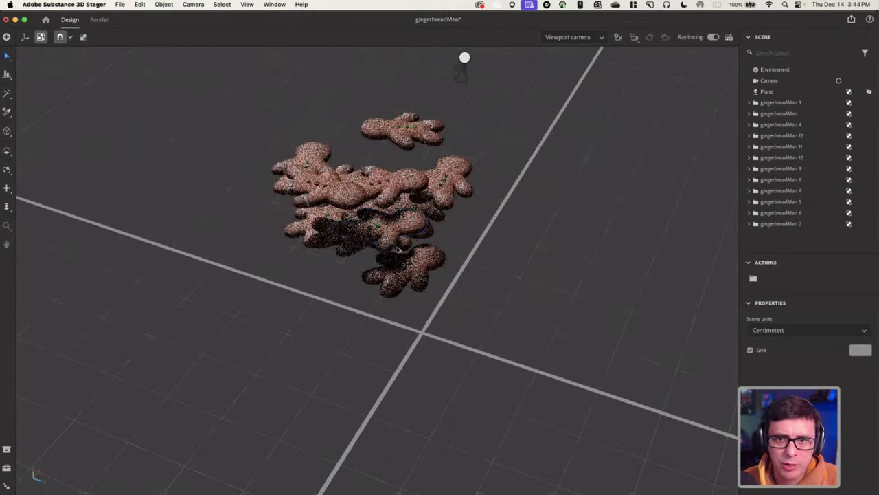
click(714, 37)
scroll(412, 234, up, 5)
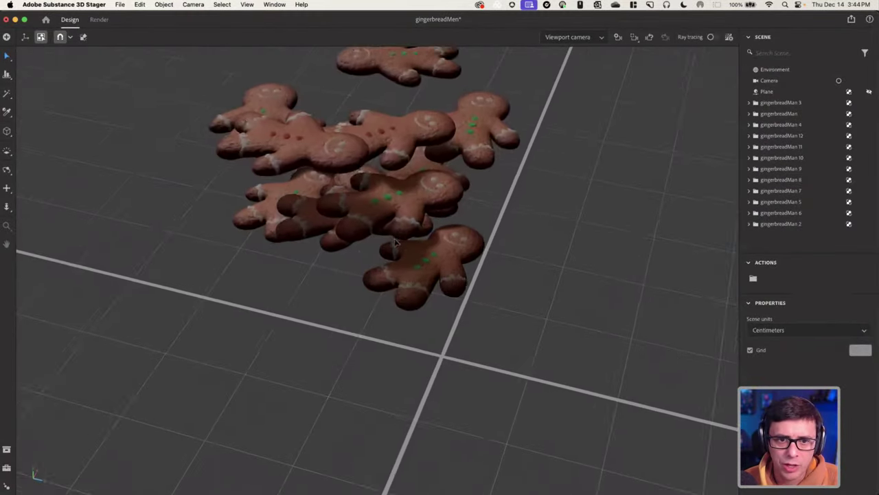
right_drag(371, 227, 441, 215)
scroll(442, 216, down, 3)
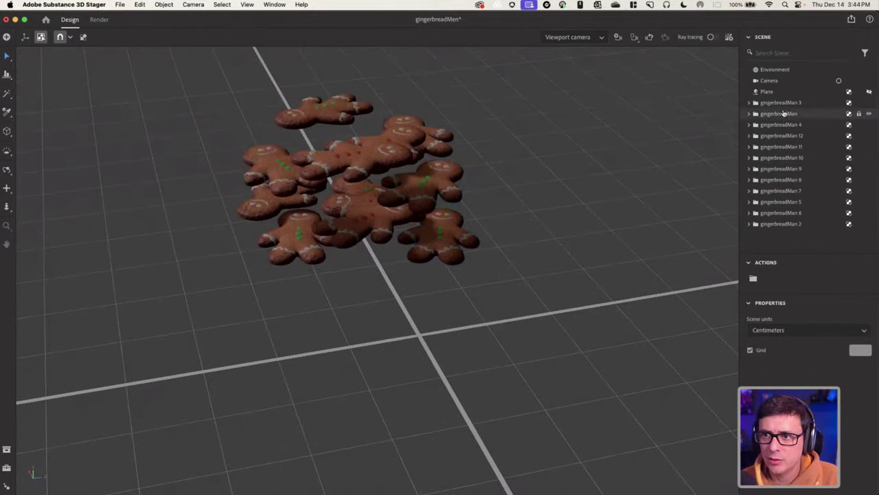
Hide every gingerbread man except gingerbreadMan 2, select it and view it up close.
mouse_move(869, 106)
drag(869, 106, 870, 224)
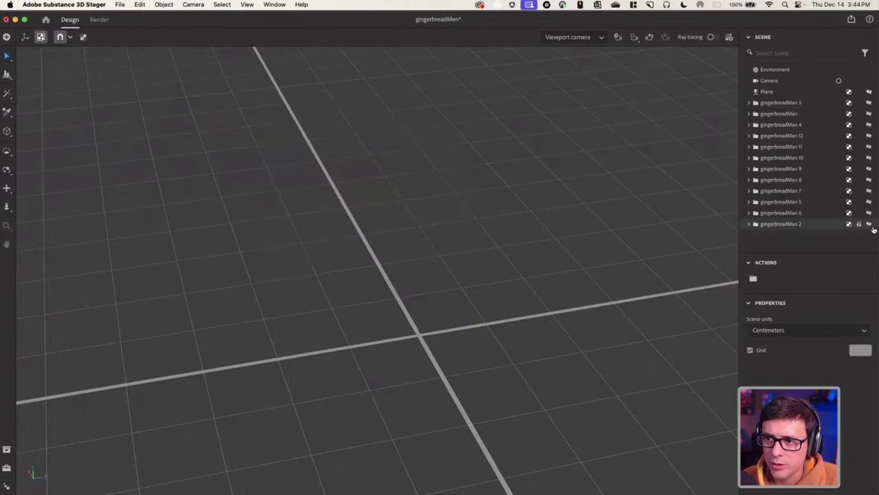
click(870, 224)
click(392, 210)
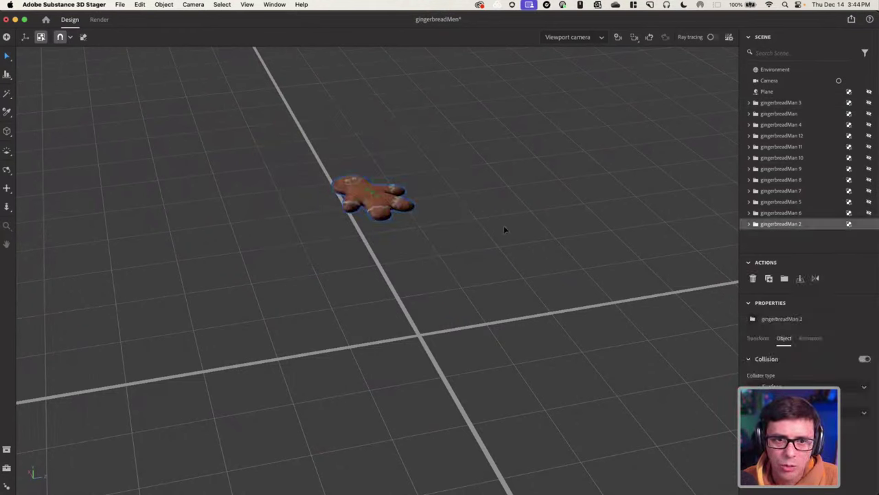
scroll(394, 193, up, 2)
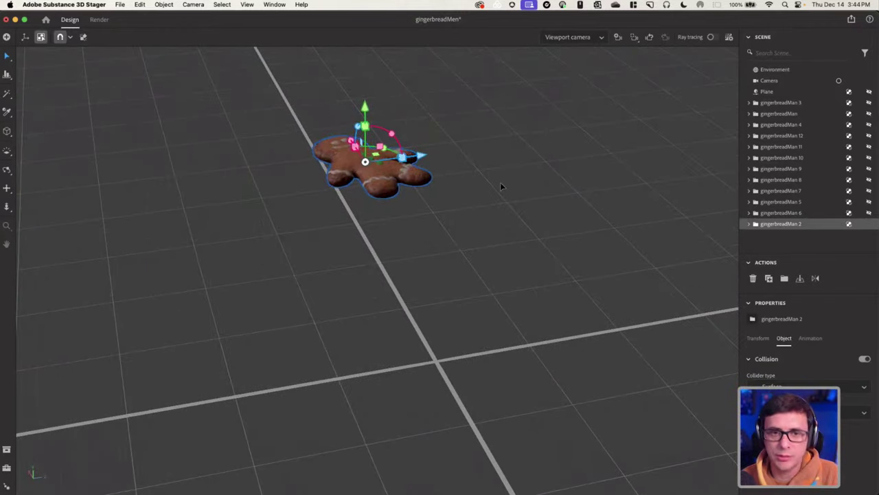
scroll(406, 199, up, 4)
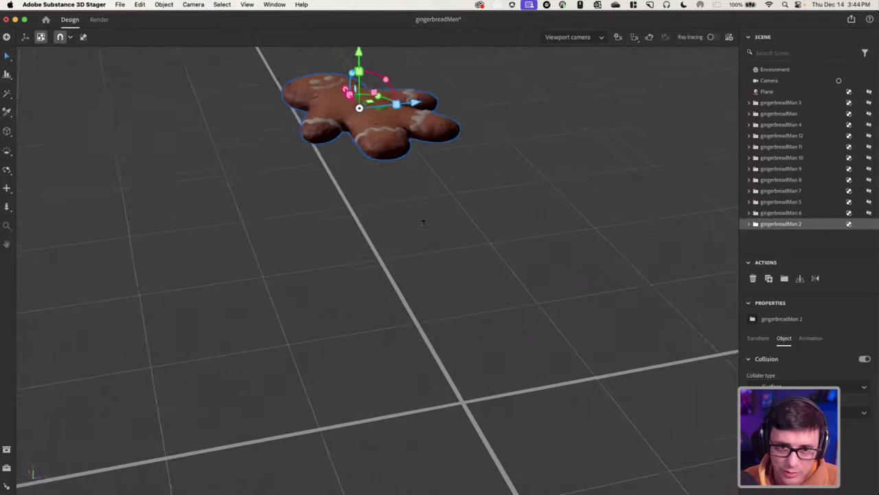
right_drag(383, 206, 351, 160)
scroll(340, 216, up, 3)
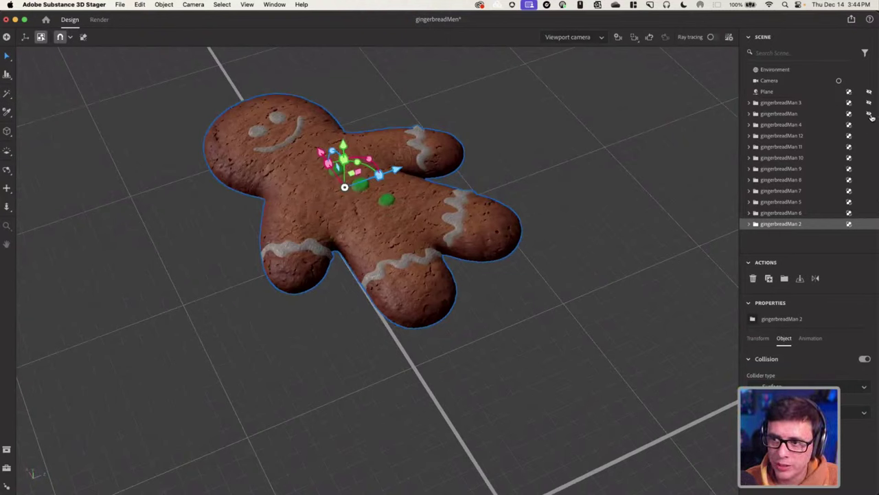
Make all the hidden gingerbread men visible again and hide the Plane.
key(/)
scroll(454, 274, down, 10)
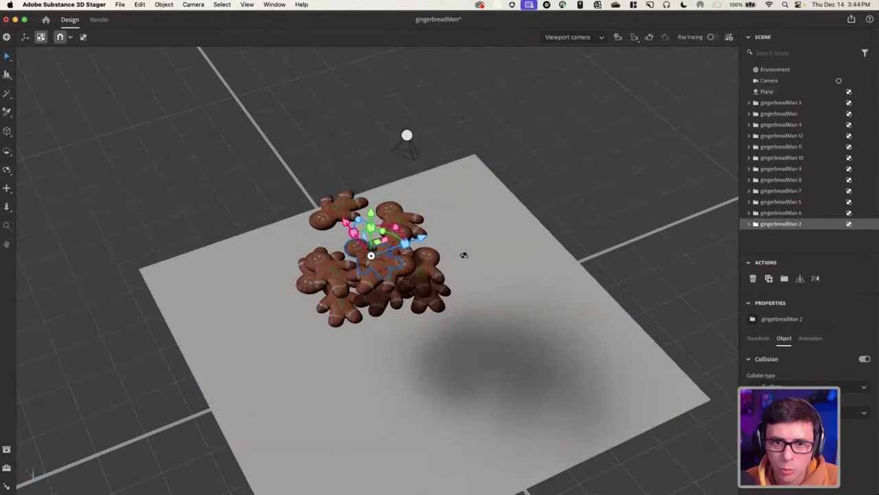
right_drag(465, 248, 484, 210)
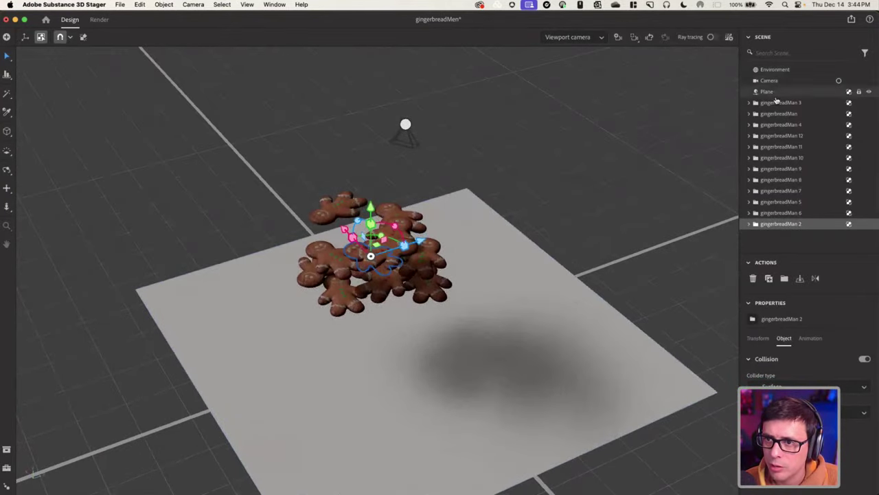
click(869, 92)
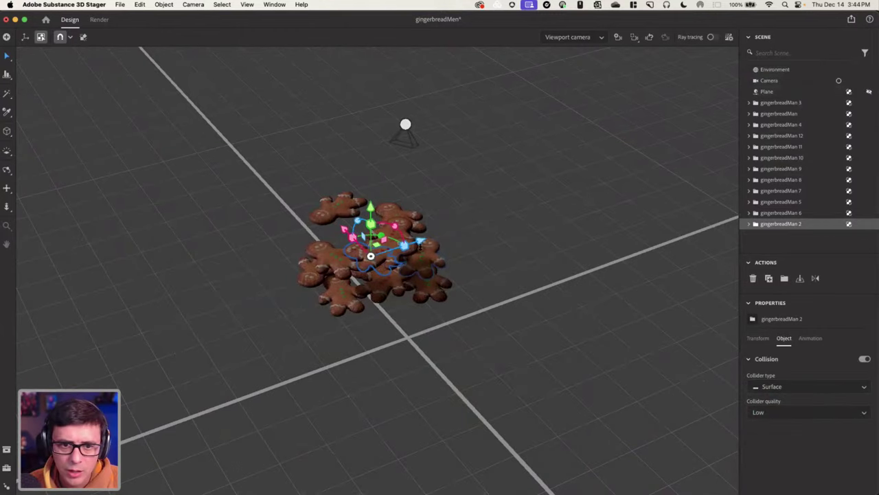
Examine the floating arrangement of gingerbread men from low, high and close-up angles.
scroll(439, 211, up, 5)
middle_drag(440, 208, 376, 119)
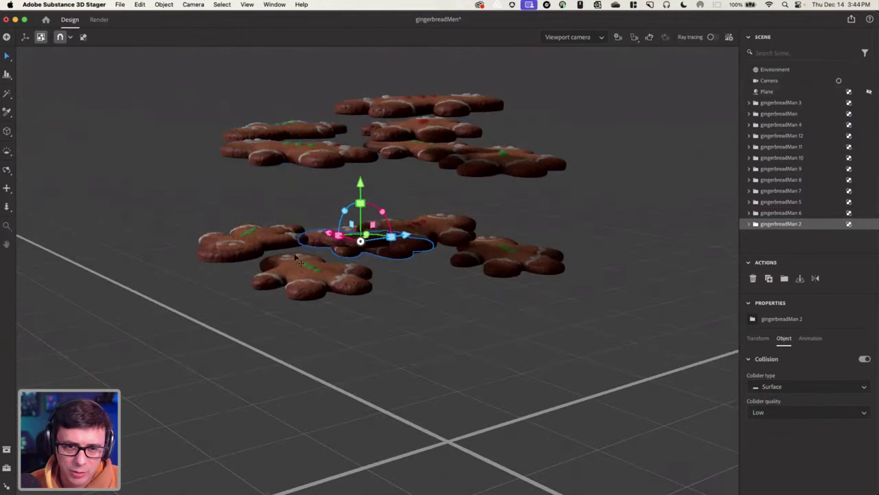
middle_drag(520, 196, 487, 241)
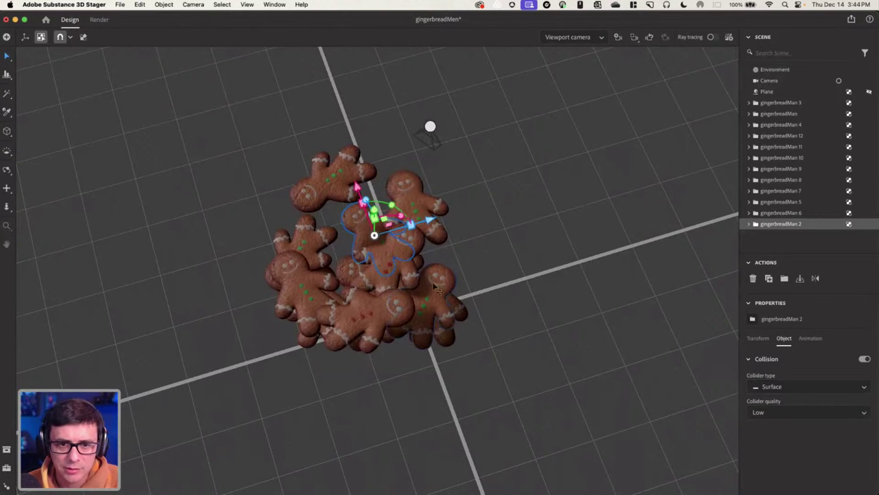
scroll(454, 253, up, 5)
right_drag(445, 244, 550, 216)
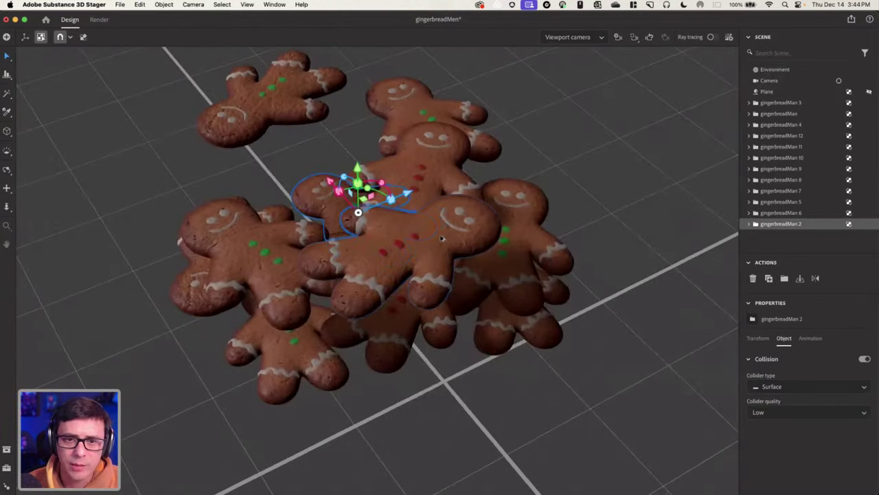
right_drag(443, 239, 446, 233)
scroll(446, 234, down, 5)
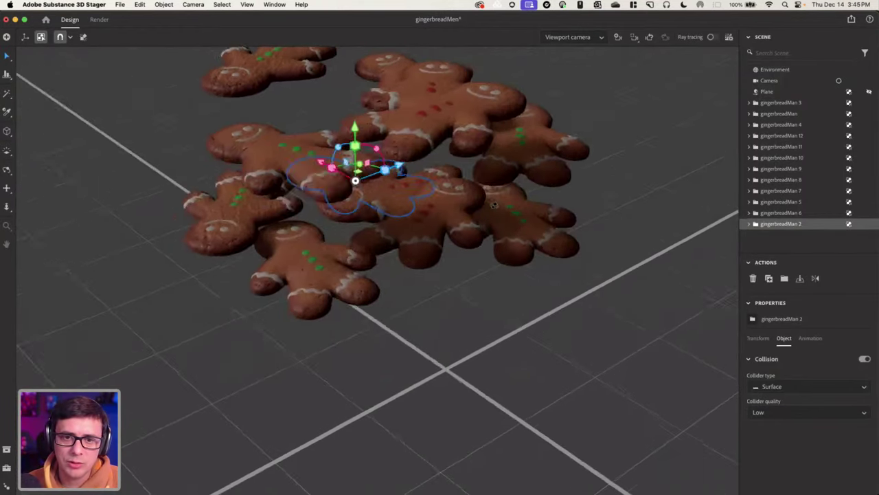
scroll(512, 177, up, 5)
Select several gingerbread men one at a time, ending with gingerbreadMan 4, and check their collision settings.
click(512, 177)
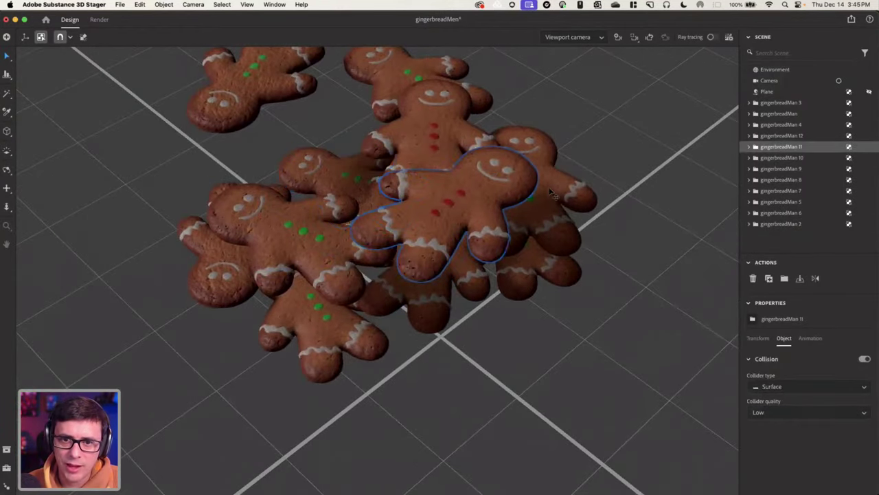
scroll(481, 179, up, 2)
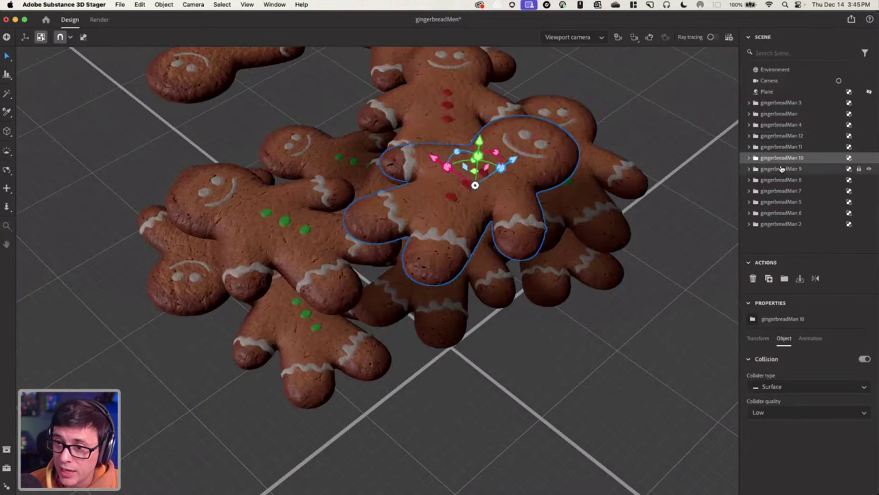
click(779, 181)
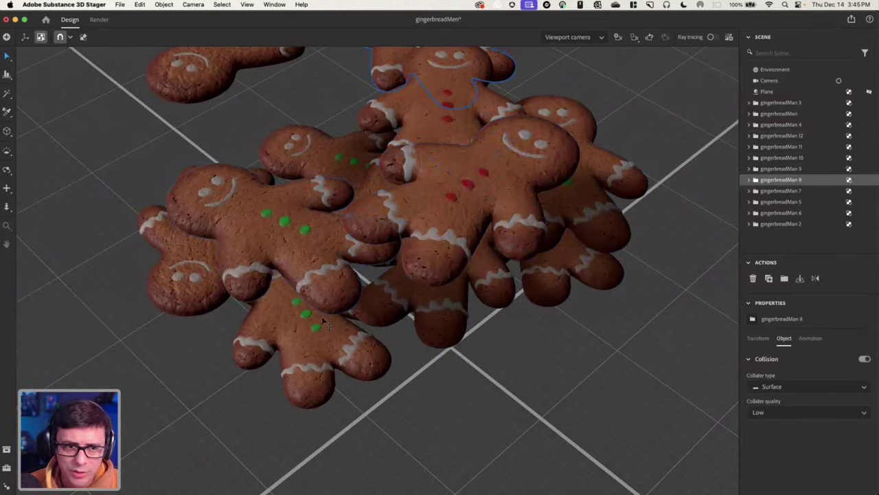
click(293, 345)
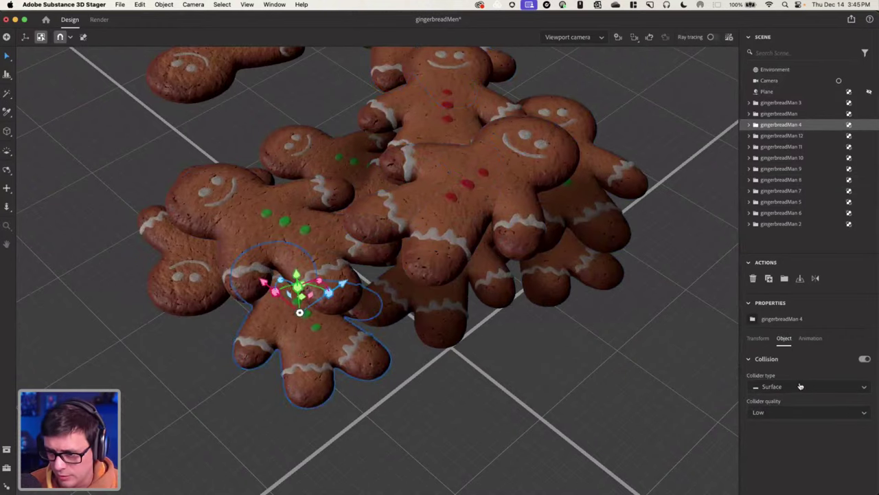
scroll(712, 140, down, 5)
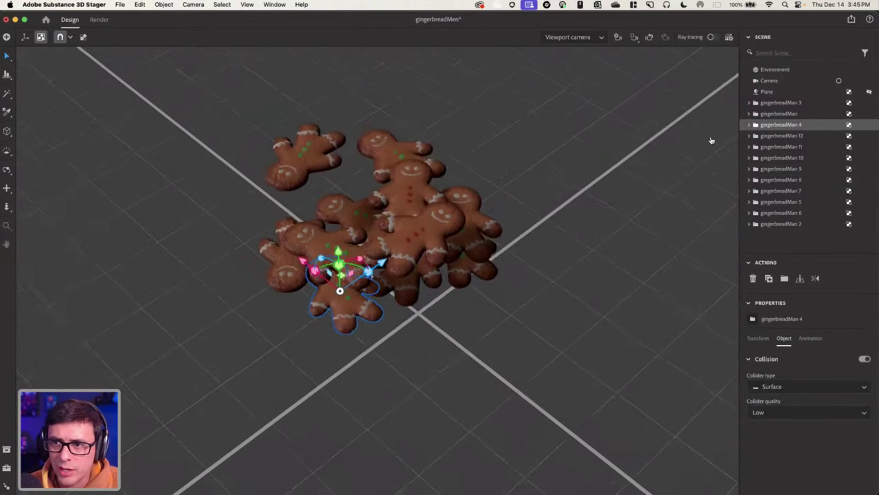
Select all twelve gingerbread men, from gingerbreadMan 3 through gingerbreadMan 2, and turn on physics-based movement.
click(772, 114)
click(777, 105)
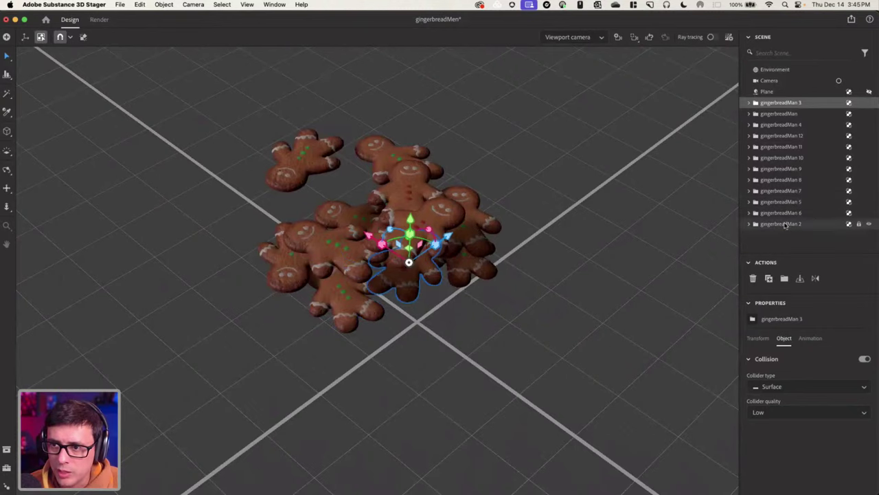
shift+click(785, 224)
scroll(478, 141, up, 5)
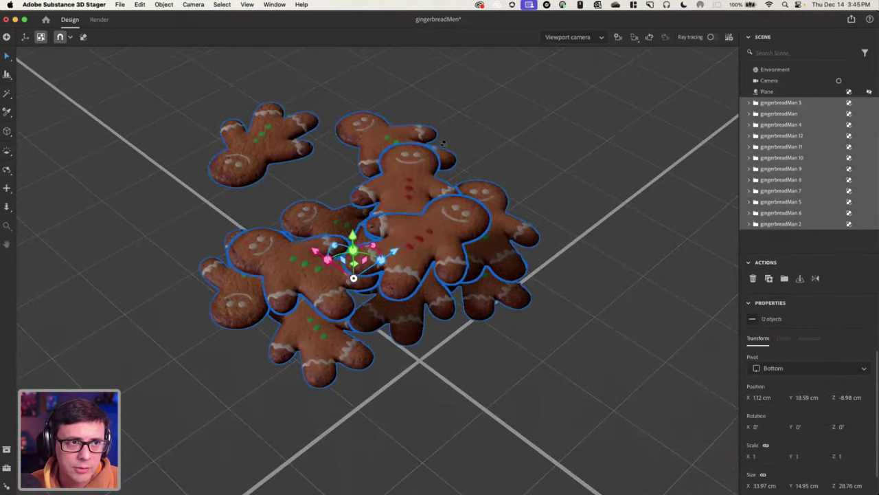
click(83, 37)
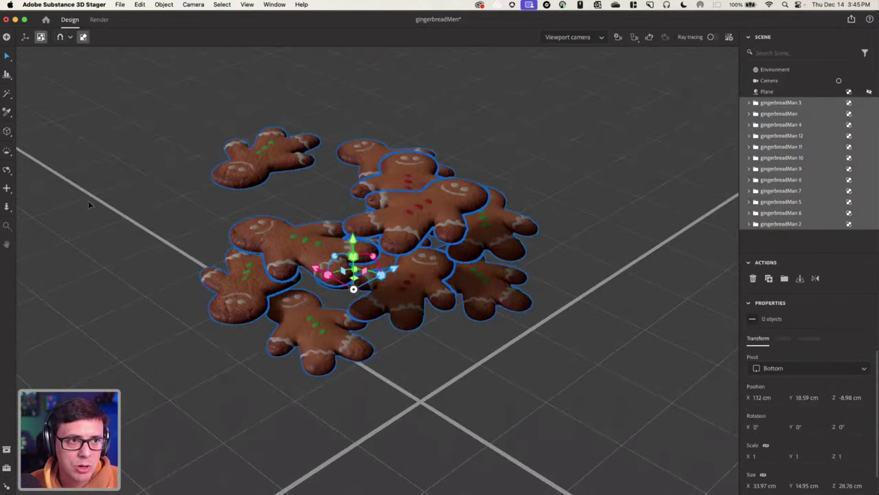
scroll(87, 200, down, 5)
right_drag(209, 216, 234, 233)
scroll(220, 192, down, 3)
scroll(412, 153, up, 5)
scroll(410, 153, down, 3)
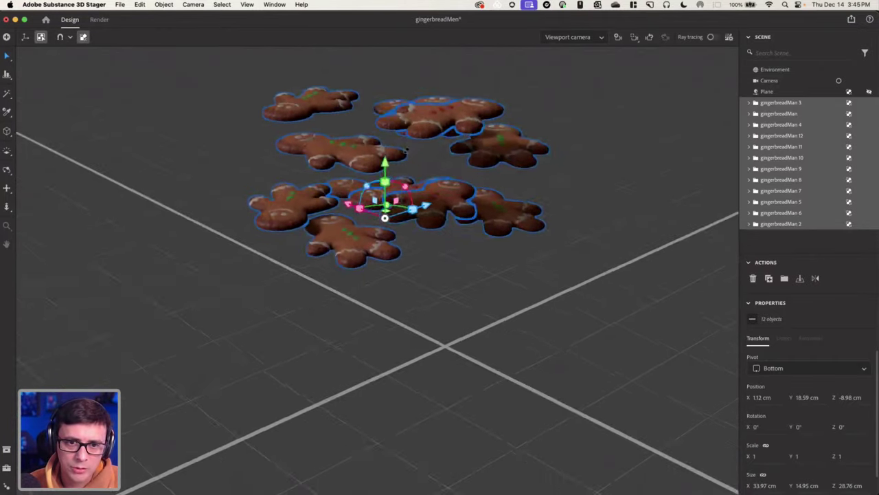
Move the selected gingerbread men straight down onto the ground so they collide and settle into a pile.
drag(387, 165, 386, 481)
drag(576, 492, 576, 493)
scroll(525, 57, up, 10)
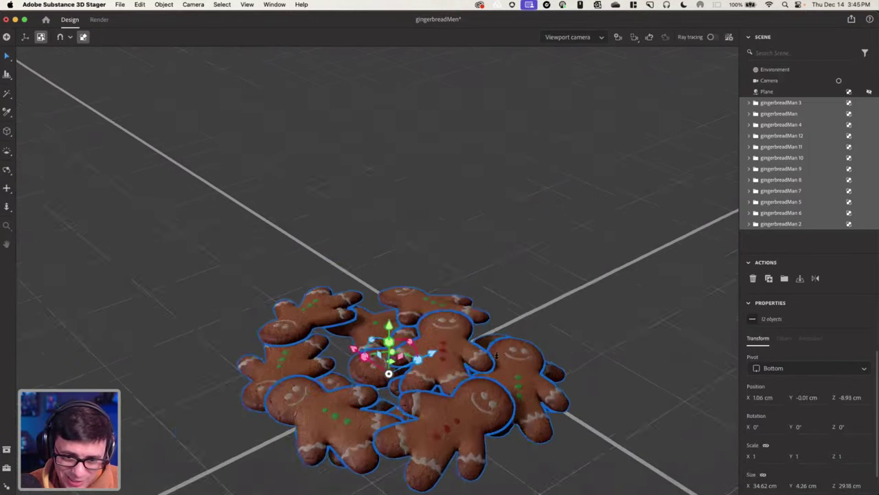
Shift the red-buttoned gingerbreadMan 10 slightly sideways and back down so it rests on top of the pile, and clear the selection.
middle_drag(481, 440, 498, 206)
right_drag(498, 206, 671, 143)
alt+drag(670, 143, 479, 196)
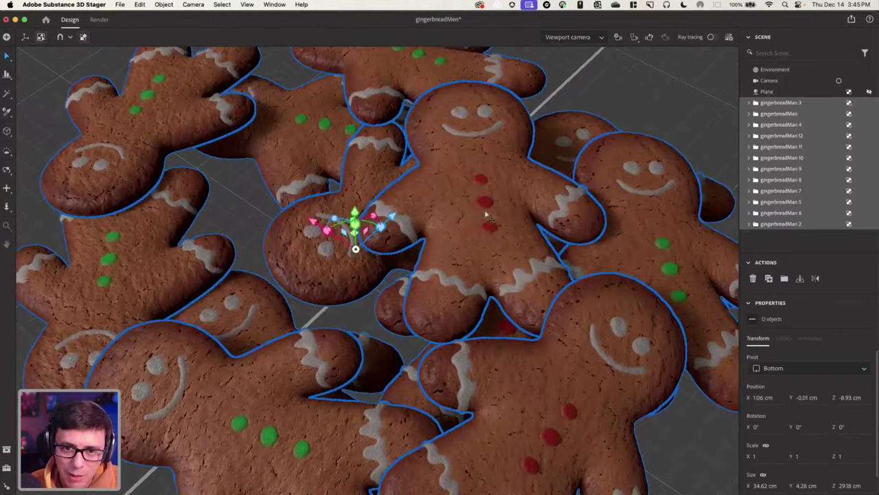
double_click(485, 218)
click(781, 158)
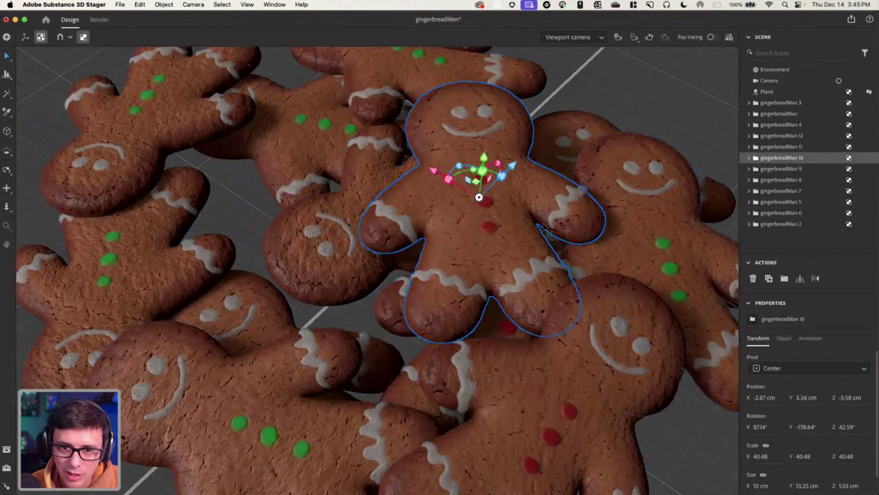
drag(440, 176, 446, 217)
right_drag(485, 196, 495, 157)
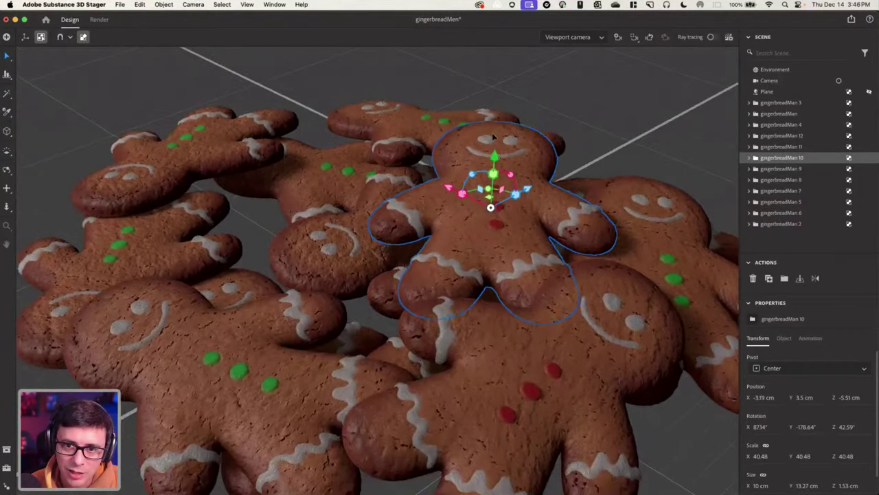
drag(494, 157, 476, 277)
scroll(477, 277, down, 5)
right_drag(477, 276, 434, 268)
key(Escape)
Add a new camera from the current view of the pile and move it to a closer, steeper angle.
scroll(437, 250, up, 5)
scroll(434, 263, down, 5)
scroll(433, 268, up, 5)
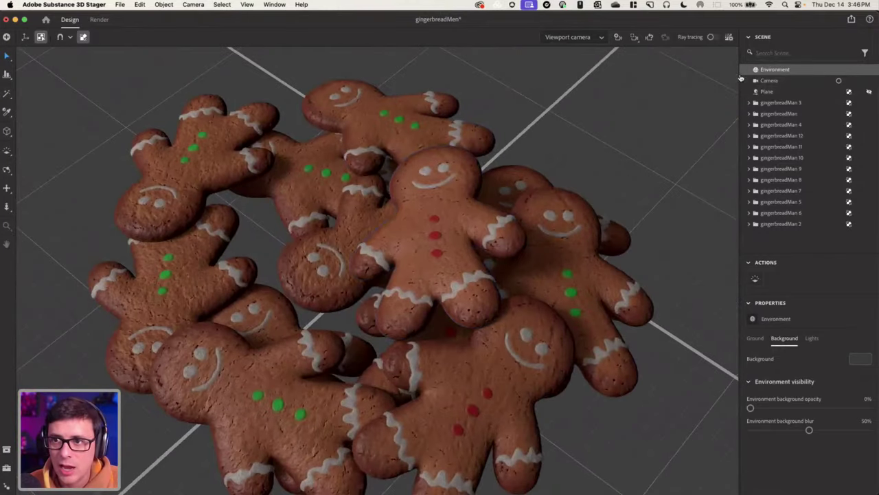
click(648, 37)
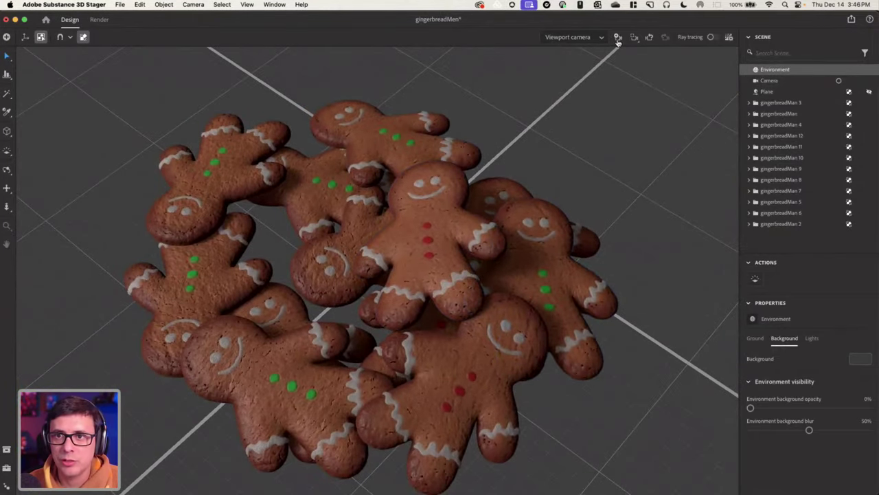
click(618, 38)
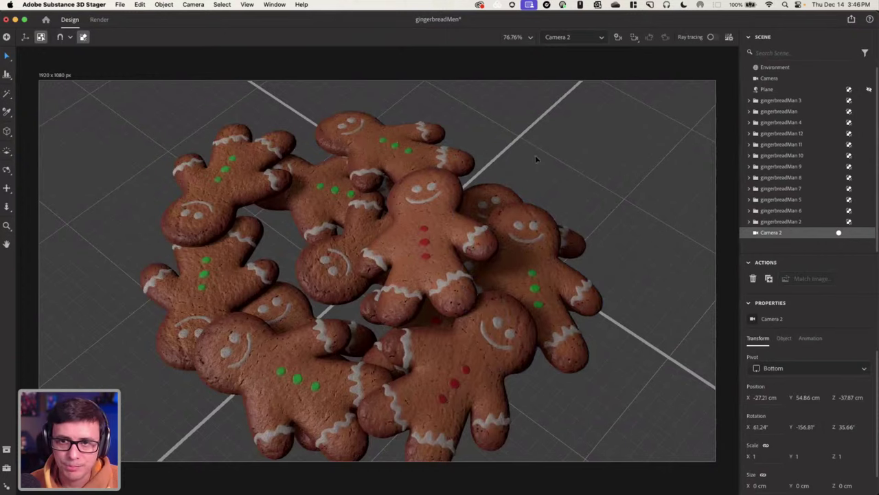
right_drag(439, 219, 455, 255)
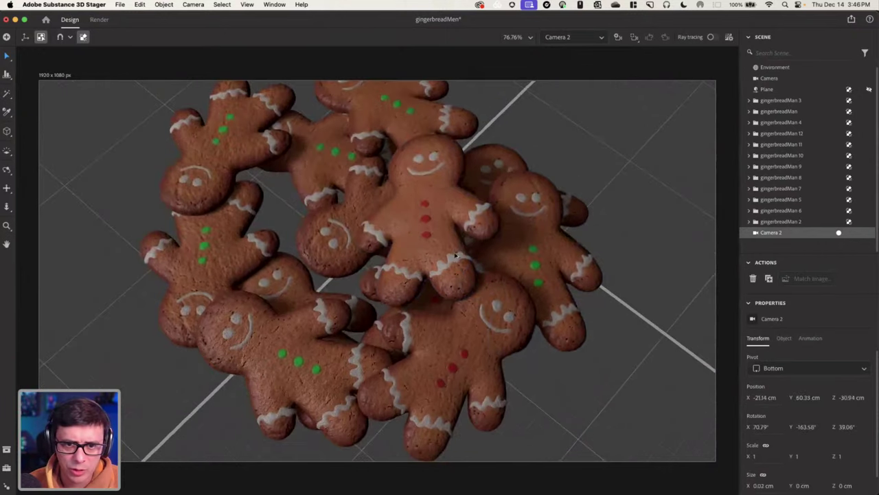
scroll(455, 255, up, 5)
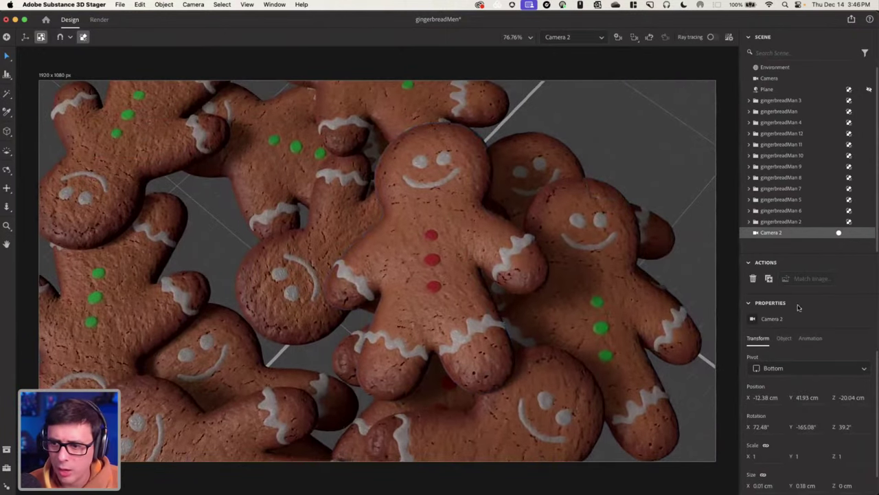
Set Camera 2's output width to 1080 px for a square frame.
click(784, 338)
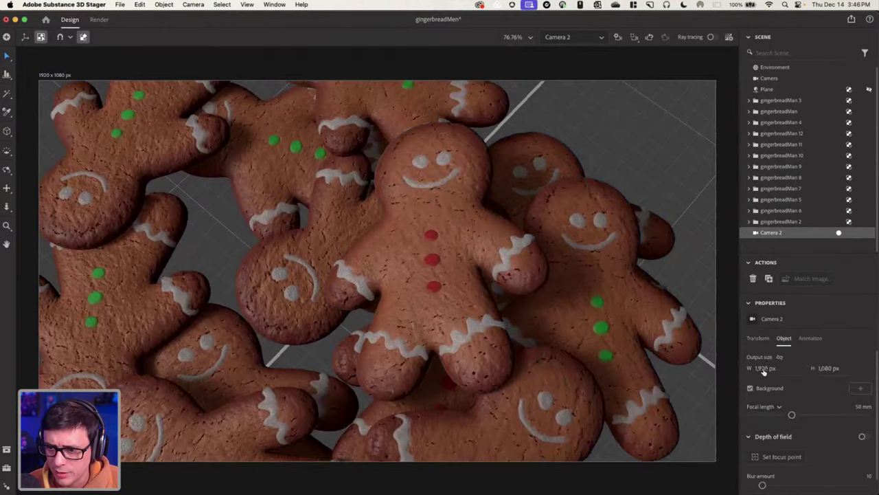
click(764, 369)
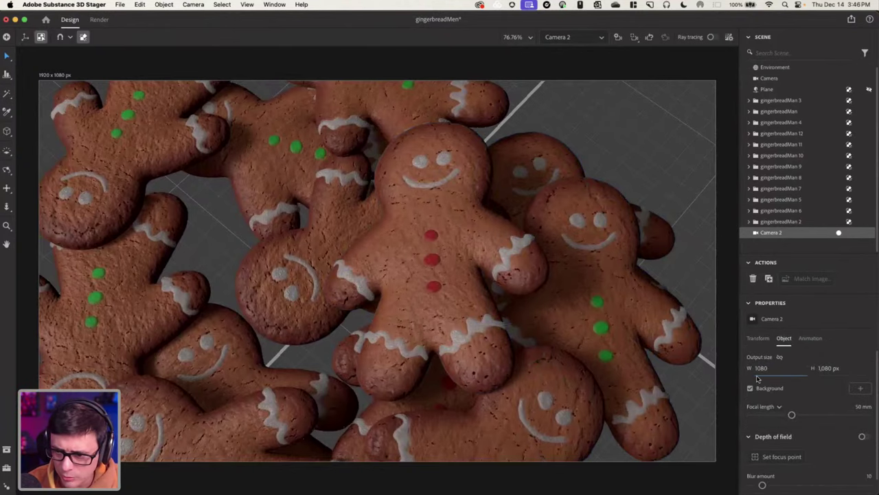
text(1080)
key(Return)
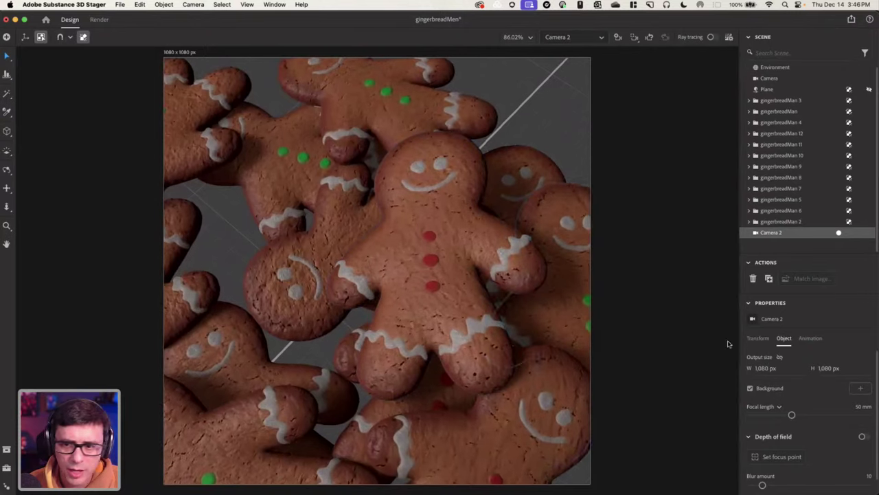
Set Camera 2's focal length to 85 mm and reframe the shot around the central red-buttoned gingerbread man.
drag(791, 416, 818, 415)
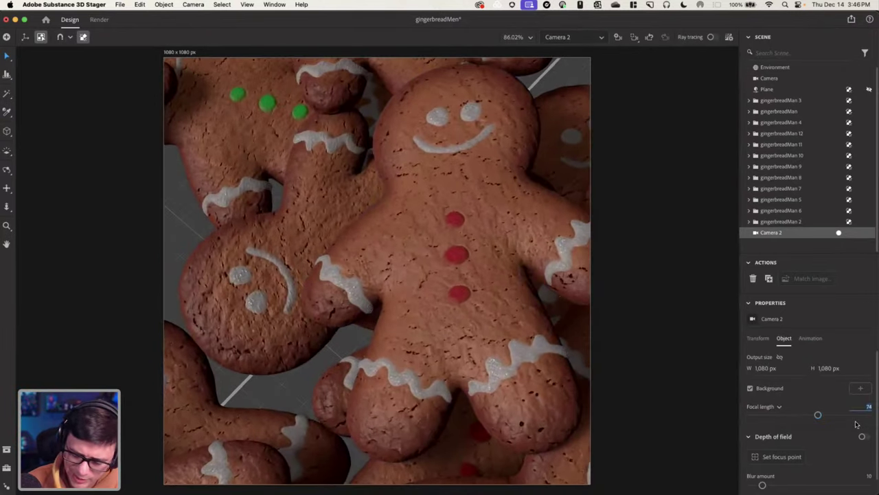
text(85)
key(Return)
scroll(457, 223, down, 5)
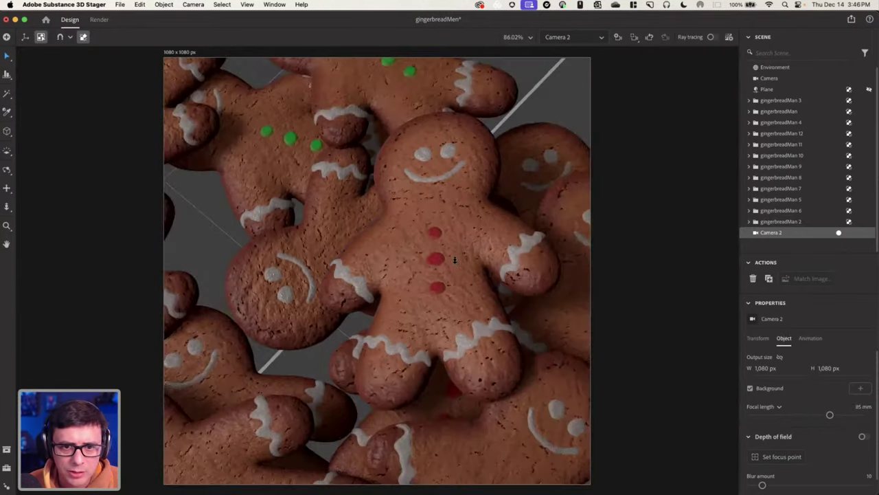
middle_drag(458, 225, 465, 201)
alt+right_drag(465, 201, 486, 232)
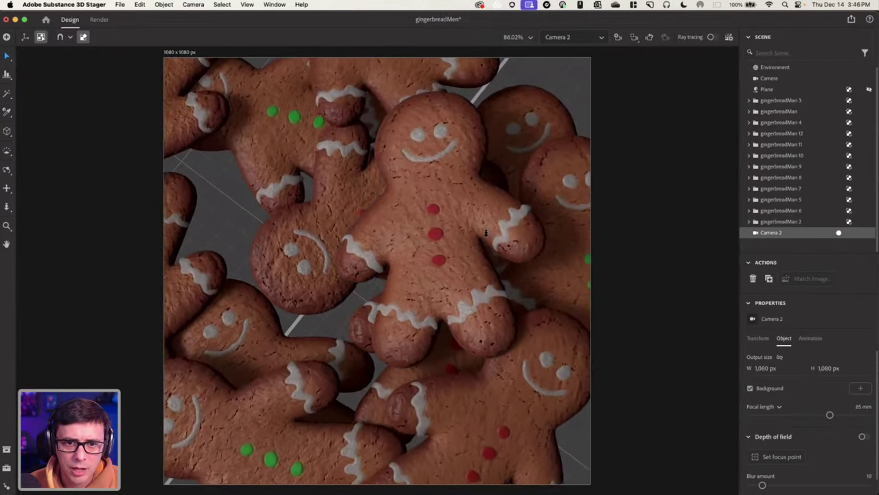
scroll(510, 274, up, 3)
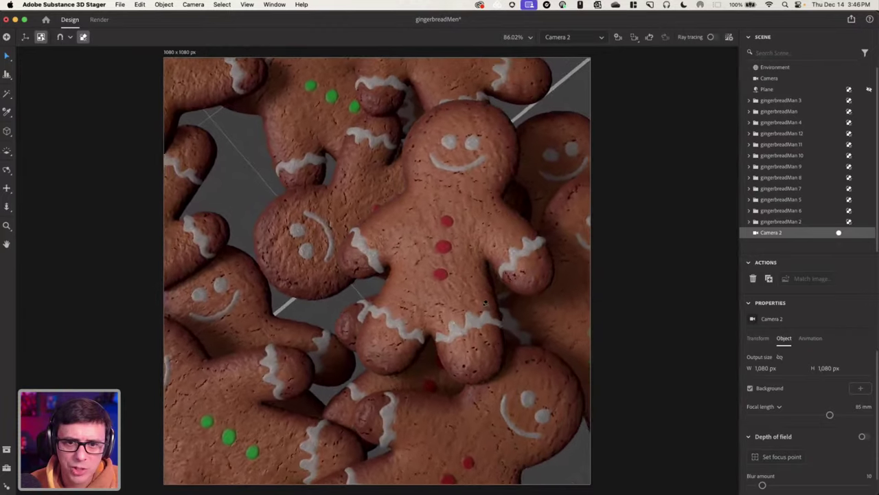
scroll(510, 274, up, 4)
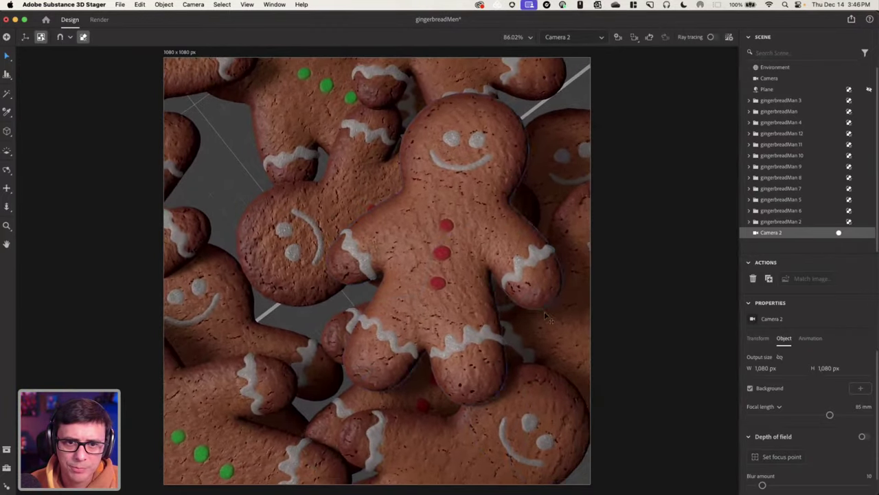
Open the recent file gingerbreadMen_scene.ssg without saving the changes to gingerbreadMen.ssg.
click(120, 5)
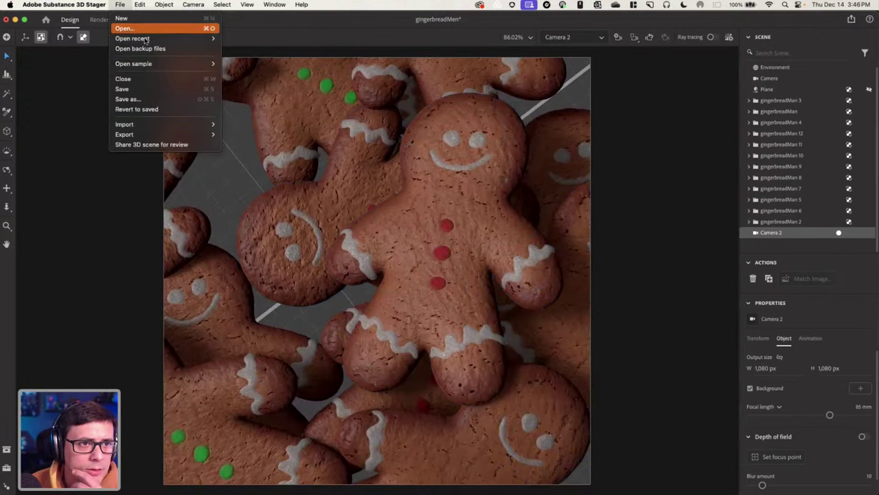
mouse_move(146, 41)
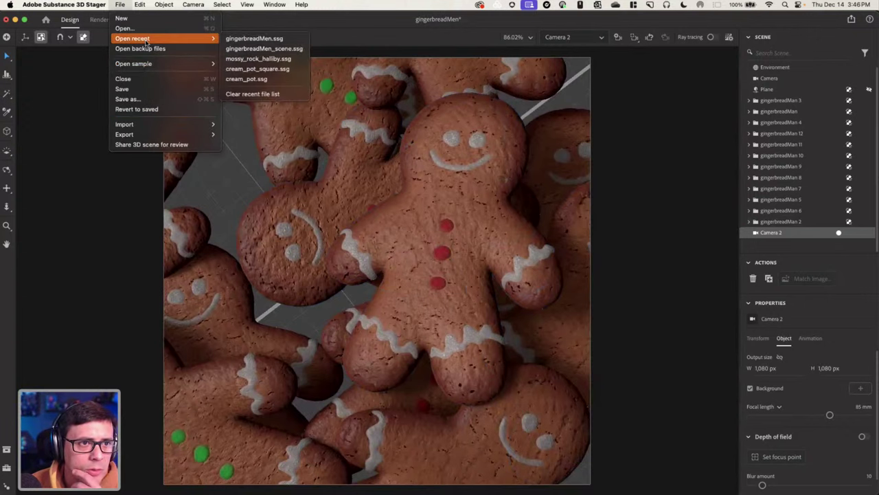
click(279, 51)
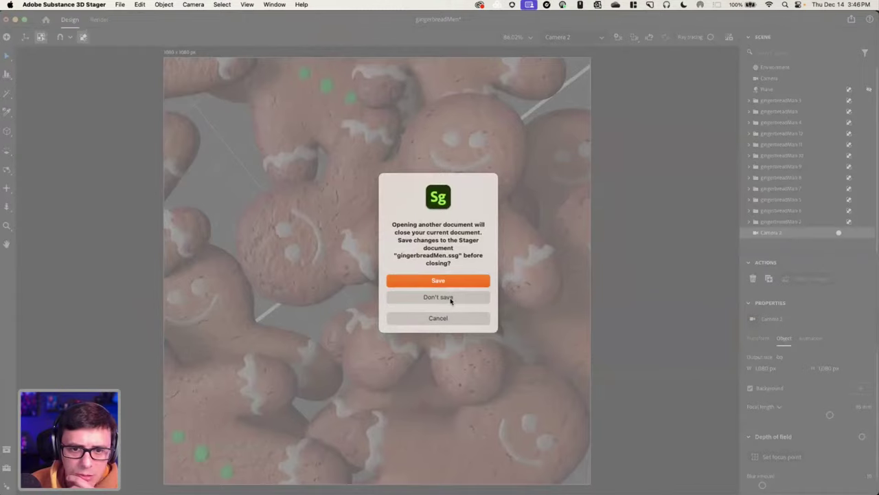
click(440, 297)
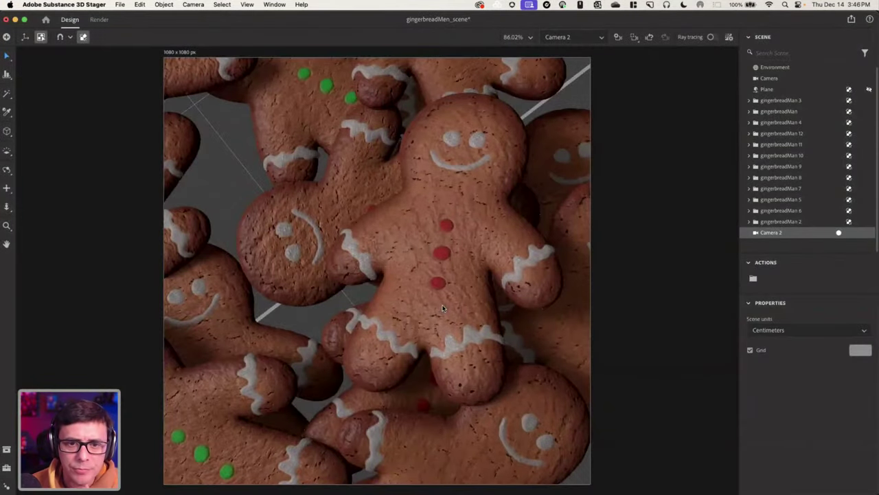
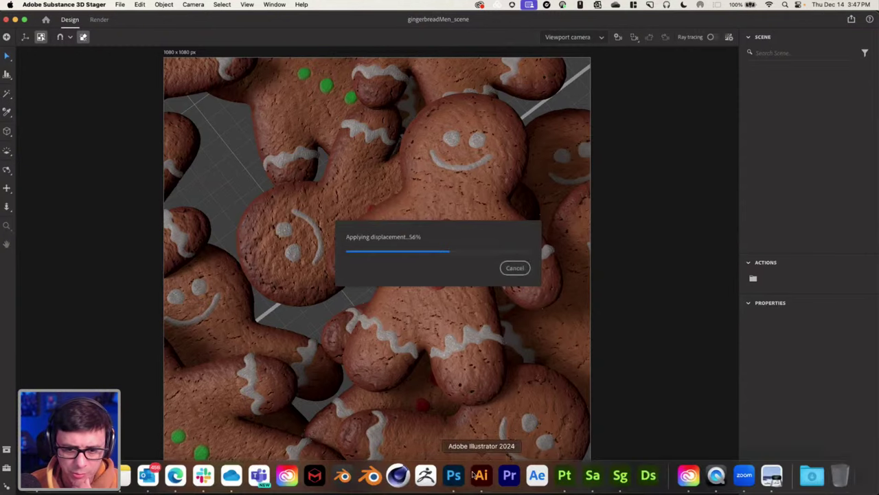
Switch to Adobe Illustrator, select the red Christmas tree shape to inspect it, and return to Substance 3D Stager.
click(477, 474)
click(549, 158)
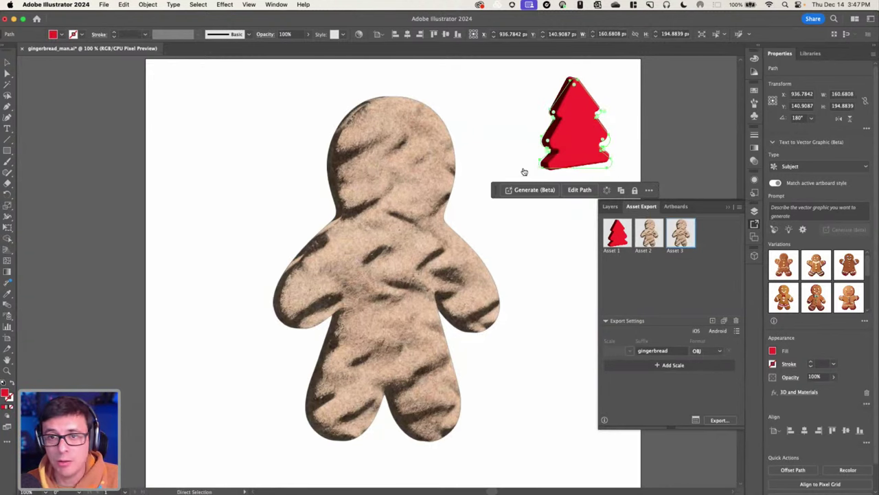
key(super+Tab)
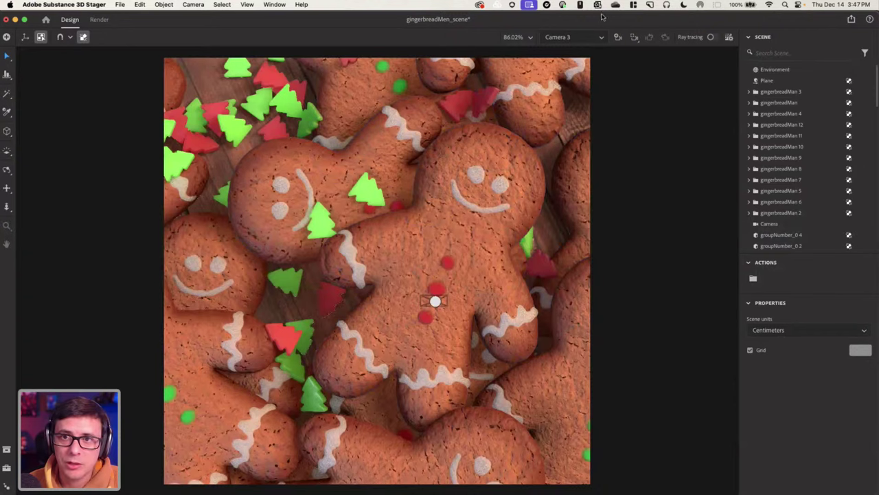
Switch to the Viewport camera and examine the gingerbread pile and scattered tree sprinkles on the wooden planks.
click(578, 39)
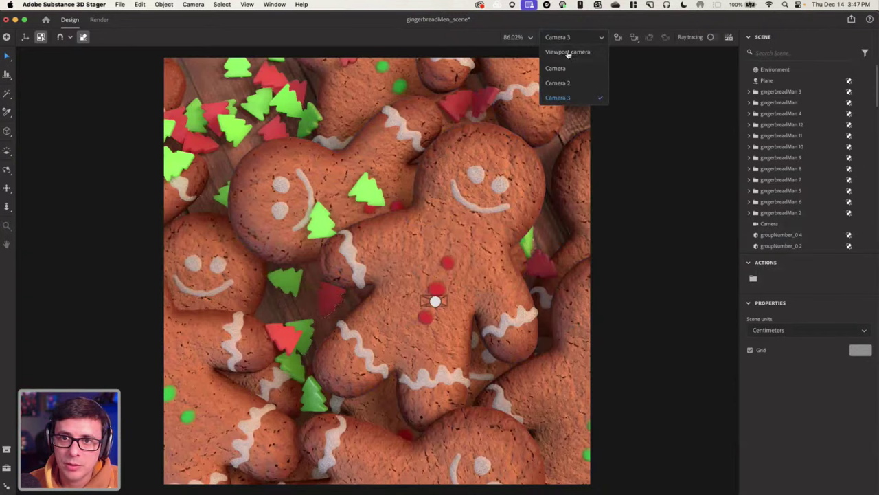
click(568, 55)
scroll(574, 257, down, 10)
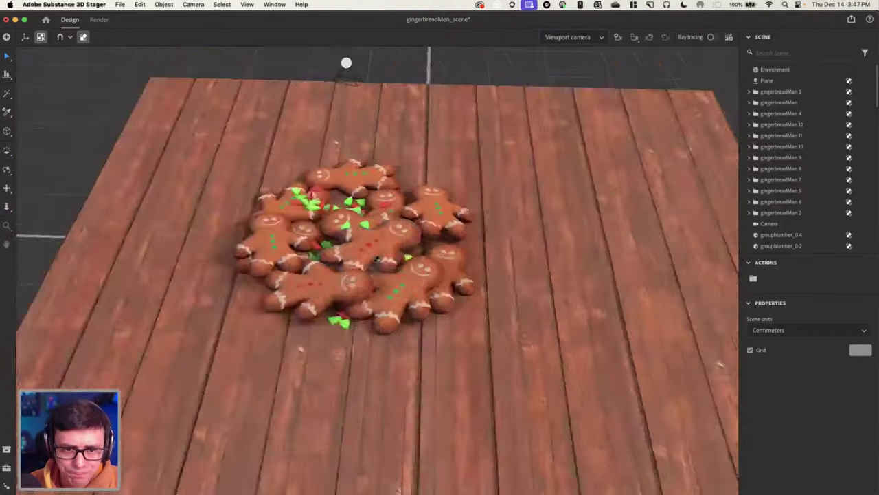
alt+drag(336, 158, 380, 182)
scroll(380, 181, up, 3)
scroll(380, 181, up, 3)
middle_drag(380, 181, 419, 236)
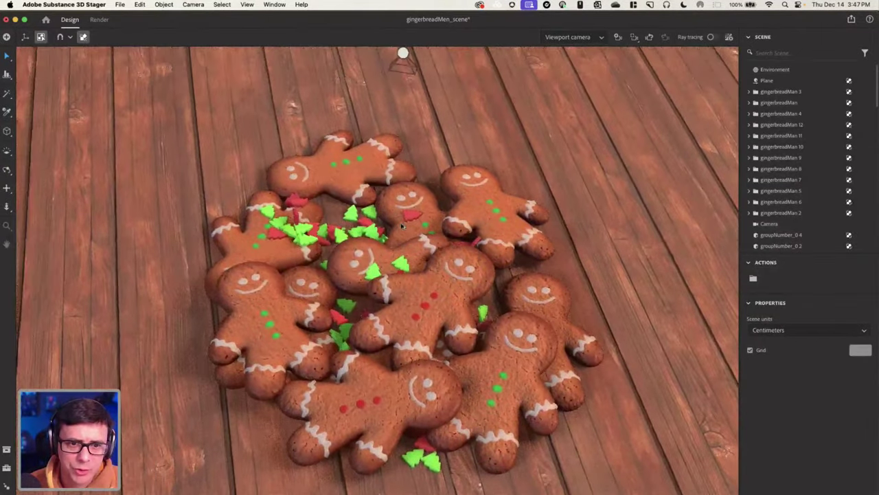
alt+drag(419, 237, 374, 223)
Lift one green tree sprinkle above the gingerbread pile, duplicate it and move the copy beside the original.
click(281, 215)
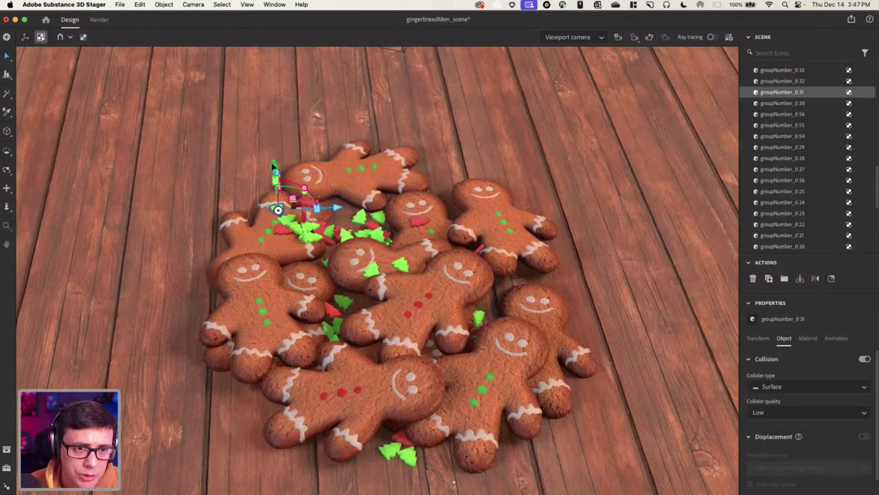
drag(274, 165, 269, 93)
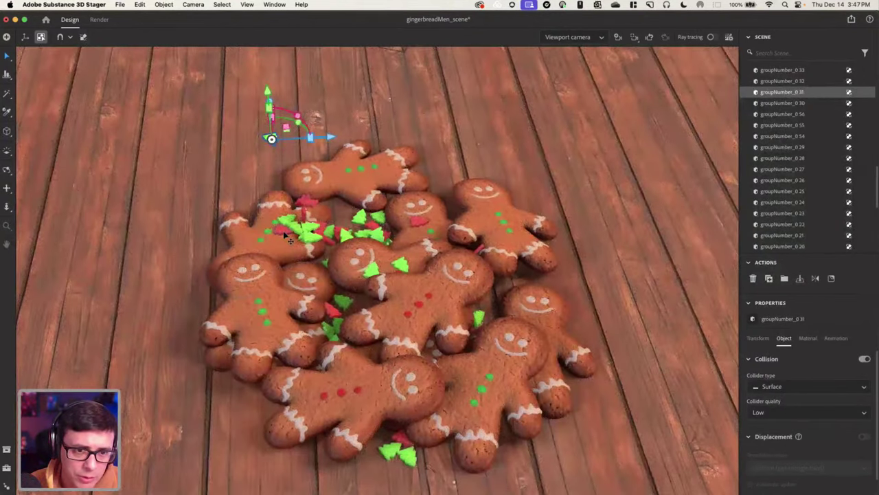
click(285, 233)
click(271, 140)
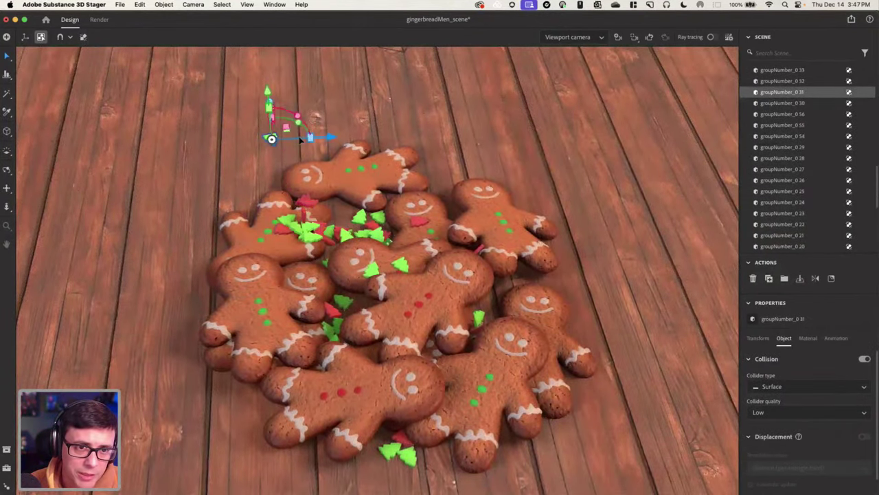
key(super+d)
drag(331, 138, 347, 139)
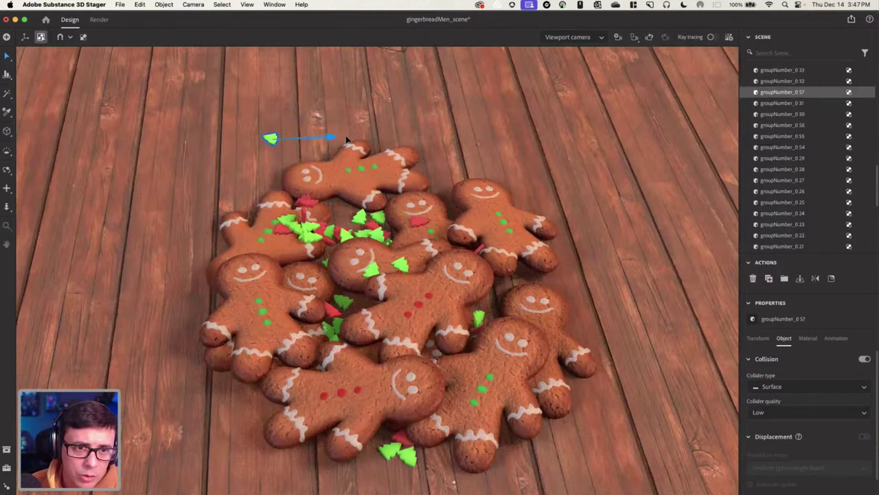
Select both raised green trees, duplicate the pair and offset the copies to form a two-by-two group.
scroll(344, 141, up, 3)
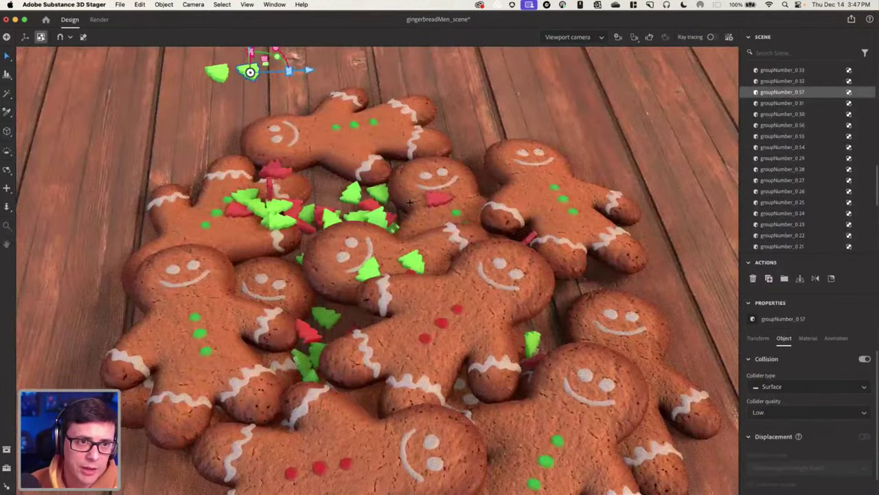
scroll(306, 207, up, 3)
scroll(333, 209, up, 3)
scroll(322, 192, up, 3)
shift+click(277, 188)
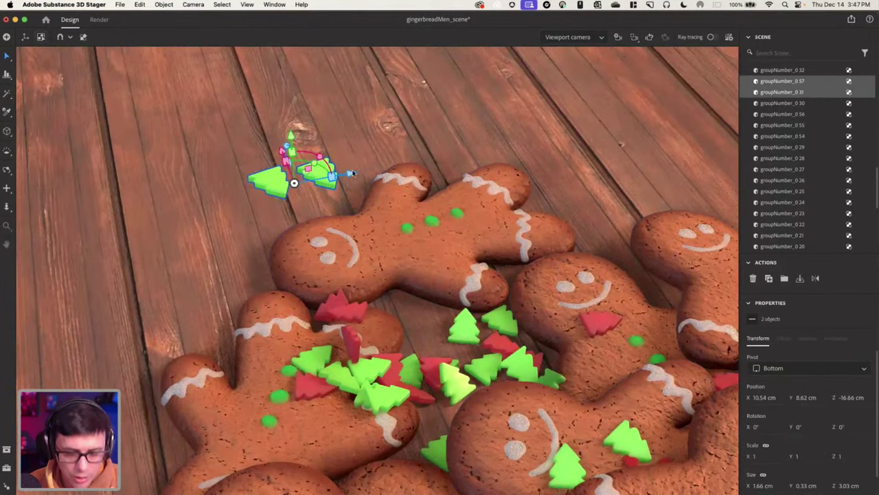
key(super+d)
right_drag(384, 214, 440, 216)
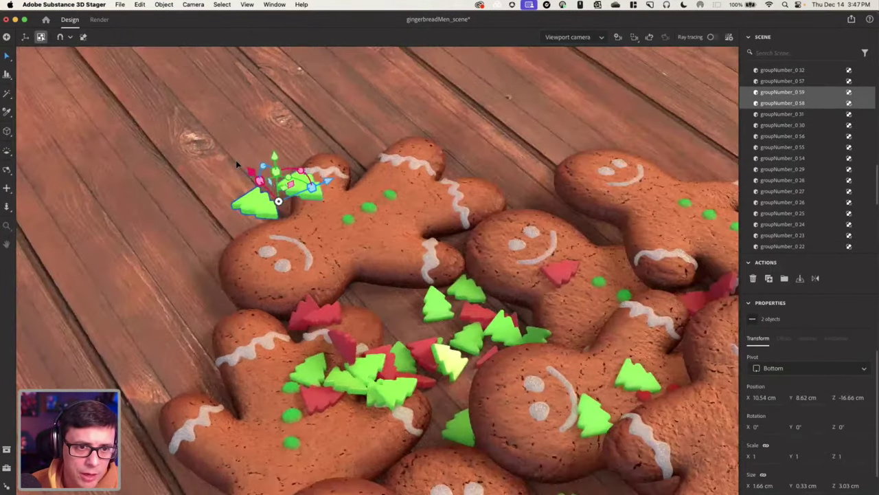
drag(245, 169, 265, 199)
Select all four raised green trees, duplicate them and move the copies alongside to extend the grid to eight.
shift+click(265, 200)
shift+click(316, 187)
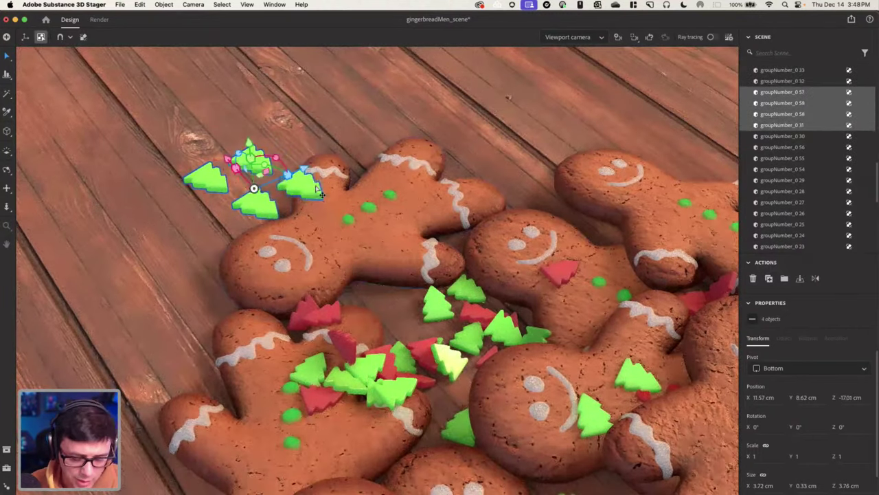
alt+drag(239, 212, 146, 251)
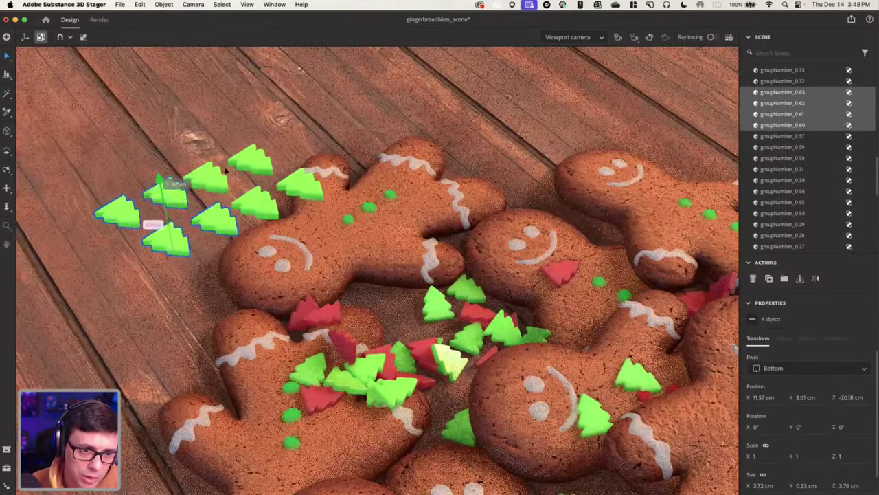
Raise the four selected green trees into a second layer, duplicate them alongside at about 10 cm height and select all twelve trees.
drag(213, 171, 345, 121)
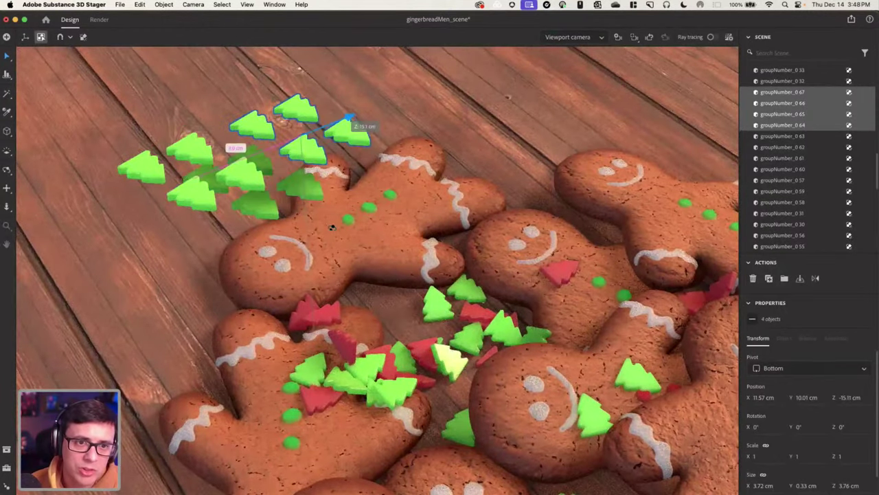
right_drag(332, 228, 309, 134)
drag(174, 130, 466, 234)
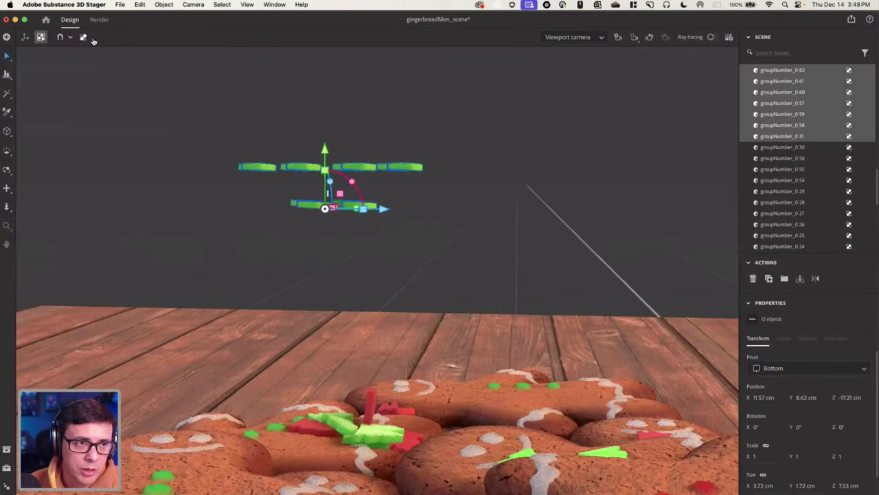
Move the twelve selected green trees across to hover above the gingerbread men at X -7.11 cm, Z -6.93 cm.
mouse_move(398, 227)
right_down()
mouse_move(452, 254)
mouse_move(388, 231)
right_up()
scroll(387, 232, down, 8)
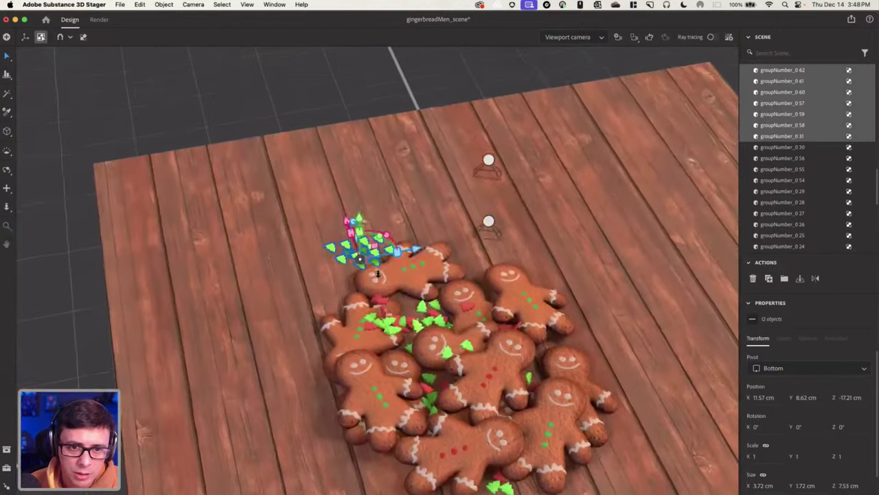
scroll(368, 268, up, 7)
right_drag(369, 267, 313, 270)
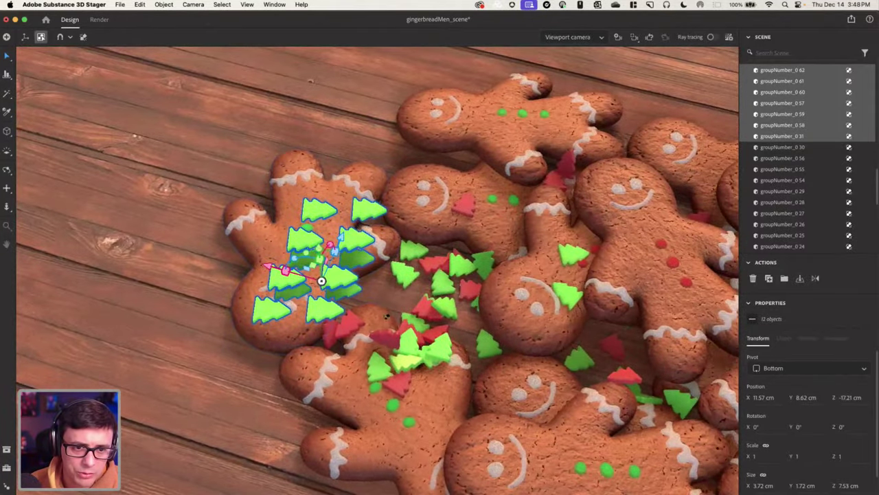
right_drag(386, 315, 289, 246)
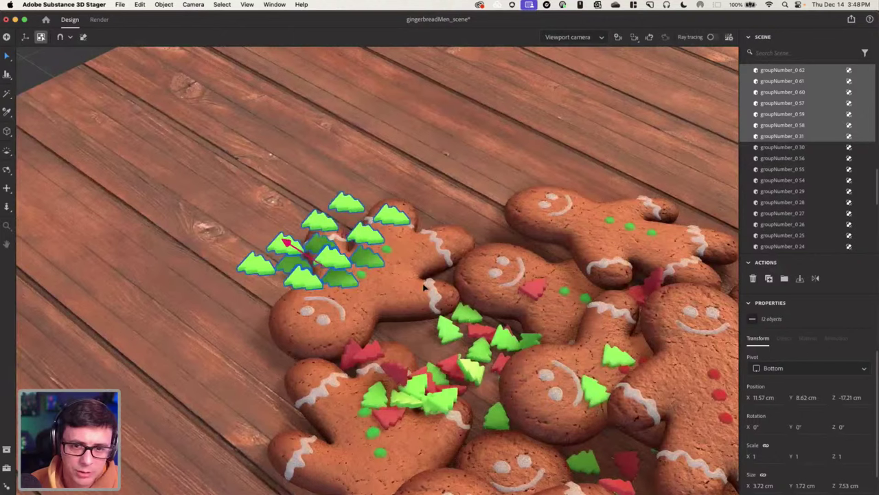
drag(424, 287, 548, 315)
middle_drag(547, 314, 480, 212)
right_drag(439, 265, 337, 240)
scroll(337, 240, down, 5)
middle_drag(337, 240, 284, 177)
drag(379, 215, 481, 218)
right_drag(371, 172, 412, 164)
drag(417, 170, 564, 253)
alt+right_drag(525, 228, 584, 213)
drag(567, 222, 548, 222)
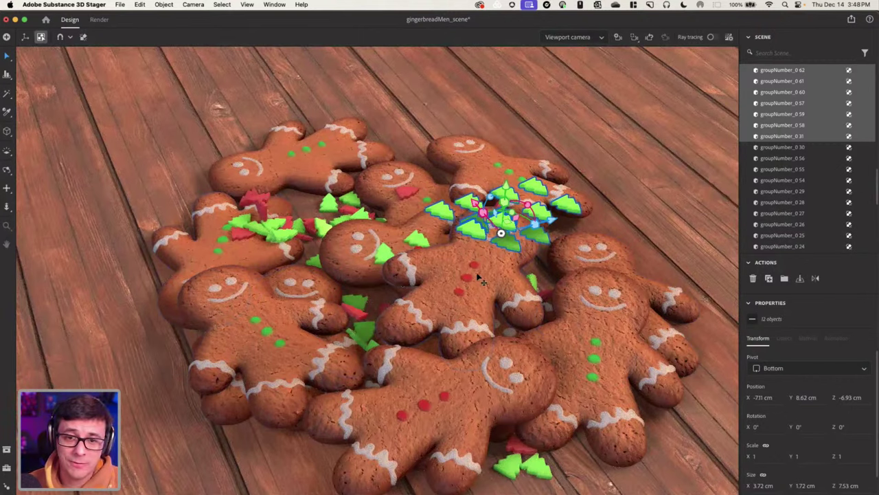
Switch to Substance 3D Painter and open the Send to After Effects configuration for the gingerbread man.
key(super+Tab)
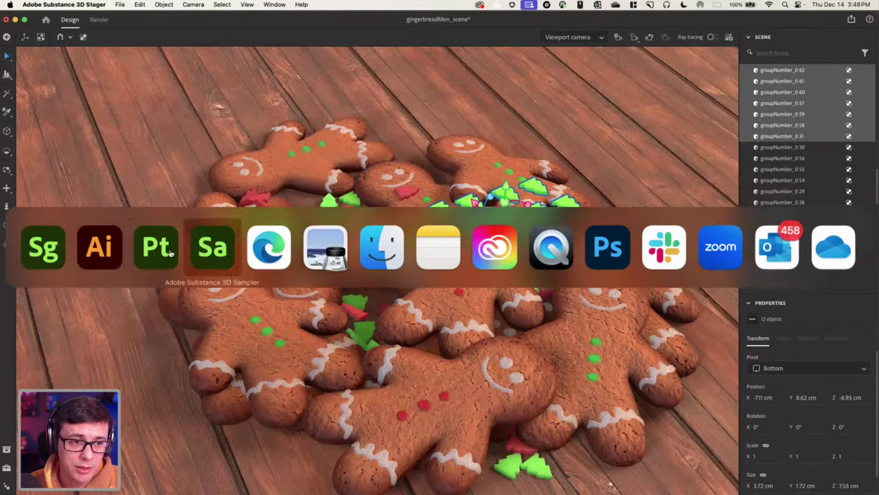
click(163, 253)
mouse_move(424, 242)
alt+mouse_down()
mouse_move(419, 254)
mouse_move(481, 251)
mouse_move(449, 227)
alt+mouse_up()
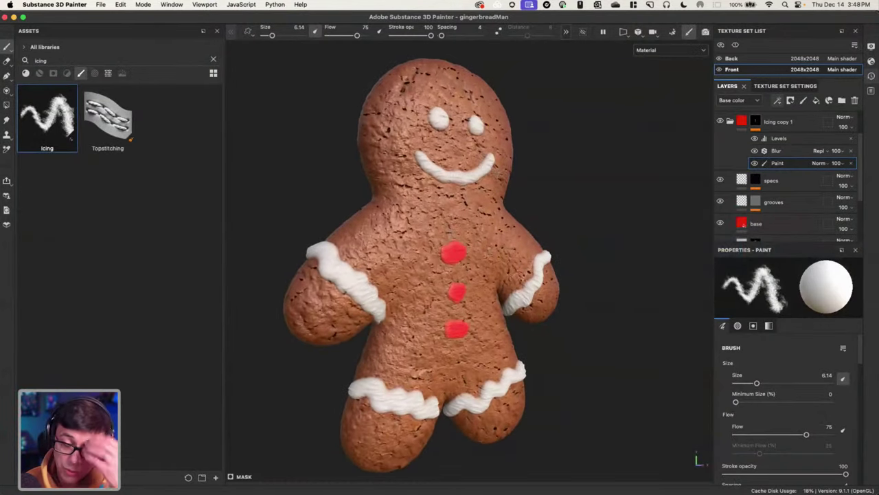
click(101, 6)
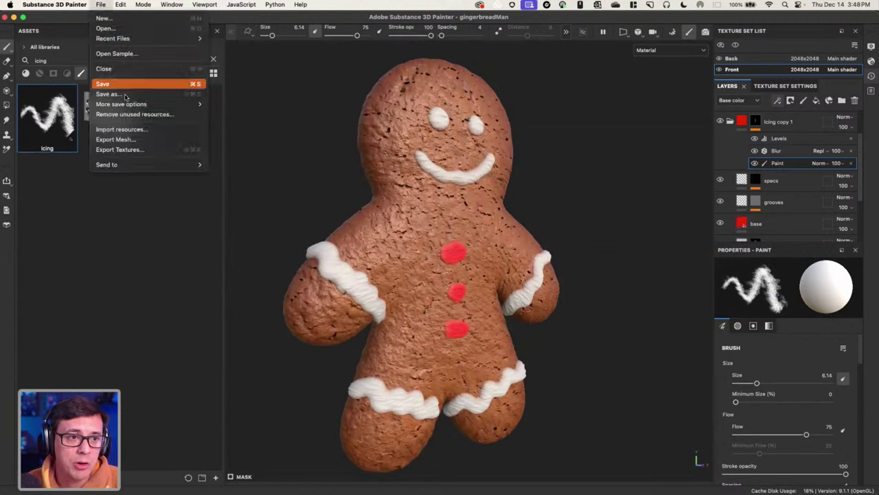
mouse_move(123, 169)
mouse_move(261, 165)
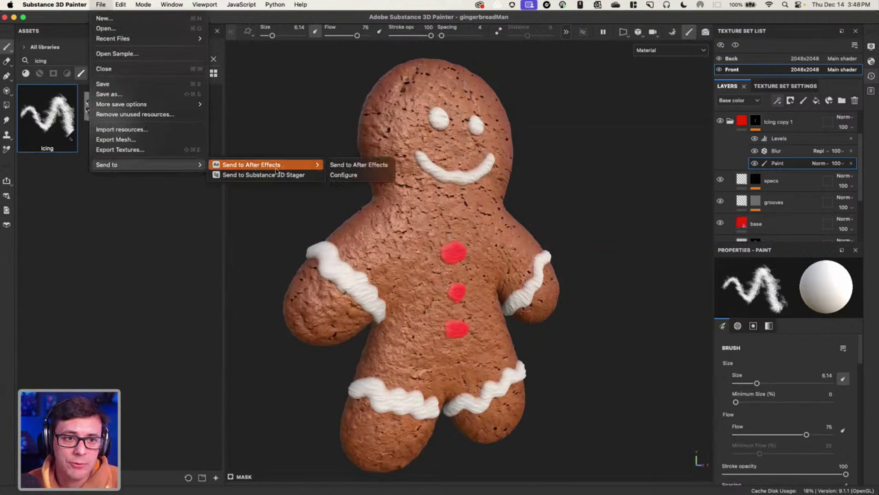
click(380, 175)
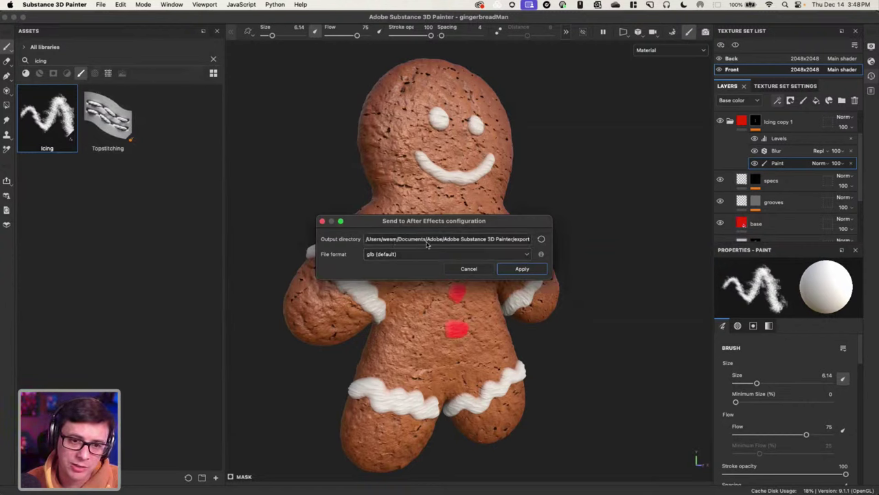
Examine the glb and gltf file format options for sending to After Effects, and cancel the configuration.
click(401, 254)
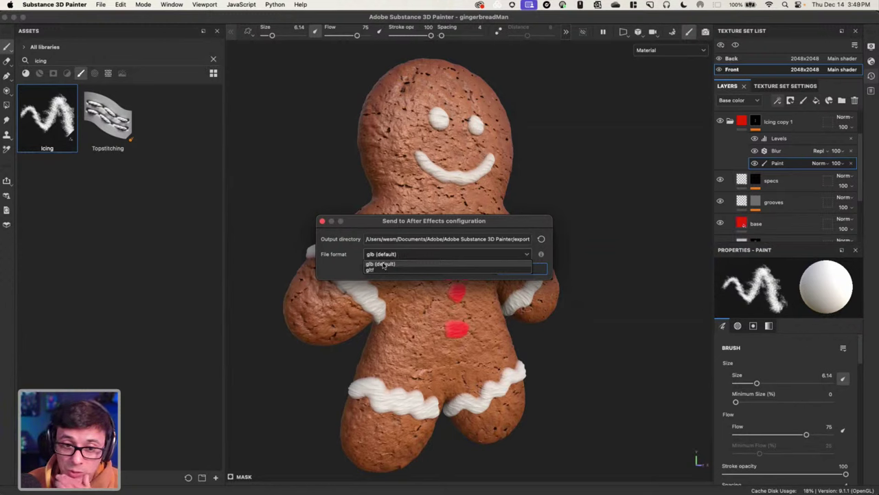
click(379, 269)
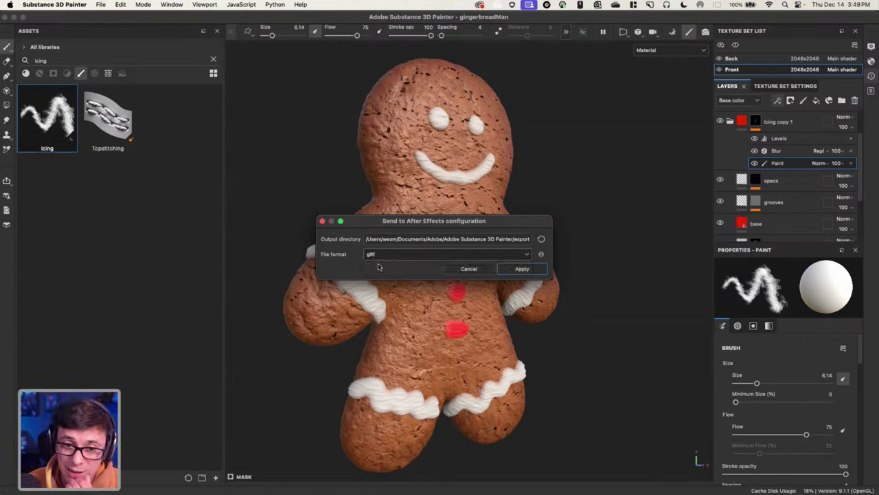
click(380, 255)
click(373, 263)
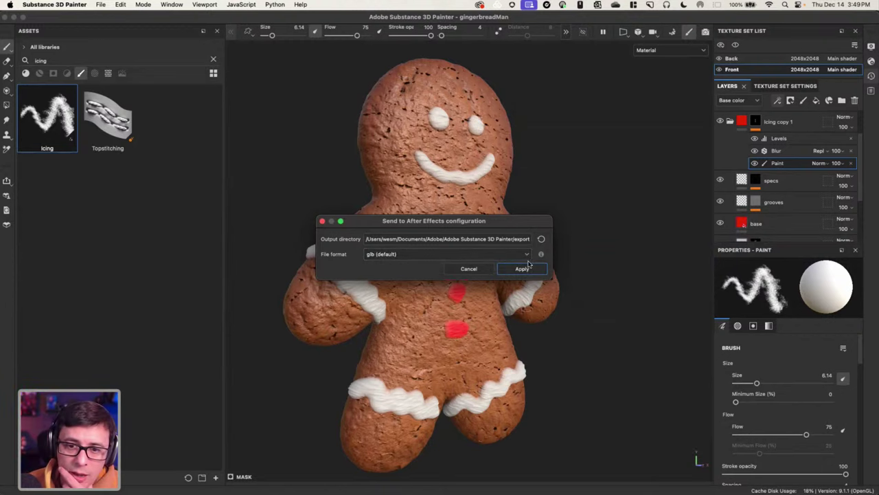
click(468, 269)
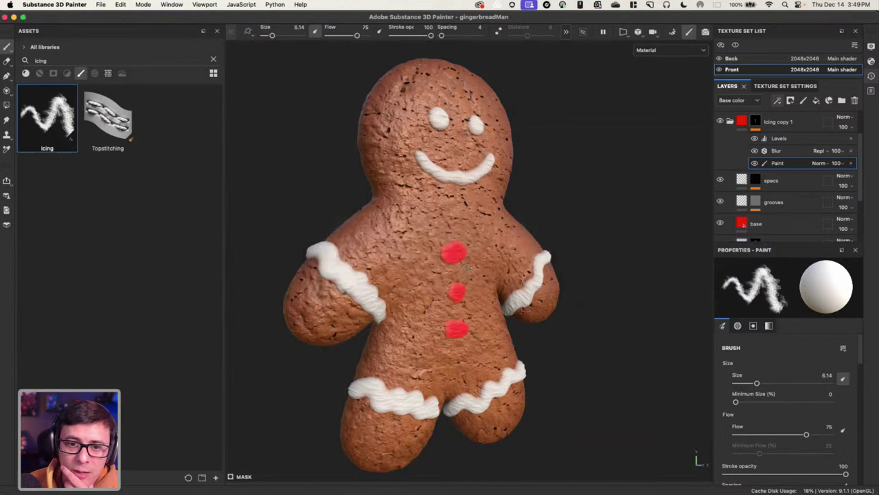
click(101, 5)
mouse_move(137, 165)
mouse_move(289, 169)
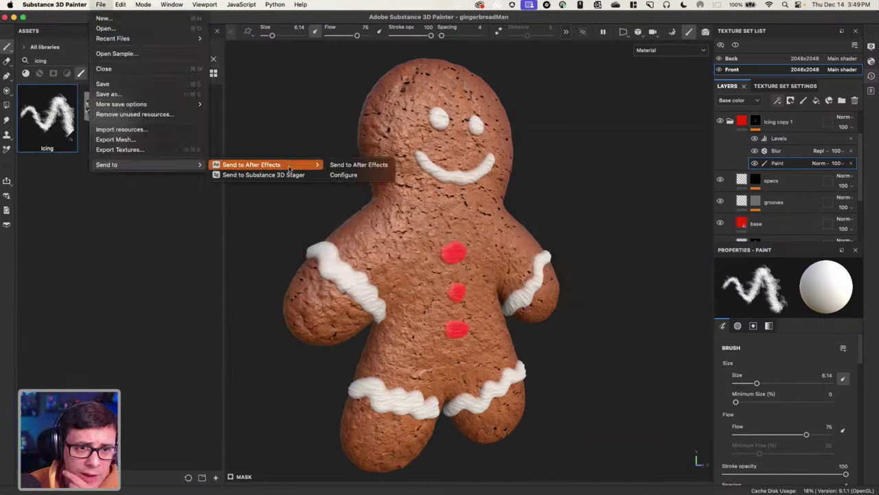
click(629, 165)
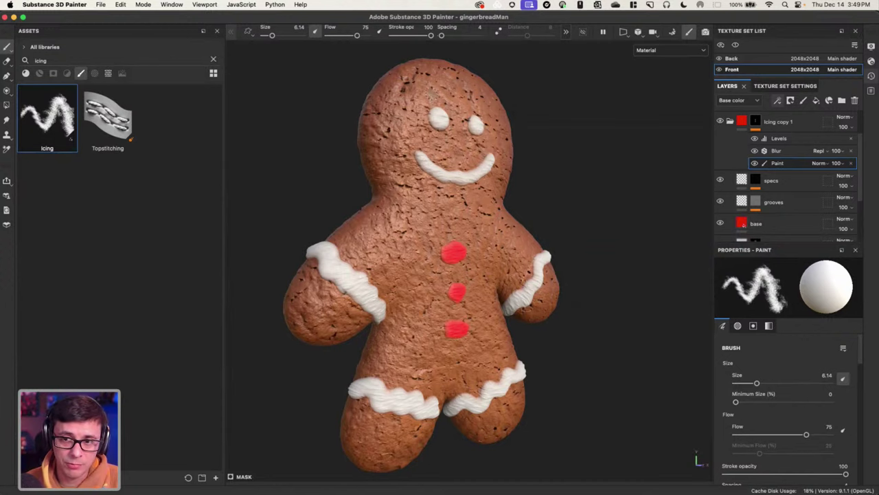
alt+right_drag(470, 179, 470, 181)
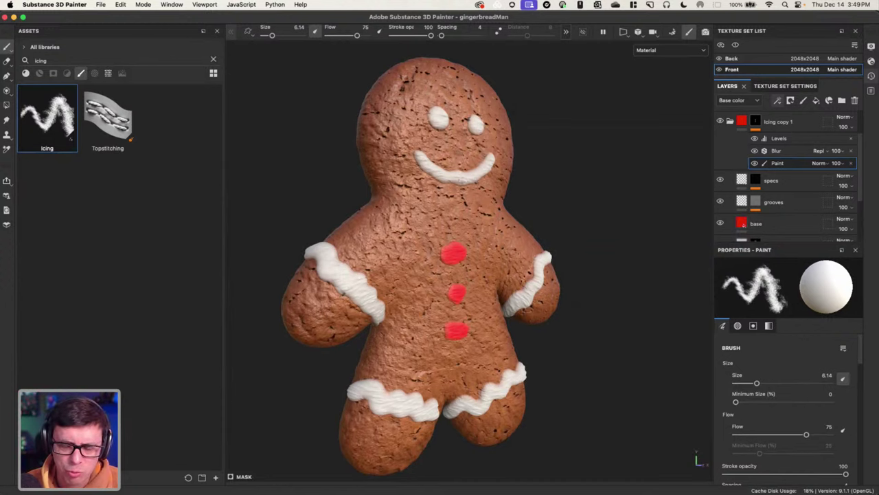
Switch back to Substance 3D Stager, enable physics and lower the twelve green trees onto the gingerbread pile.
key(super+Tab)
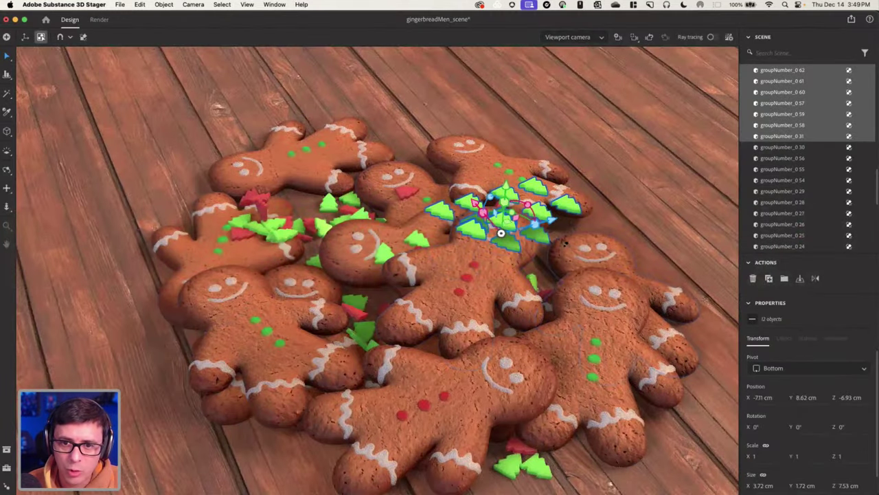
alt+drag(509, 233, 503, 172)
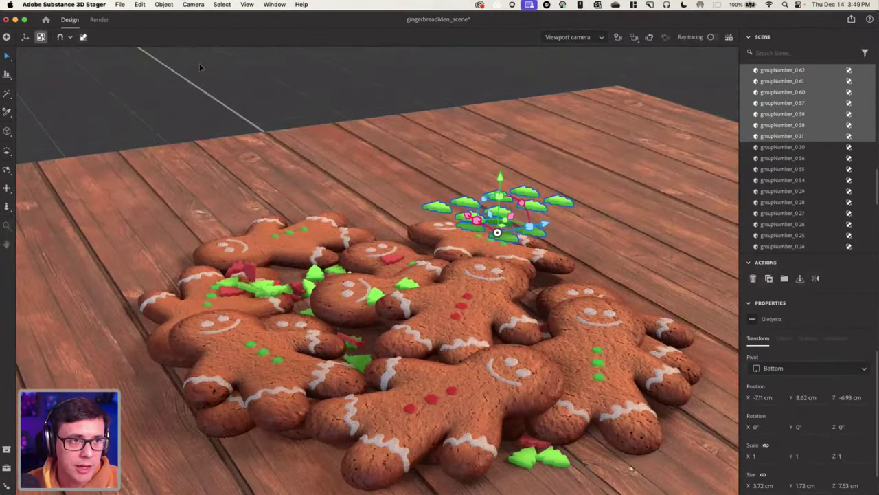
key(s)
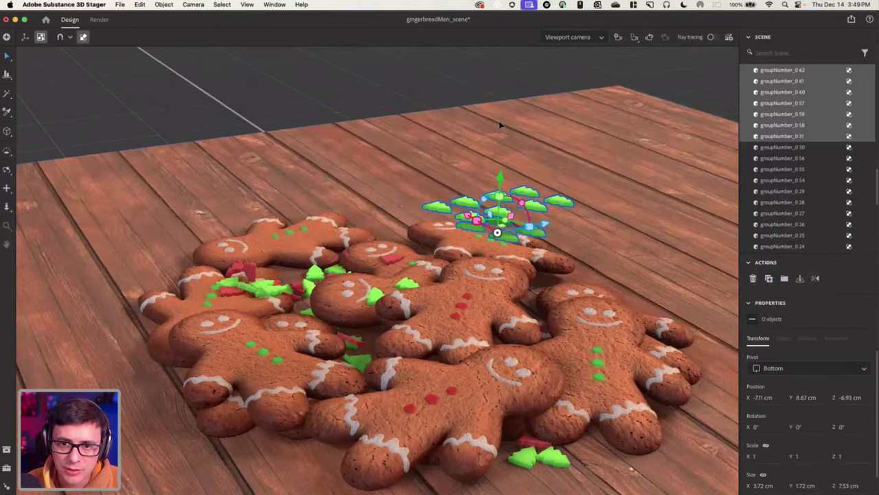
drag(500, 122, 579, 403)
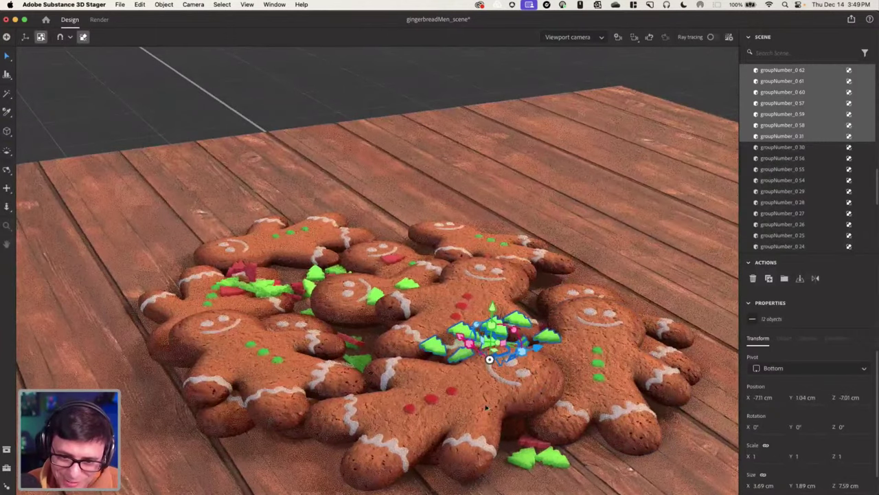
Slide the twelve trees over the gingerbread men with physics to scatter them and push them down into the pile.
alt+drag(447, 298, 439, 268)
middle_drag(590, 402, 528, 301)
scroll(500, 272, up, 5)
alt+drag(563, 281, 653, 195)
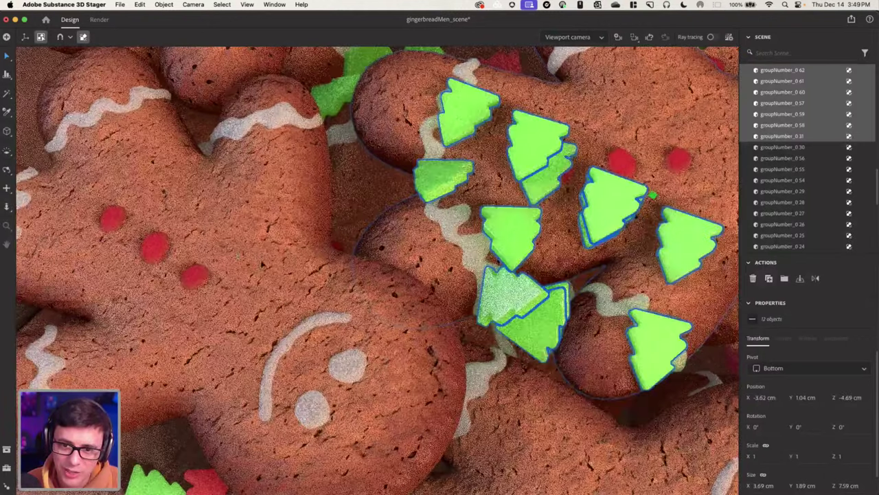
drag(287, 226, 443, 267)
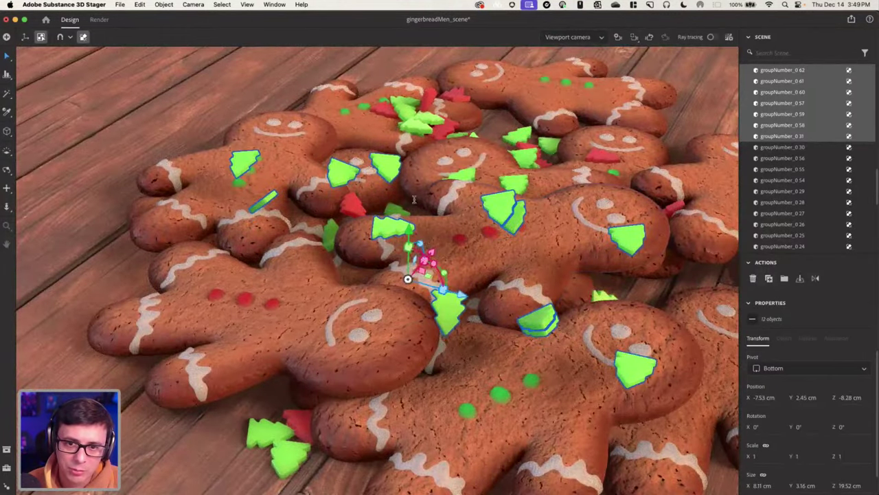
drag(409, 229, 408, 292)
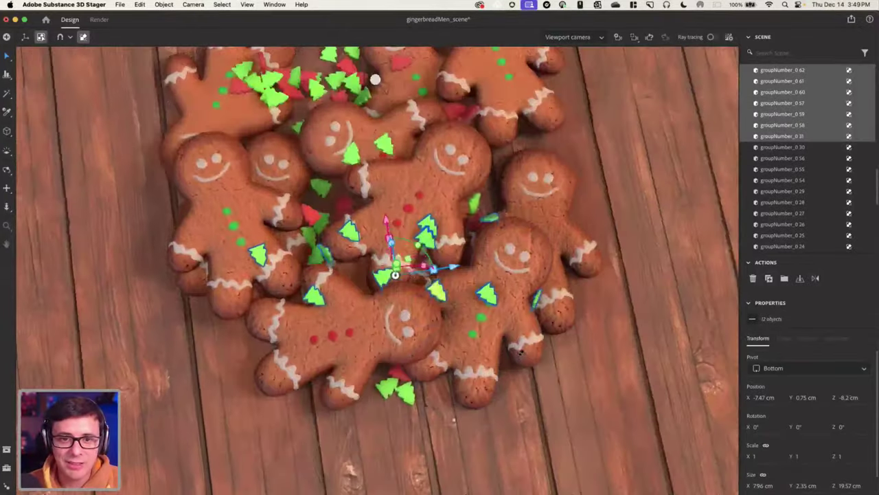
Check the scattered trees through Camera 3, deselect everything and return to the Viewport camera.
right_drag(521, 352, 426, 181)
scroll(518, 321, up, 5)
click(568, 38)
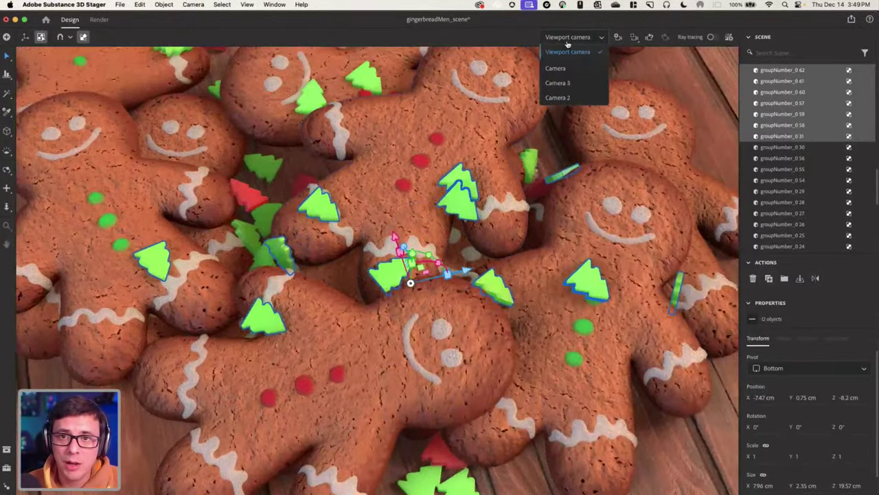
click(559, 84)
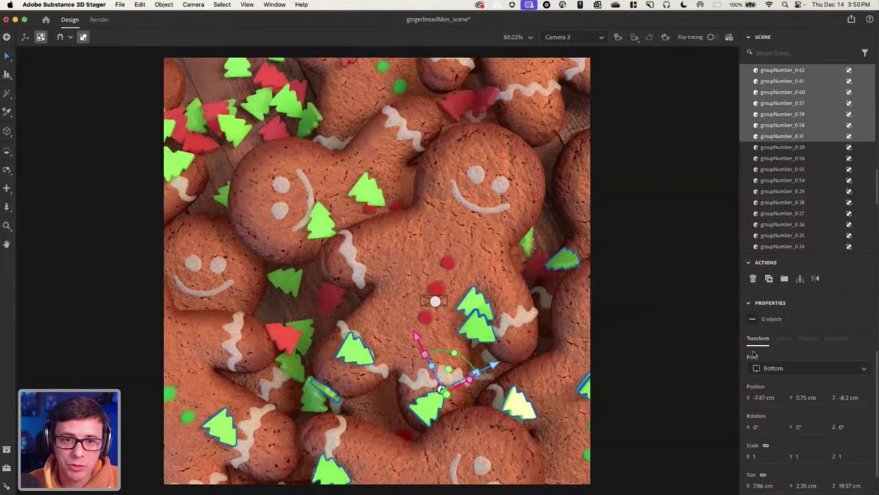
click(686, 278)
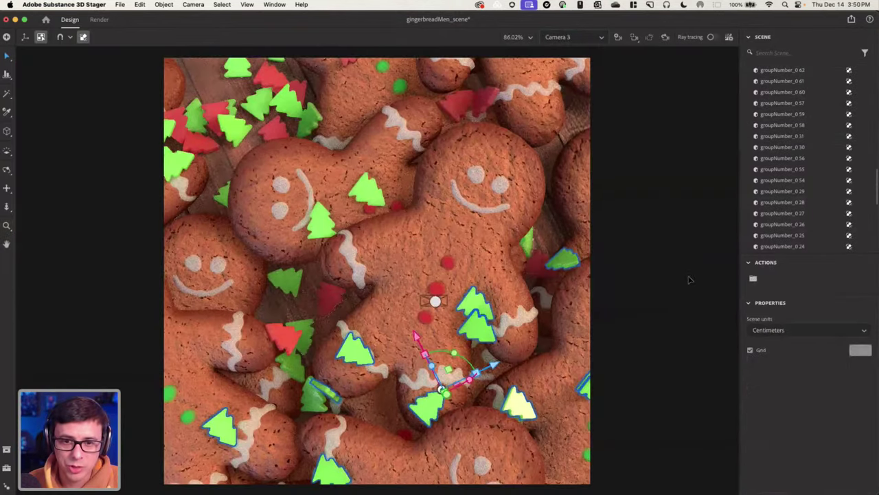
click(567, 37)
click(558, 54)
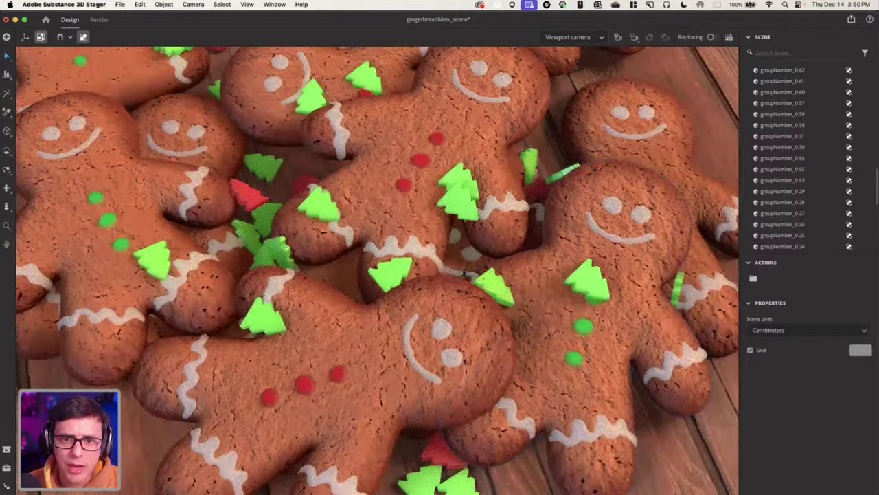
Select the wooden plank plane and open the library of starter assets.
scroll(400, 191, down, 10)
right_drag(401, 191, 576, 212)
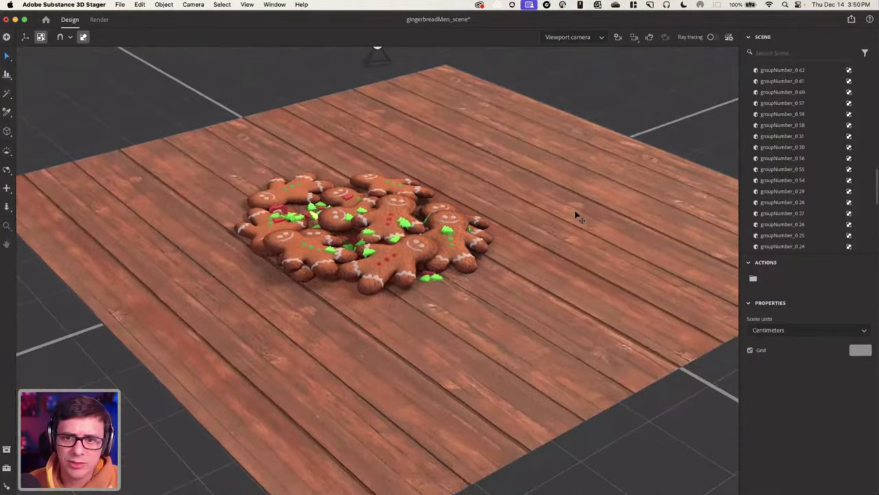
click(577, 212)
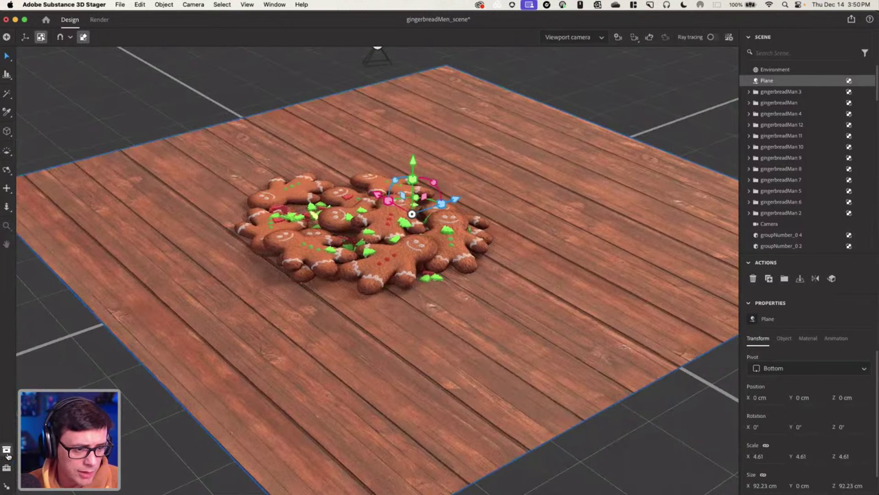
click(7, 451)
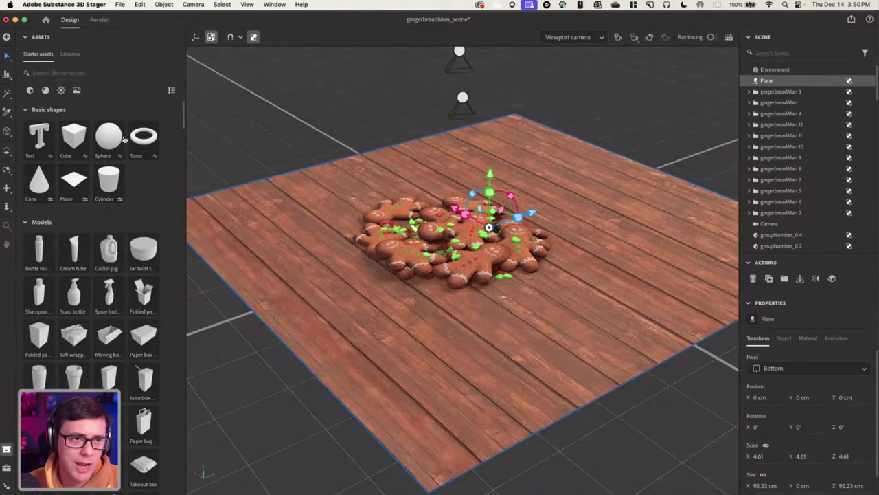
right_drag(585, 294, 614, 267)
scroll(614, 267, up, 5)
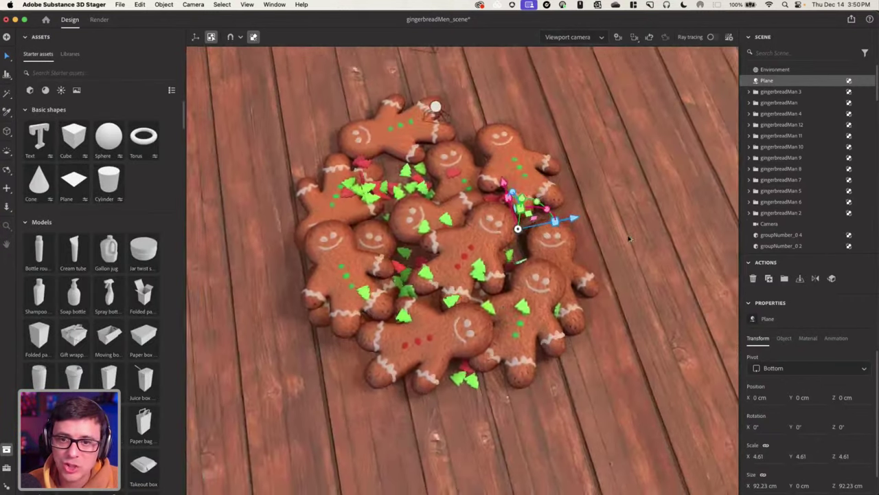
middle_drag(565, 277, 461, 350)
scroll(559, 255, up, 2)
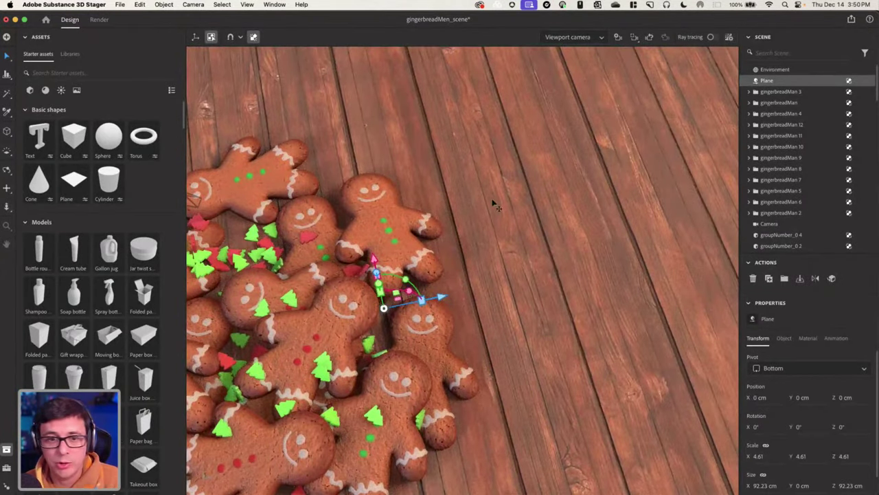
middle_drag(334, 330, 417, 281)
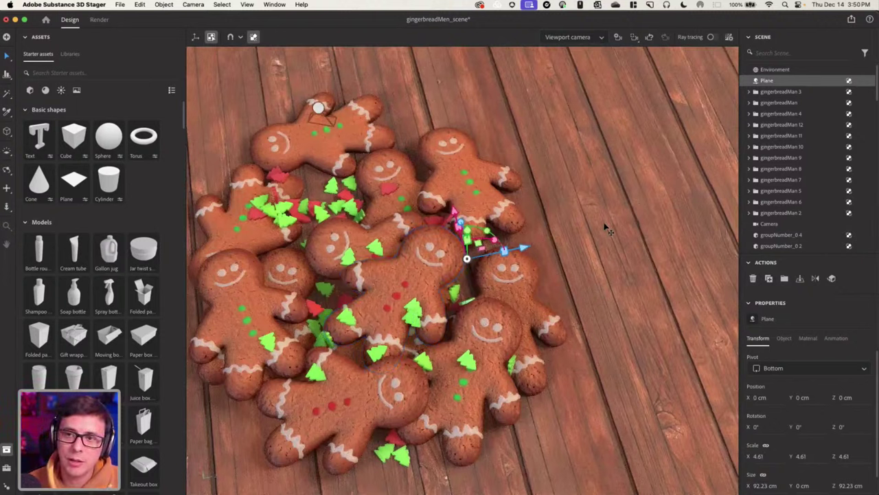
Check the plane's material, switch to Creative Cloud and search the 3D assets for "wood".
click(807, 339)
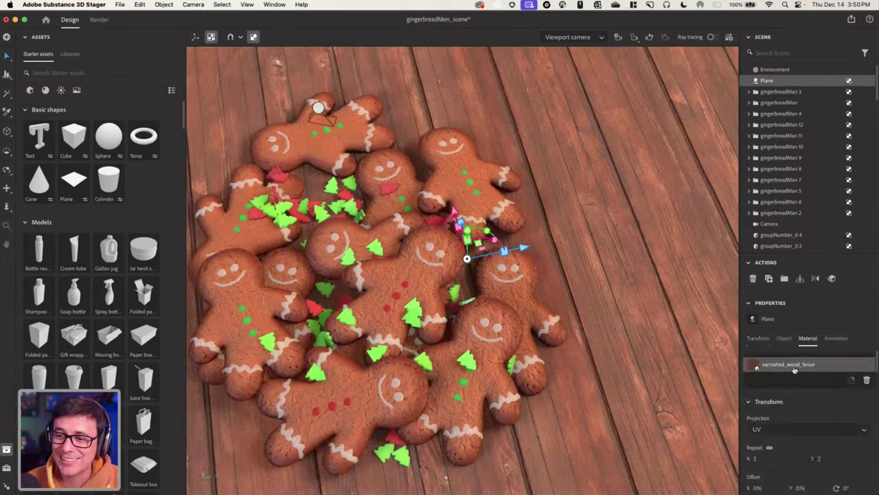
click(480, 5)
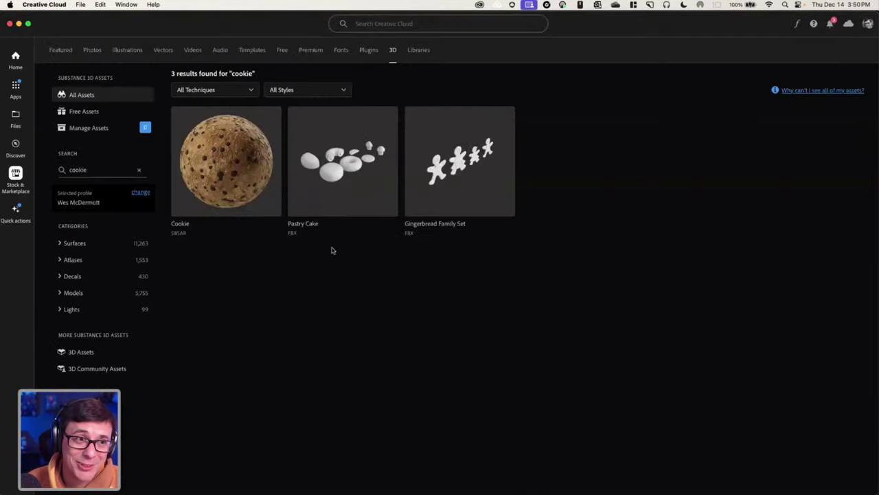
mouse_move(225, 111)
double_click(99, 169)
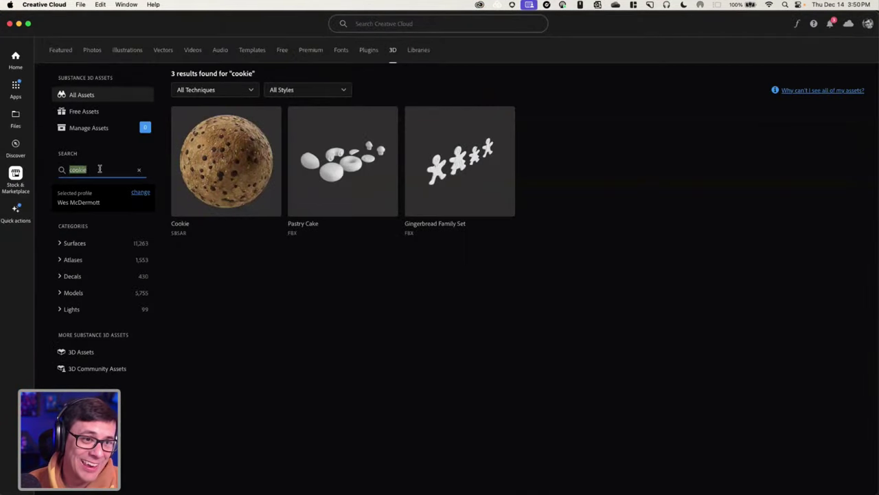
click(139, 171)
text(wood)
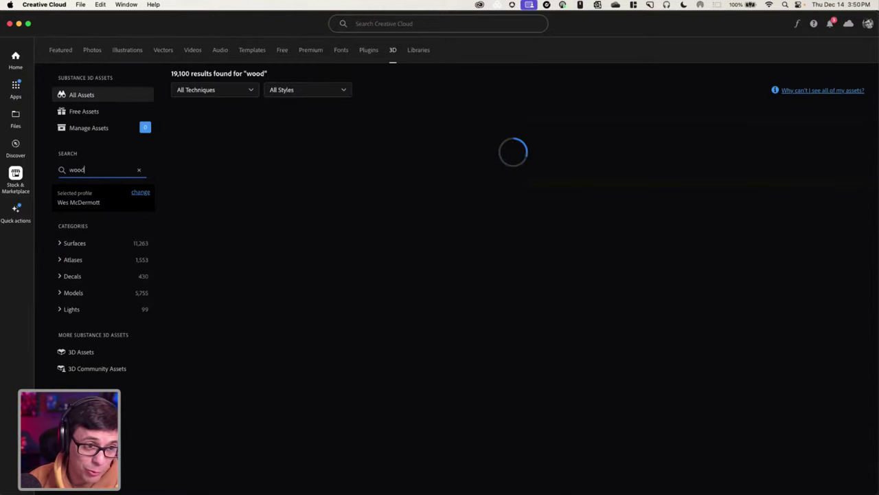
Send the Ipe Wood material to Substance 3D Stager and switch back to Stager.
scroll(515, 326, down, 2)
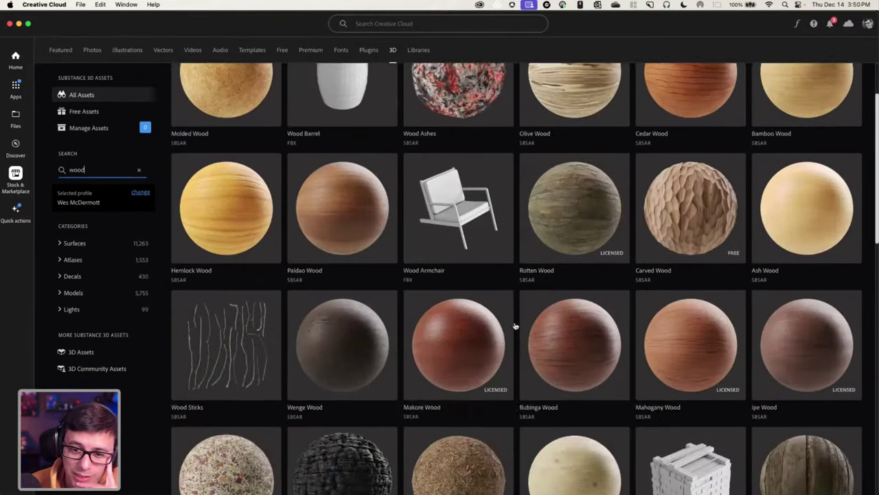
scroll(522, 329, down, 1)
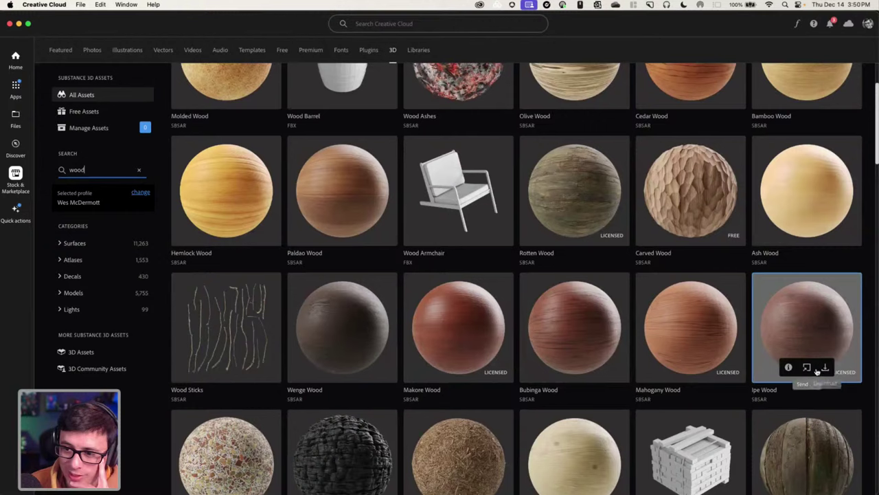
click(807, 368)
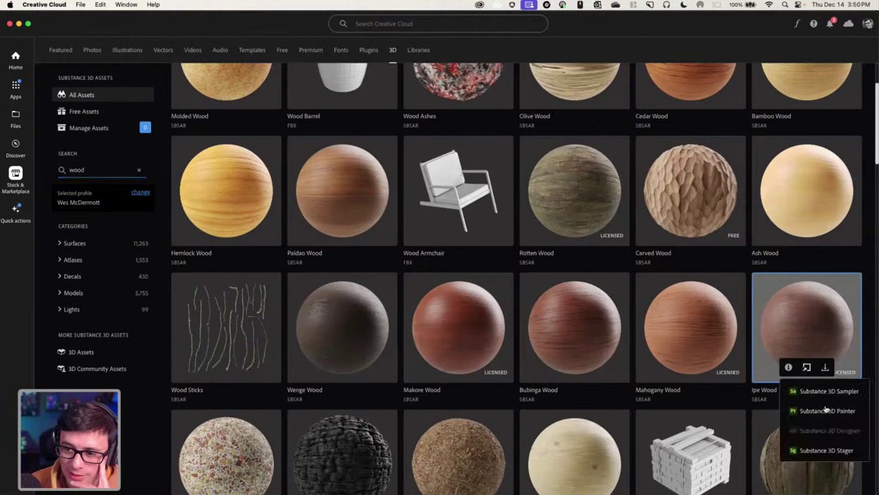
click(827, 450)
key(super+Tab)
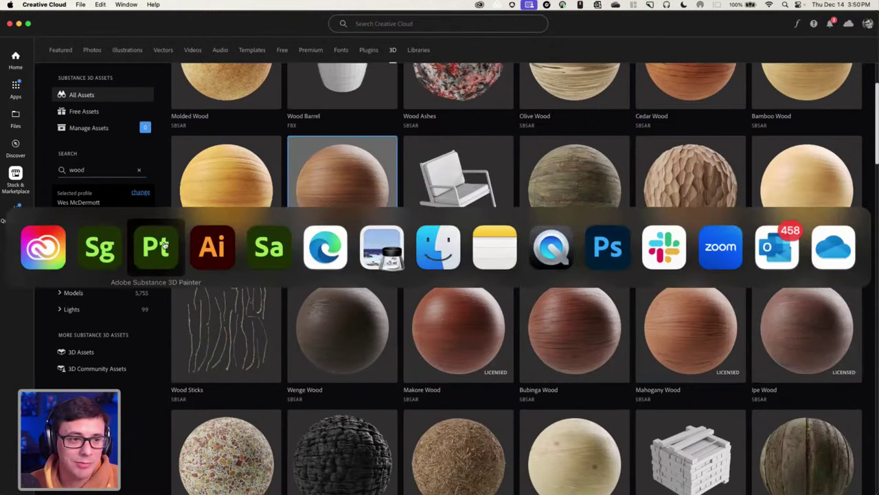
click(110, 263)
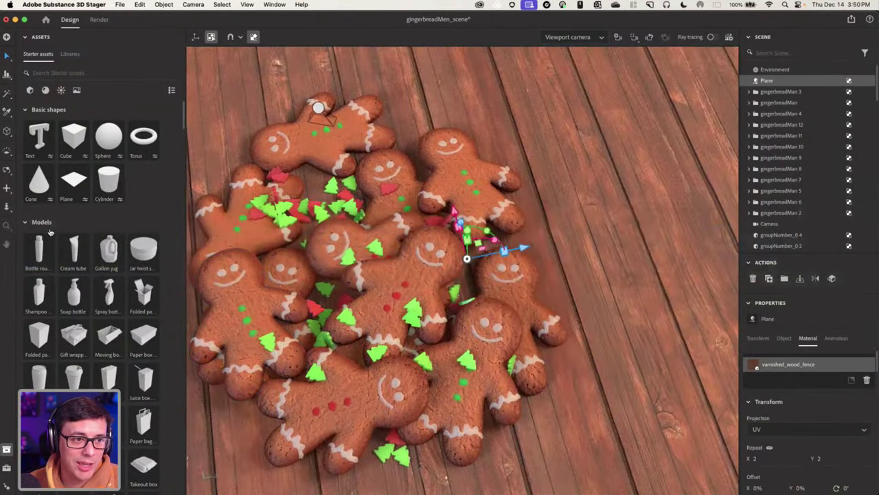
Filter the starter assets to materials and open the list of project materials.
scroll(55, 350, down, 20)
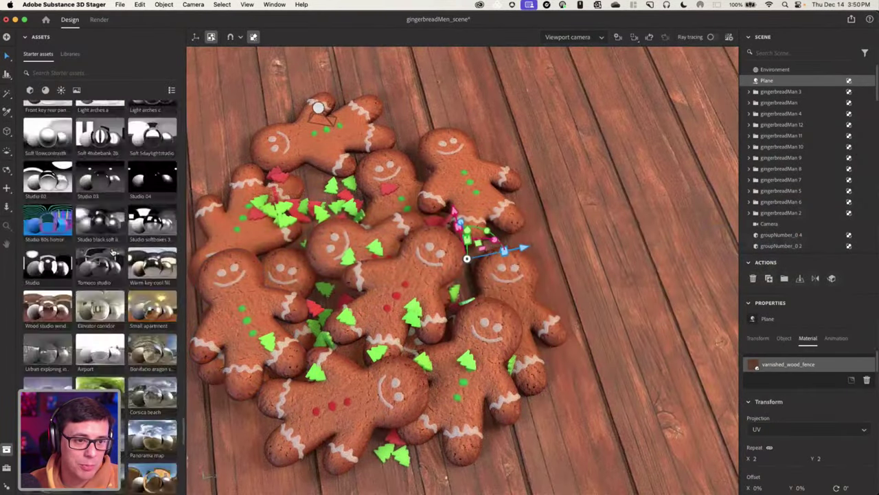
scroll(112, 241, up, 1)
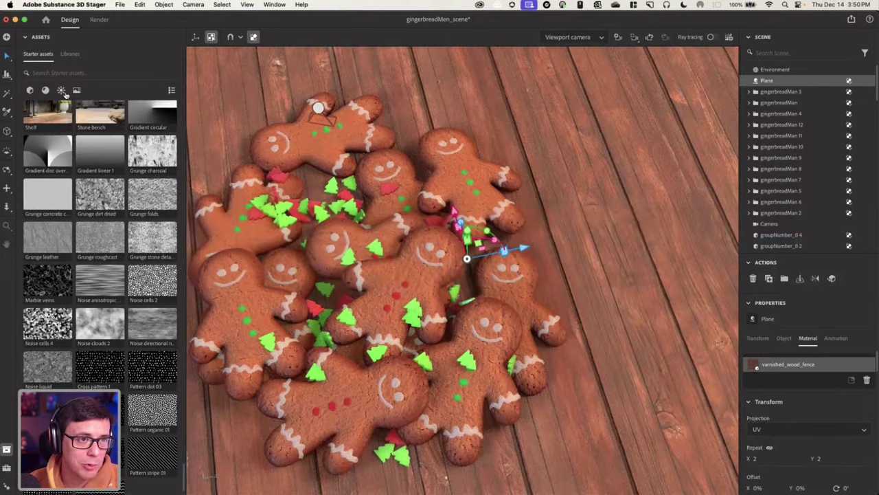
click(46, 90)
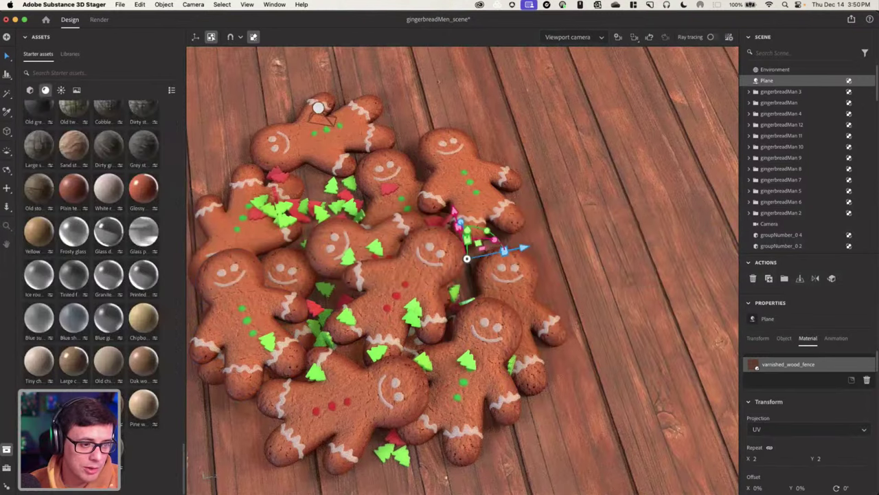
click(6, 471)
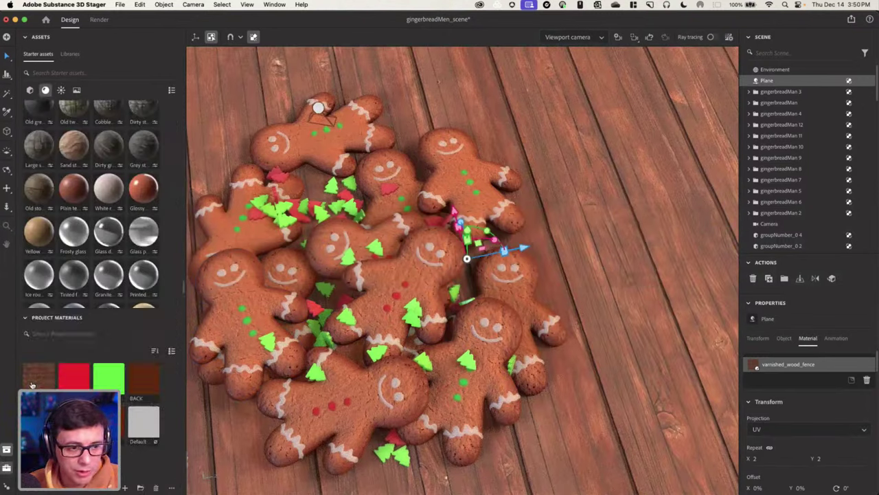
Look over the whole gingerbread pile on the planks and switch the view to Camera 3.
middle_drag(454, 282, 523, 228)
scroll(447, 289, down, 3)
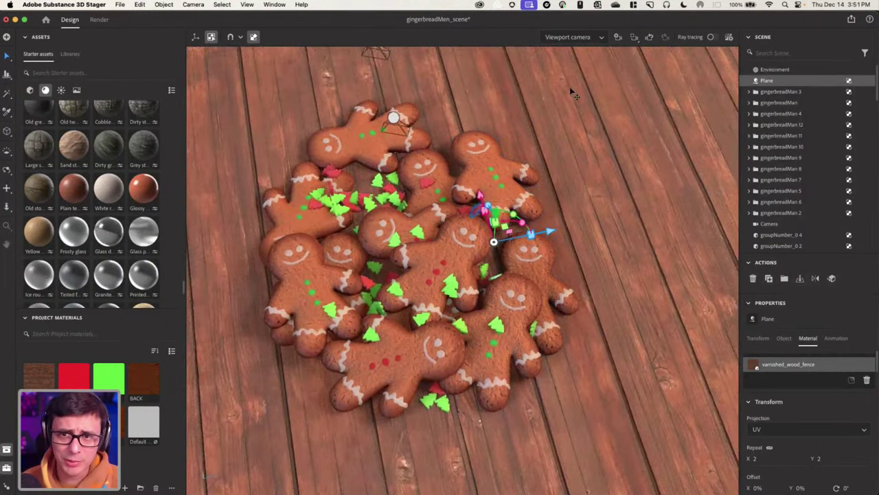
click(578, 38)
click(579, 55)
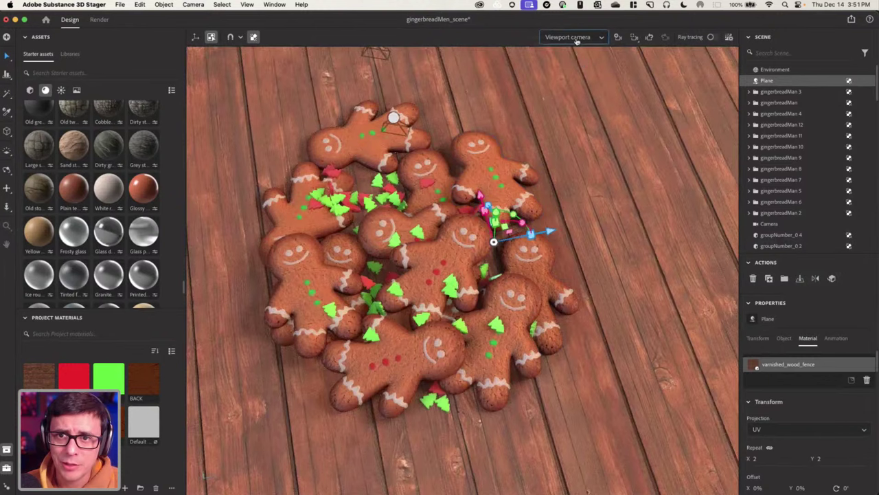
click(579, 38)
click(568, 83)
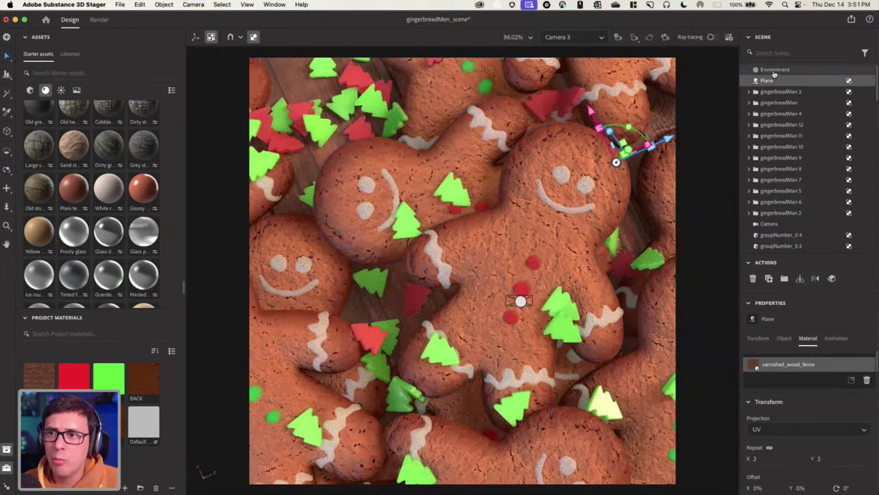
Hide the environment's image light and turn on ray tracing.
click(774, 71)
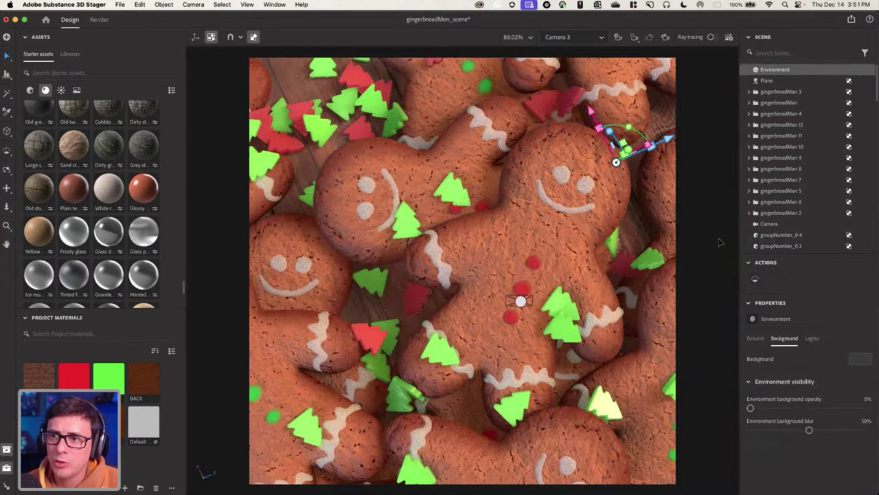
click(811, 338)
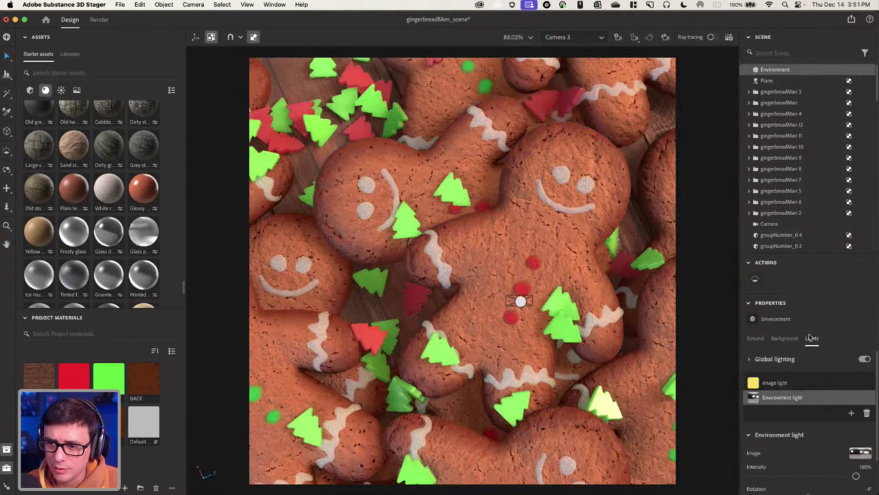
click(867, 385)
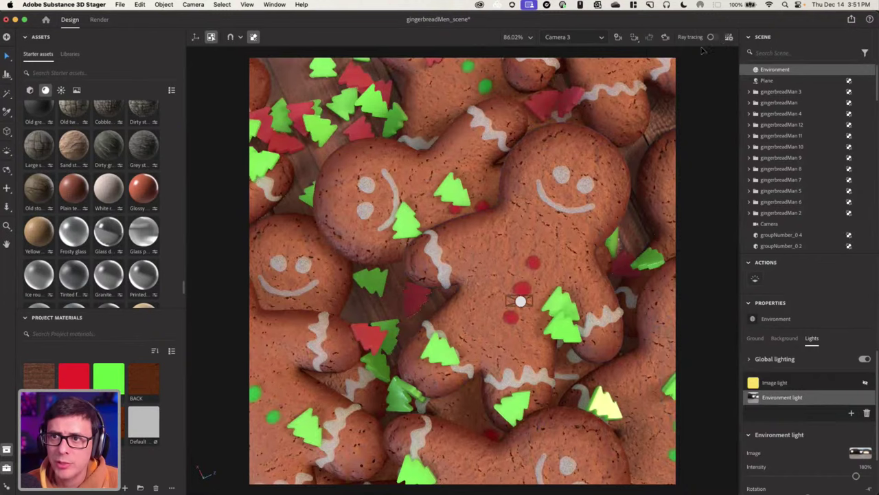
click(712, 37)
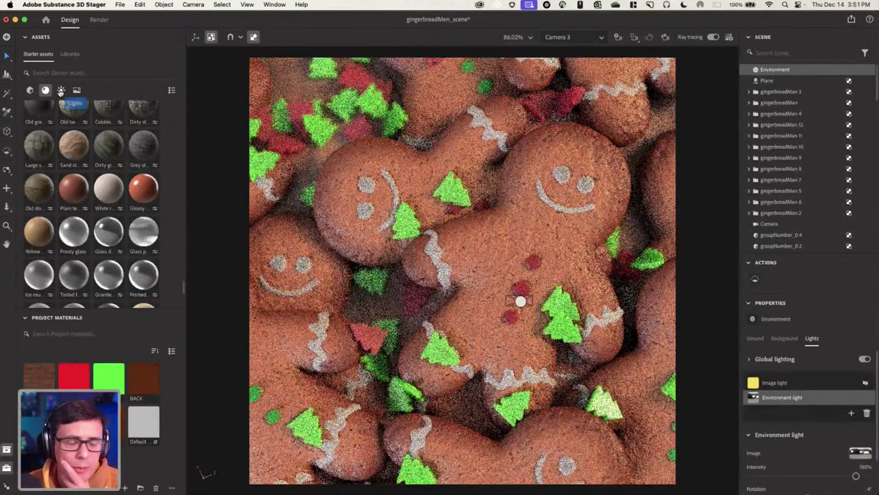
Browse the starter environment lights for alternatives to light the scene.
click(61, 90)
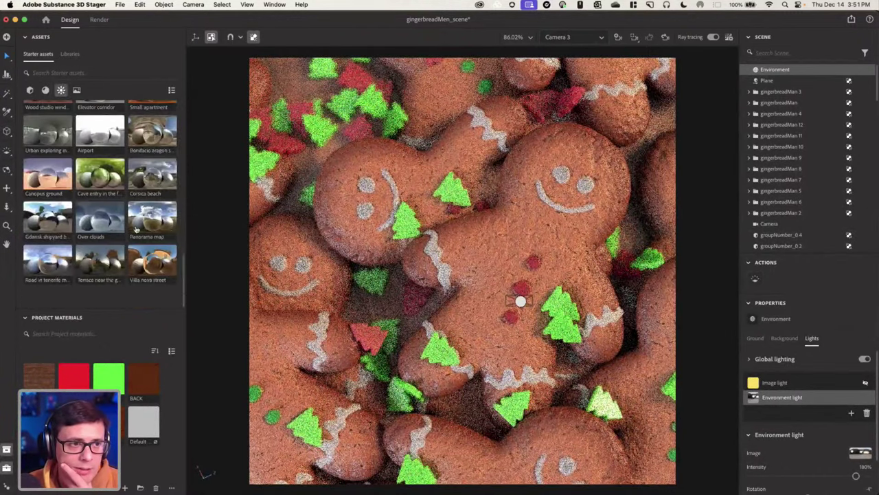
drag(182, 262, 176, 163)
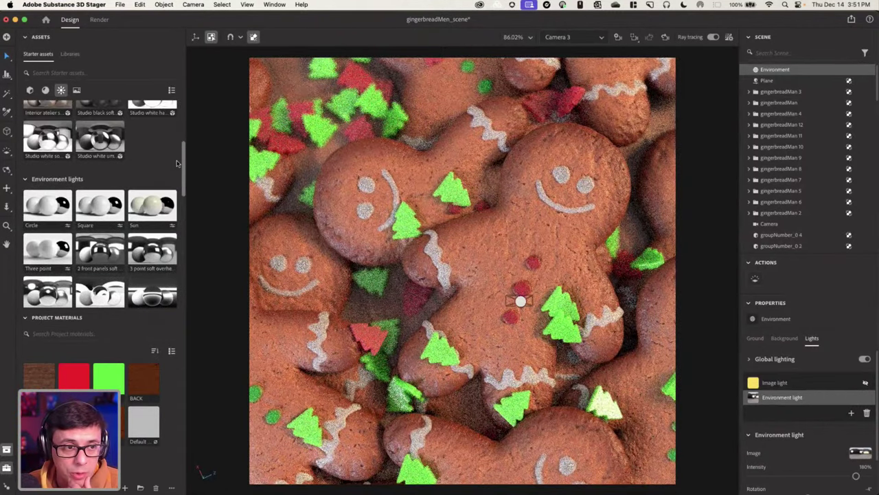
scroll(177, 163, down, 5)
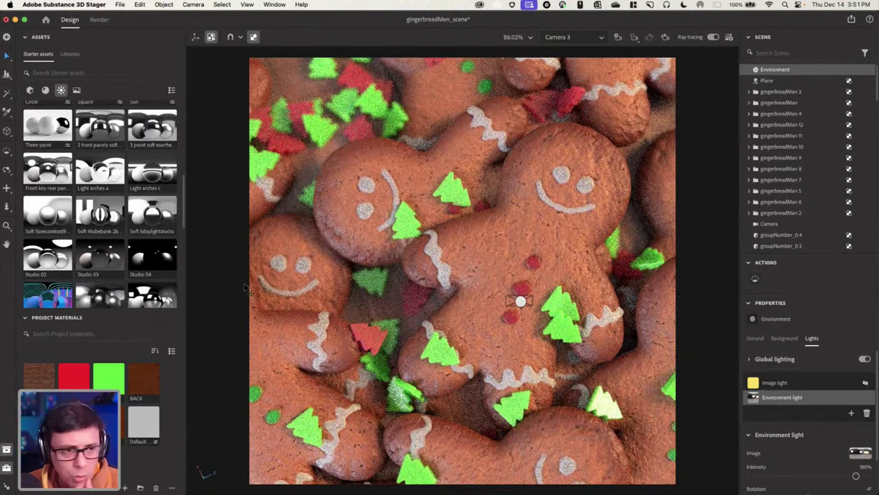
drag(184, 203, 195, 242)
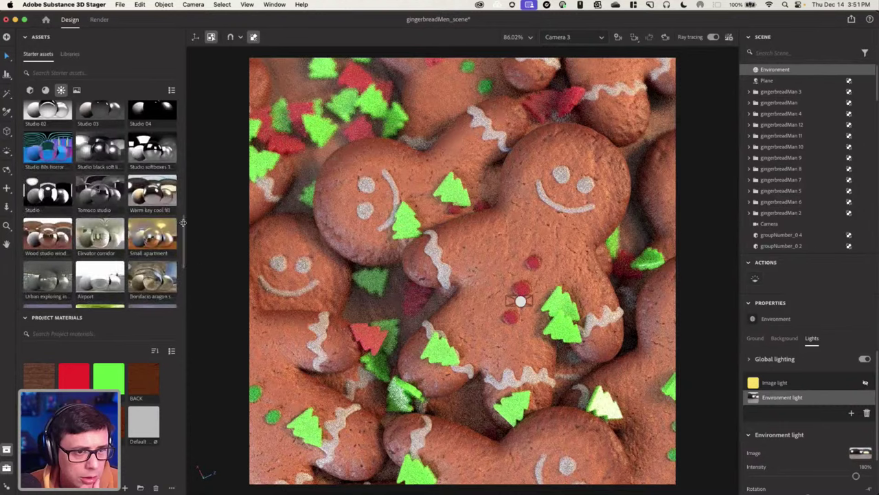
mouse_move(146, 195)
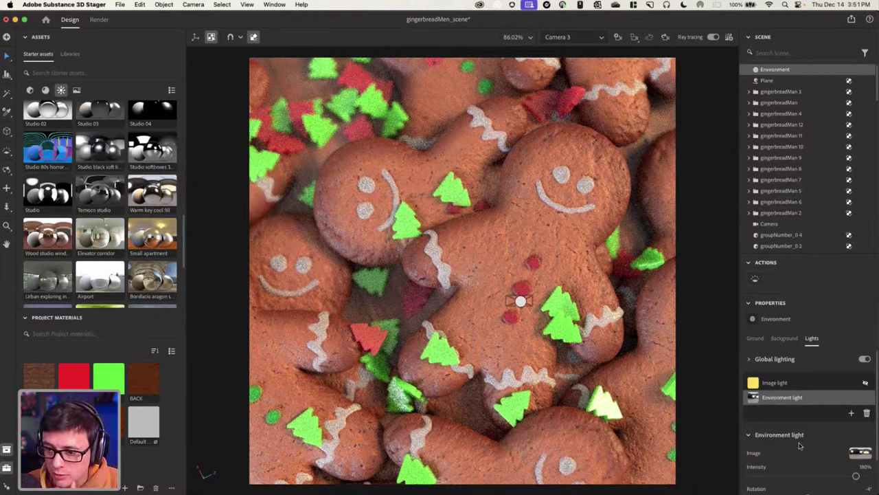
Rotate the environment light to 69° and inspect its warm_key_cool_fill image.
scroll(808, 445, down, 2)
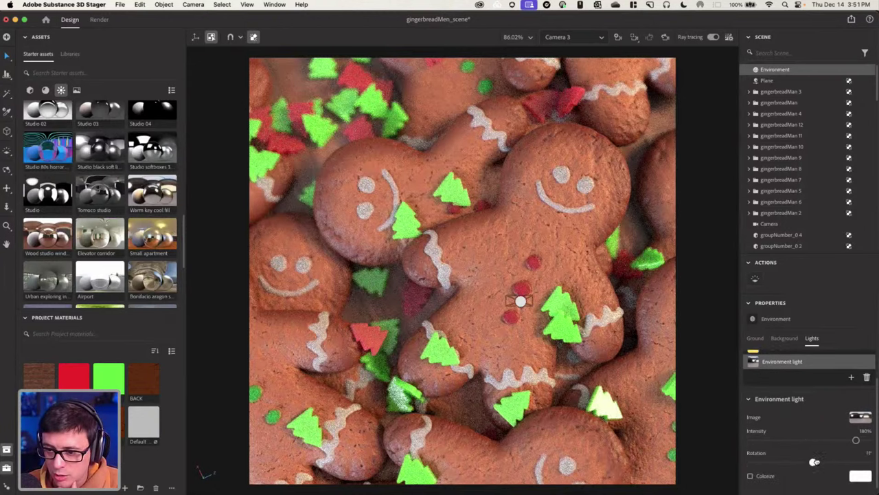
mouse_move(808, 462)
mouse_down()
mouse_move(839, 462)
mouse_move(831, 461)
mouse_up()
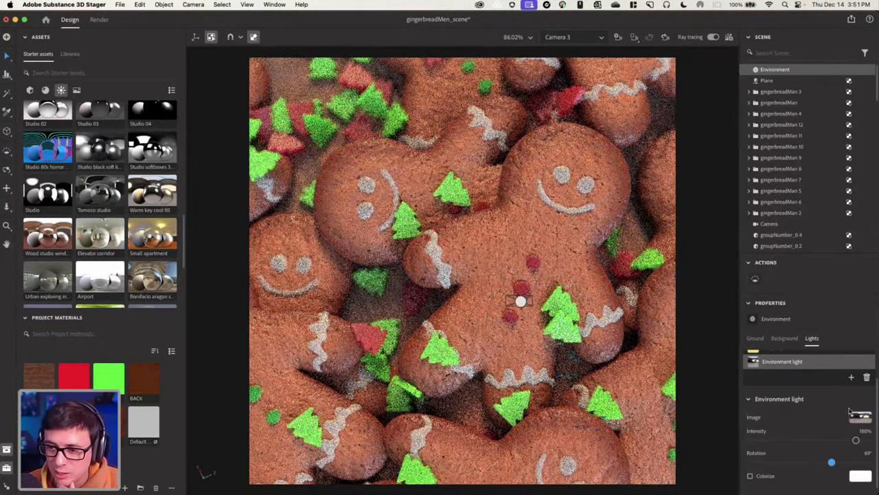
click(859, 419)
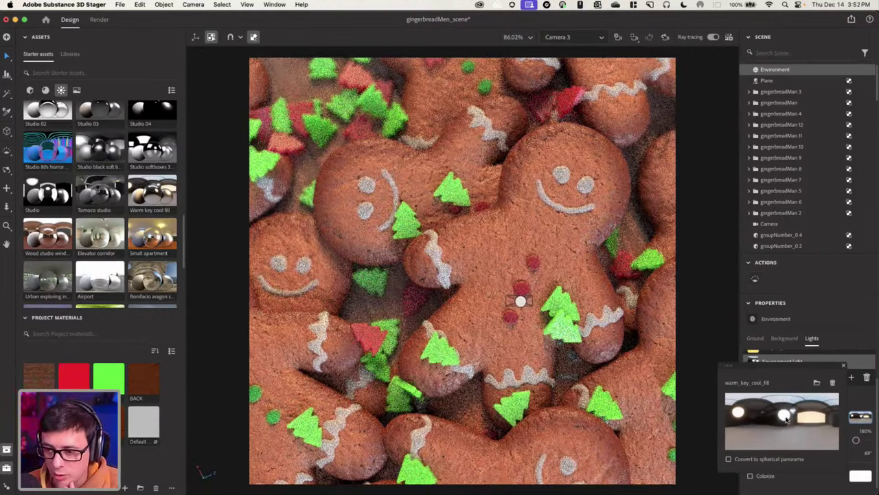
click(845, 367)
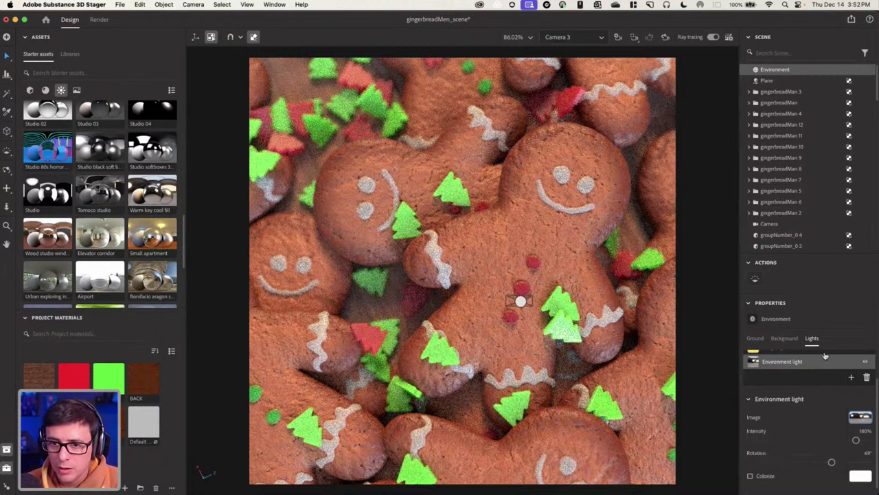
Give the green tree beside the sideways gingerbread man's smile a new default material colored magenta, RGB 208, 31, 224.
click(408, 225)
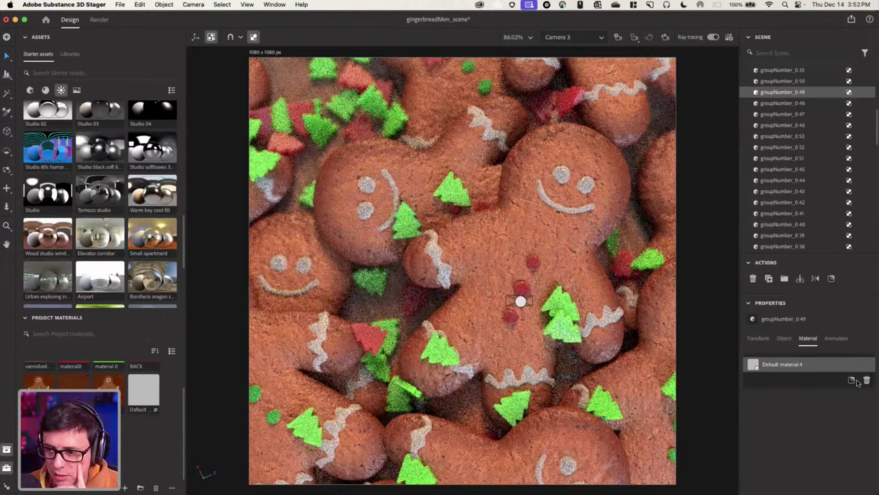
click(867, 426)
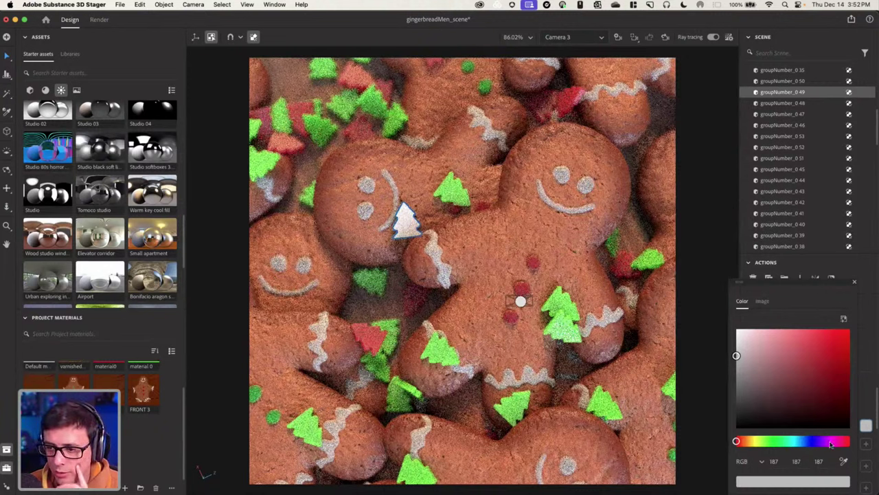
click(830, 441)
click(834, 341)
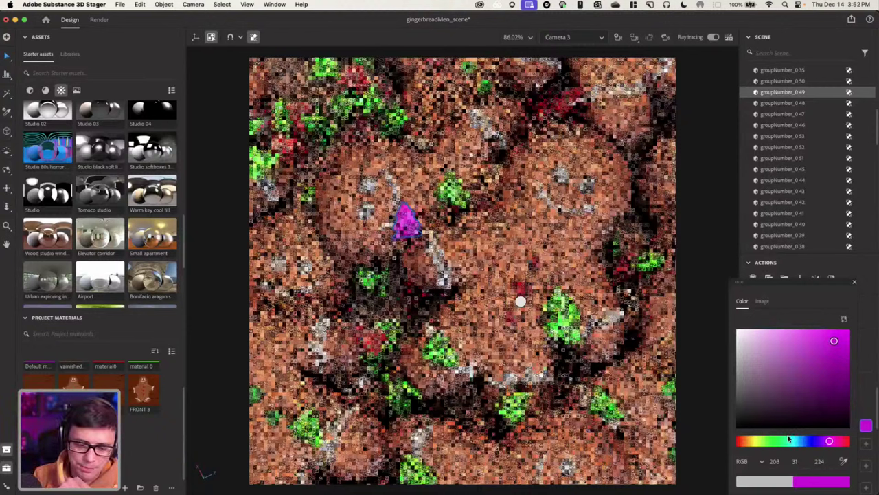
Set the magenta tree material's translucency to 1 and enable subsurface scattering.
key(super+z)
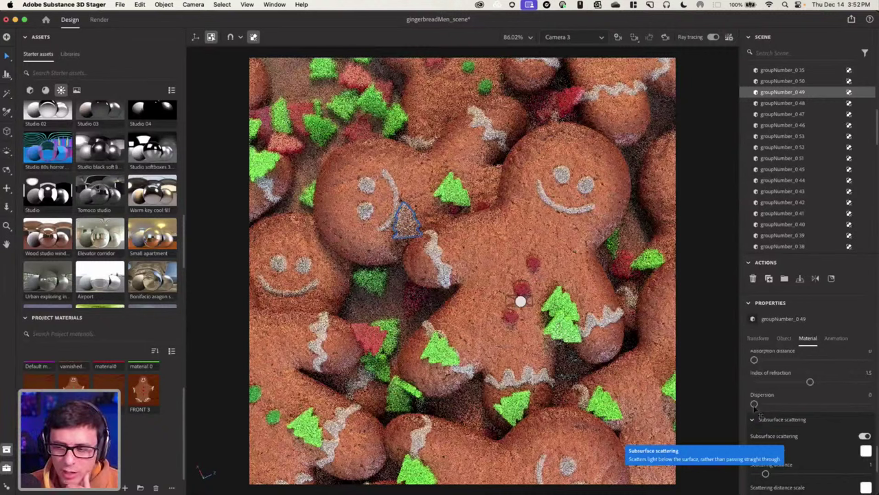
scroll(809, 424, up, 3)
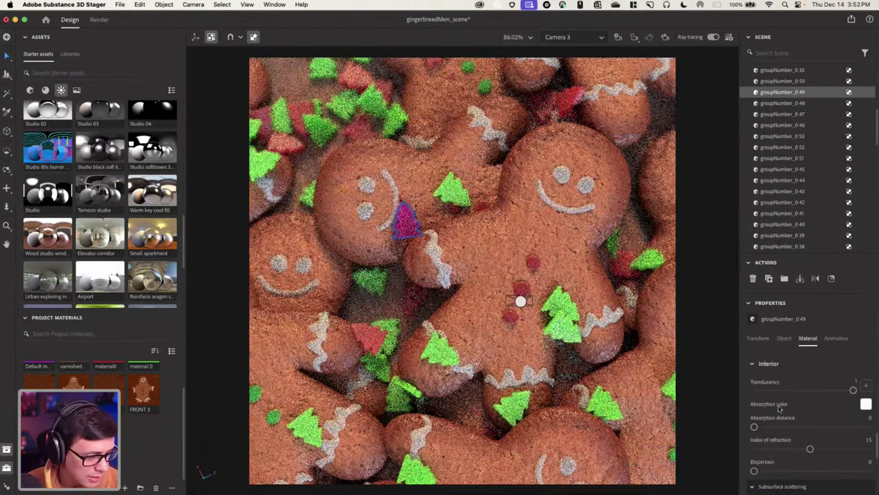
scroll(779, 408, up, 3)
scroll(779, 409, down, 1)
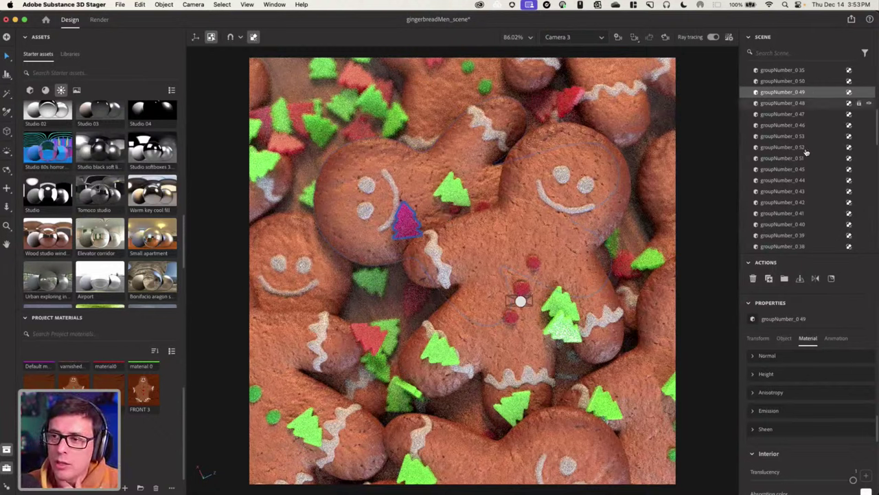
In the environment's light settings, turn on the yellow image light and turn off the environment light.
scroll(778, 93, up, 10)
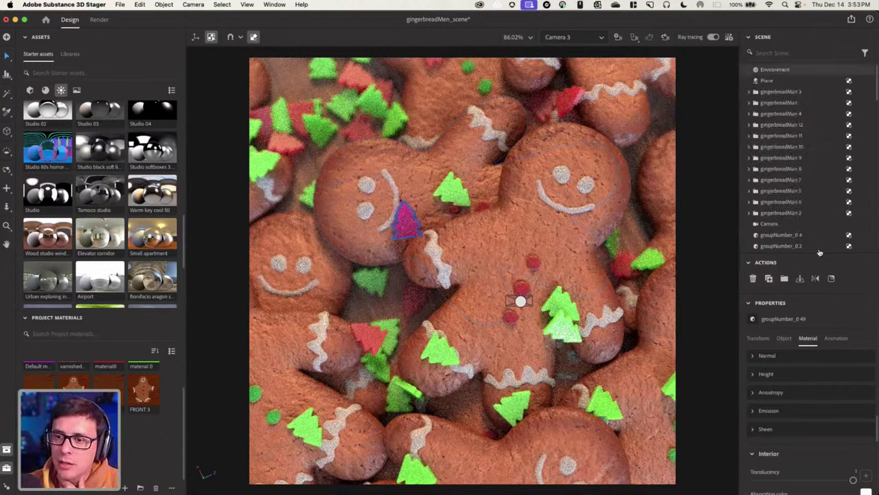
click(781, 72)
click(816, 339)
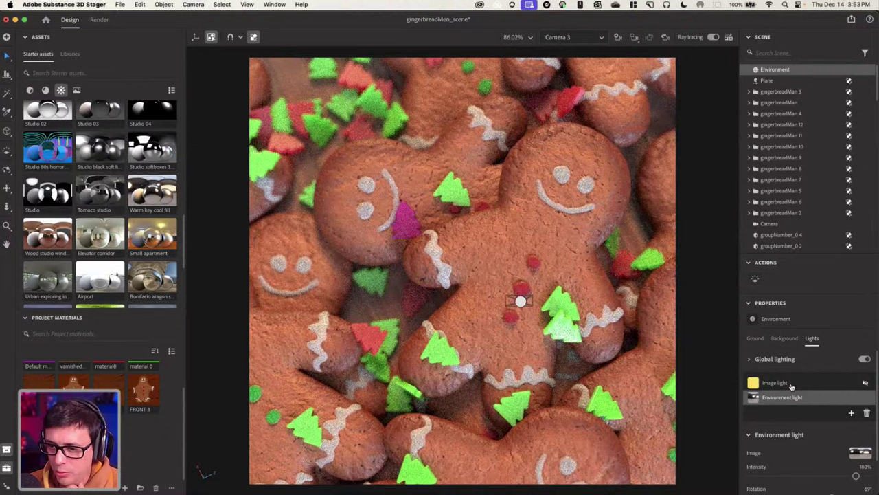
click(865, 385)
click(867, 399)
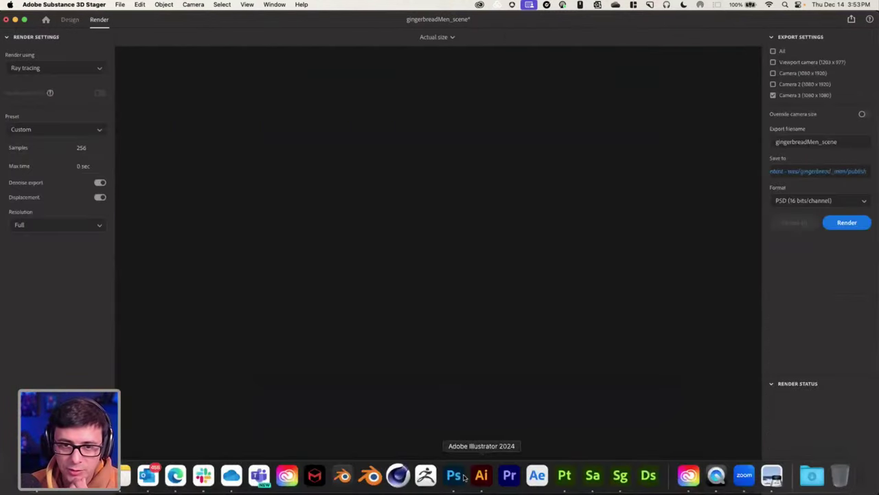
Switch to Photoshop and hide the Oniric glow, Color Lookup 1 and Rendered image (denoised) layers of gingerbreadMen_scene_sq.psd.
click(455, 475)
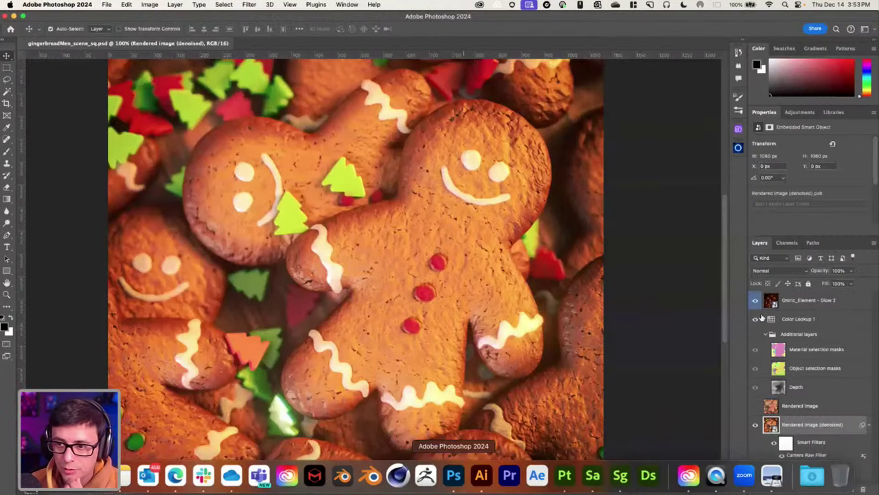
click(755, 302)
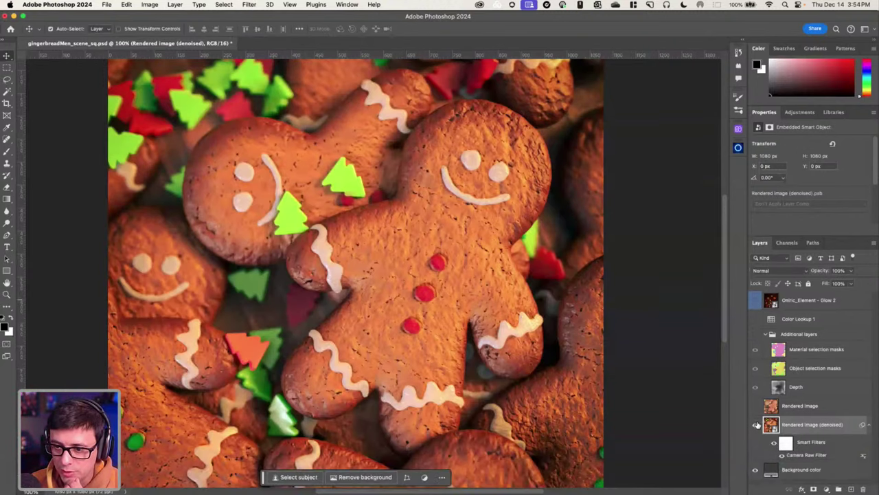
click(755, 425)
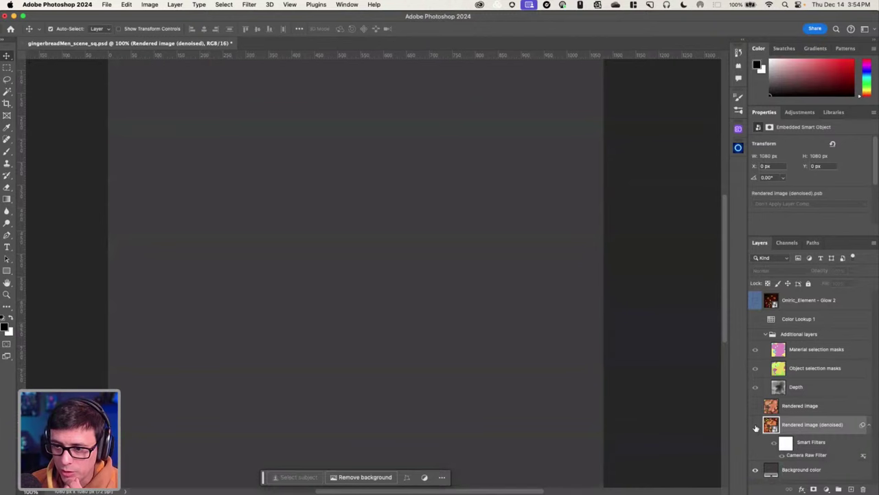
Show the Additional layers group, inspect its material mask, depth and object mask passes in turn, and hide the group again.
click(754, 334)
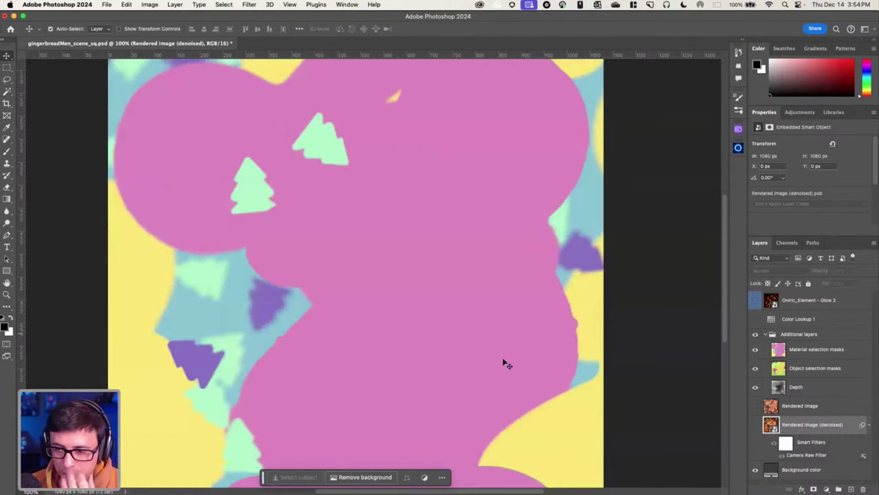
click(756, 368)
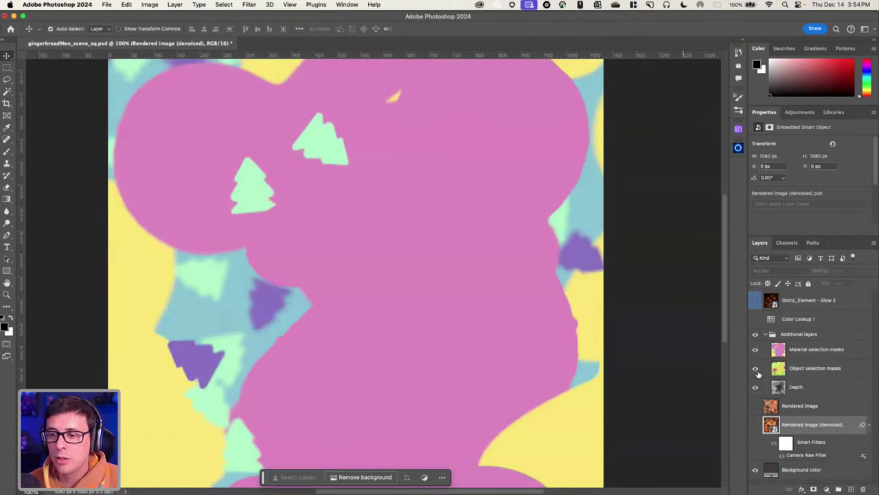
click(755, 349)
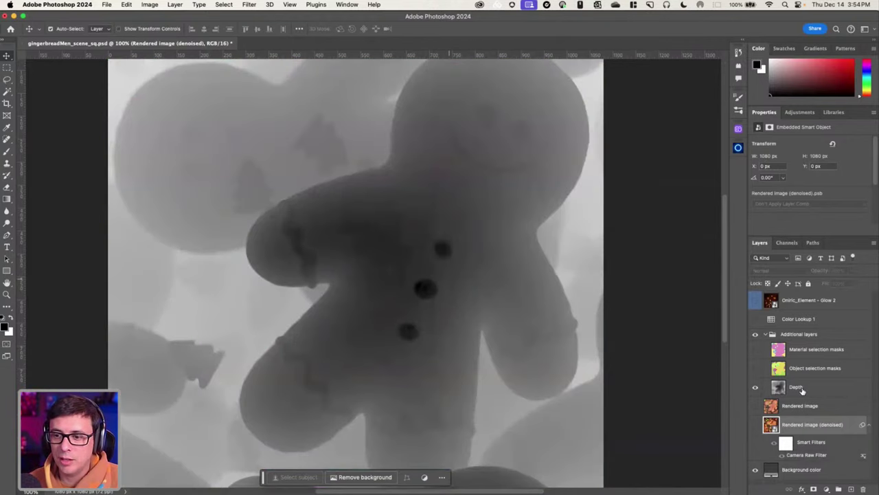
click(755, 368)
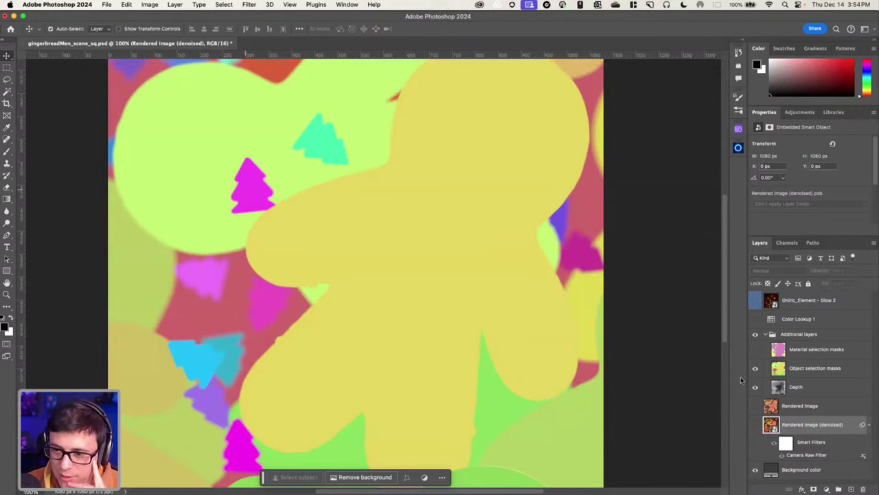
click(755, 335)
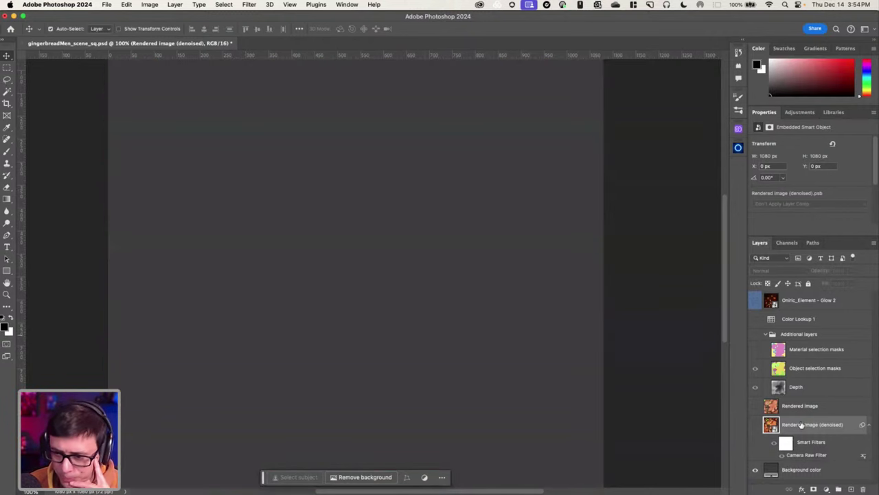
Show the Rendered image (denoised) layer and compare it with its Camera Raw smart filter off and on.
click(755, 426)
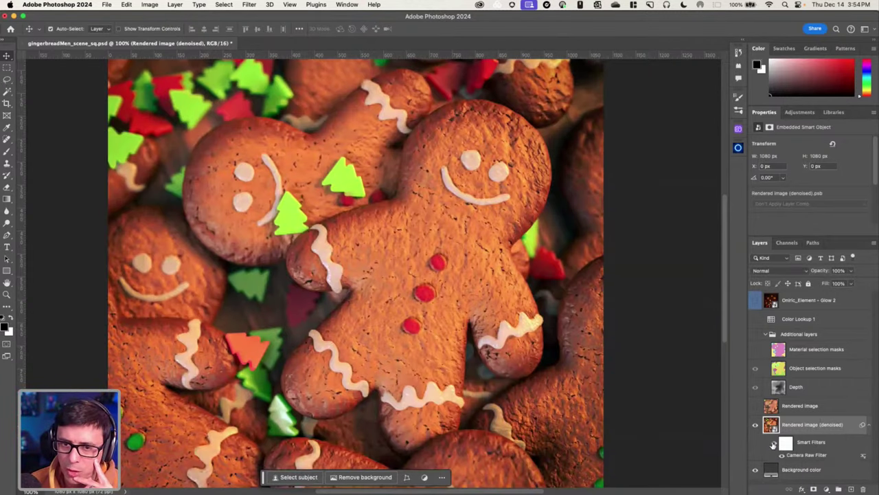
click(773, 445)
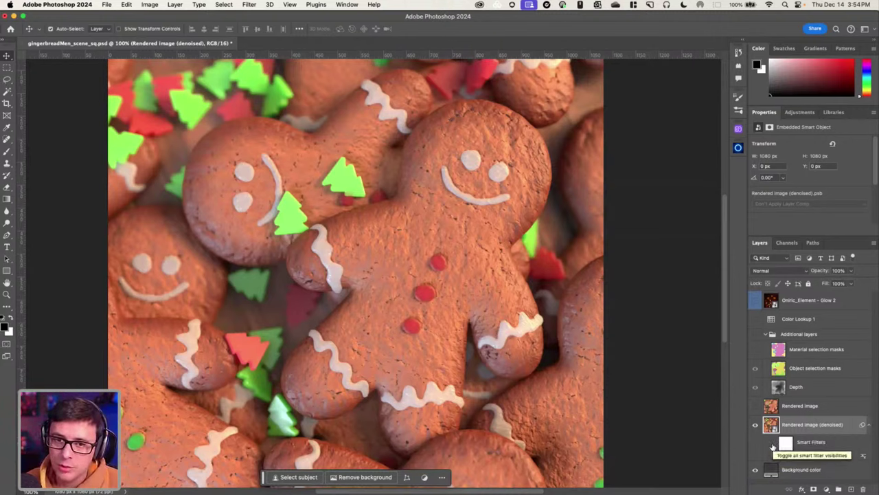
click(773, 445)
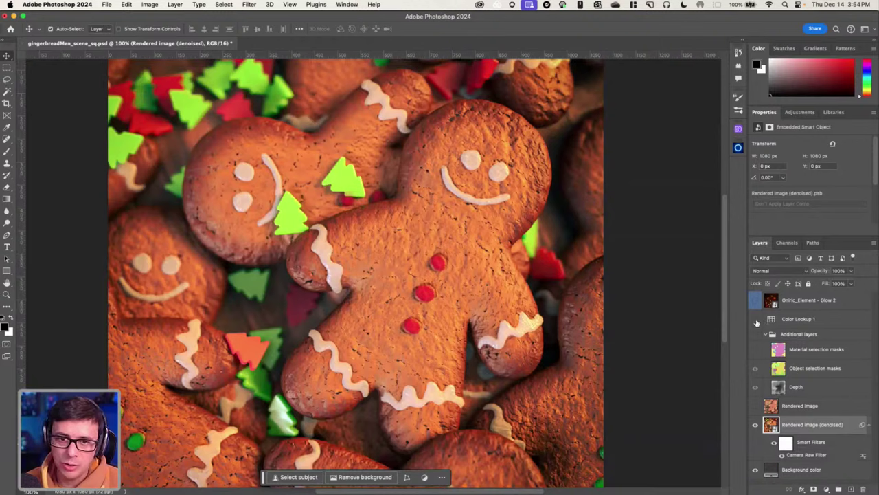
Show the Color Lookup 1 and Oniric glow layers again, and take a brief look at the Oniric plugin's options.
click(756, 320)
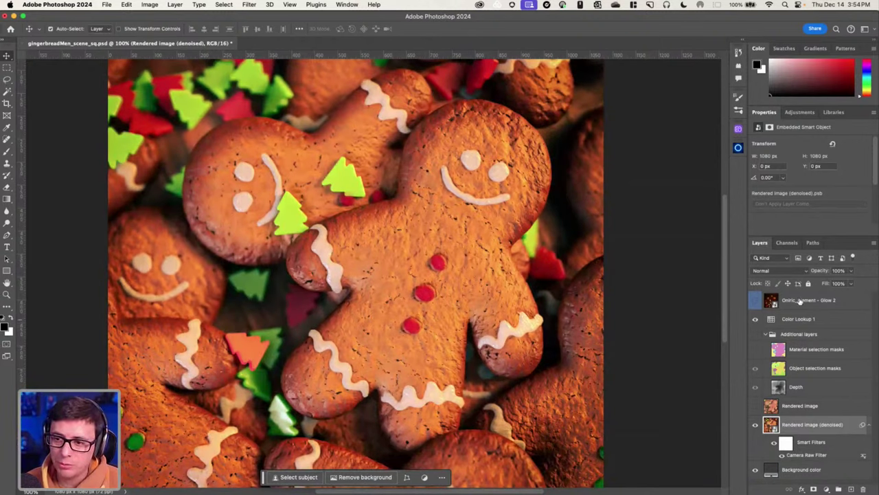
click(790, 307)
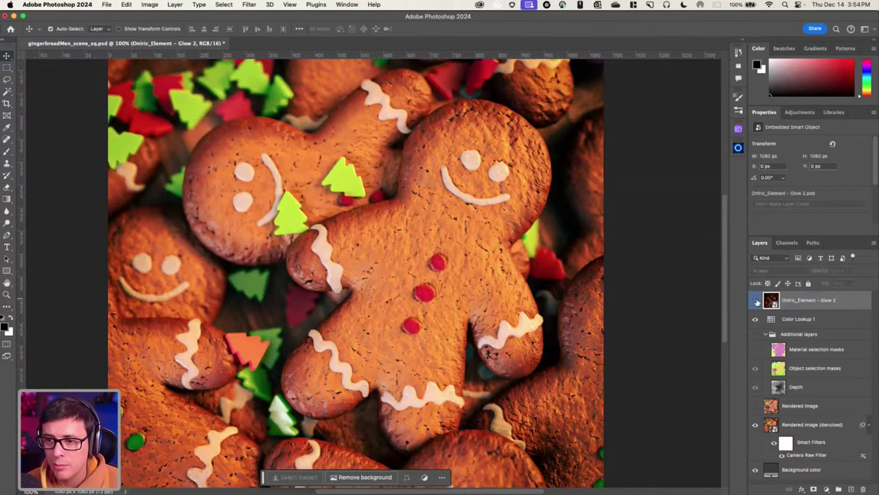
click(737, 149)
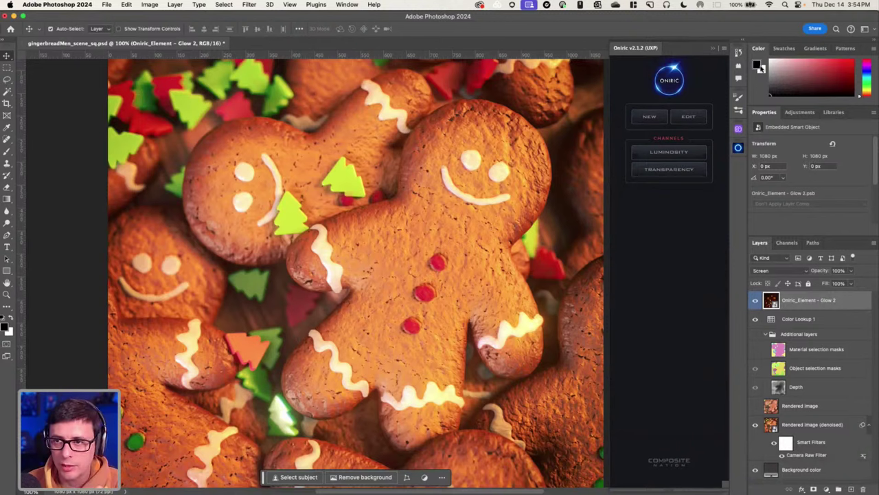
click(715, 49)
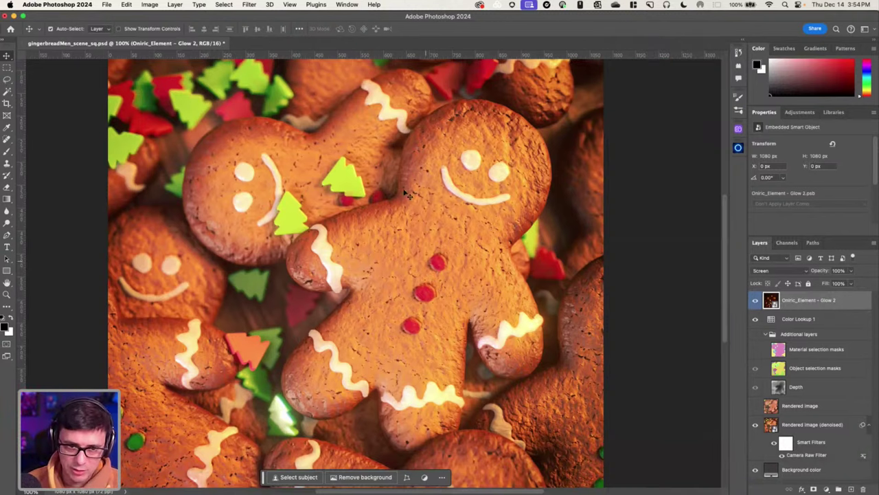